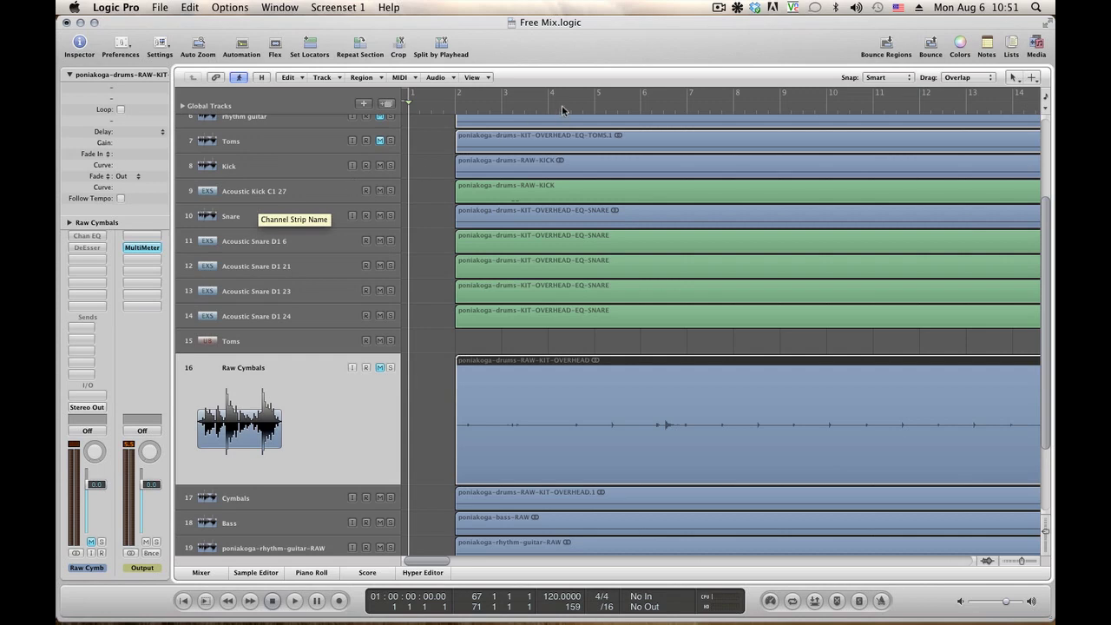
Play back the soloed drum tracks between bars 59 and 65
click(975, 111)
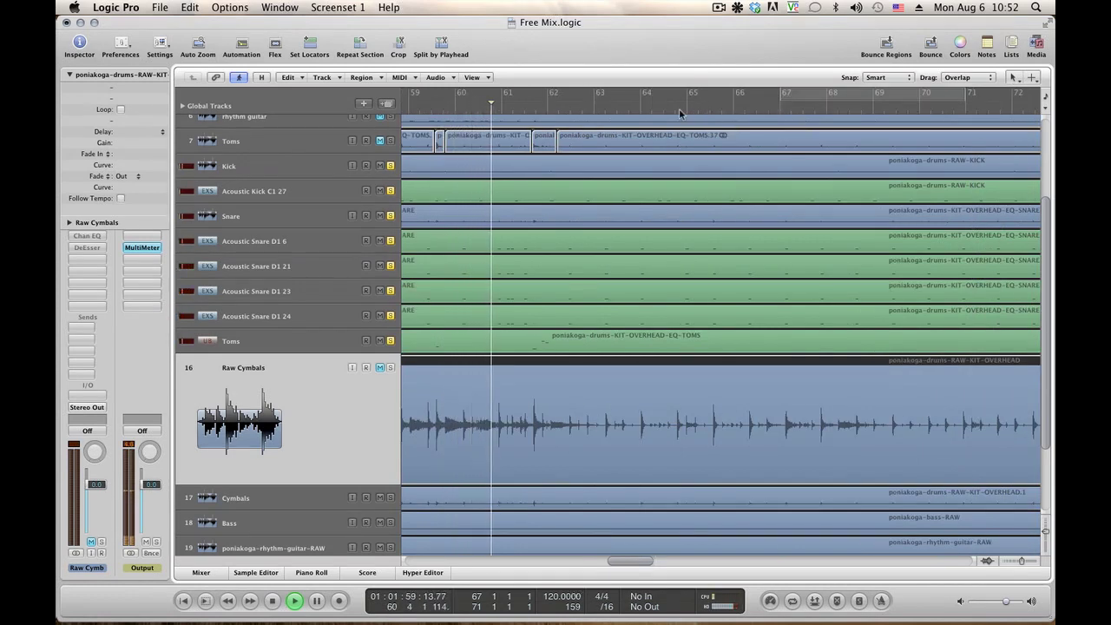
click(673, 105)
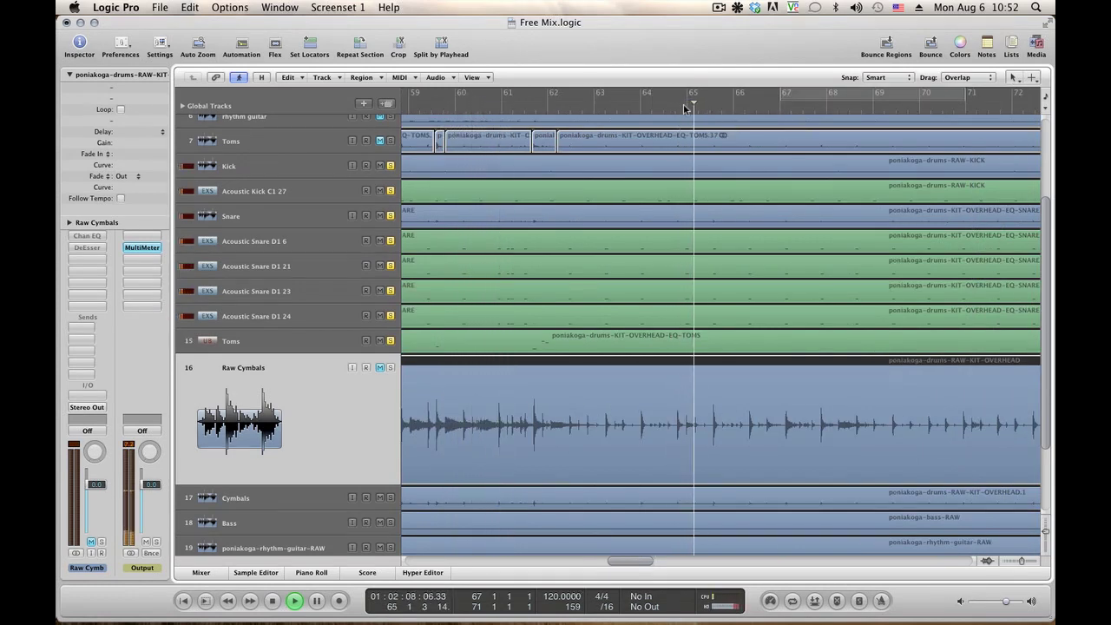
click(615, 106)
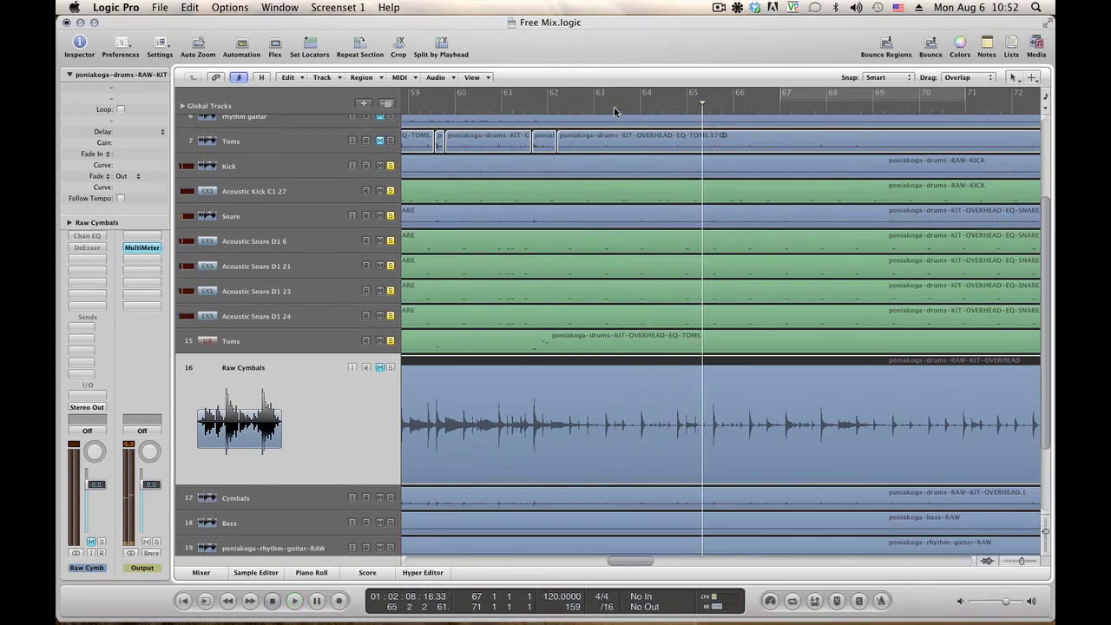
click(678, 102)
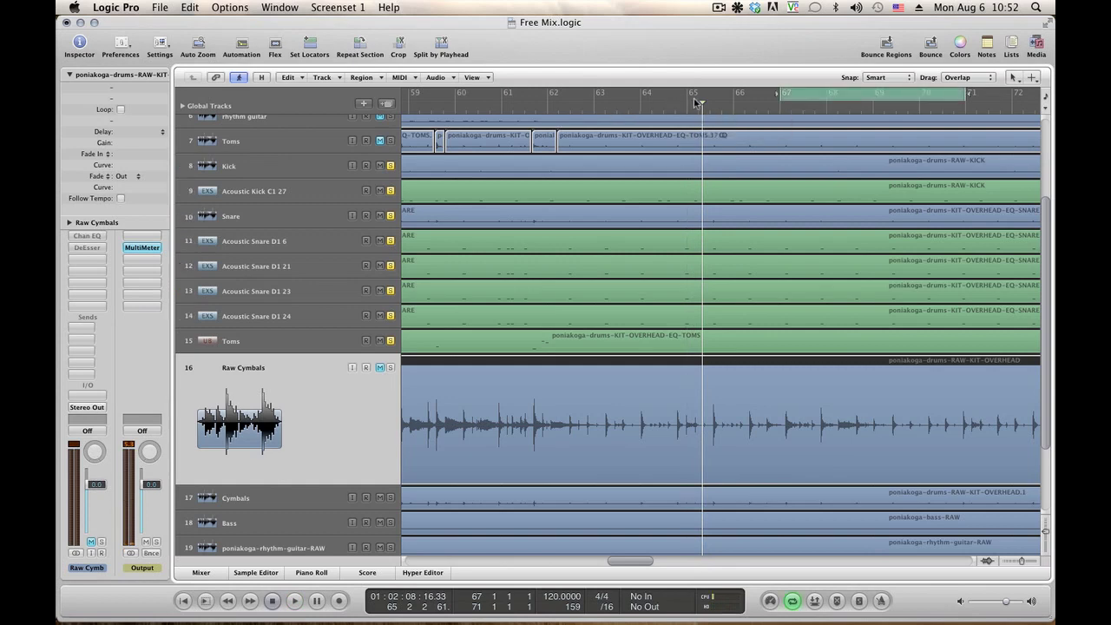
Set the cycle range to bars 64 to 66 and loop the drums with only some tracks soloed
drag(645, 97, 733, 100)
key(space)
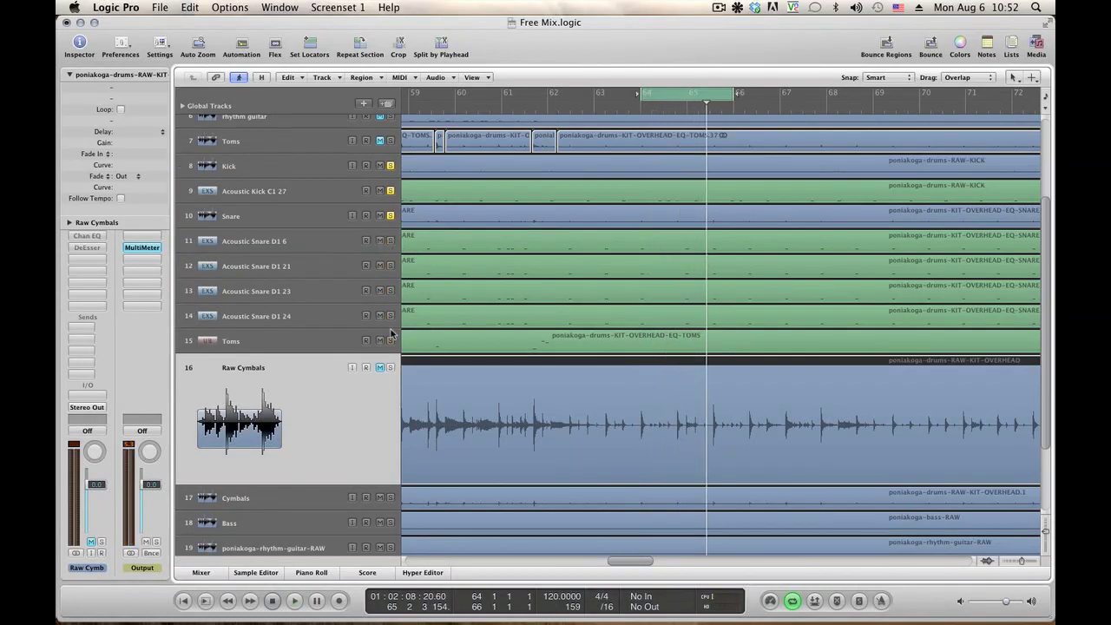
key(space)
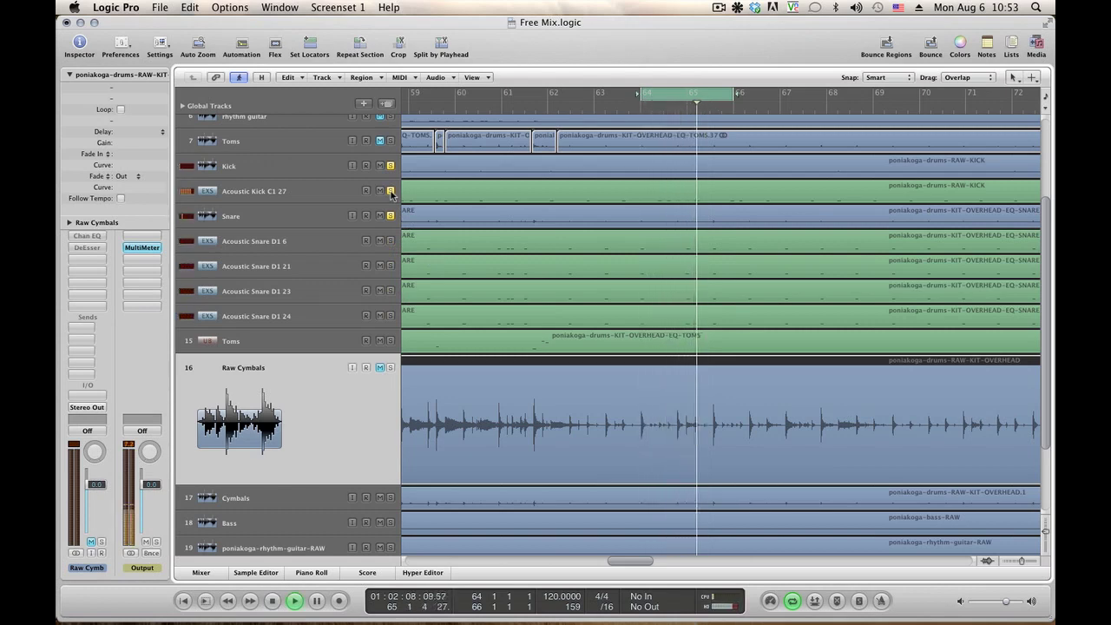
Open the Acoustic Snare D1 6 region in the Piano Roll and delete its note at bar 65
click(682, 240)
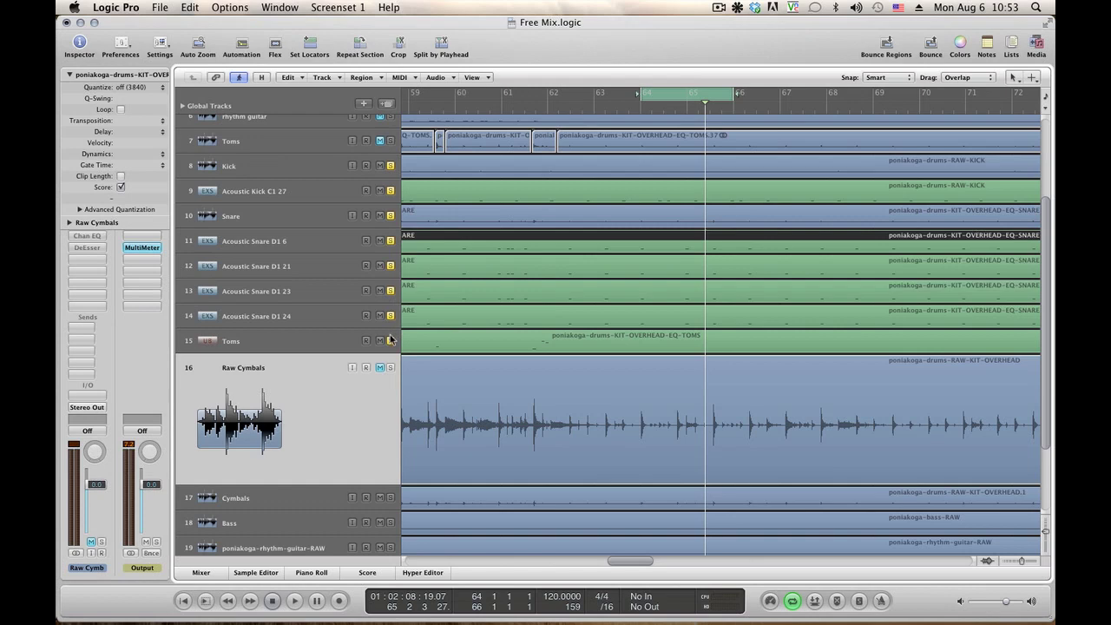
key(space)
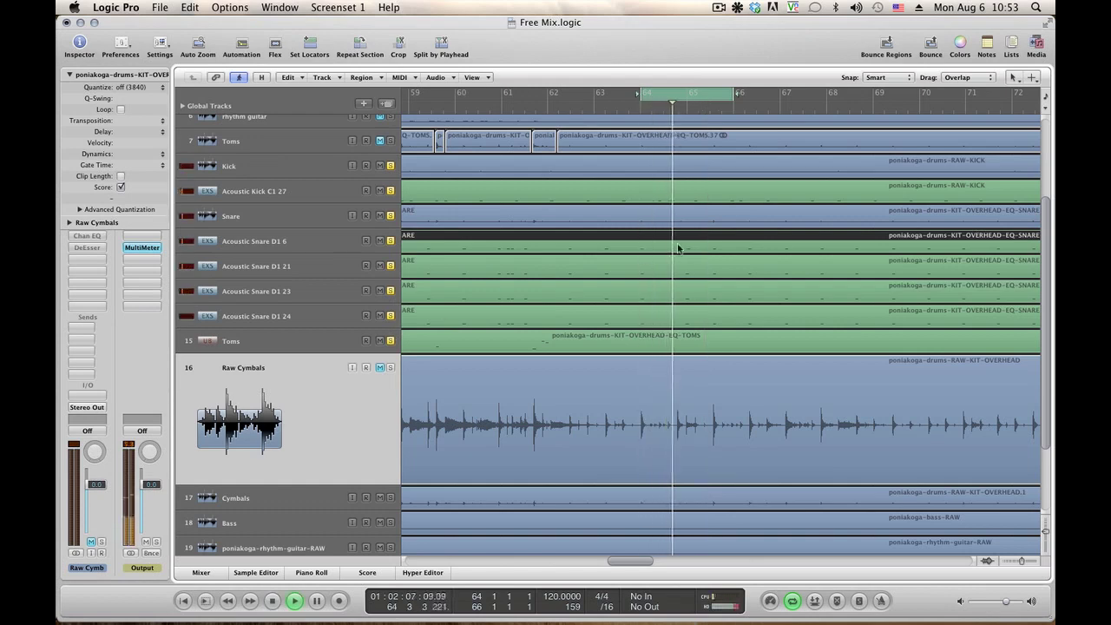
key(p)
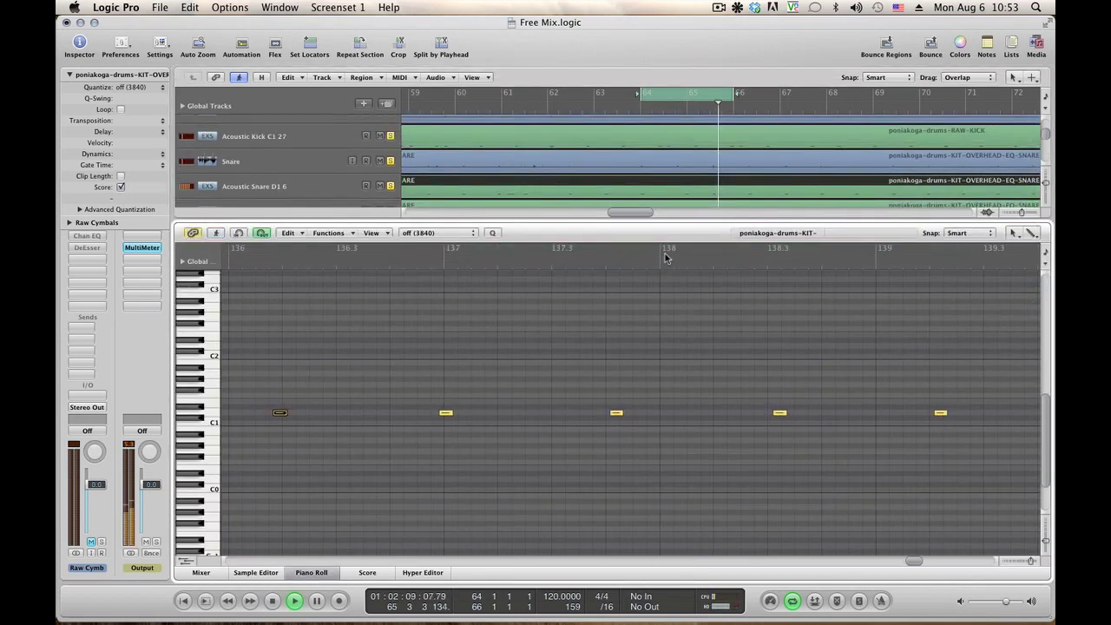
click(216, 234)
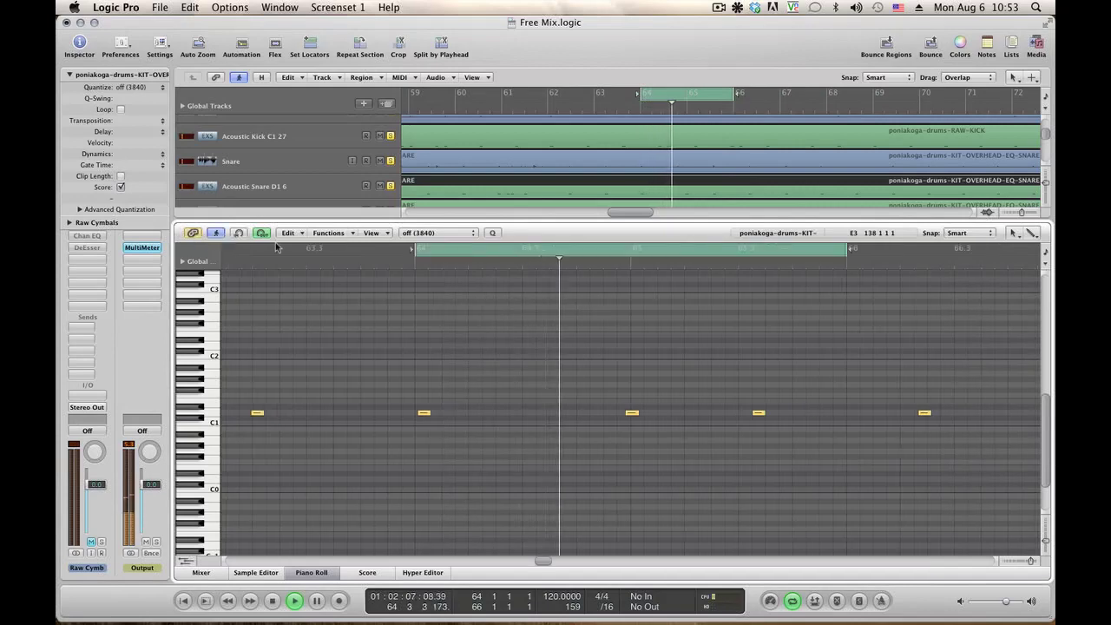
drag(593, 376, 657, 450)
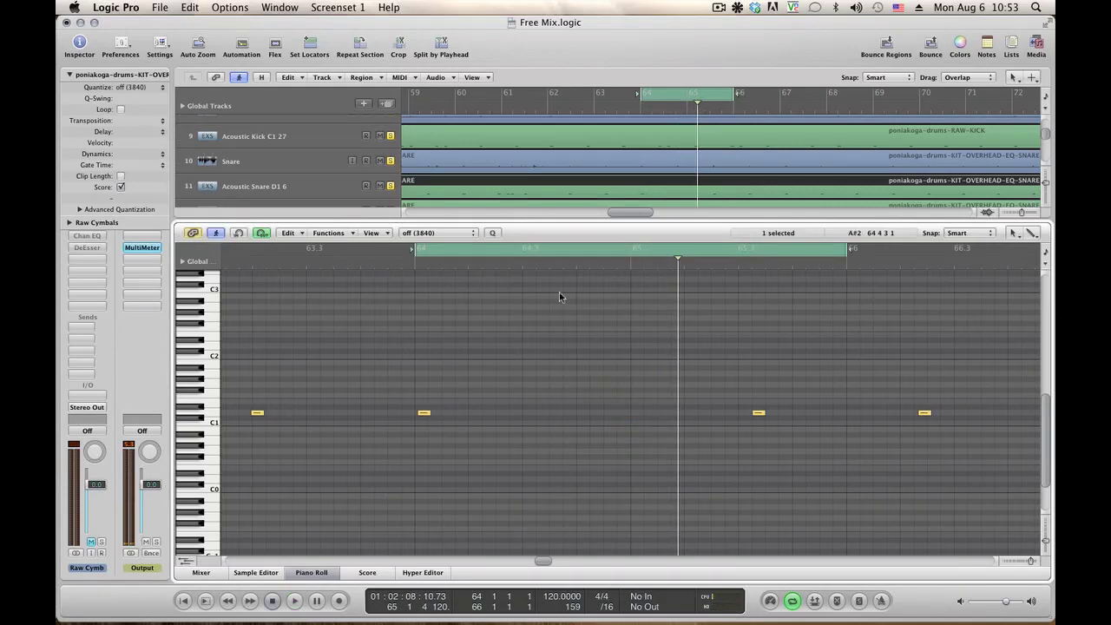
Delete the same snare note at bar 65 from the Acoustic Snare D1 21, D1 23 and D1 24 regions
scroll(522, 190, down, 1)
click(523, 190)
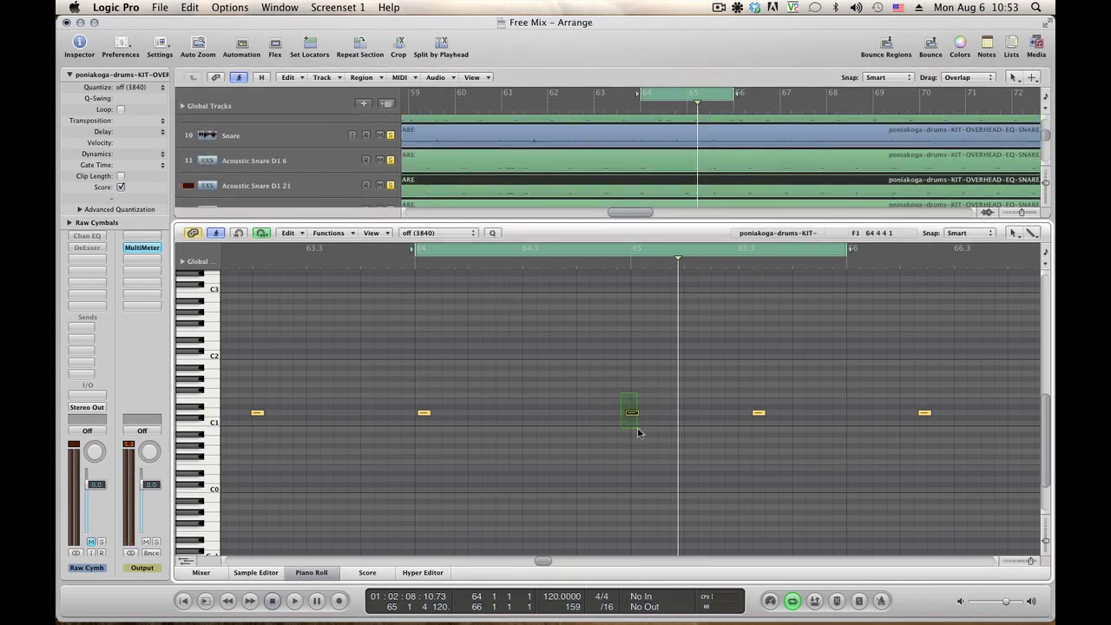
scroll(653, 209, down, 1)
click(653, 201)
drag(611, 355, 632, 391)
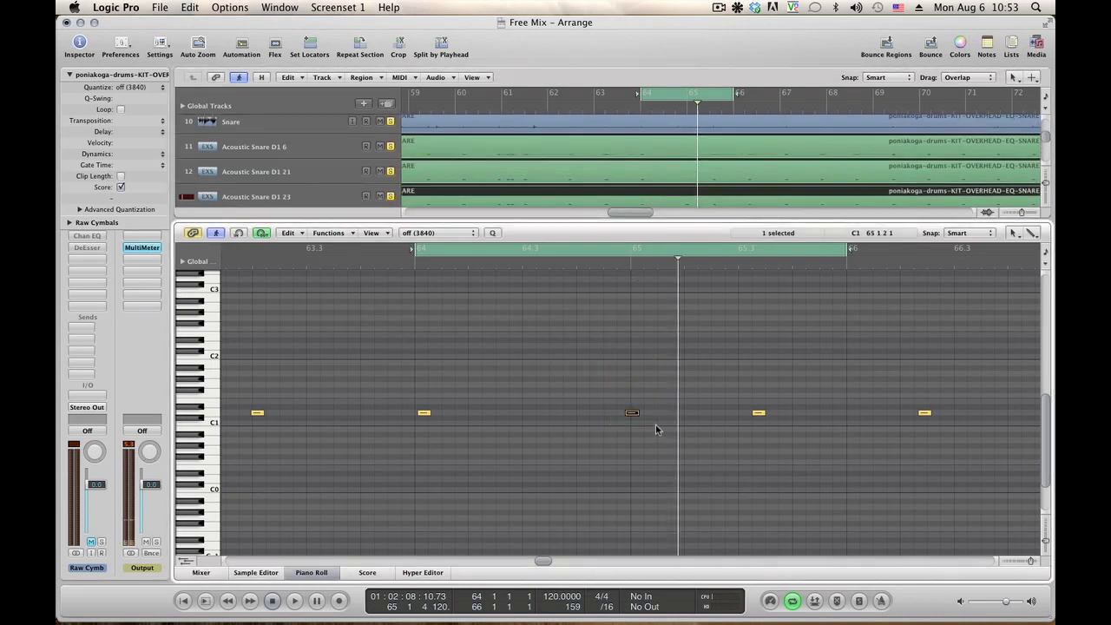
scroll(672, 207, down, 2)
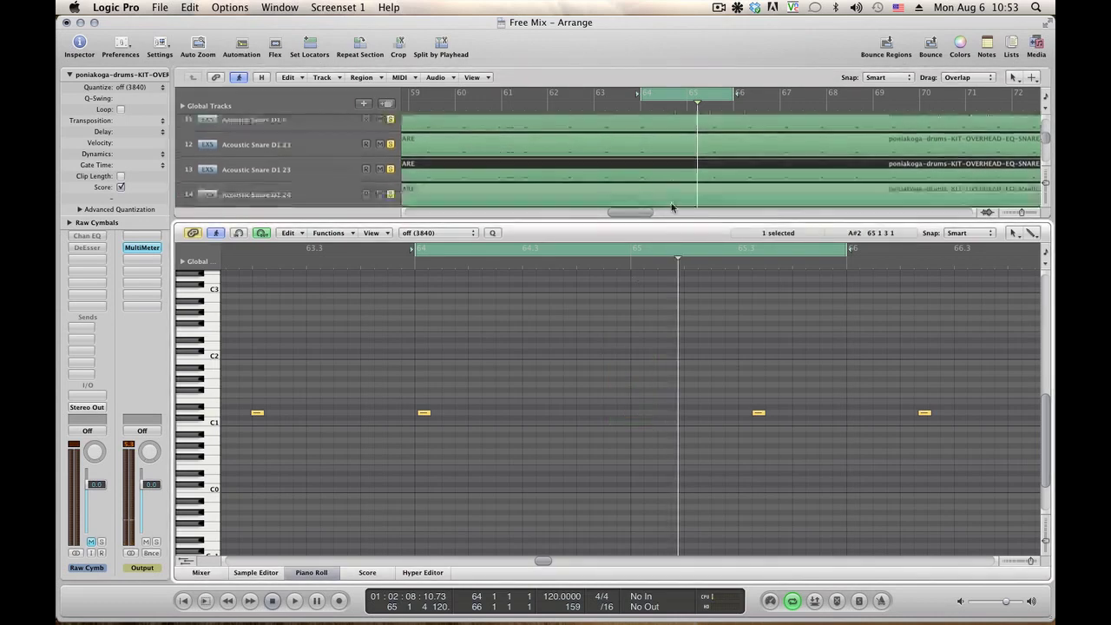
click(659, 181)
drag(606, 363, 655, 428)
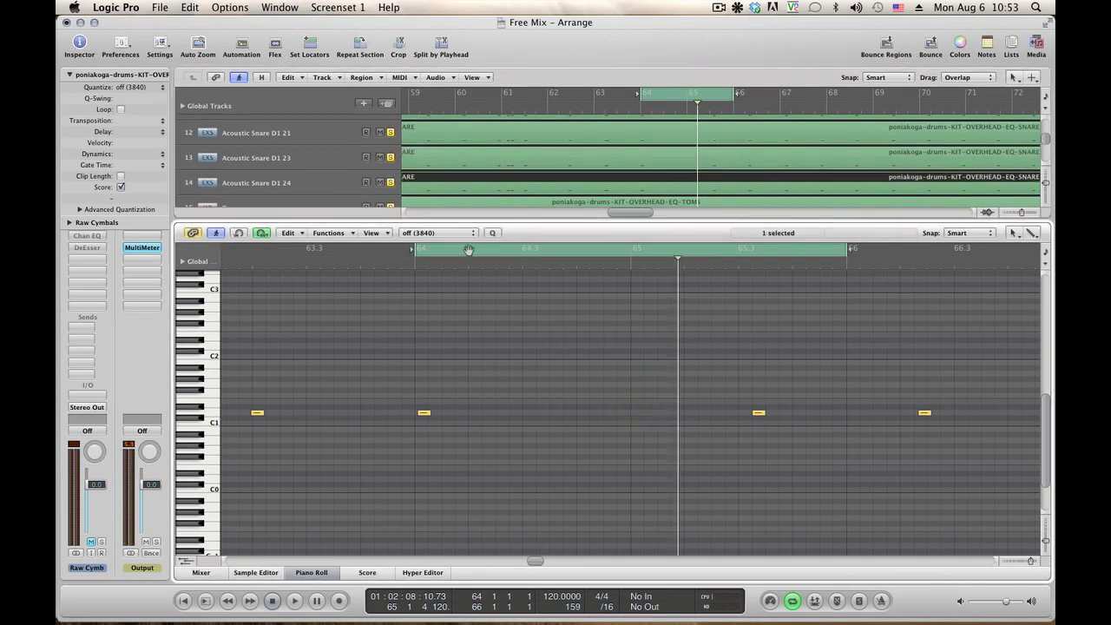
Close the Piano Roll and listen to the soloed drums with cycling off up to bar 89
key(space)
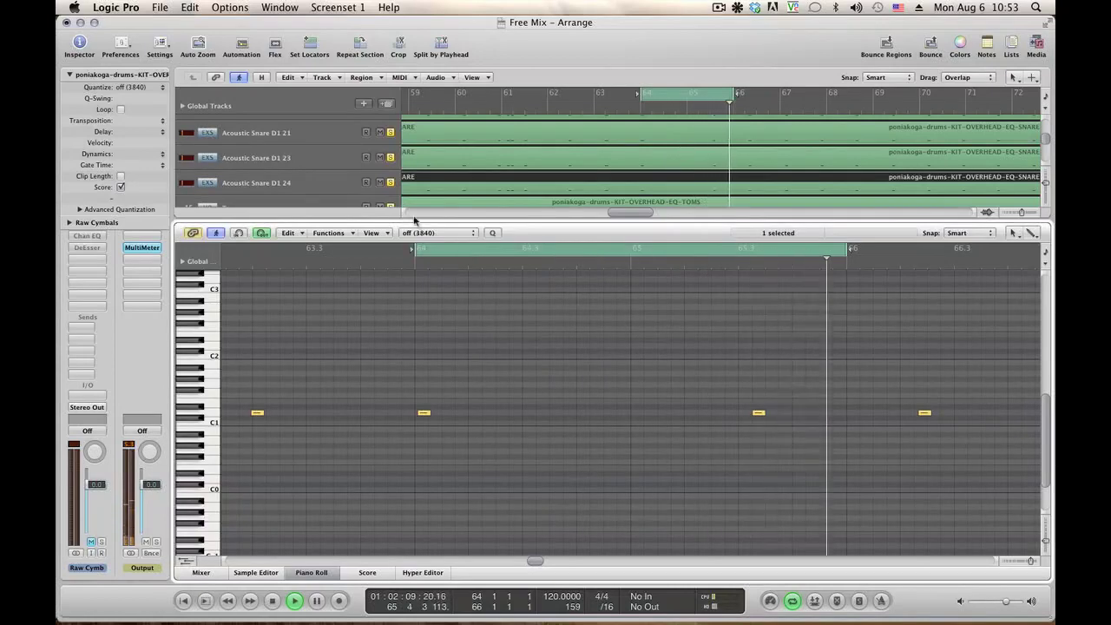
click(311, 572)
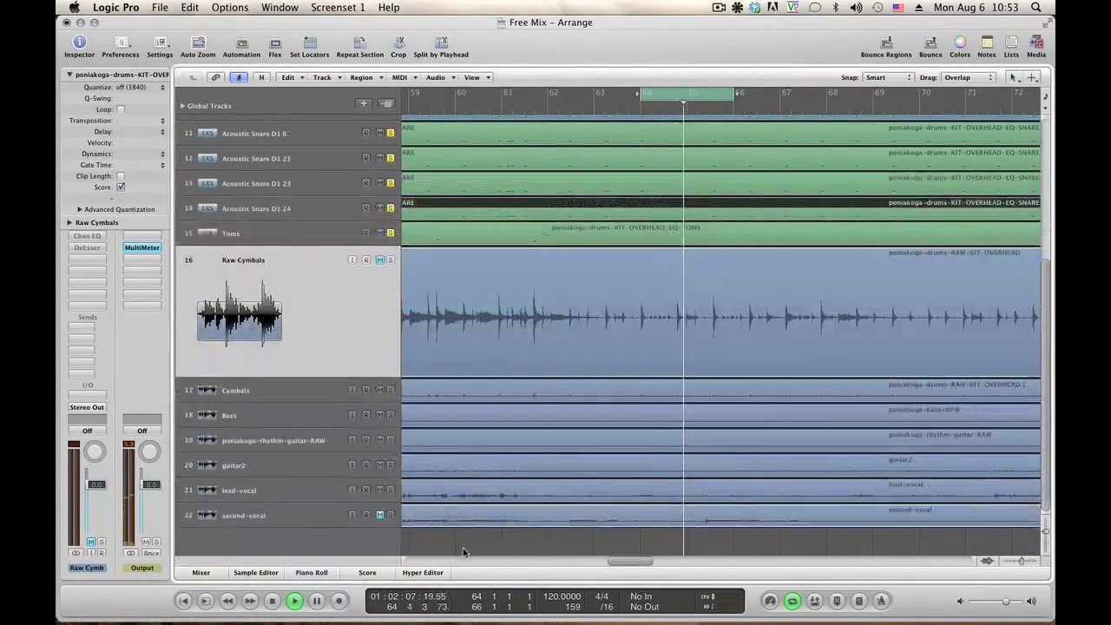
click(683, 96)
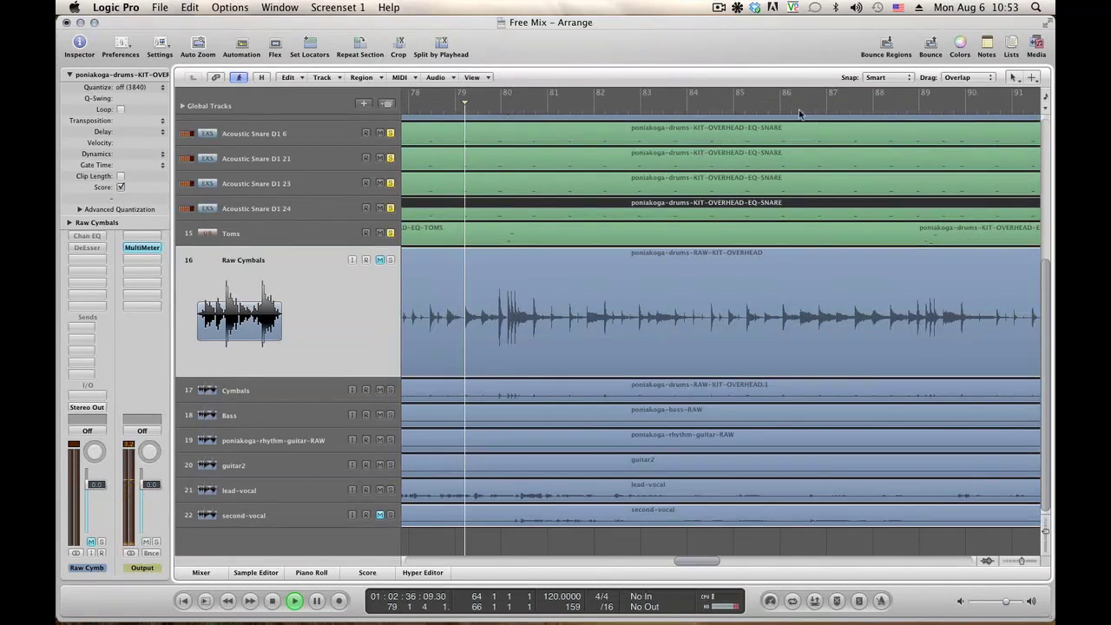
click(846, 108)
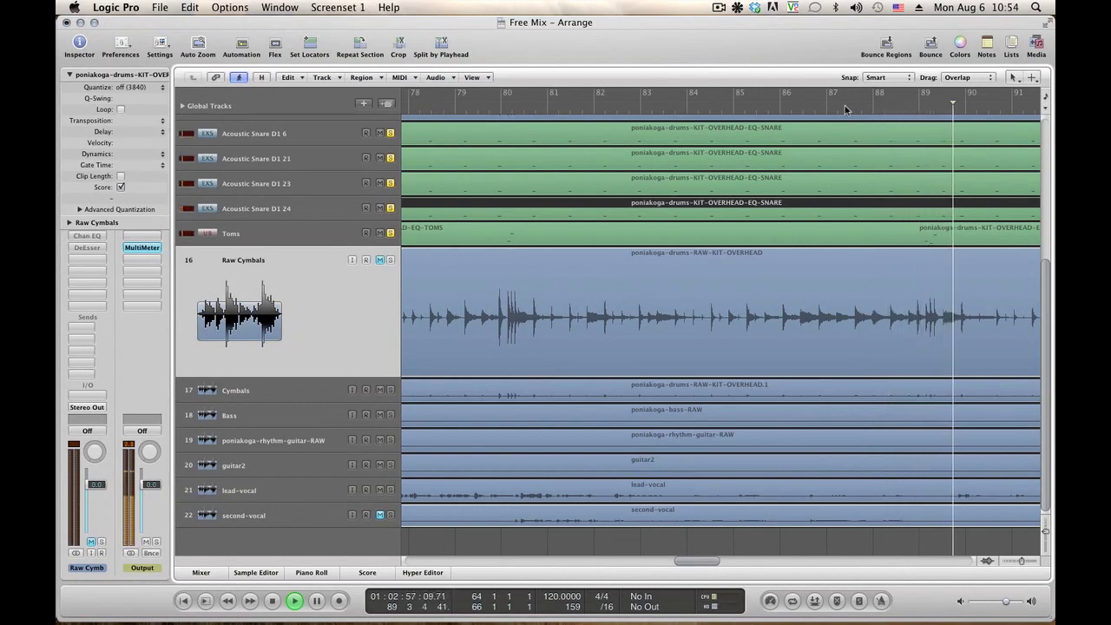
Loop bars 89 to 90 and unsolo the four Acoustic Snare tracks and the Toms track while listening
key(space)
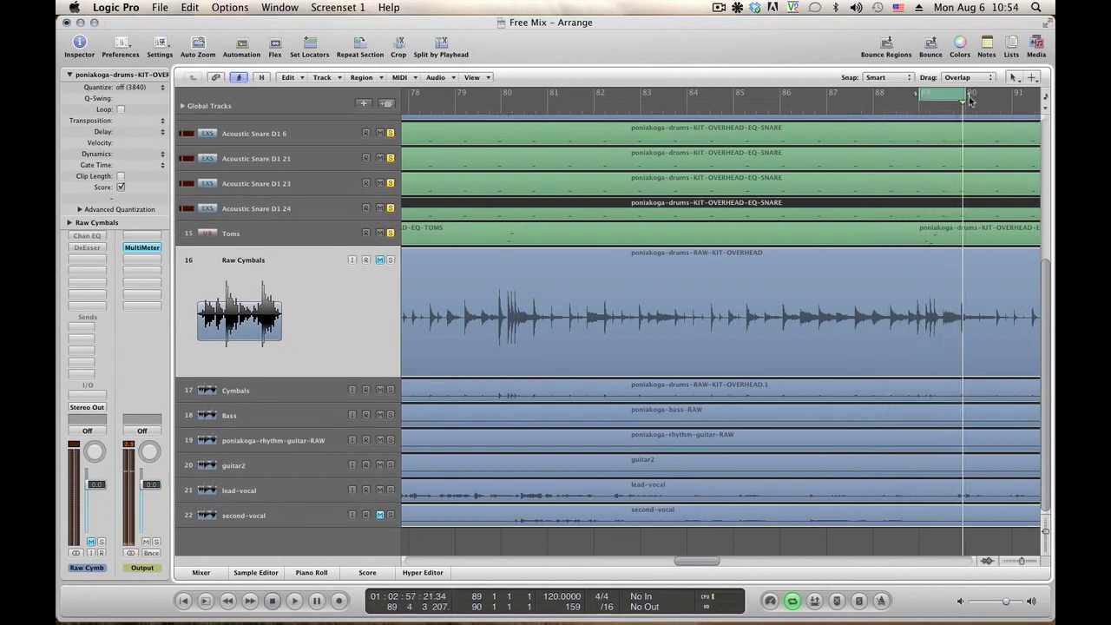
key(space)
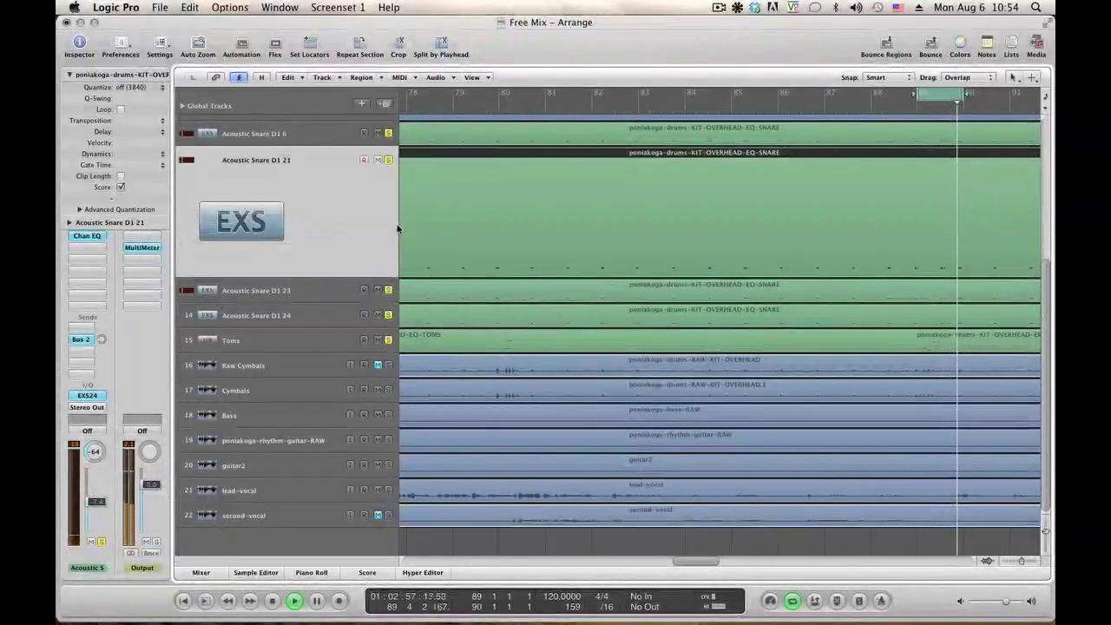
click(388, 160)
click(389, 132)
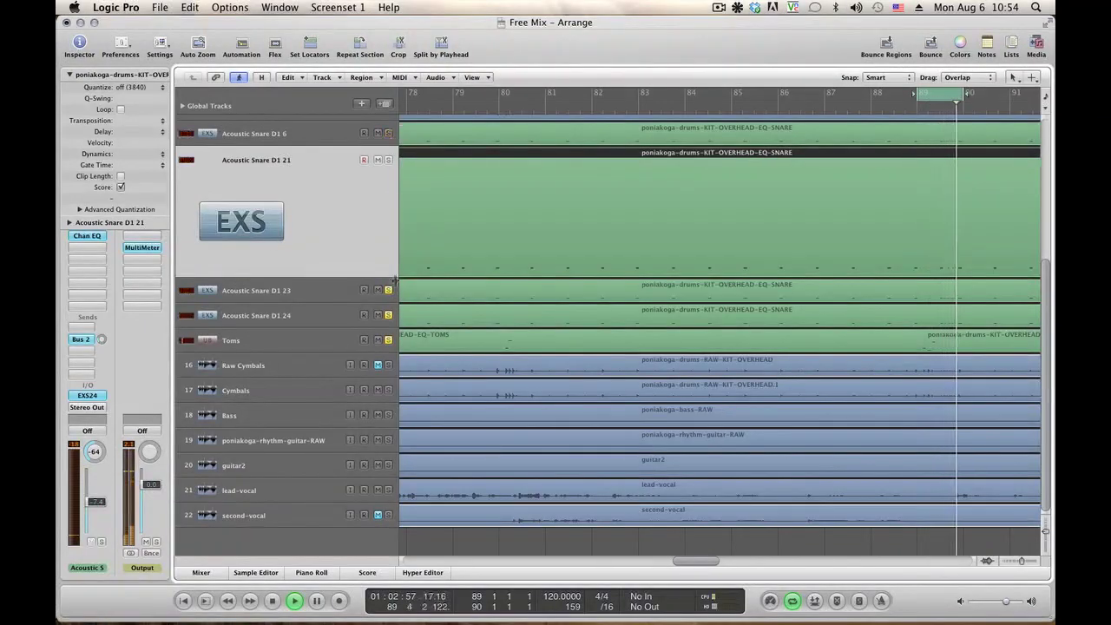
click(388, 290)
click(388, 315)
click(388, 340)
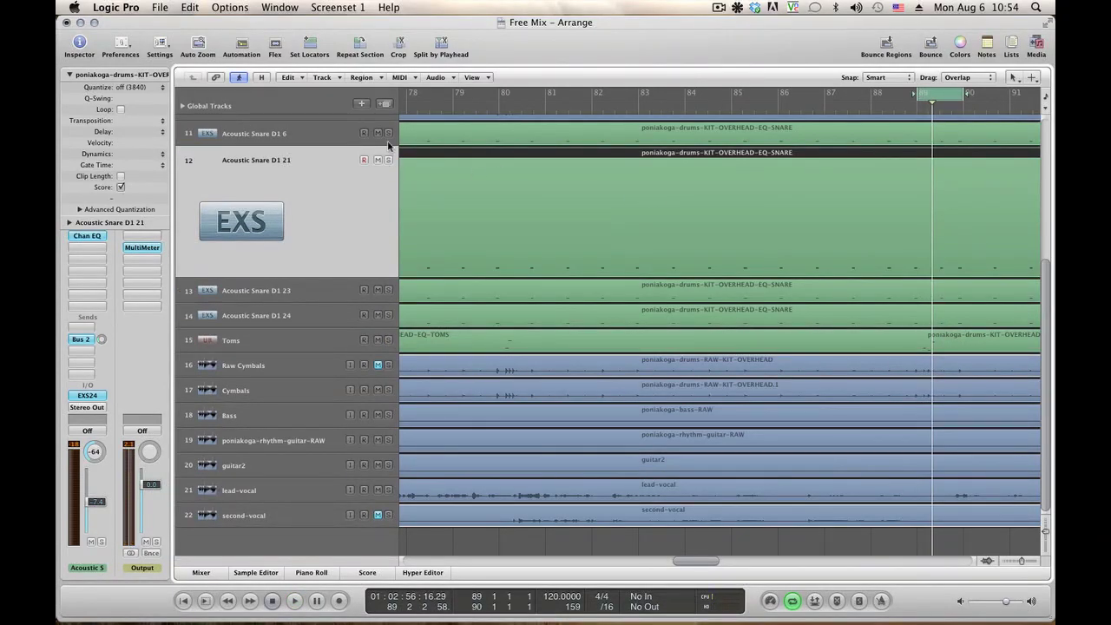
Open the Acoustic Snare D1 6 region in the Piano Roll and delete the note just after 89.3
scroll(401, 174, up, 3)
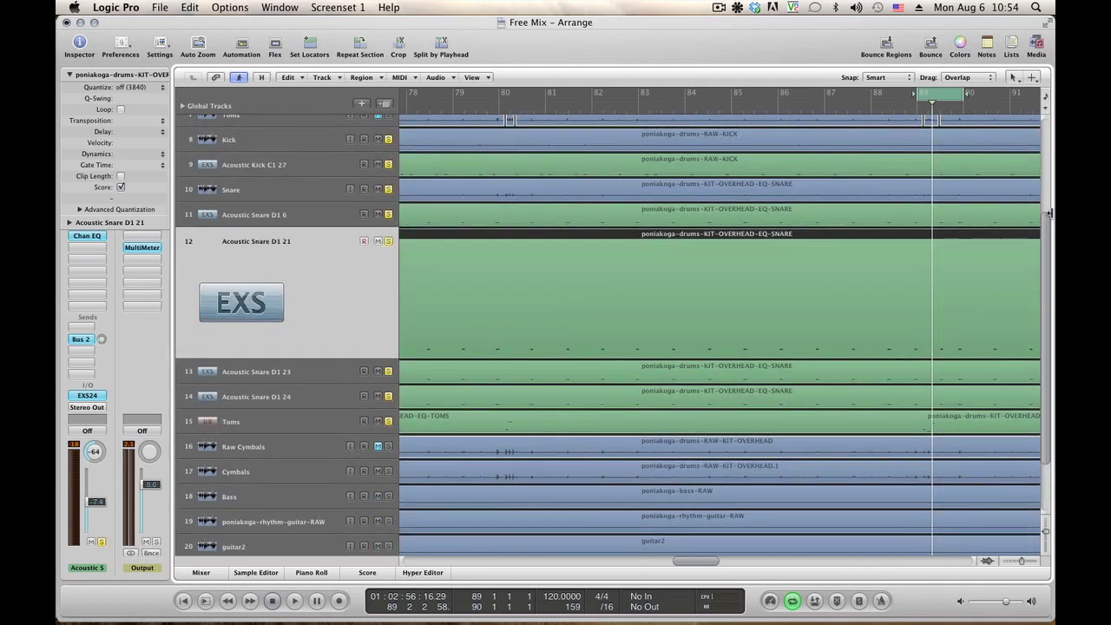
double_click(915, 213)
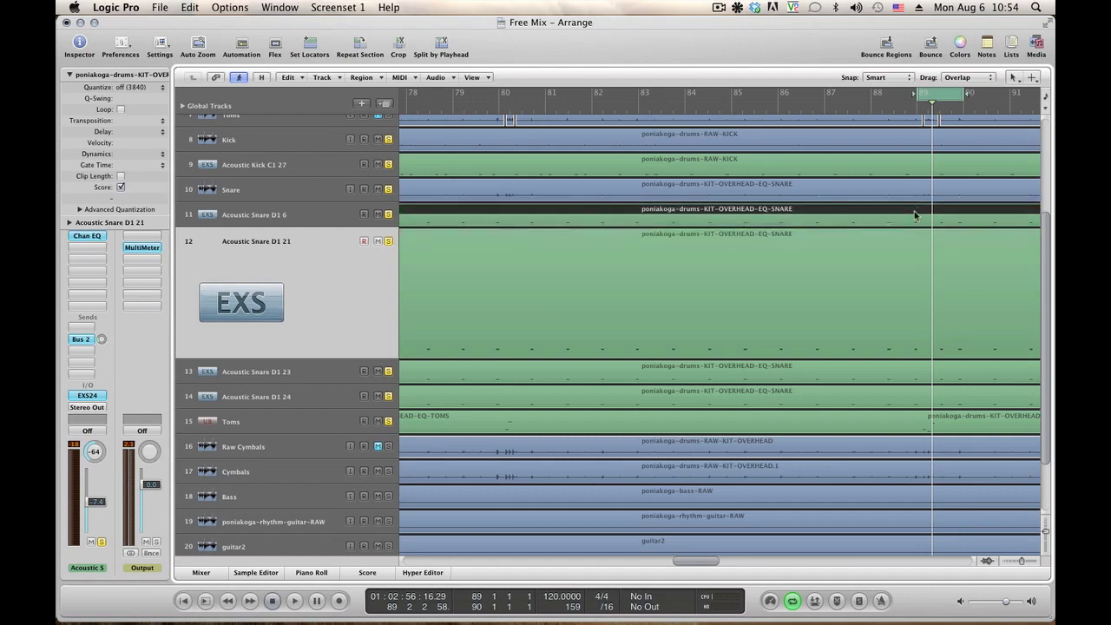
key(space)
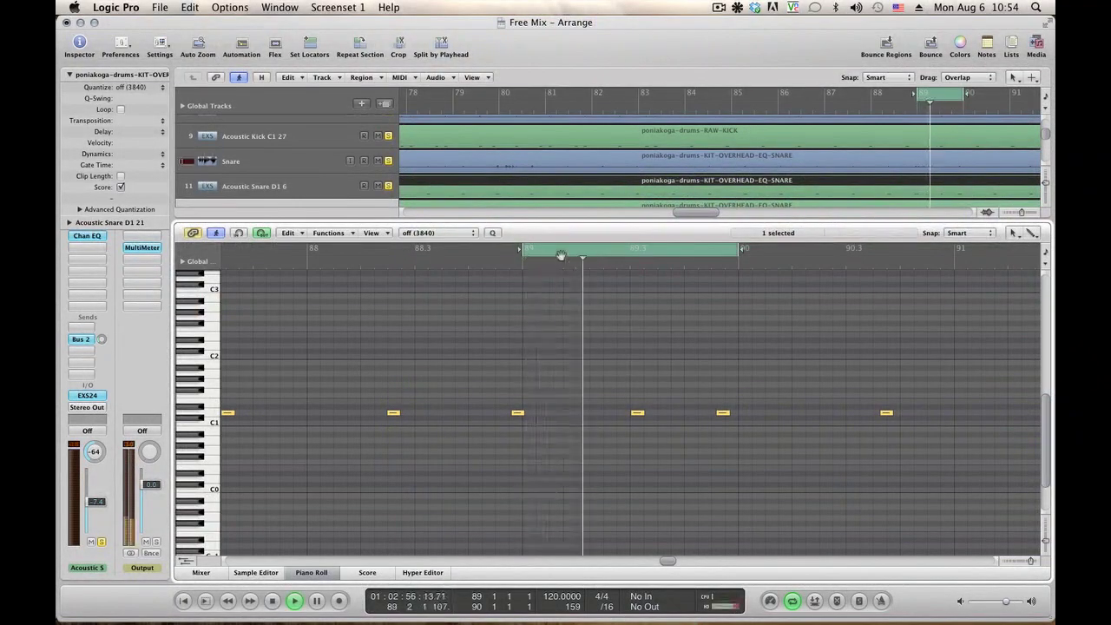
key(space)
drag(602, 348, 648, 432)
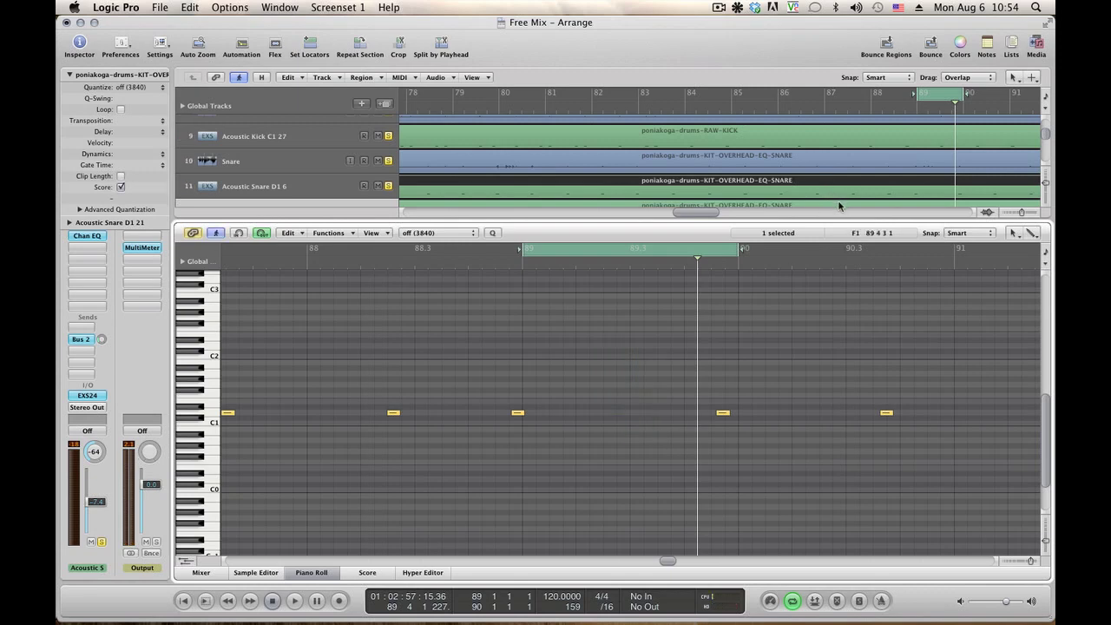
Delete the matching note just after 89.3 from the Acoustic Snare D1 21, D1 23 and D1 24 regions
key(super+z)
drag(605, 393, 648, 430)
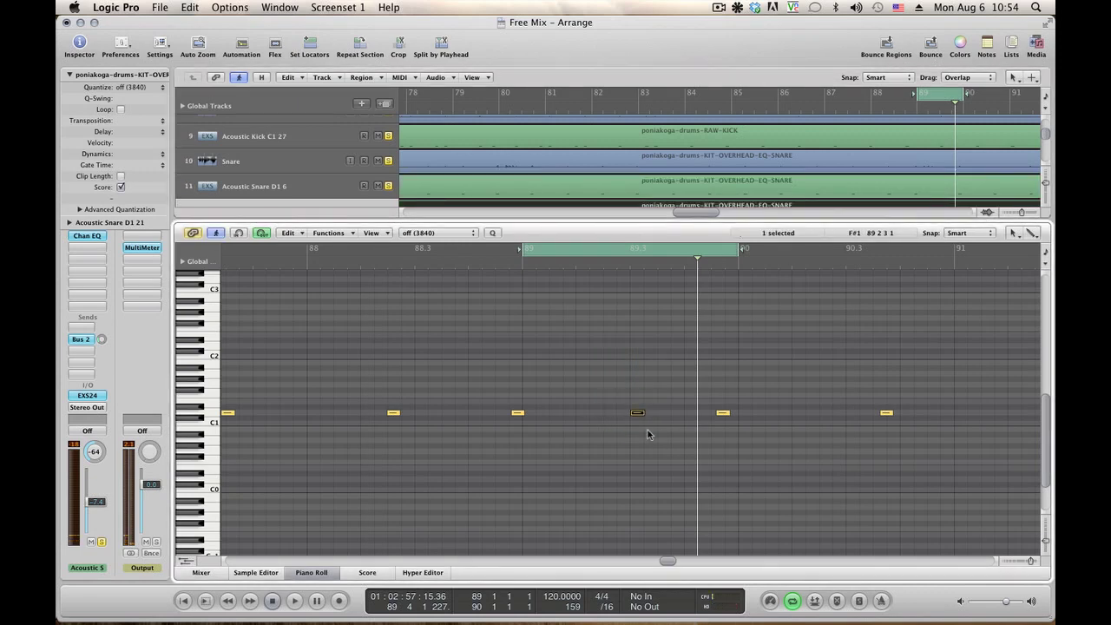
key(Delete)
scroll(758, 178, down, 2)
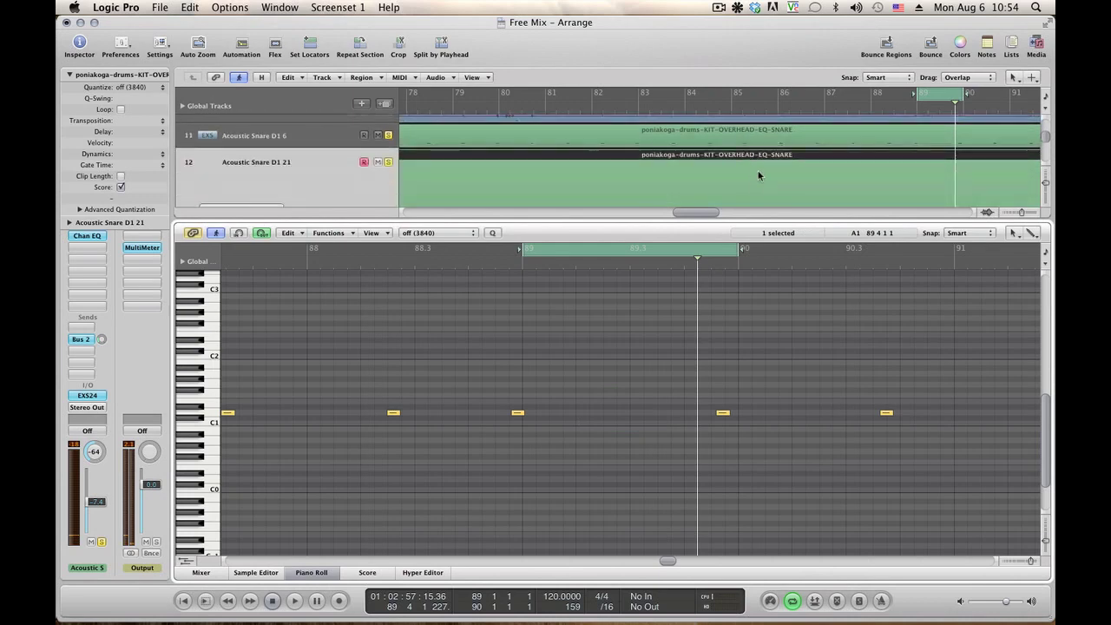
key(super+z)
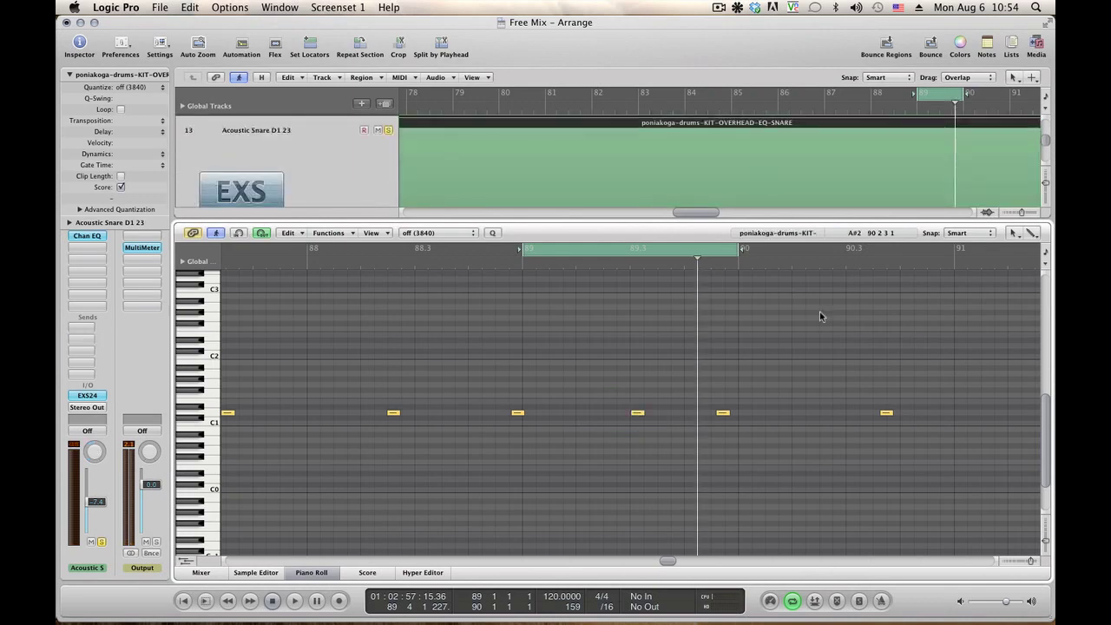
key(Delete)
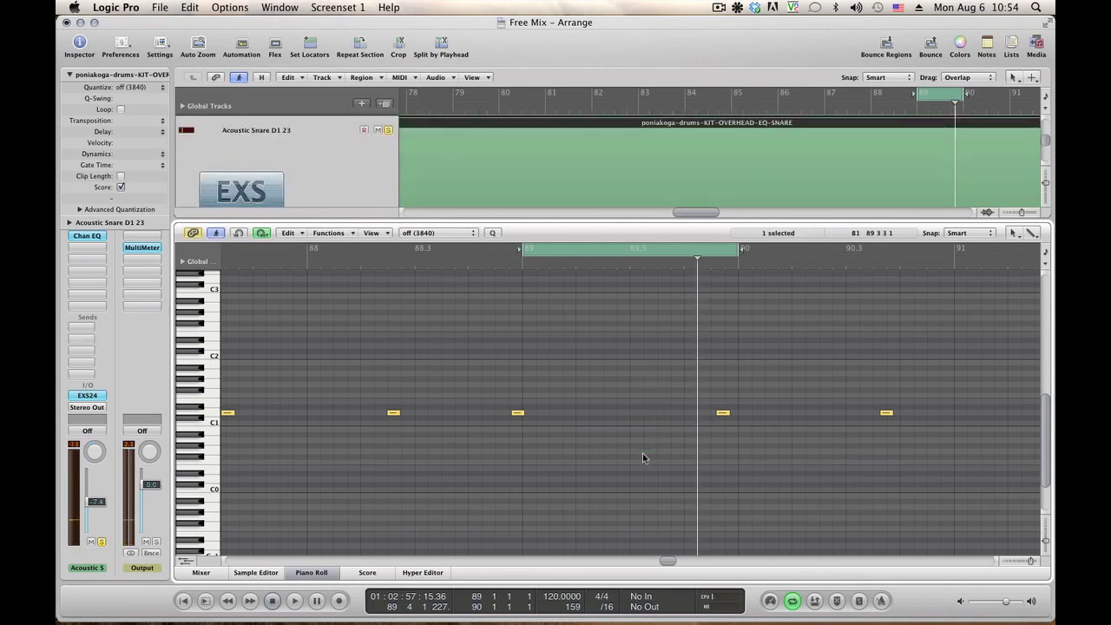
key(Down)
drag(627, 396, 649, 444)
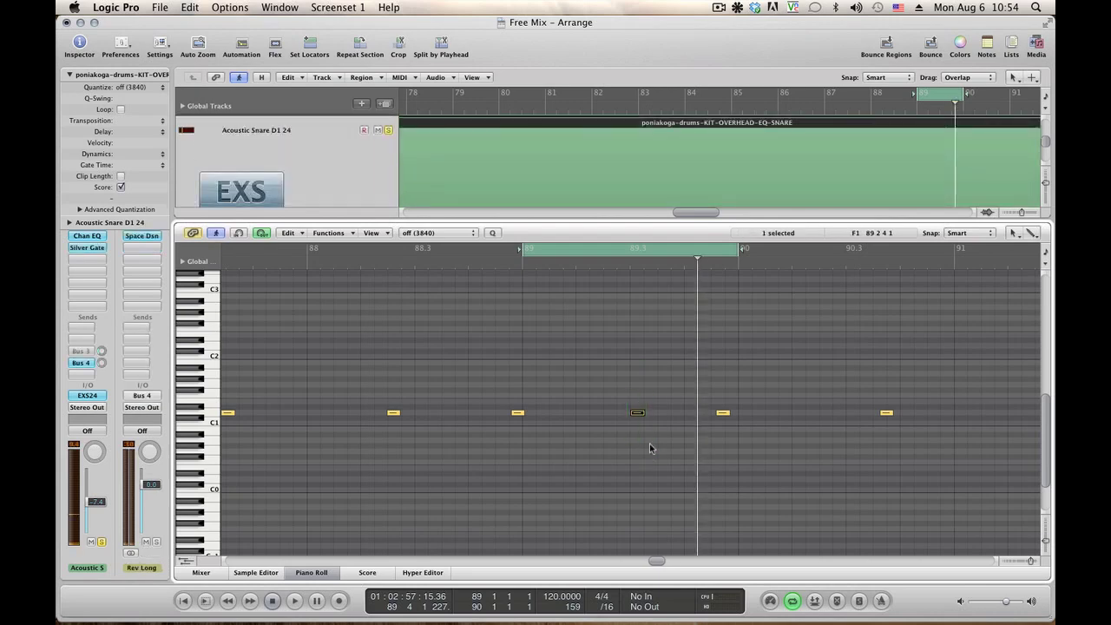
Play the loop at bar 89 to check the snare edit, and close the Piano Roll
key(space)
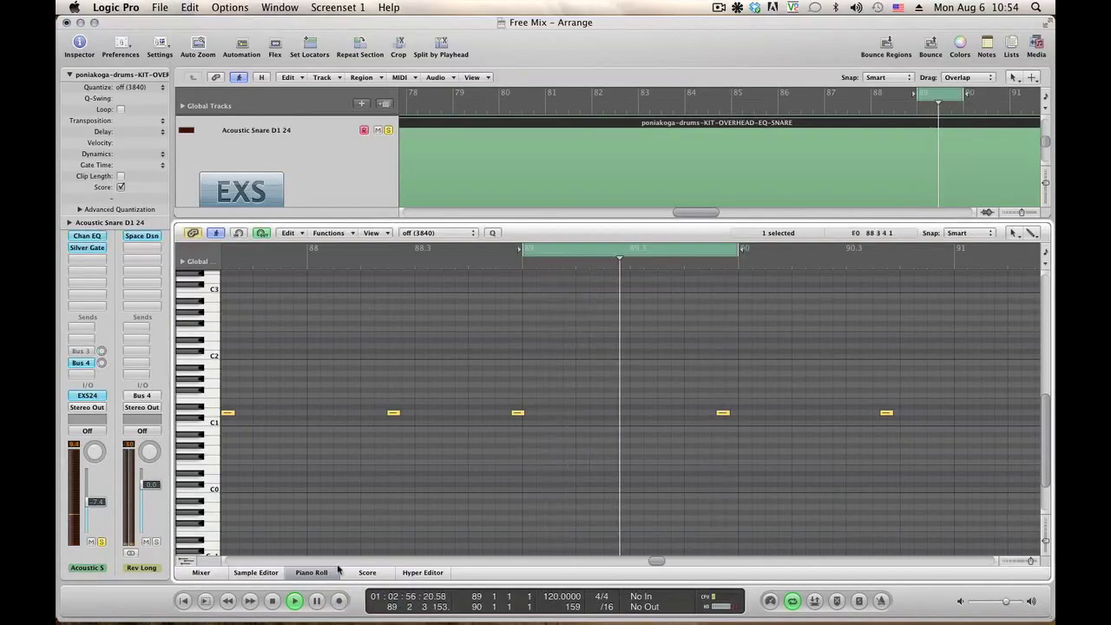
click(311, 573)
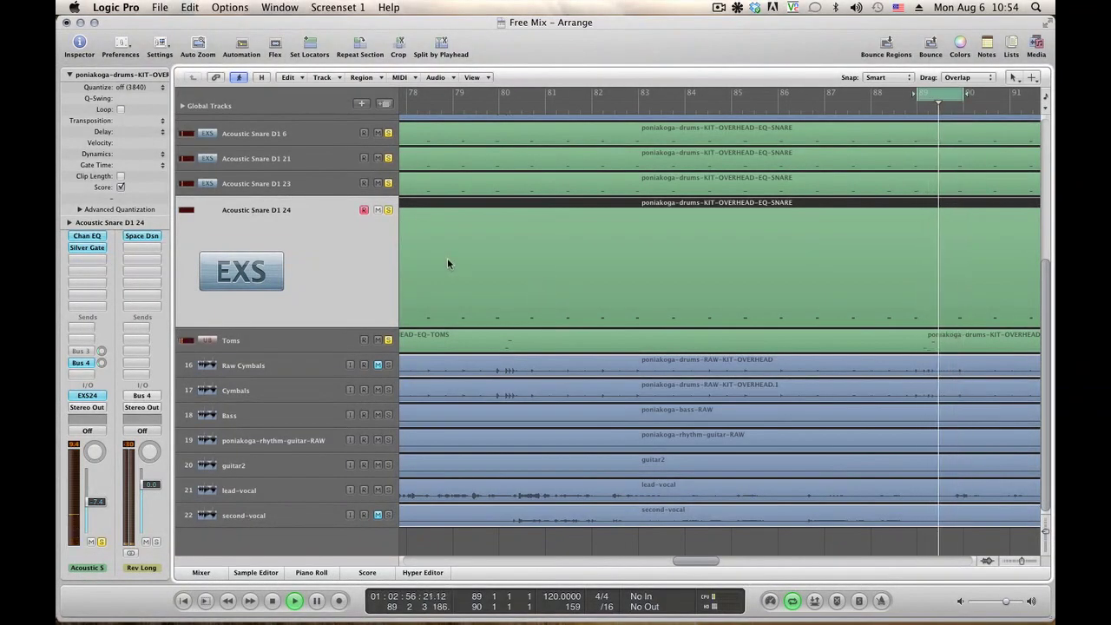
key(space)
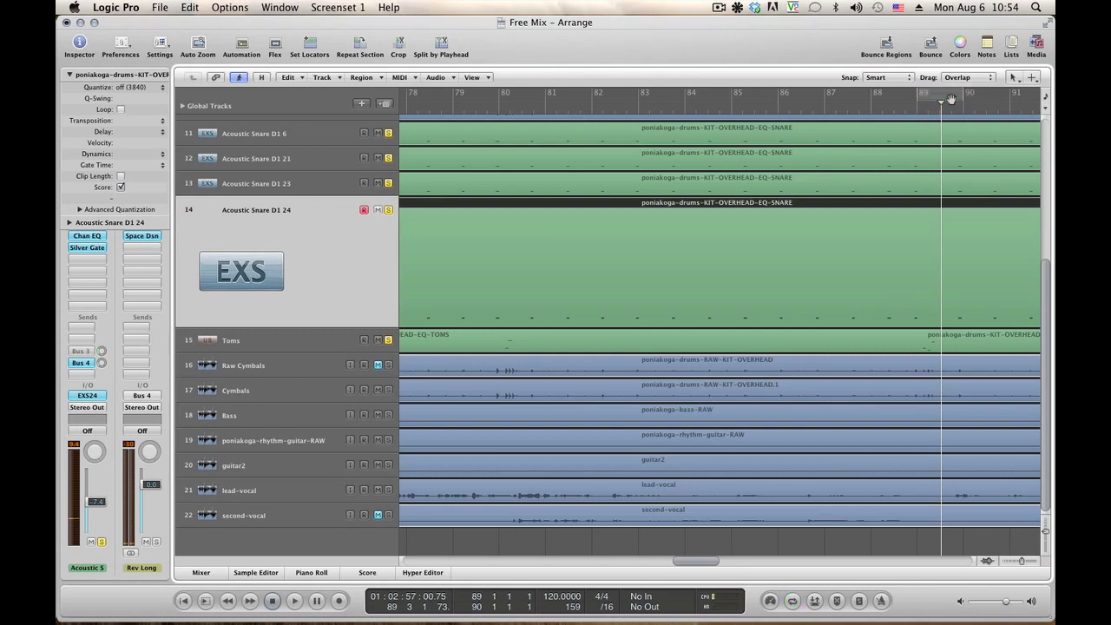
Play on from bar 89, and loop bars 117 to 118 while toggling the solo of the four Acoustic Snare tracks and the Toms track
key(space)
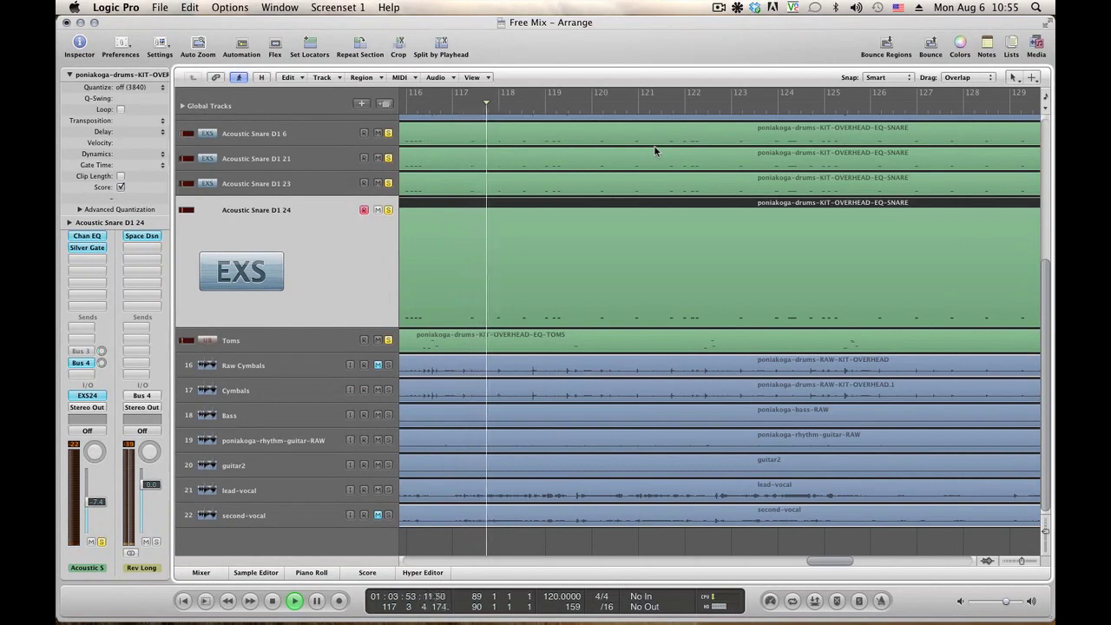
key(space)
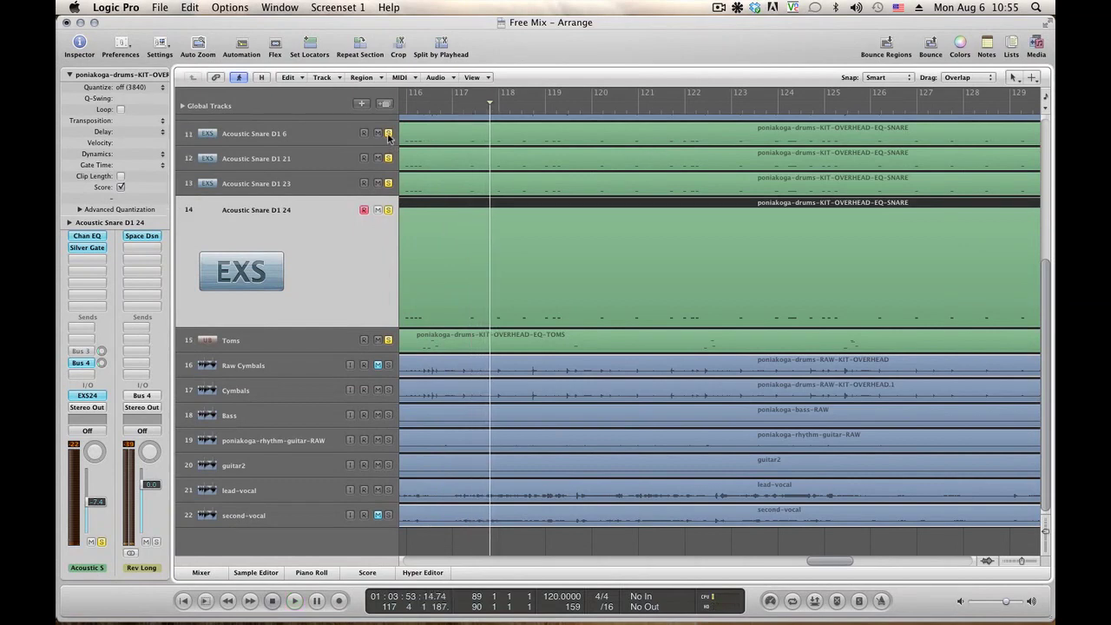
double_click(441, 111)
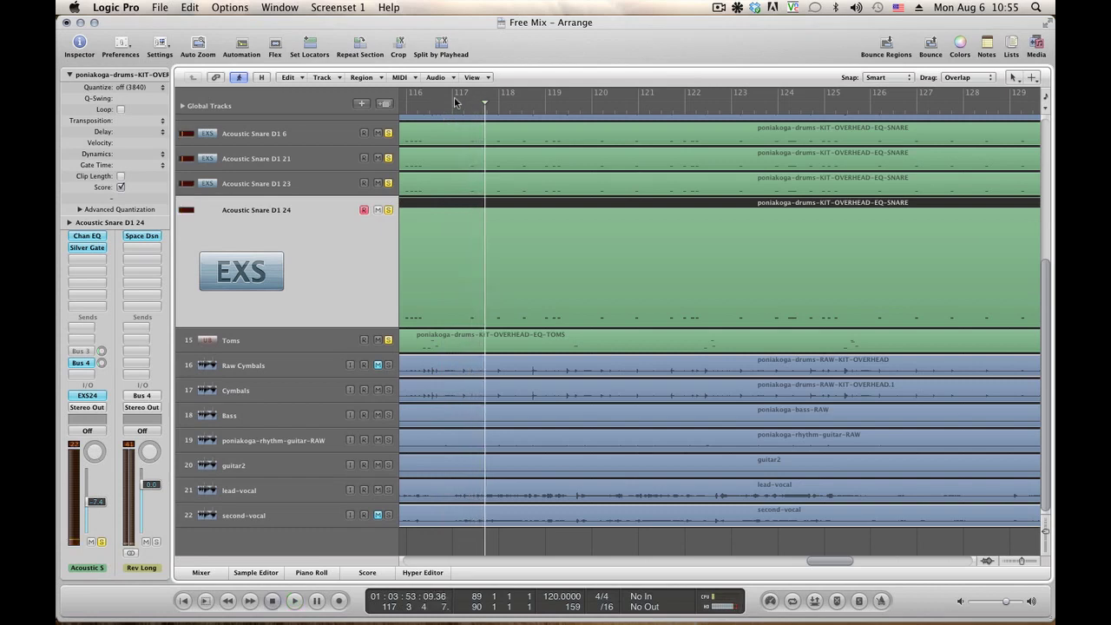
drag(482, 101, 499, 102)
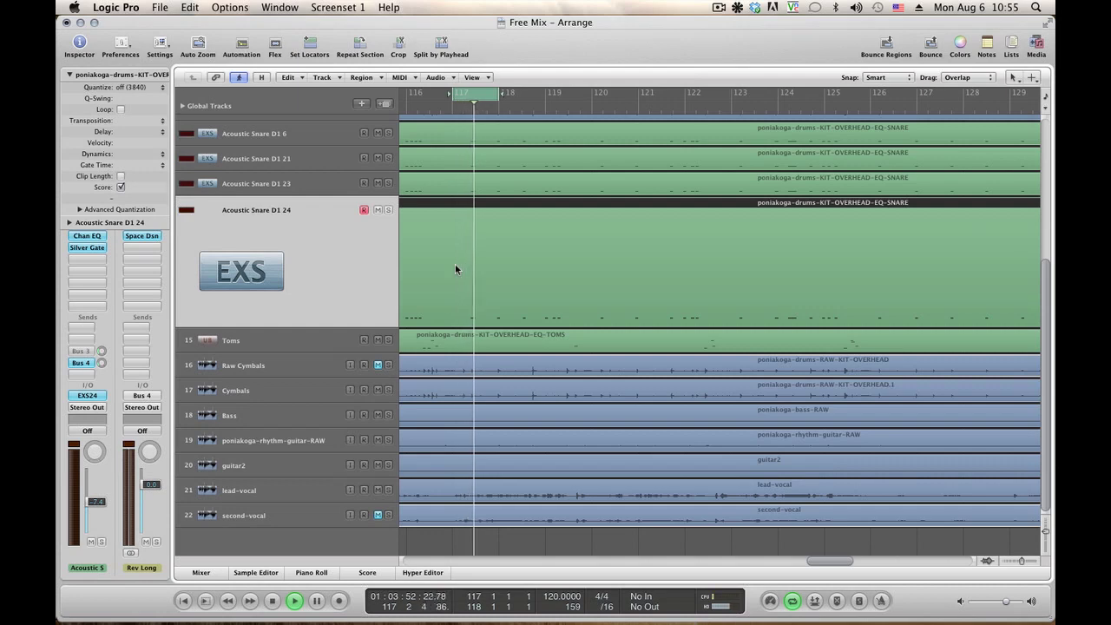
click(389, 133)
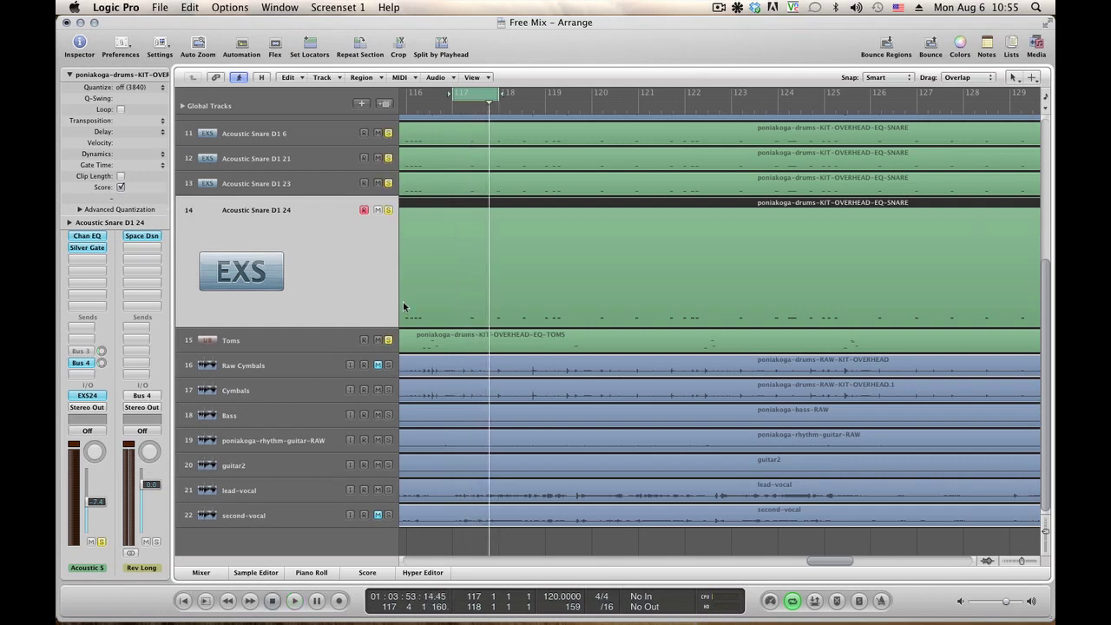
Open the Acoustic Snare D1 6 region in the Piano Roll and delete the note just before 117.3
double_click(474, 142)
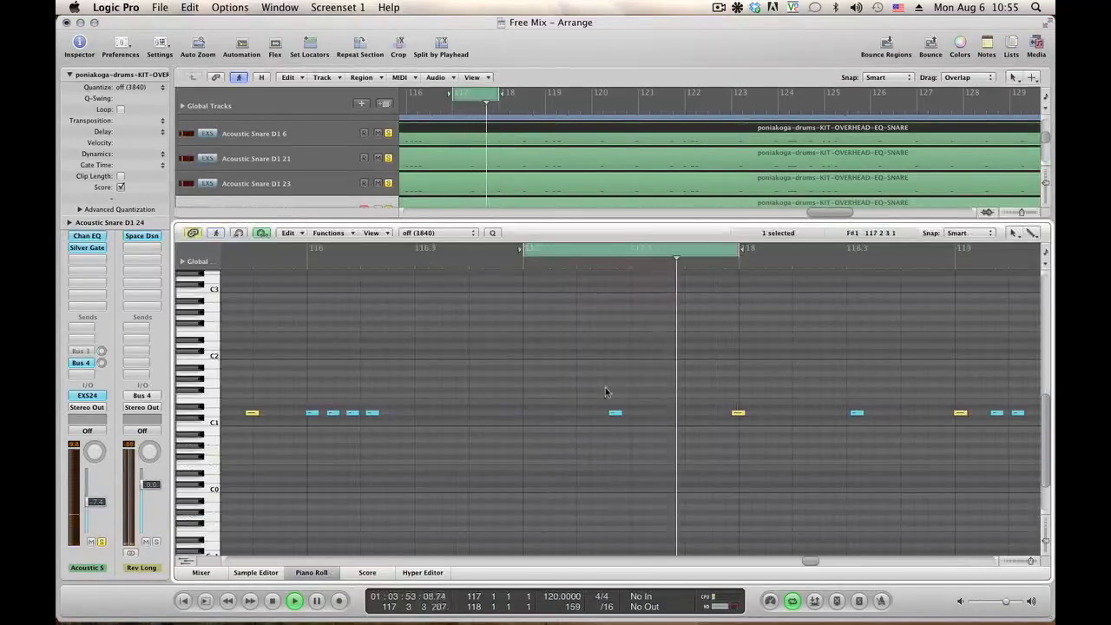
drag(607, 395, 633, 455)
key(Delete)
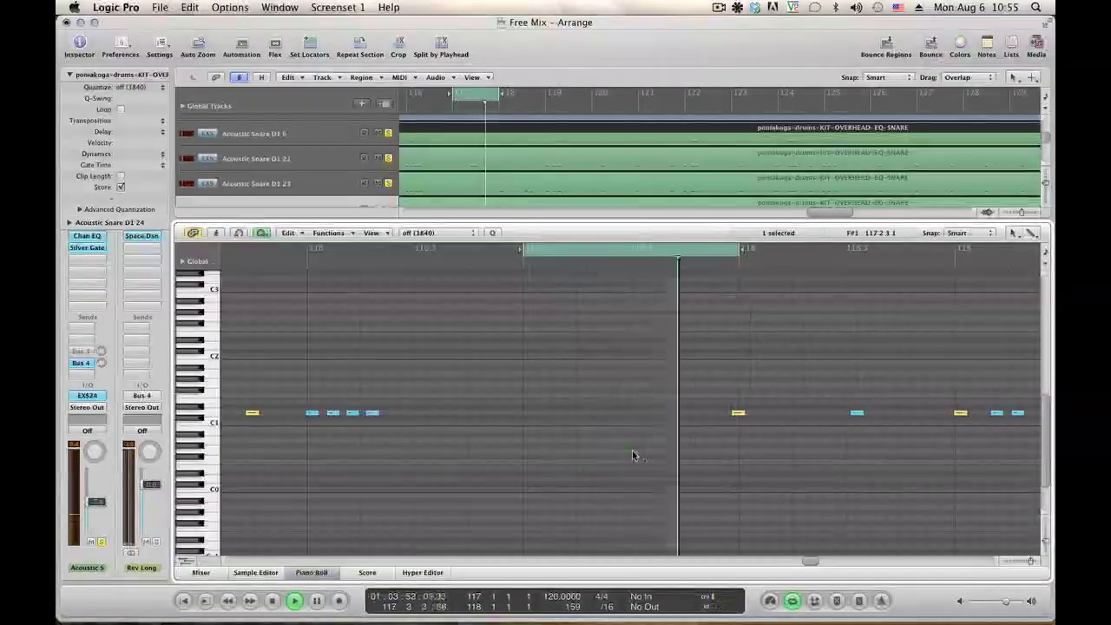
Delete the matching note just before 117.3 from the Acoustic Snare D1 21, D1 23 and D1 24 regions
key(Down)
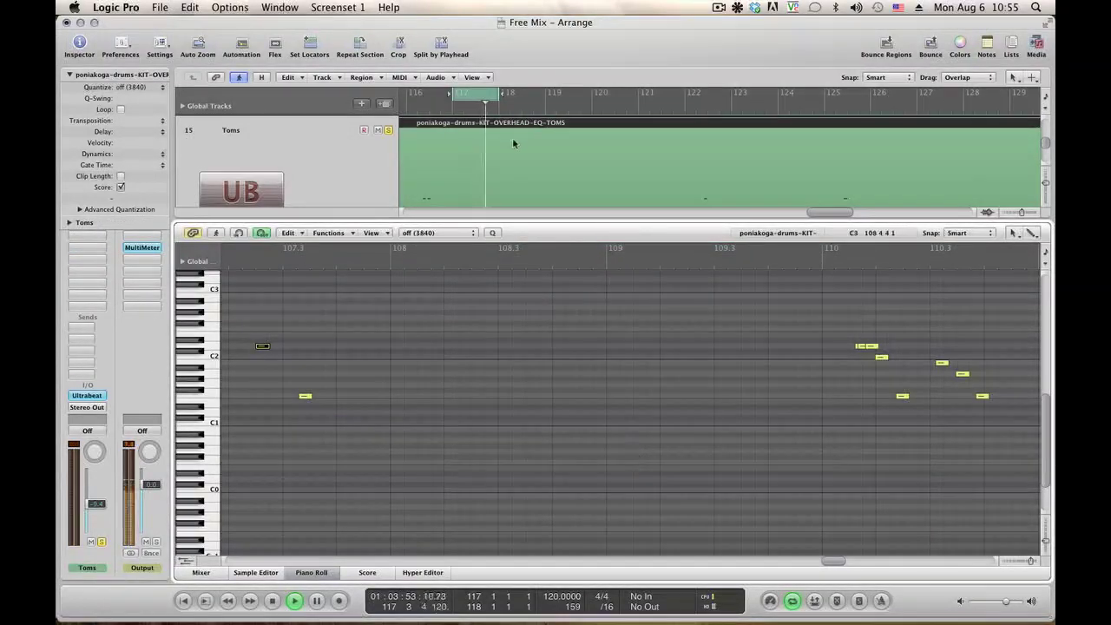
scroll(477, 157, up, 5)
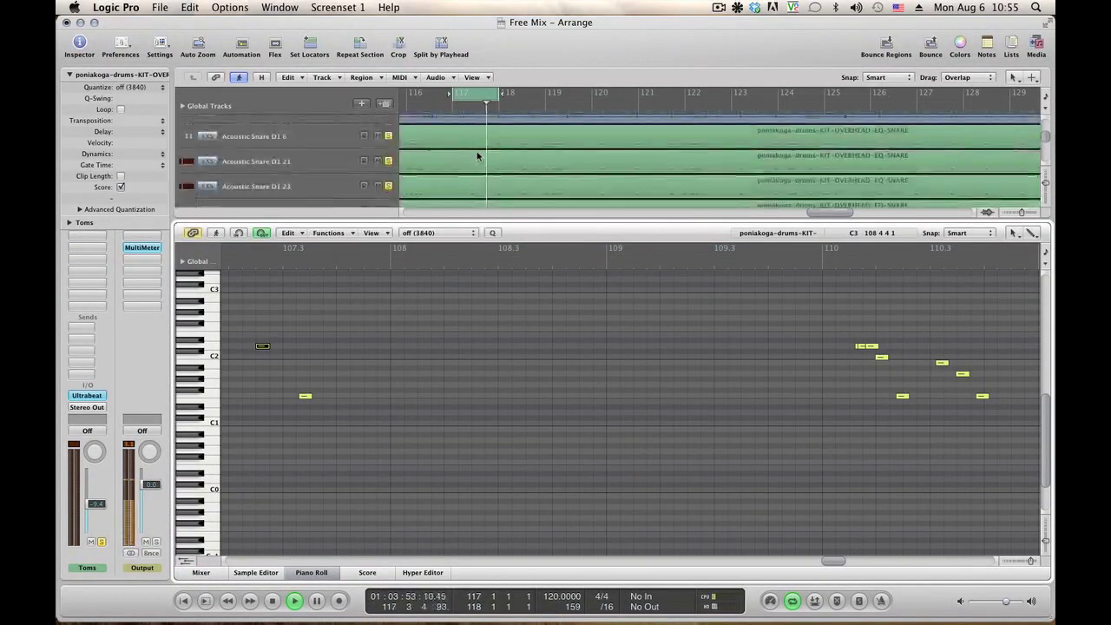
scroll(474, 169, down, 1)
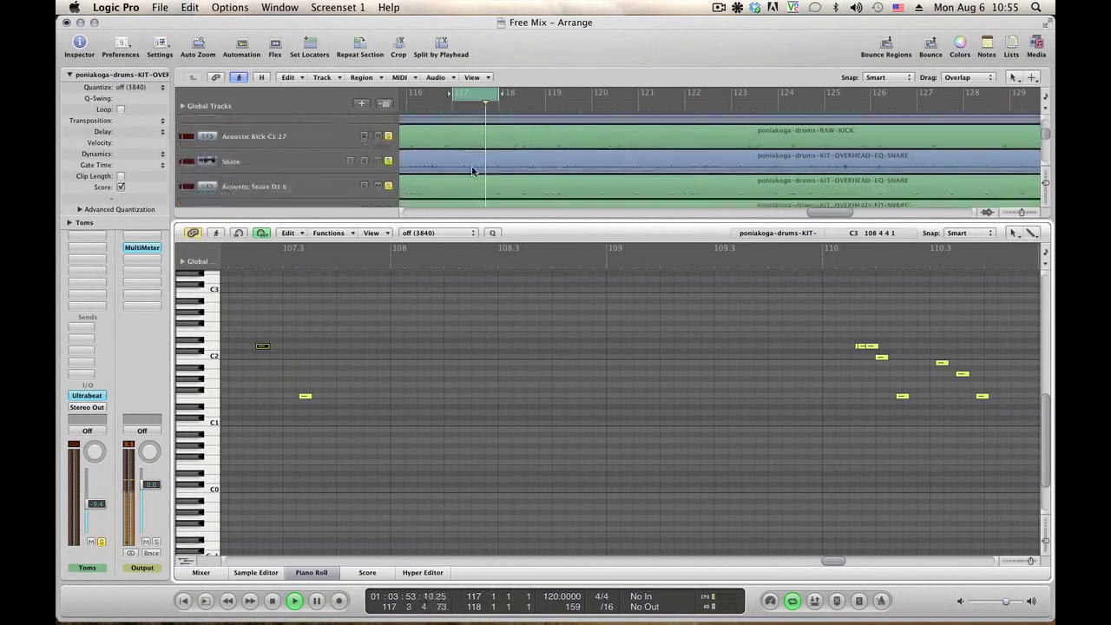
click(471, 187)
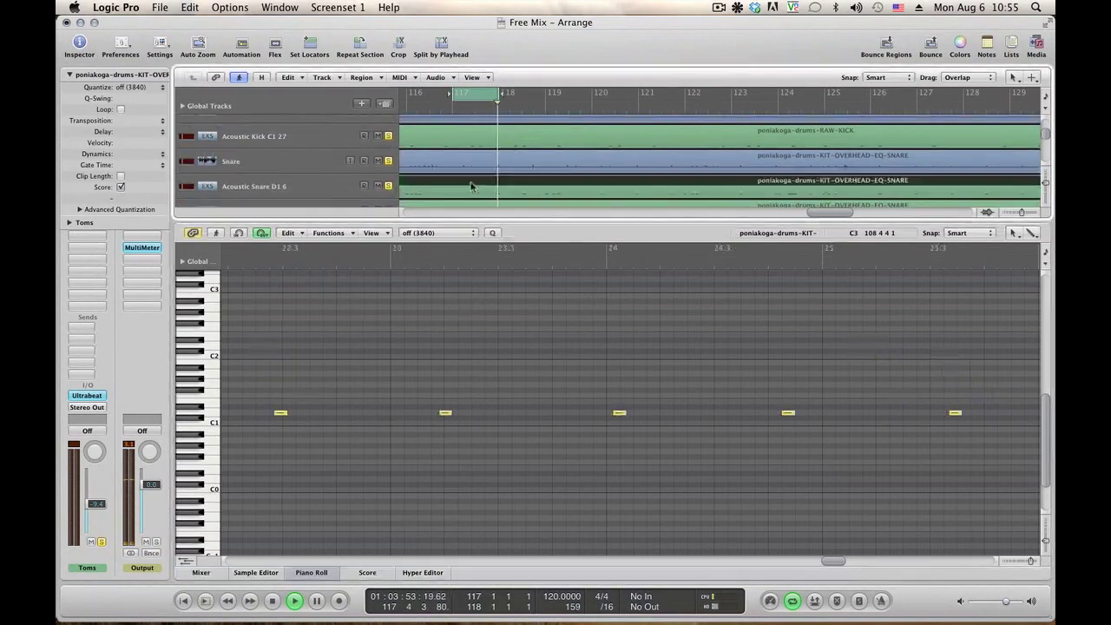
click(218, 234)
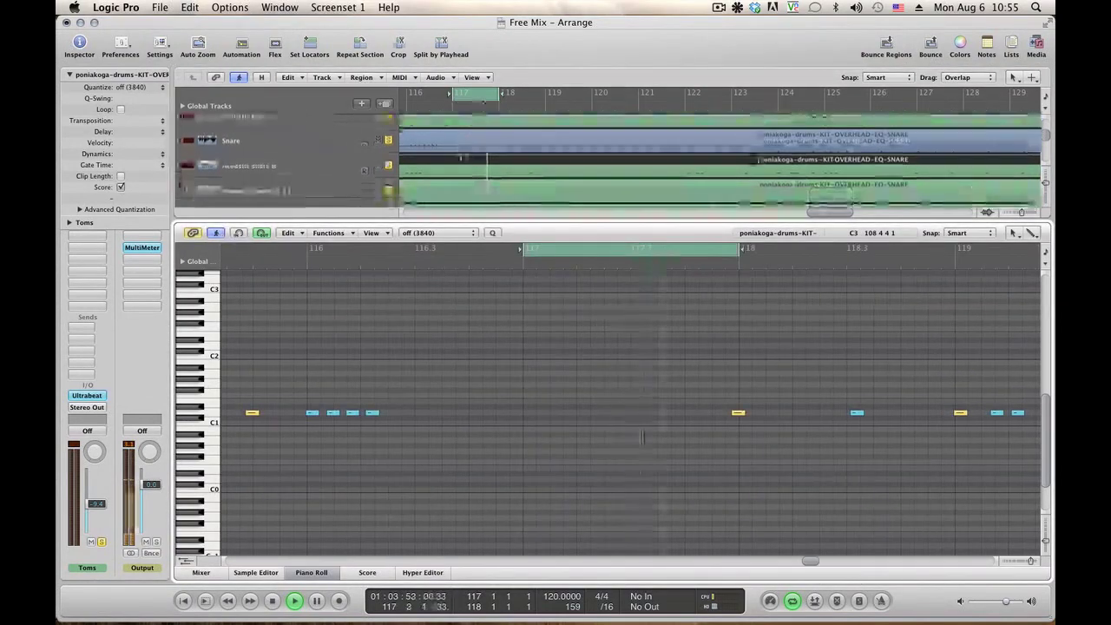
click(483, 195)
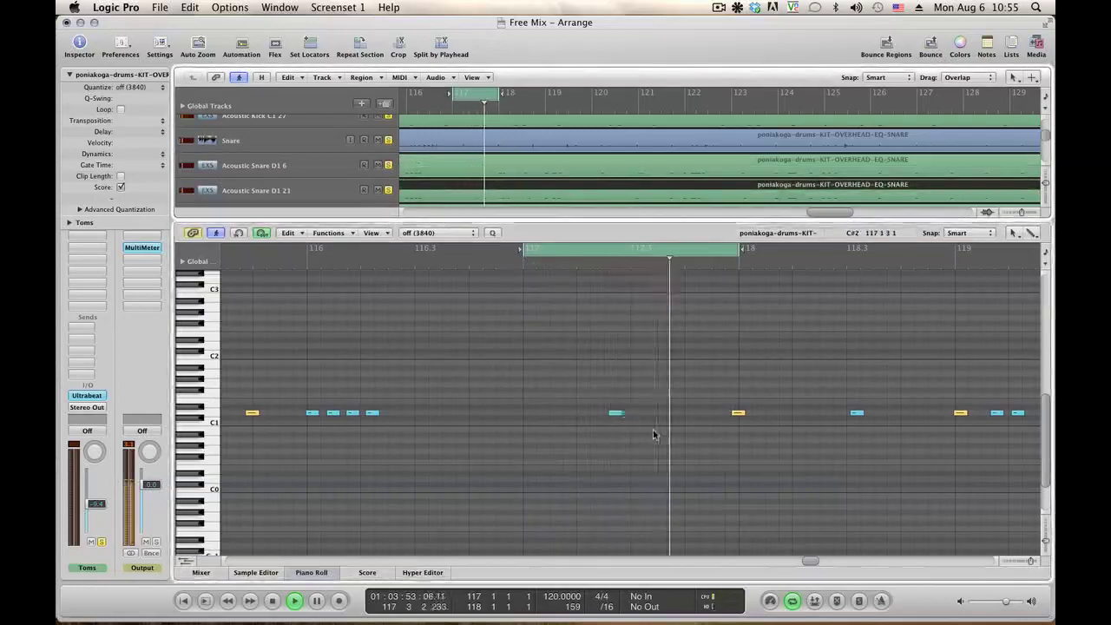
drag(569, 374, 654, 430)
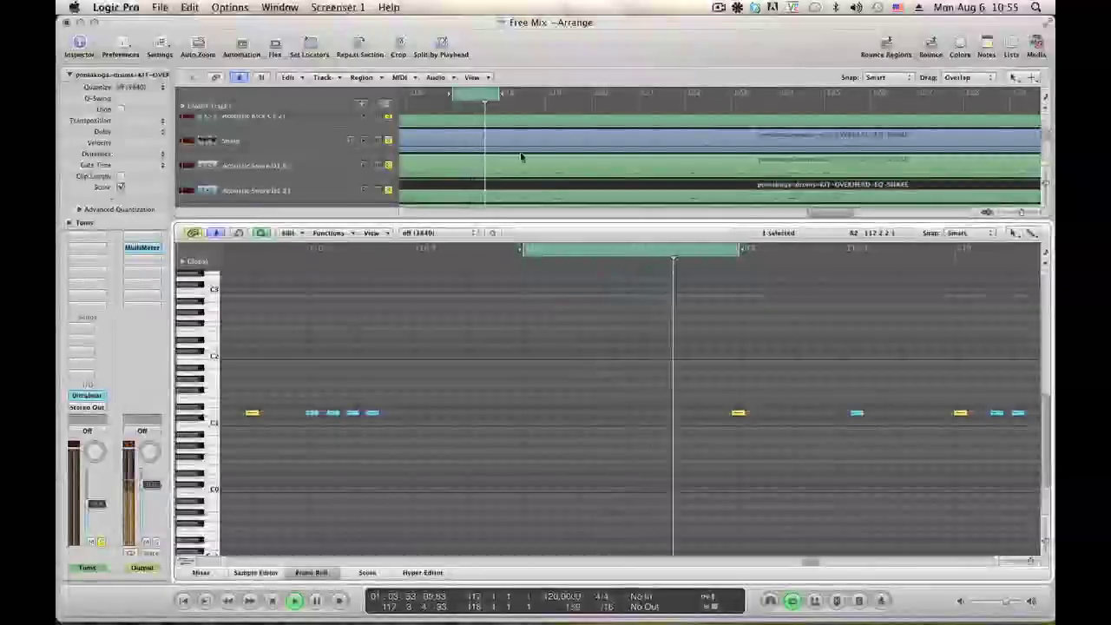
scroll(521, 156, down, 3)
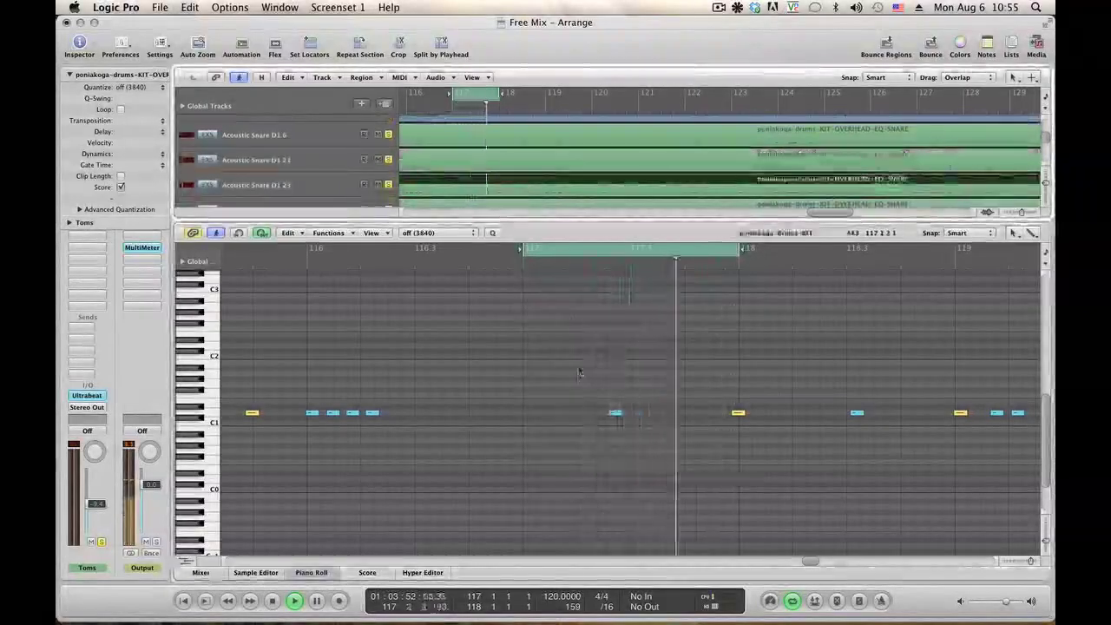
click(617, 414)
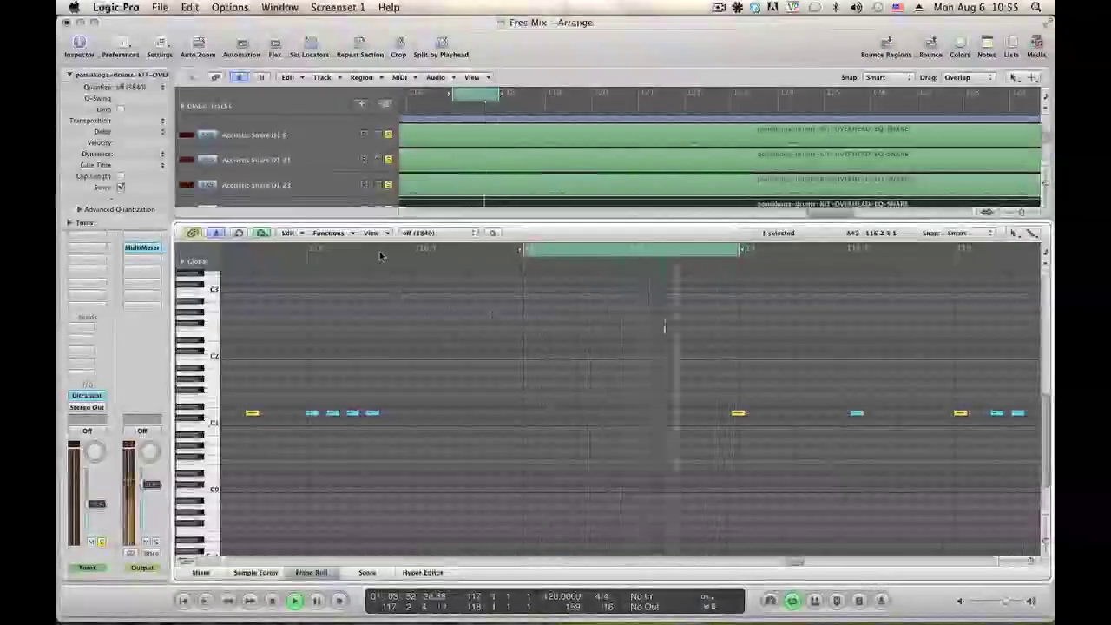
Close the Piano Roll, turn off the loop and play on from bar 117 to listen for further false snare hits
click(314, 573)
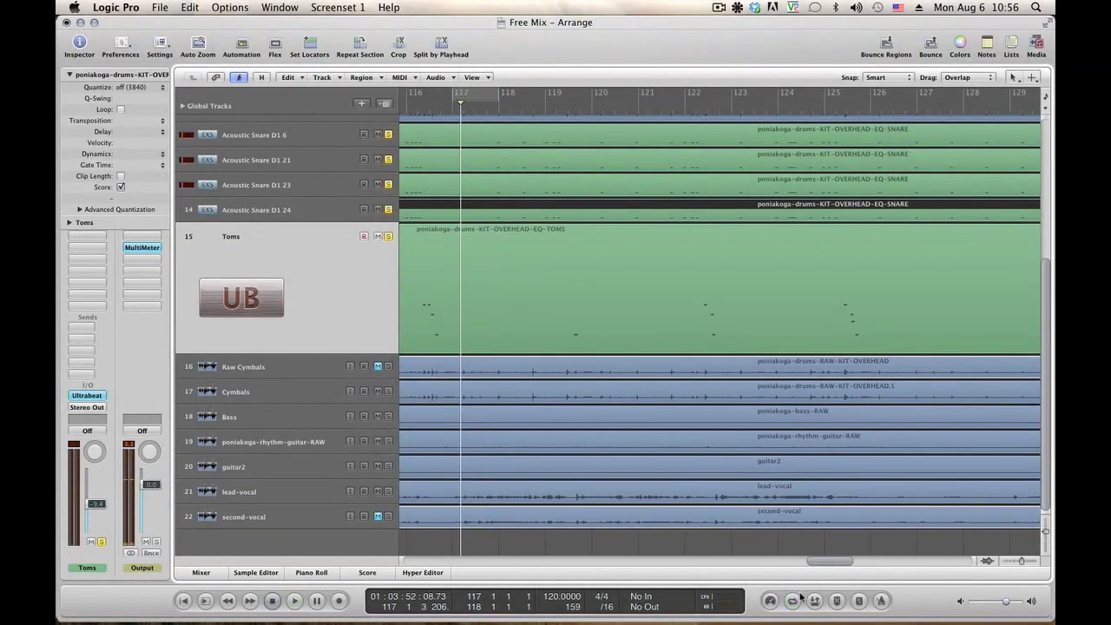
key(space)
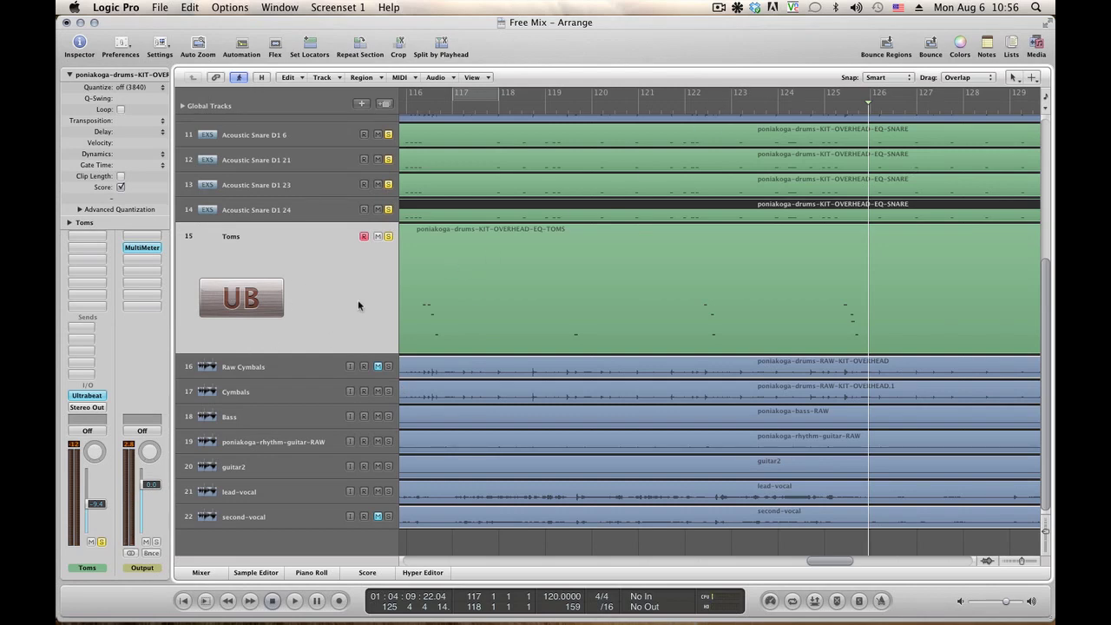
Unsolo the sampled kick, snare and toms tracks, and loop bars 124 to 126 to listen to the recorded Kick and Snare separately
scroll(358, 304, up, 3)
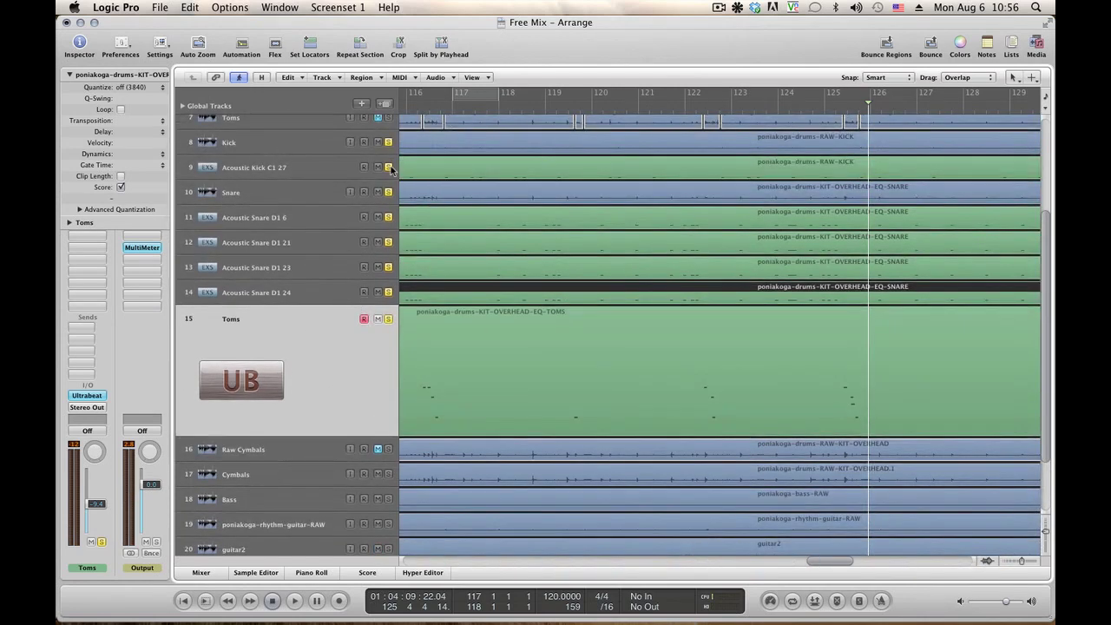
click(388, 318)
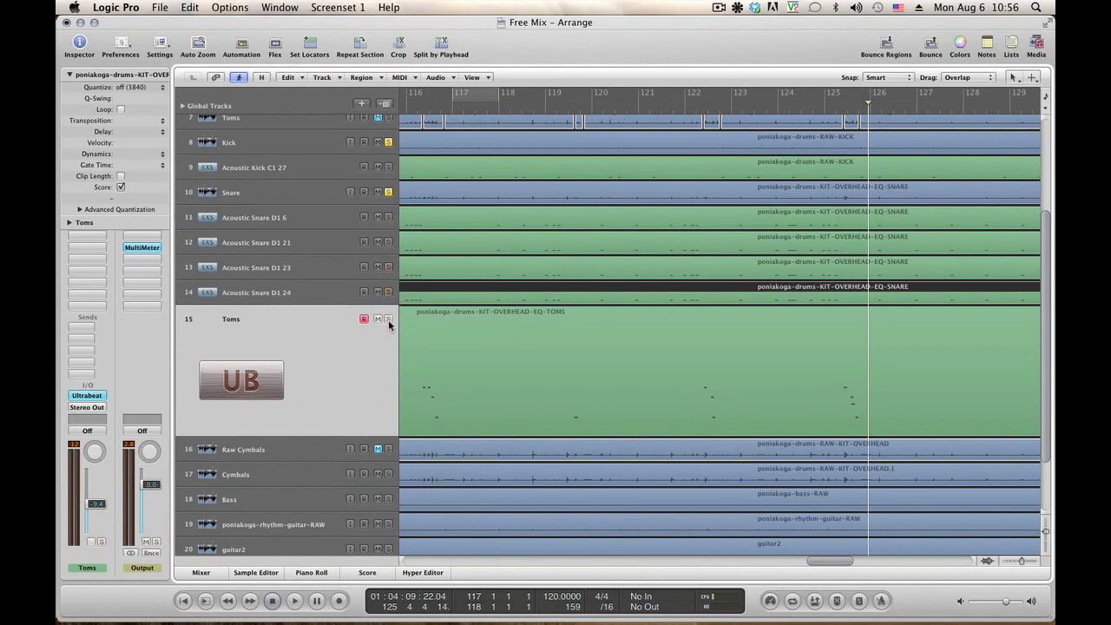
double_click(776, 108)
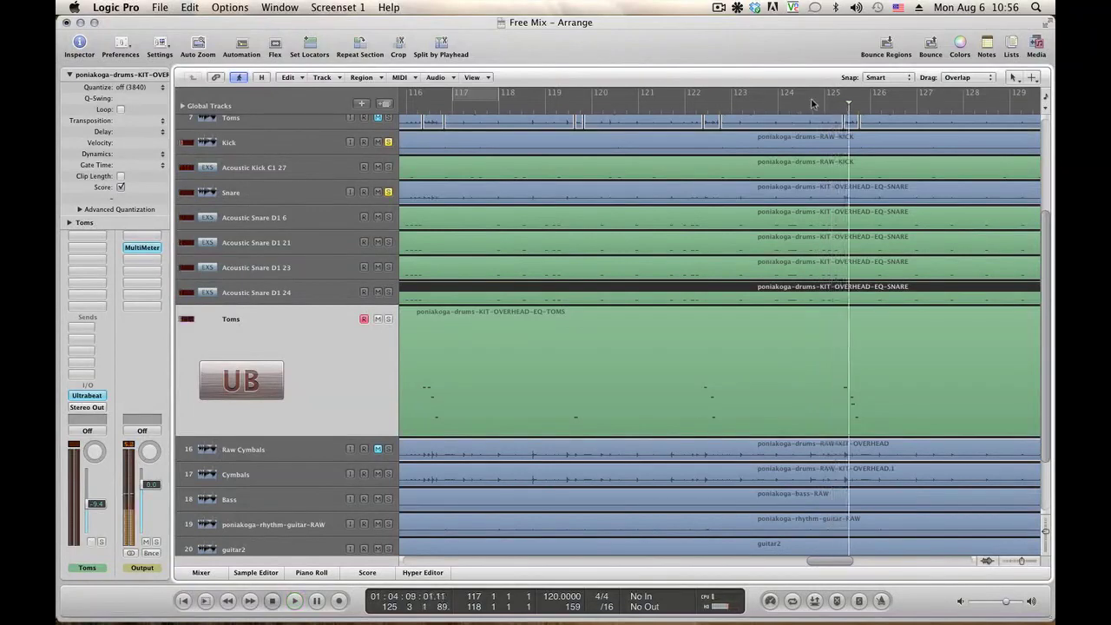
drag(785, 100, 845, 102)
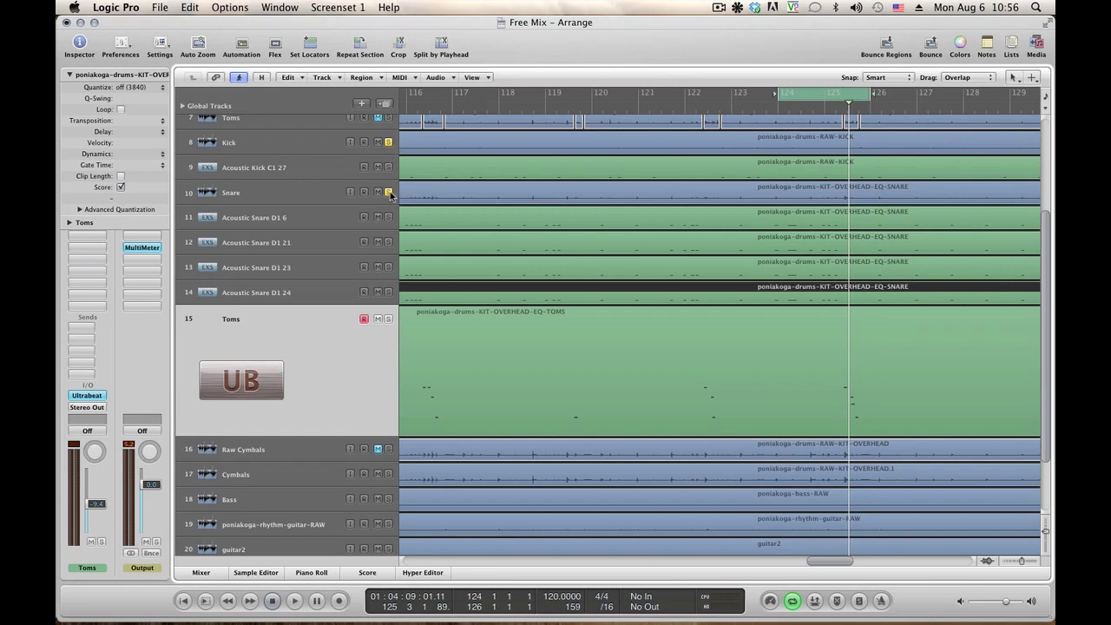
key(space)
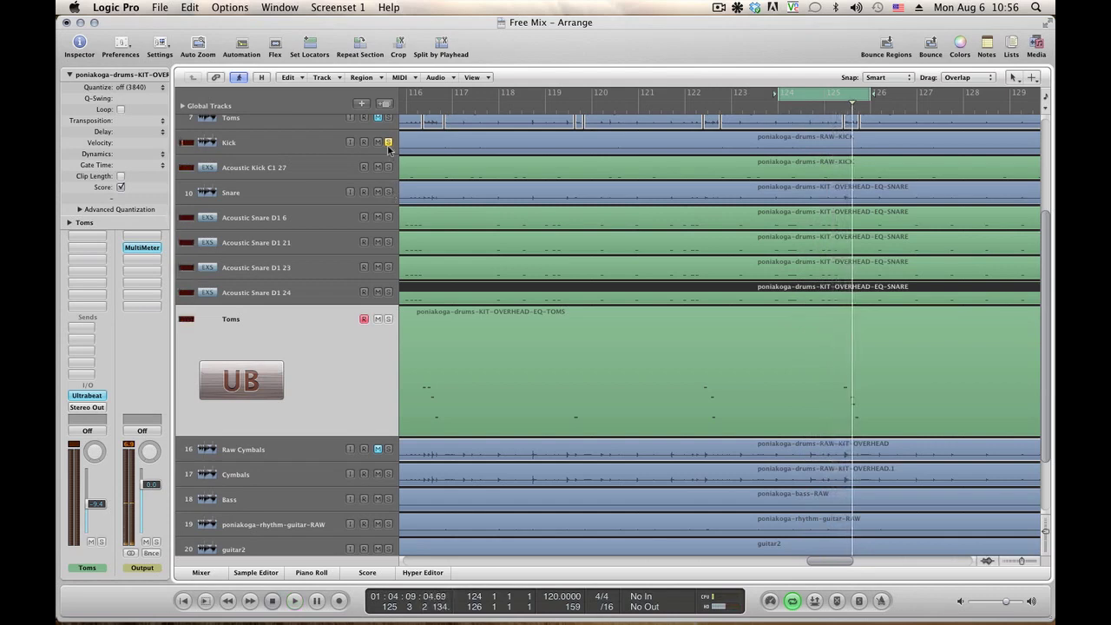
key(space)
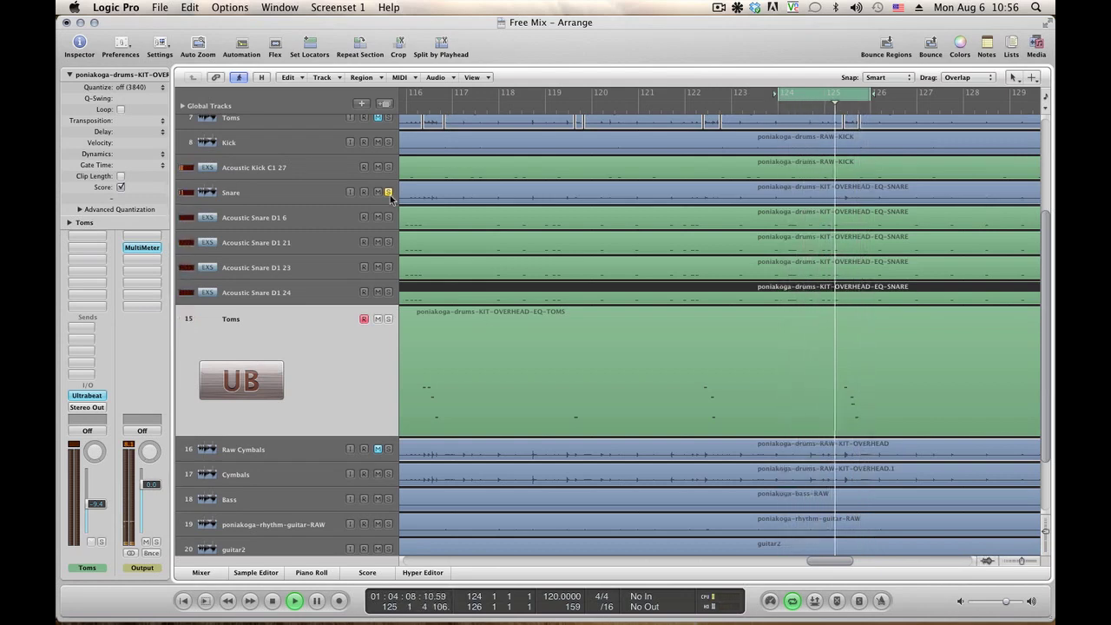
Open the recorded Snare region in the Sample Editor and audition the stretch from about 124.3 to 125.3
double_click(554, 199)
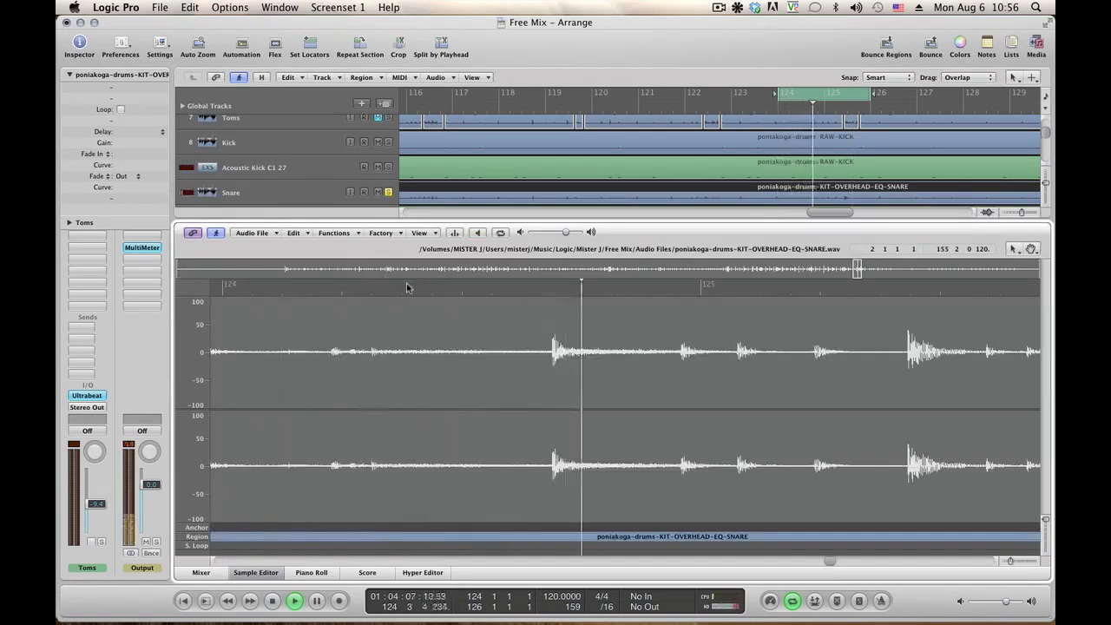
key(alt+space)
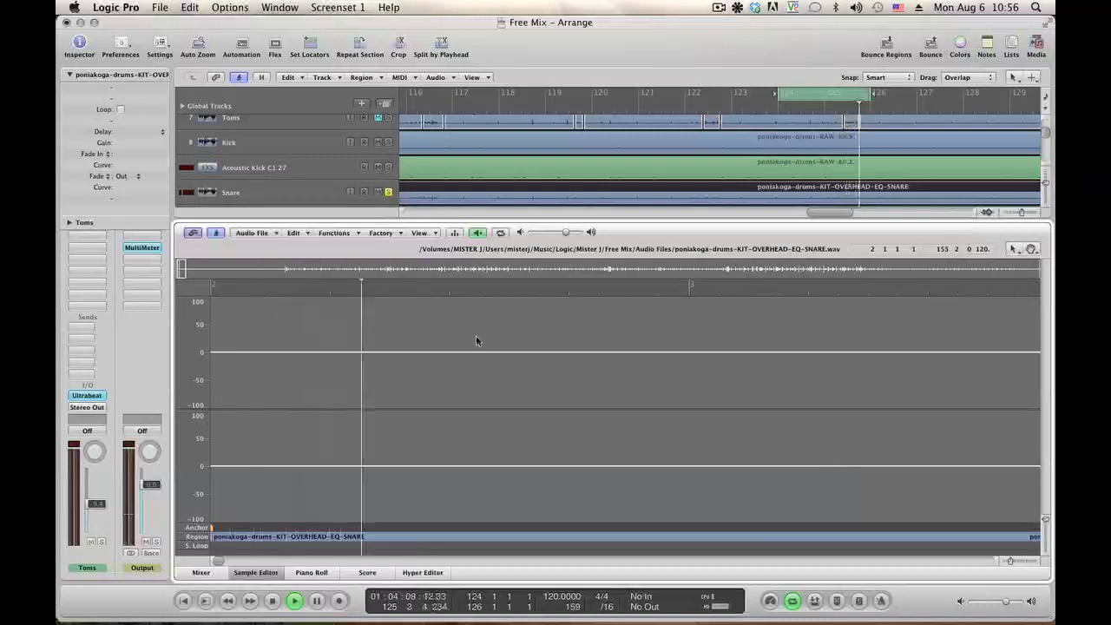
key(space)
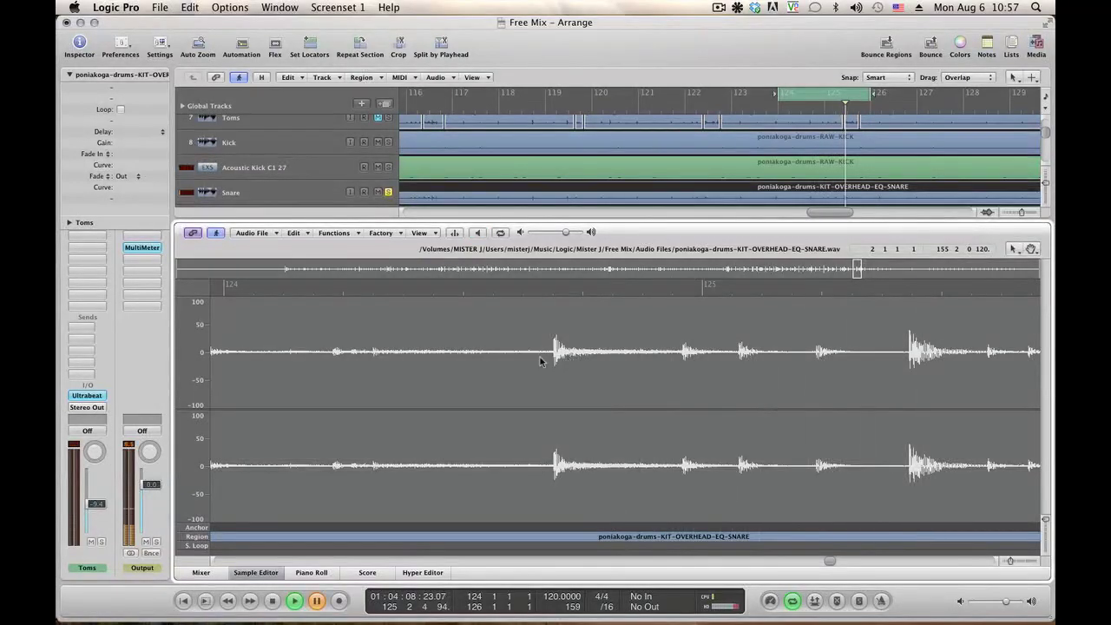
drag(512, 372, 979, 365)
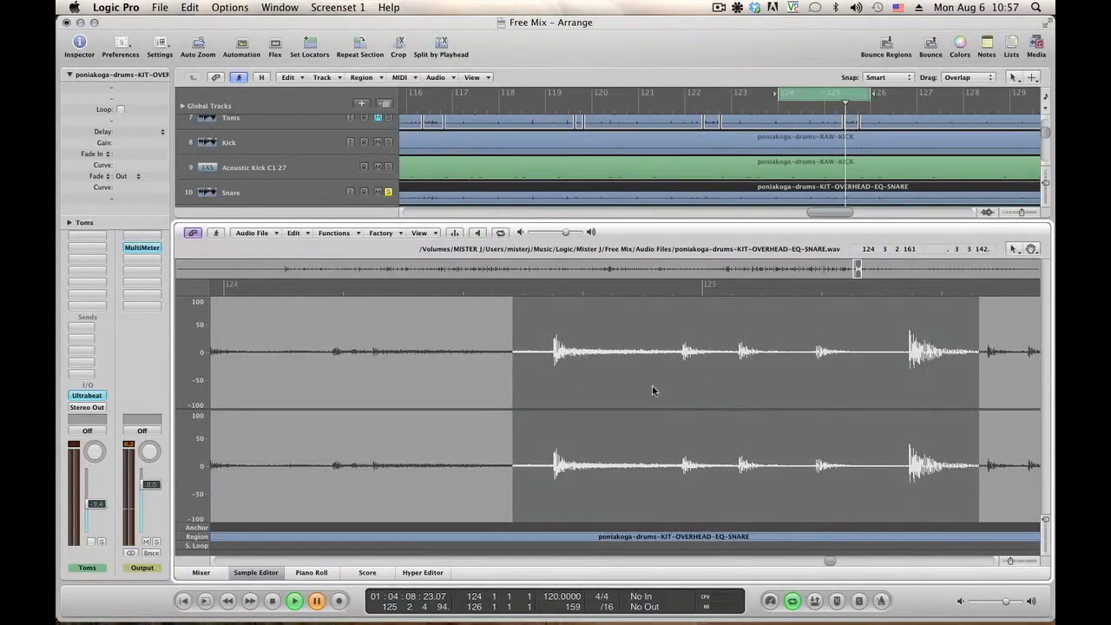
key(space)
Select the small snare hit just after bar 125 in the waveform and examine it enlarged
drag(739, 393, 818, 391)
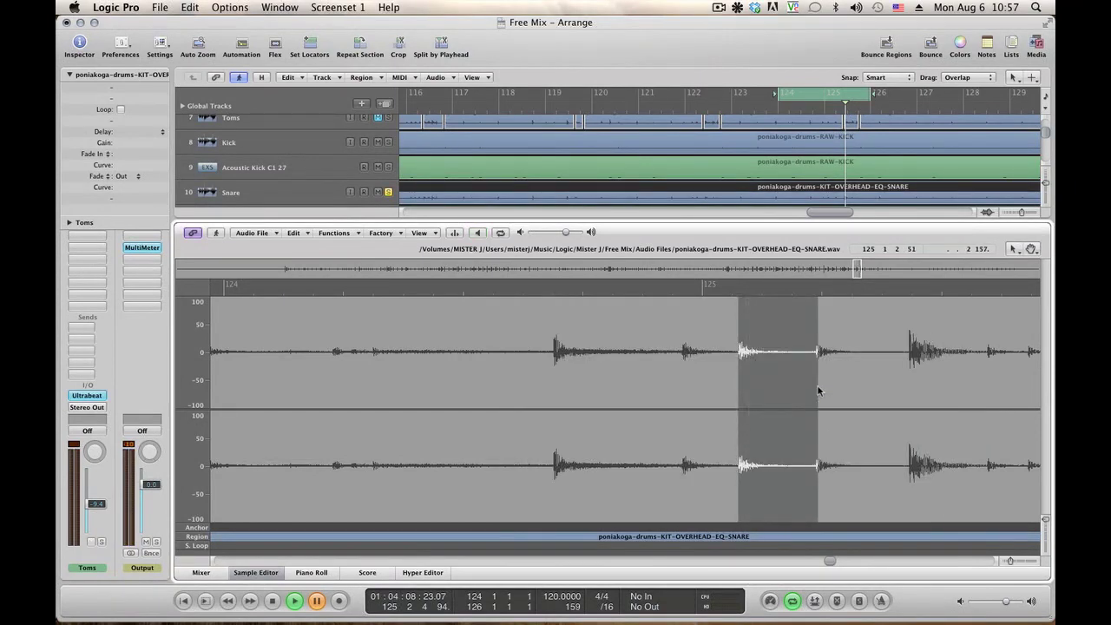
click(737, 379)
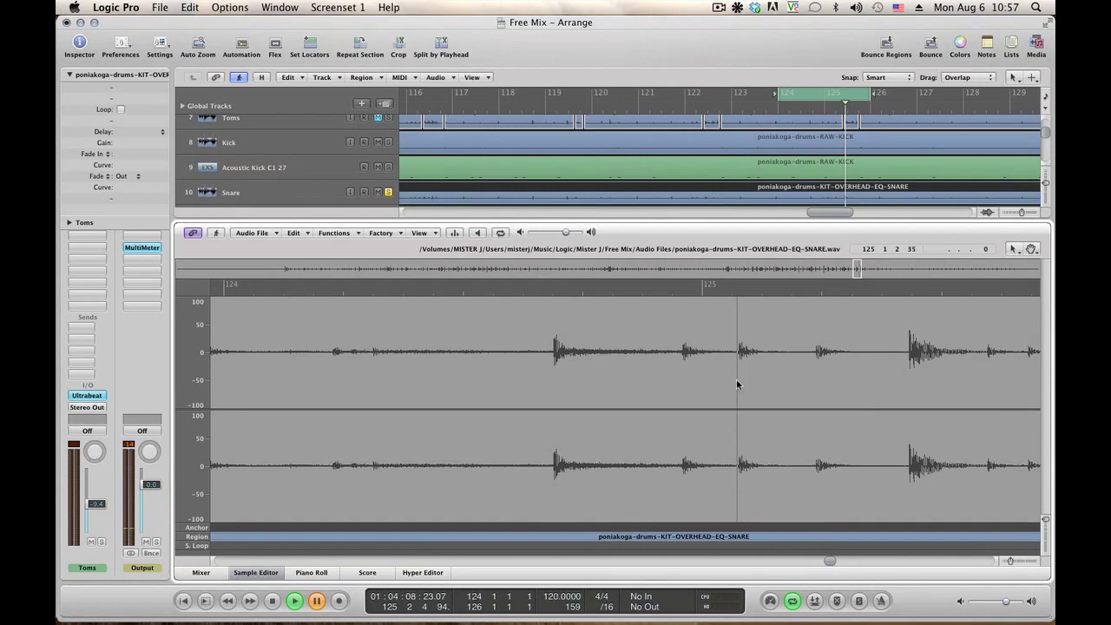
drag(736, 384, 814, 384)
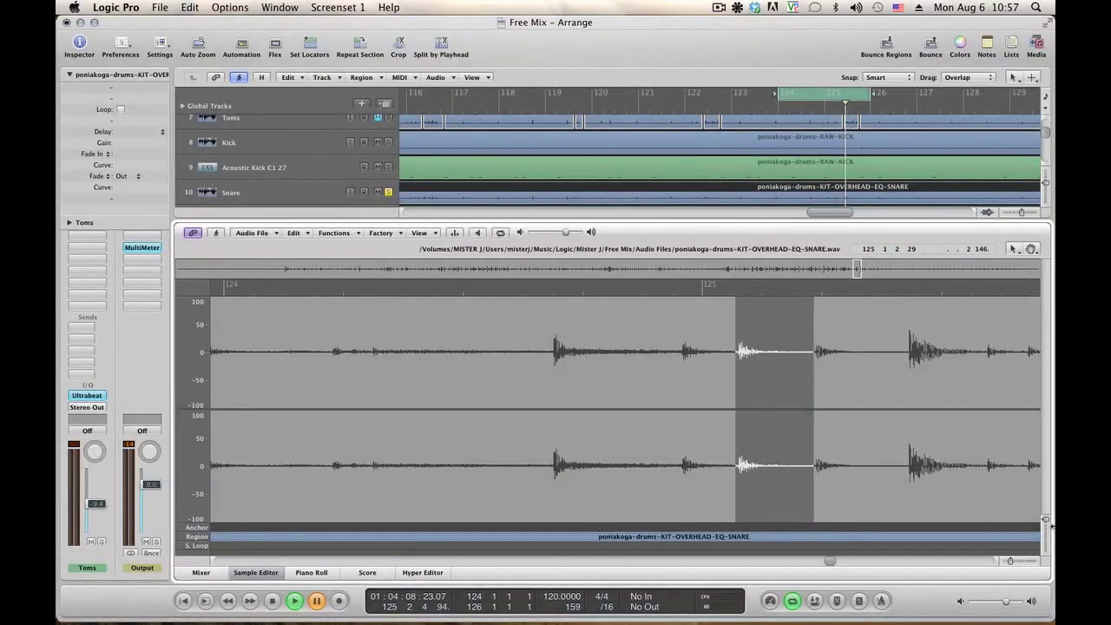
drag(1045, 521, 1018, 562)
scroll(929, 461, down, 5)
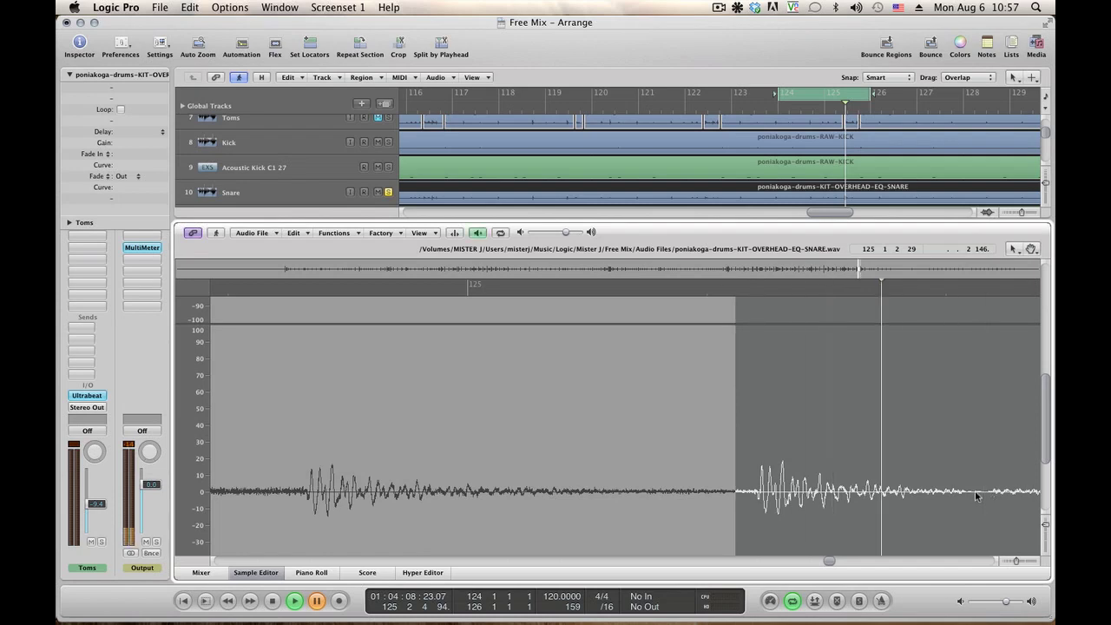
Close the Sample Editor, turn off the loop and the Snare solo, and return the playhead to the song start
click(269, 575)
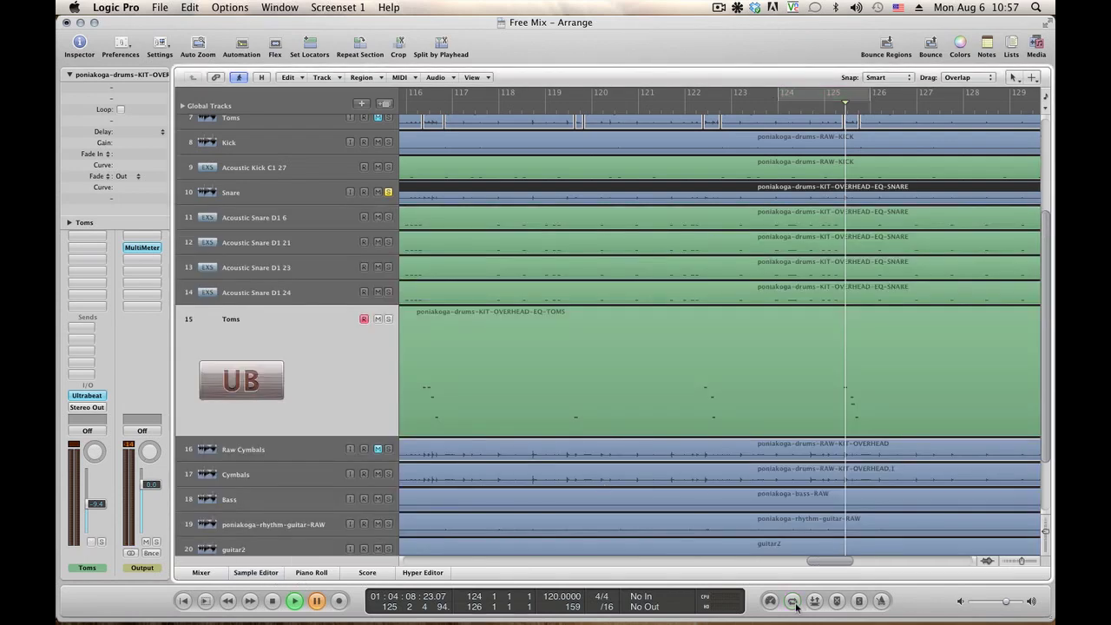
click(318, 600)
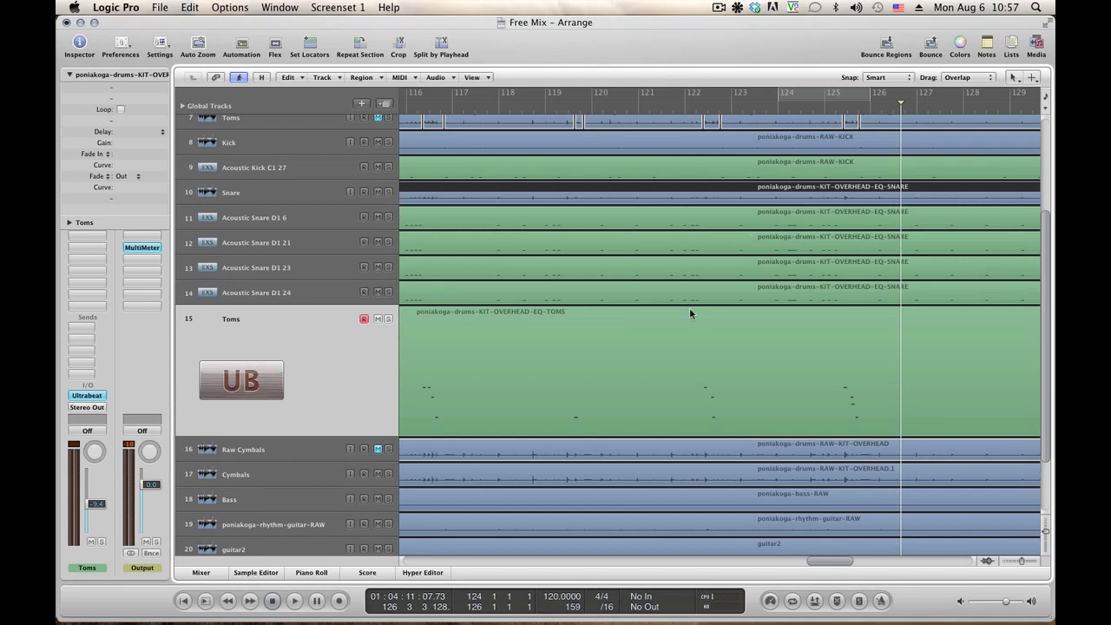
key(Return)
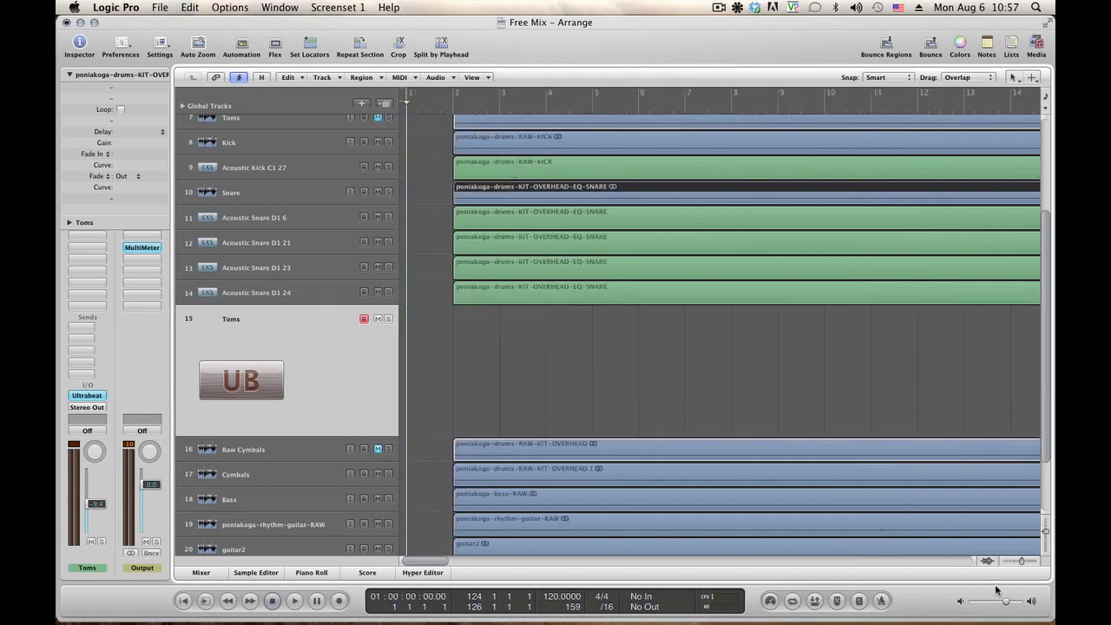
Move the playhead to bar 132, back to about 125.4, and listen to the full mix from there, skipping ahead to about bar 129
drag(1022, 562, 1016, 564)
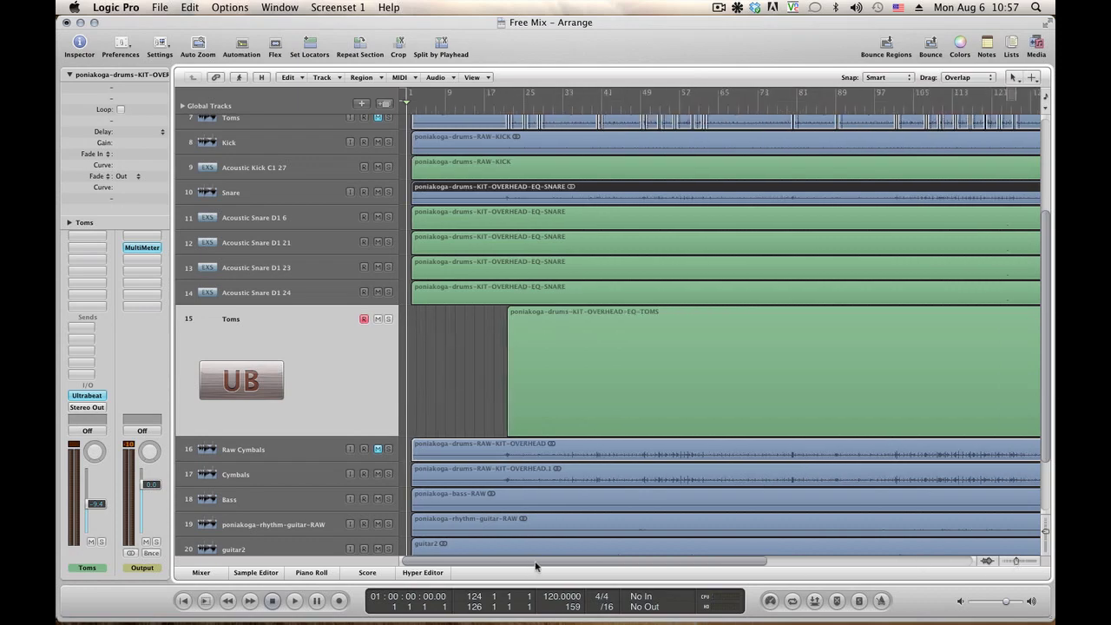
drag(536, 565, 514, 558)
drag(1019, 564, 1020, 563)
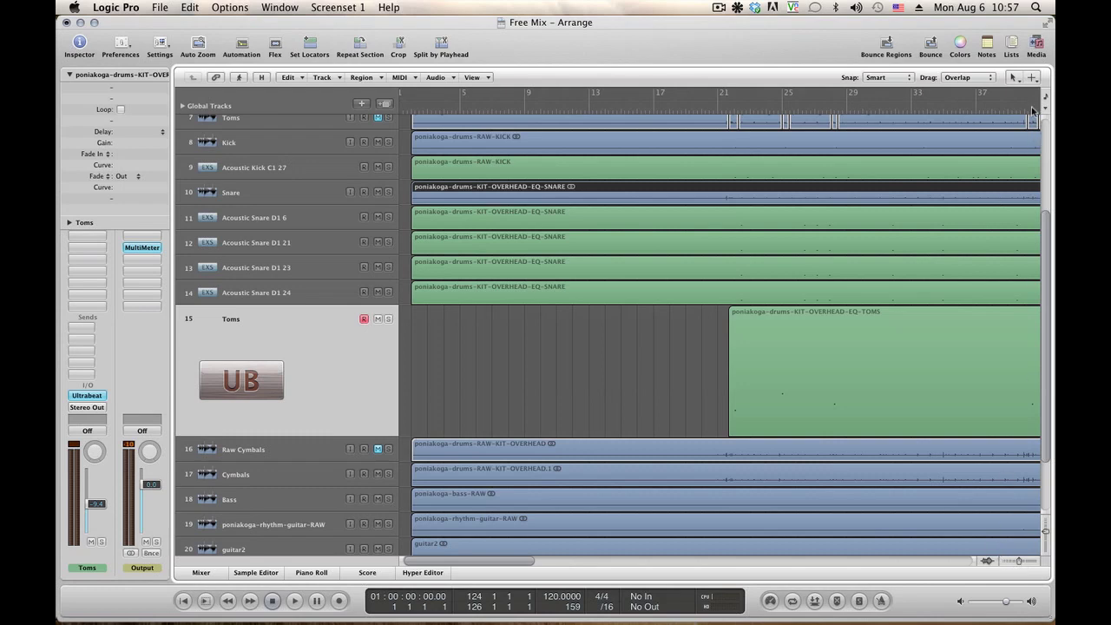
double_click(397, 607)
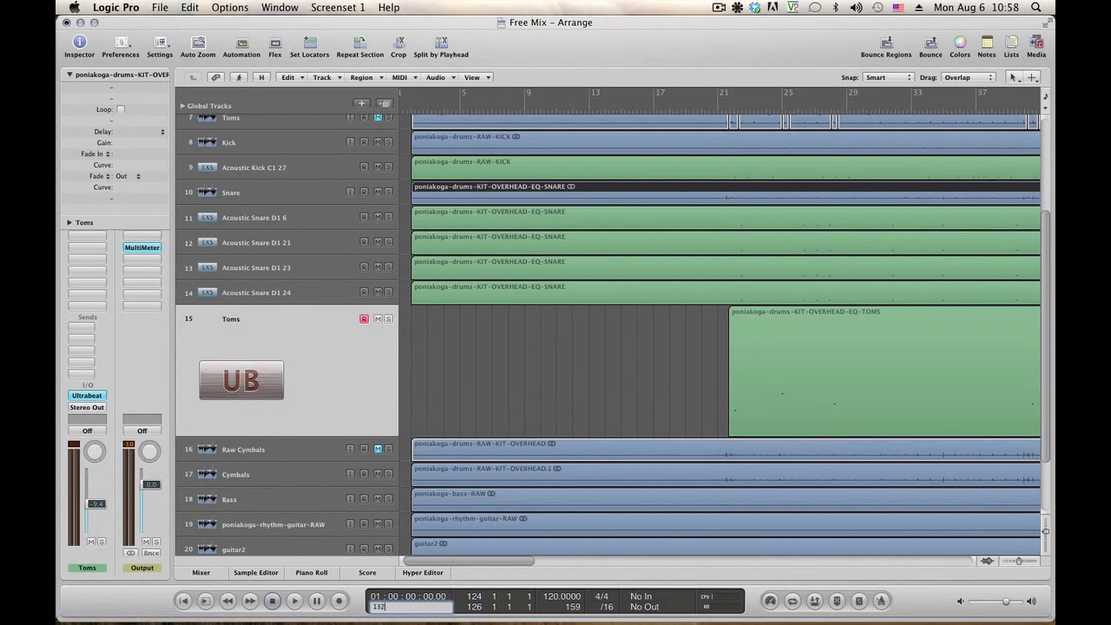
key(Return)
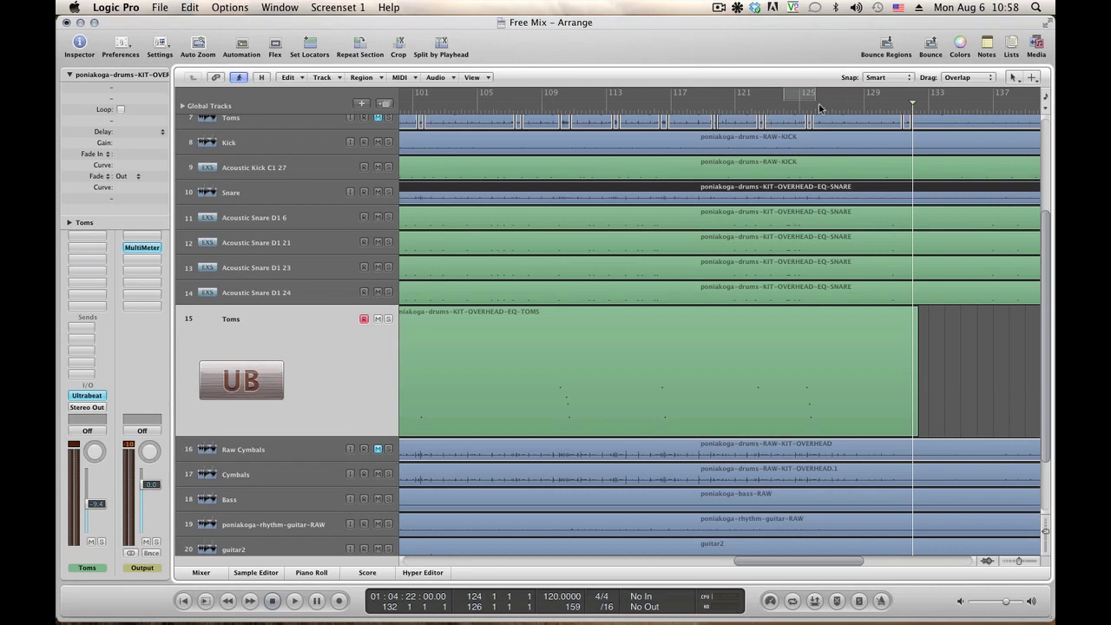
click(815, 106)
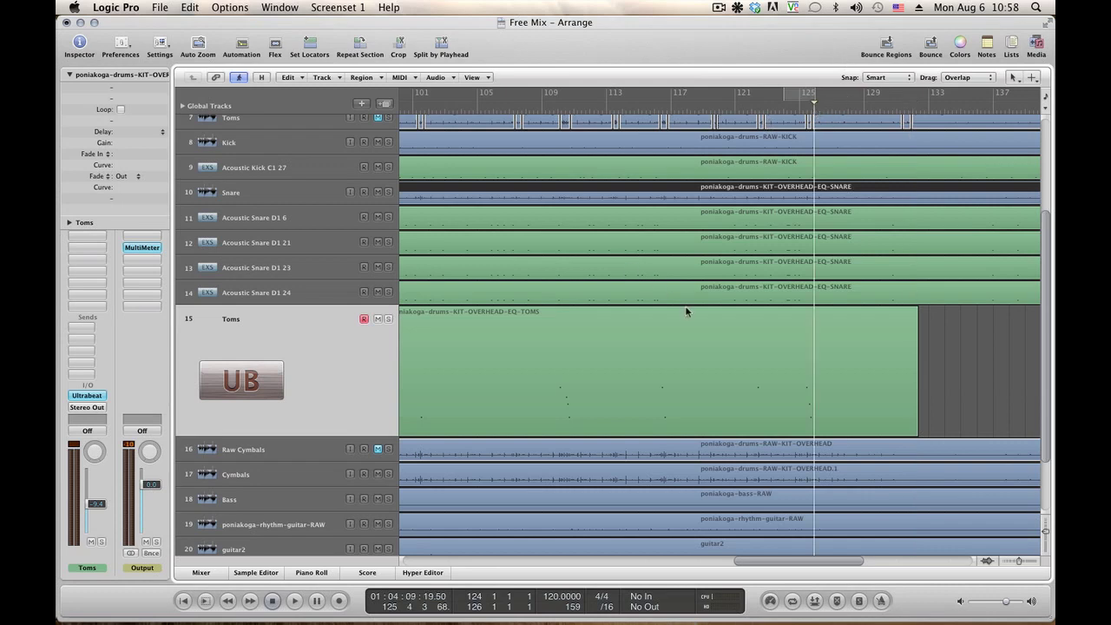
key(space)
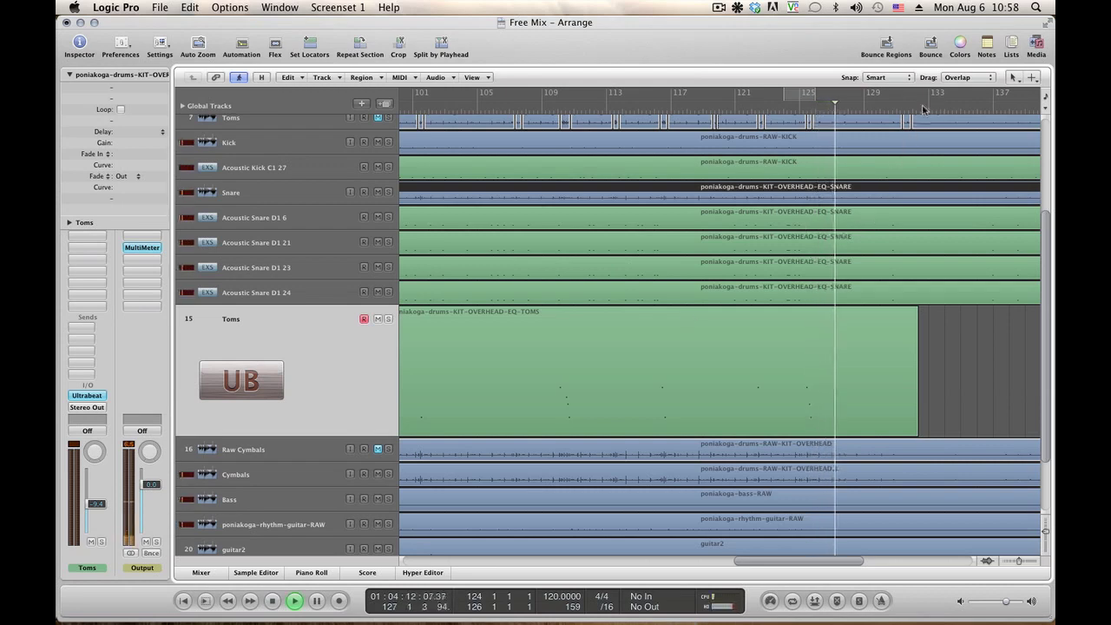
click(873, 107)
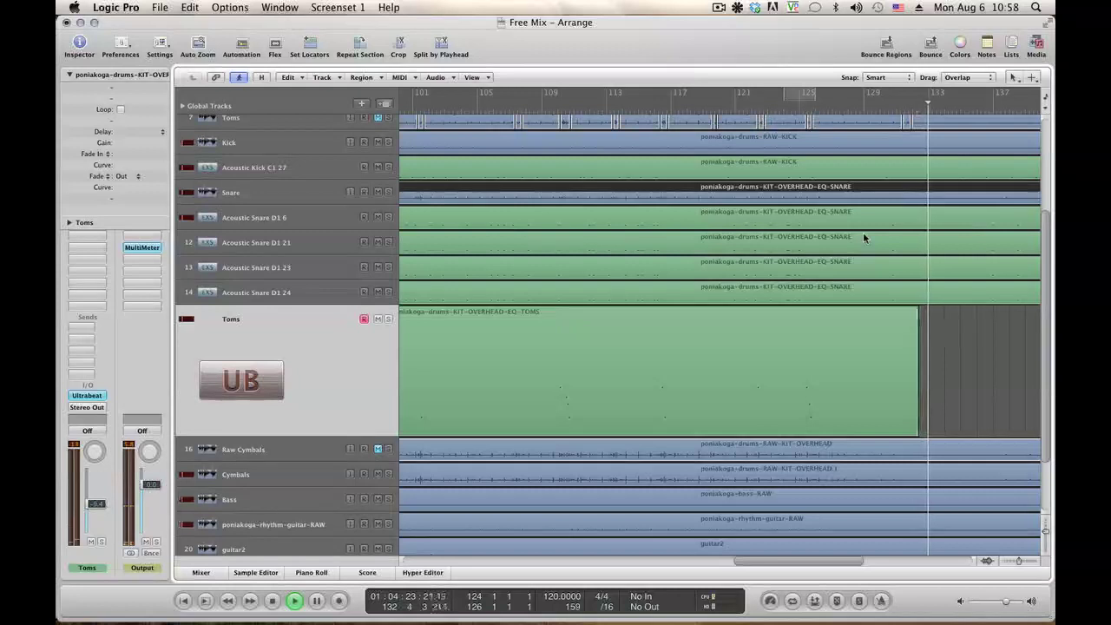
Mute the Acoustic Snare D1 6 track and replay from about bar 131 with the recorded Kick and Snare soloed
click(378, 218)
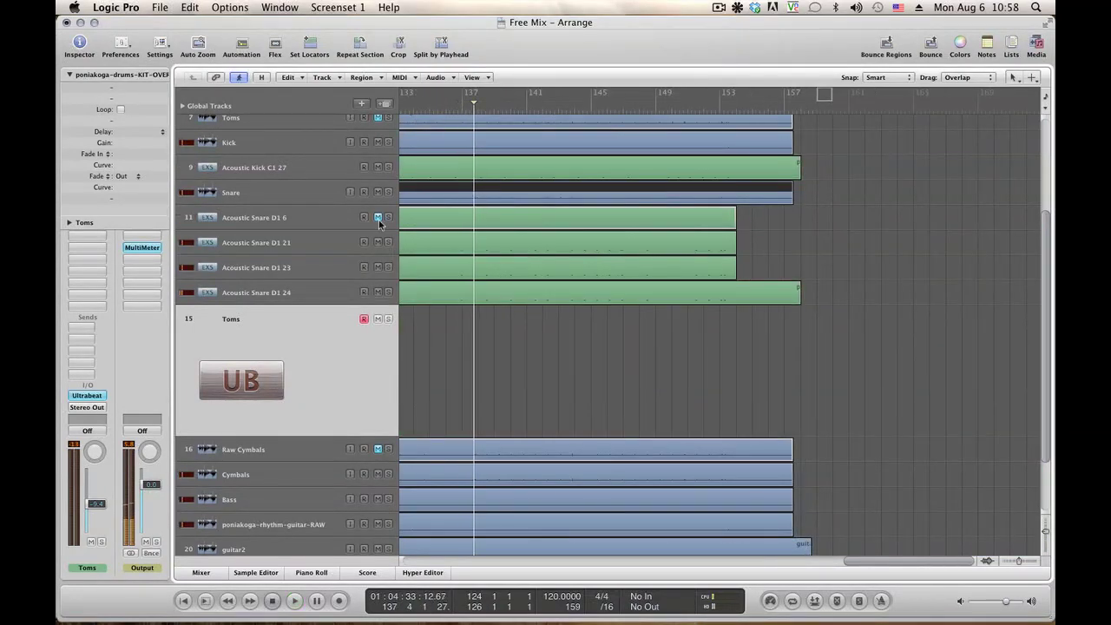
drag(932, 565, 898, 562)
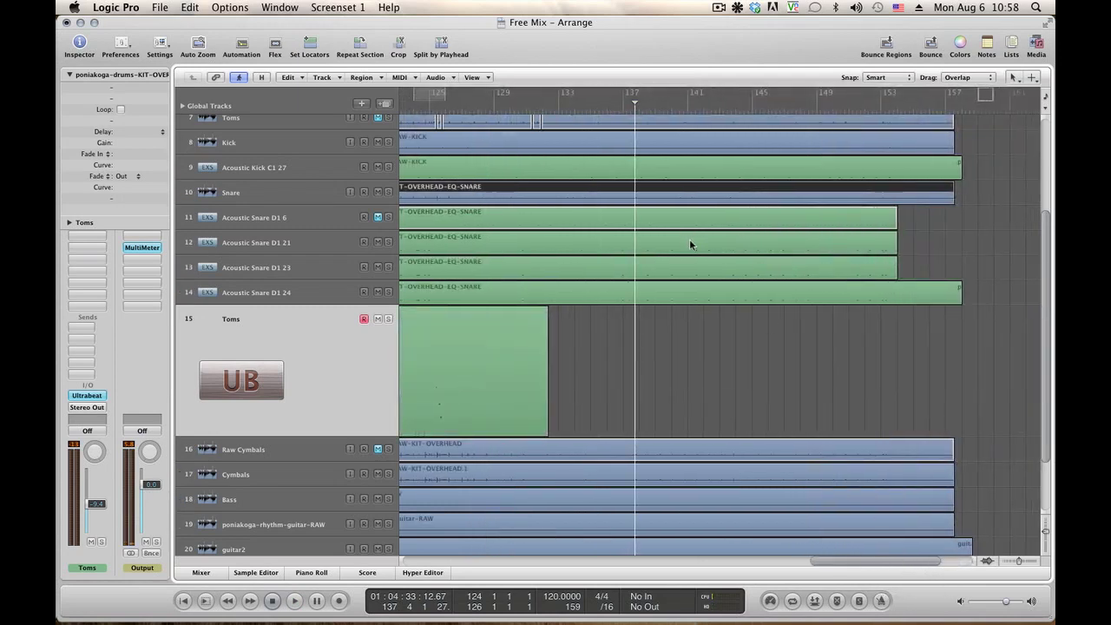
click(538, 106)
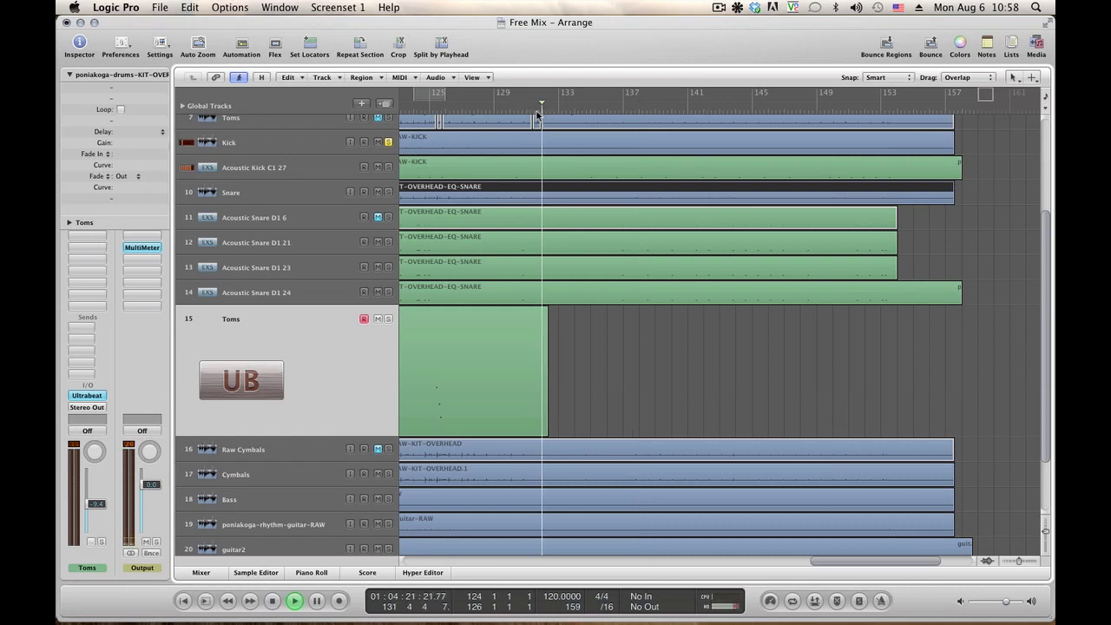
click(386, 195)
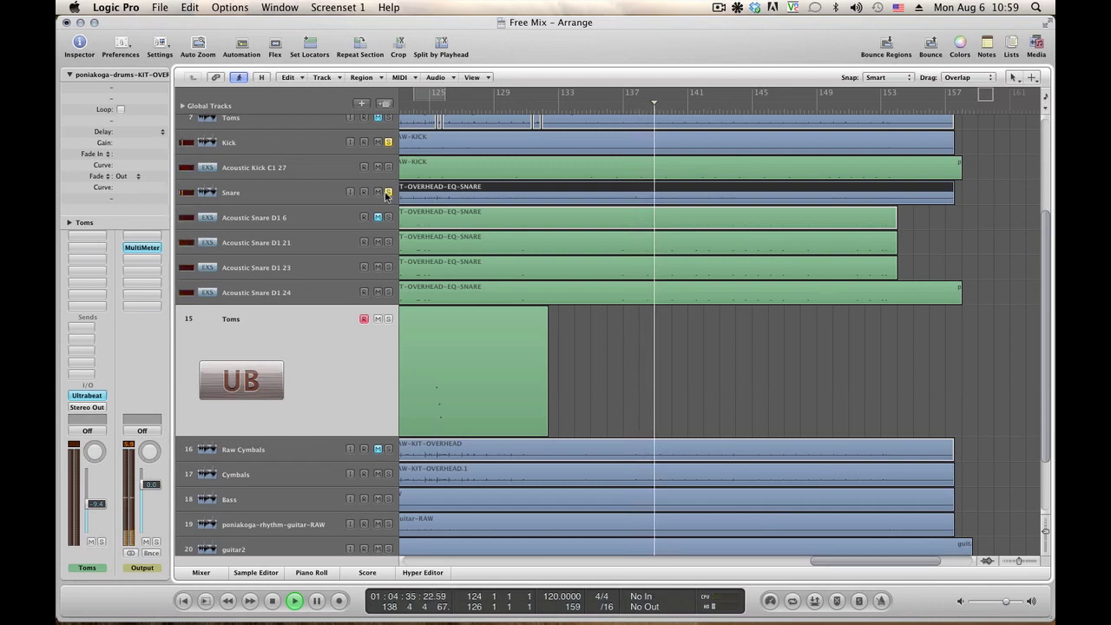
key(space)
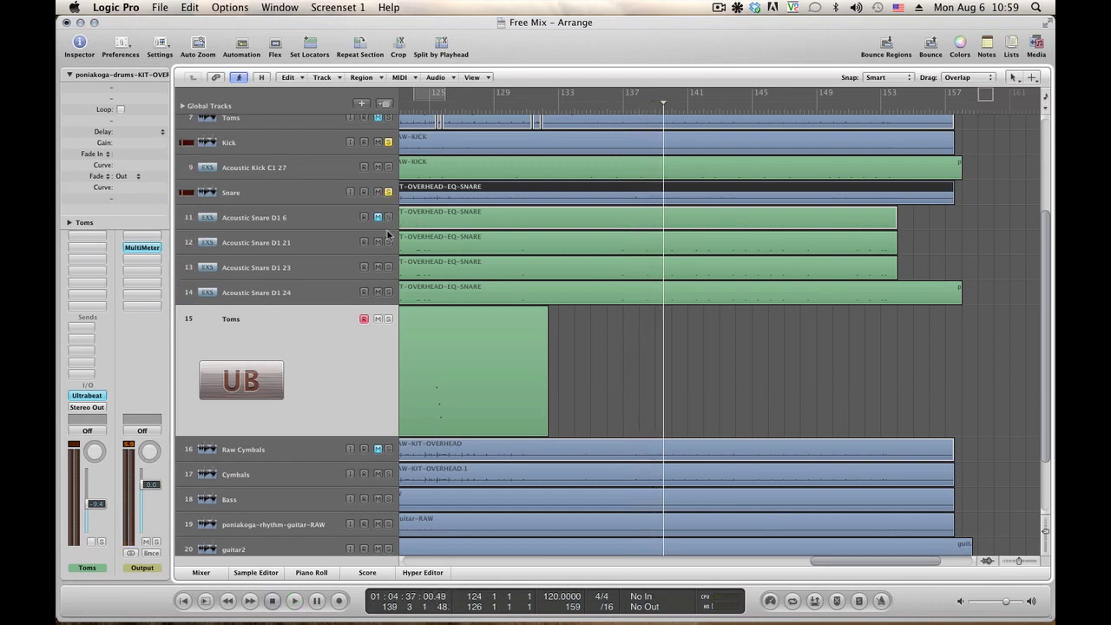
Solo the Acoustic Snare D1 24 track alongside the recorded Kick and Snare and listen up to about bar 141
click(330, 294)
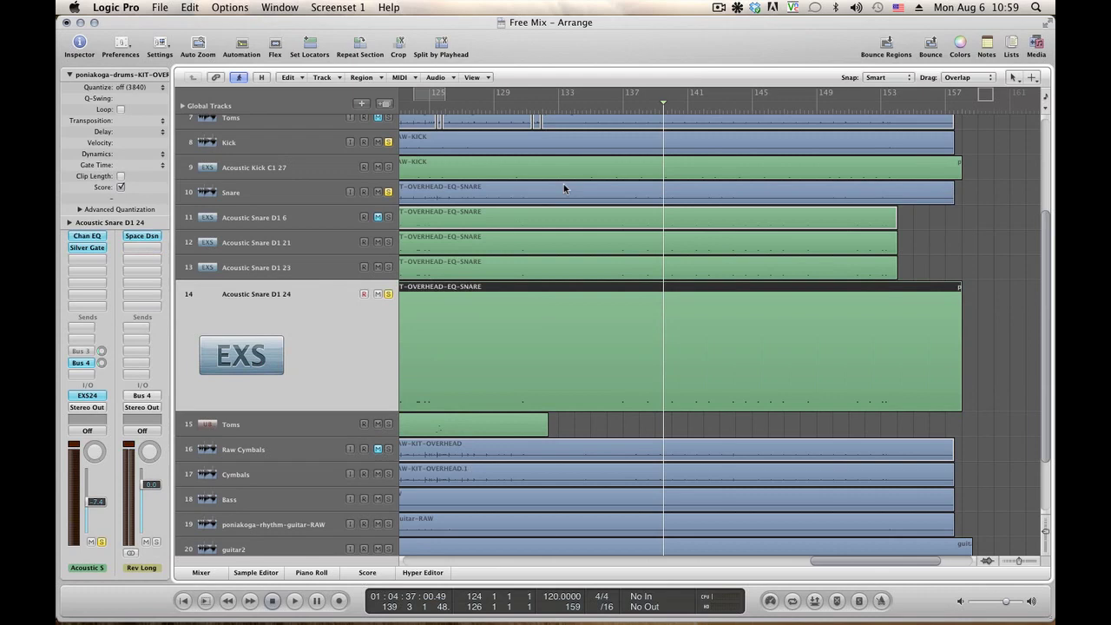
key(space)
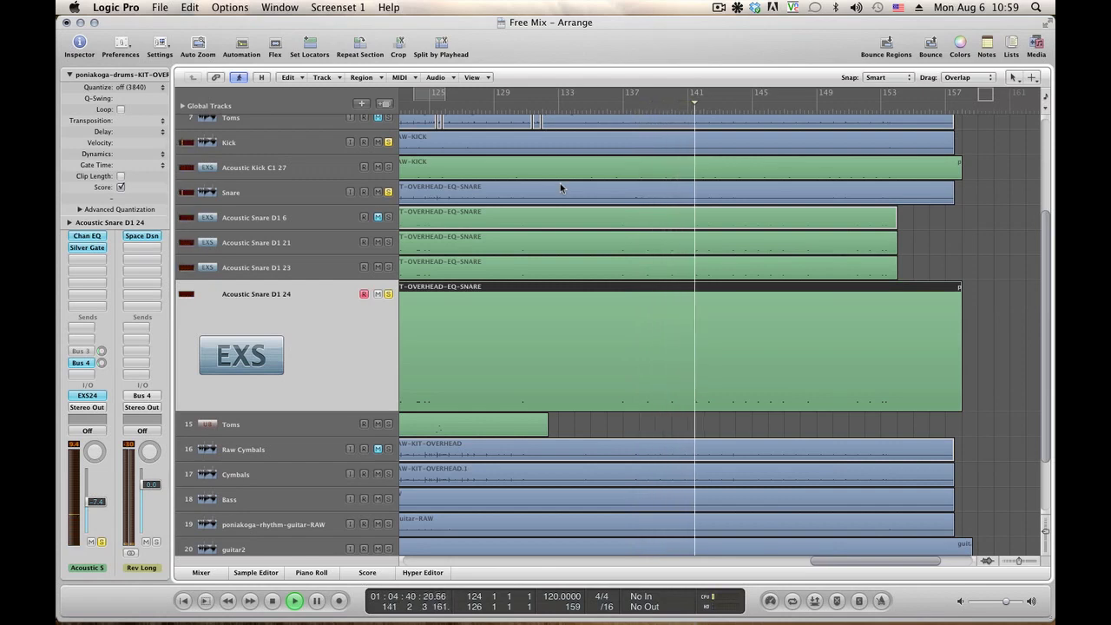
key(space)
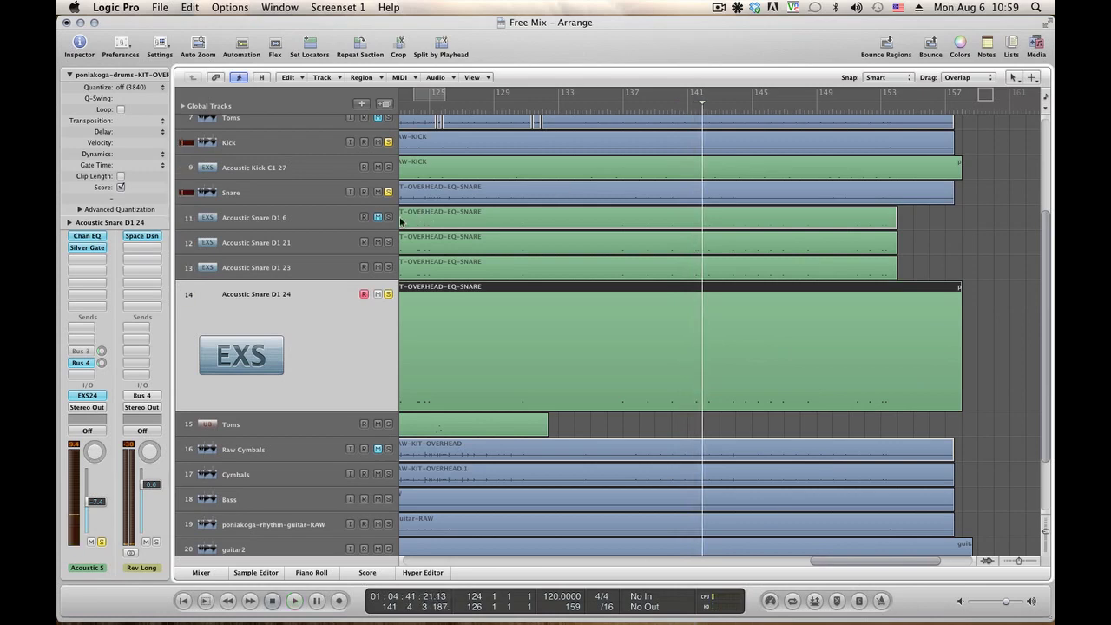
Unmute and solo Acoustic Snare D1 6, play from about bar 128.4, and unsolo Acoustic Snare D1 24 while listening
click(378, 218)
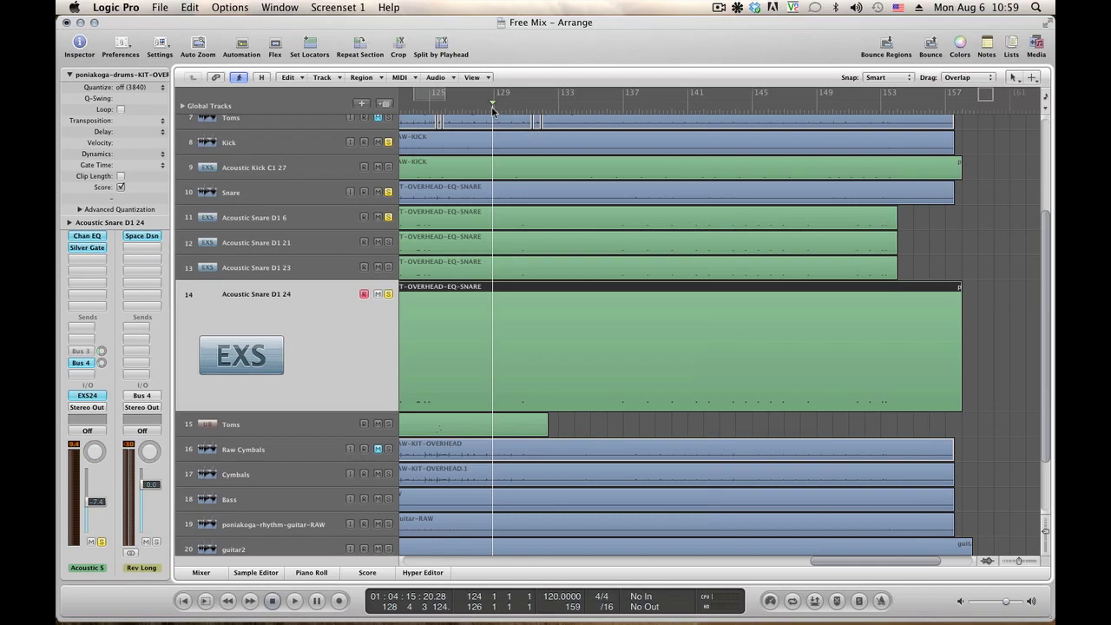
key(space)
click(282, 226)
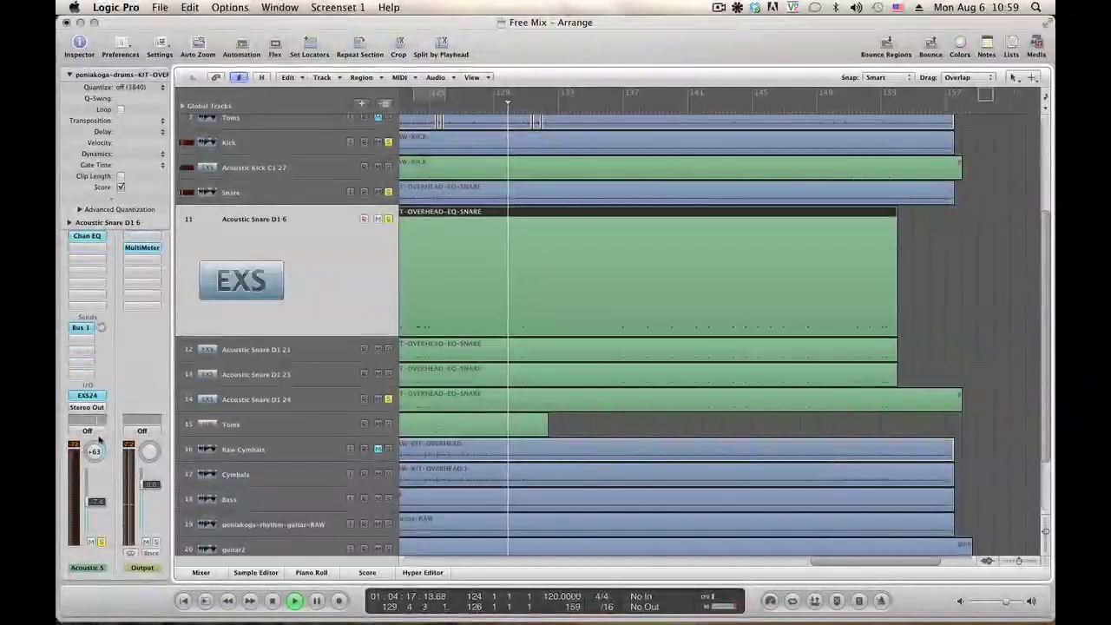
key(Down)
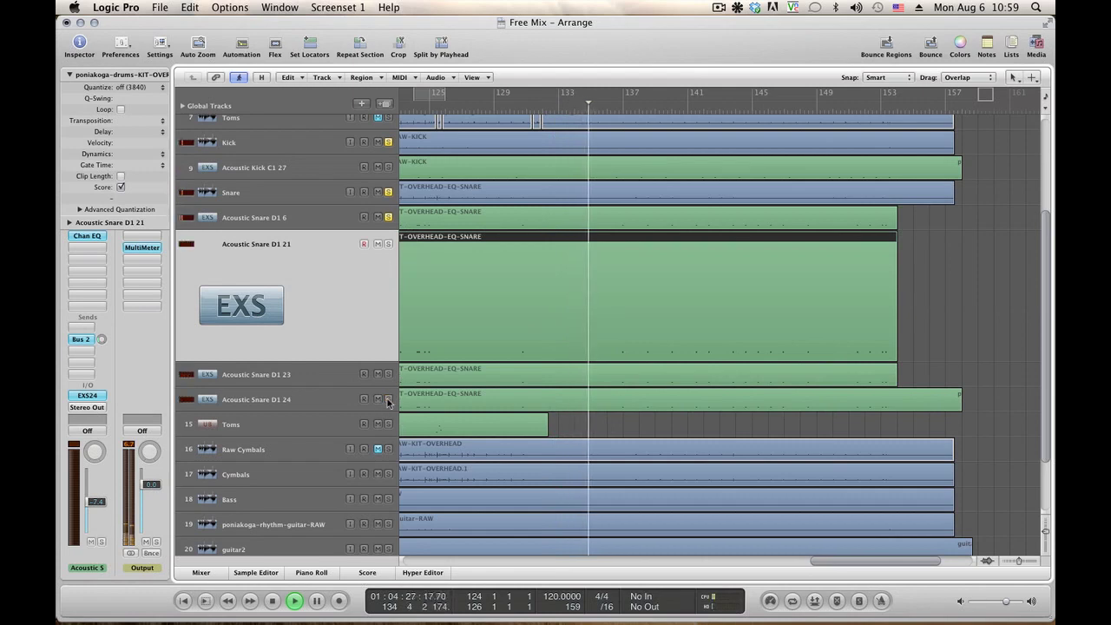
key(space)
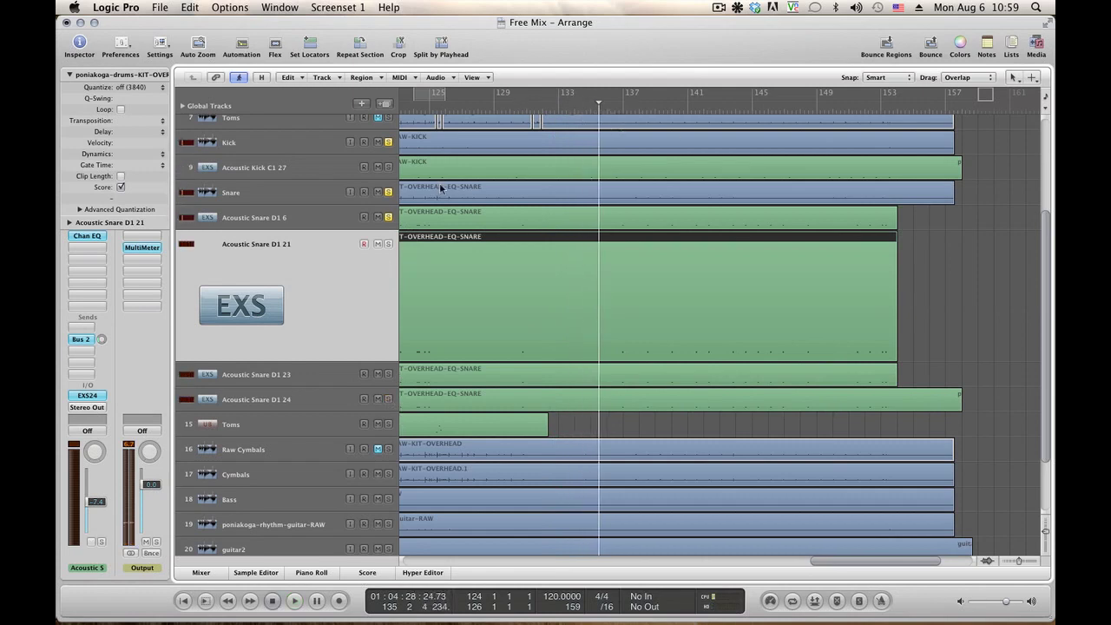
Play from about bar 129, open the Acoustic Snare D1 6 region in the Piano Roll and make the editor follow the playhead
click(346, 224)
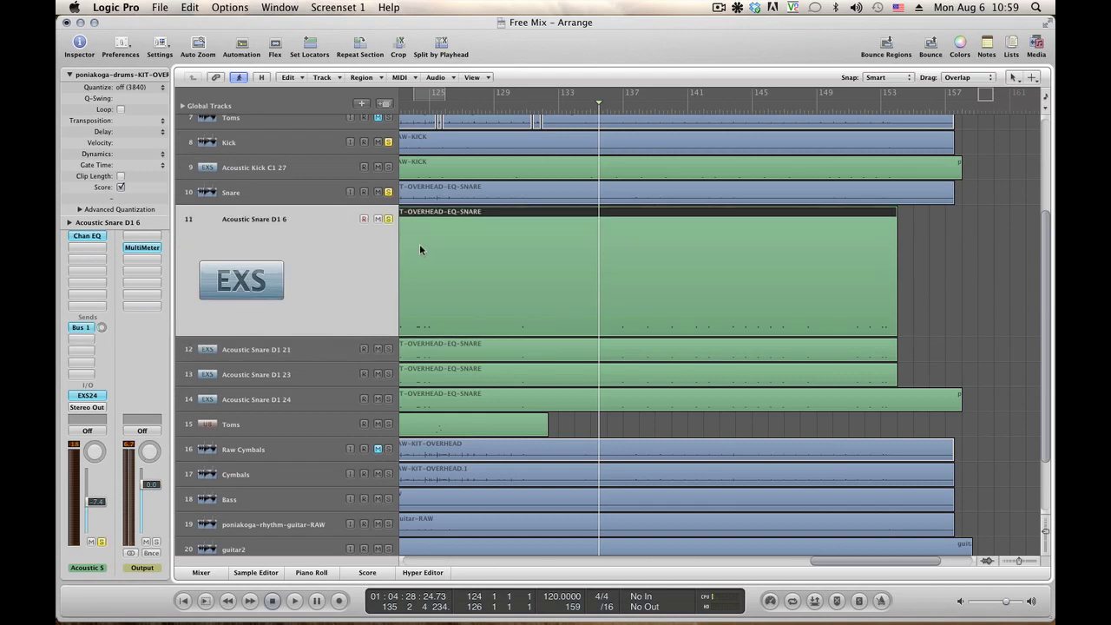
key(space)
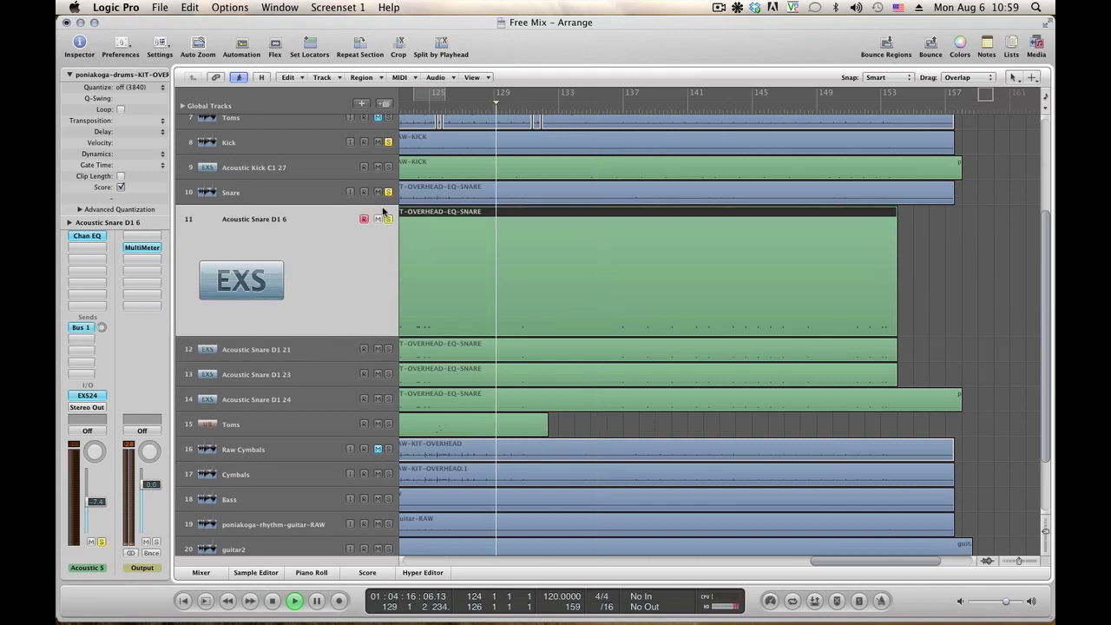
double_click(507, 279)
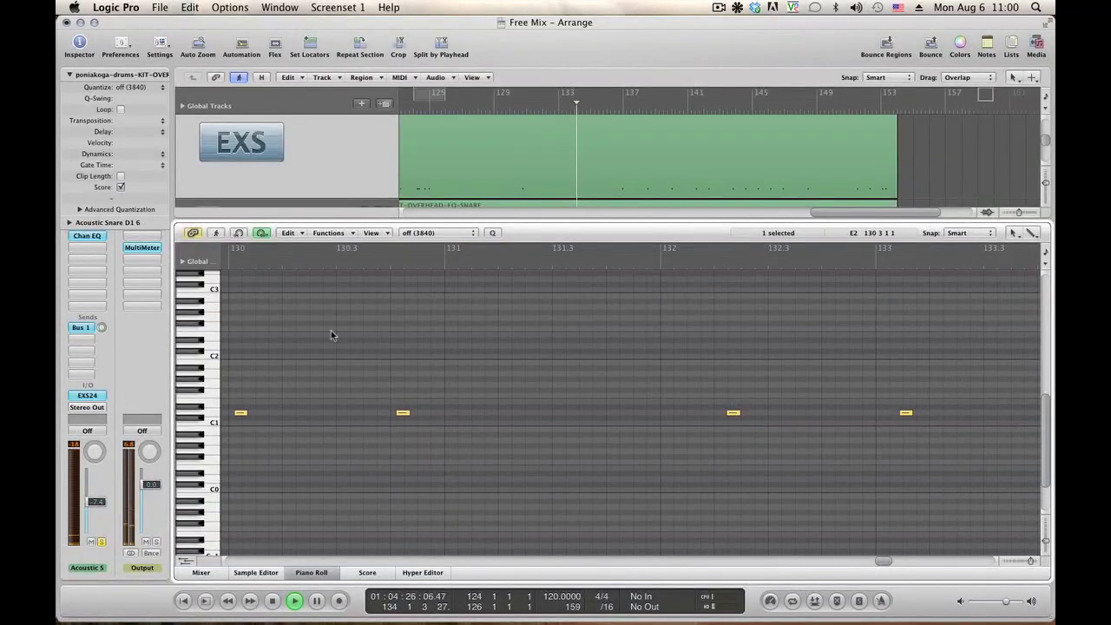
click(218, 235)
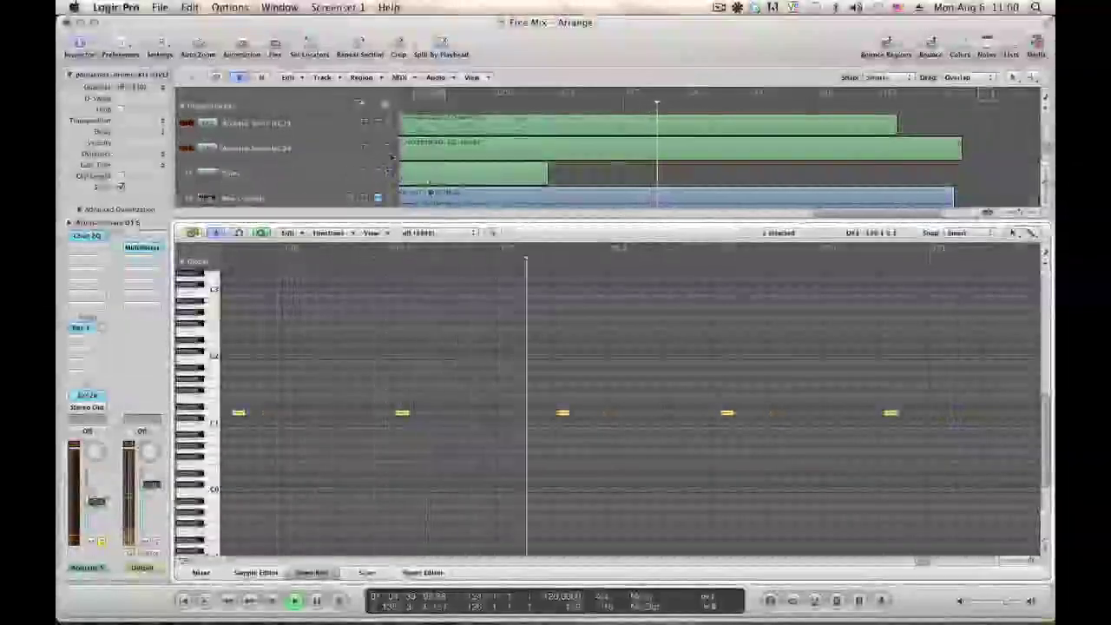
Solo Acoustic Snare D1 24 again and replay the passage from about bar 132, comparing it with the Piano Roll notes
click(390, 150)
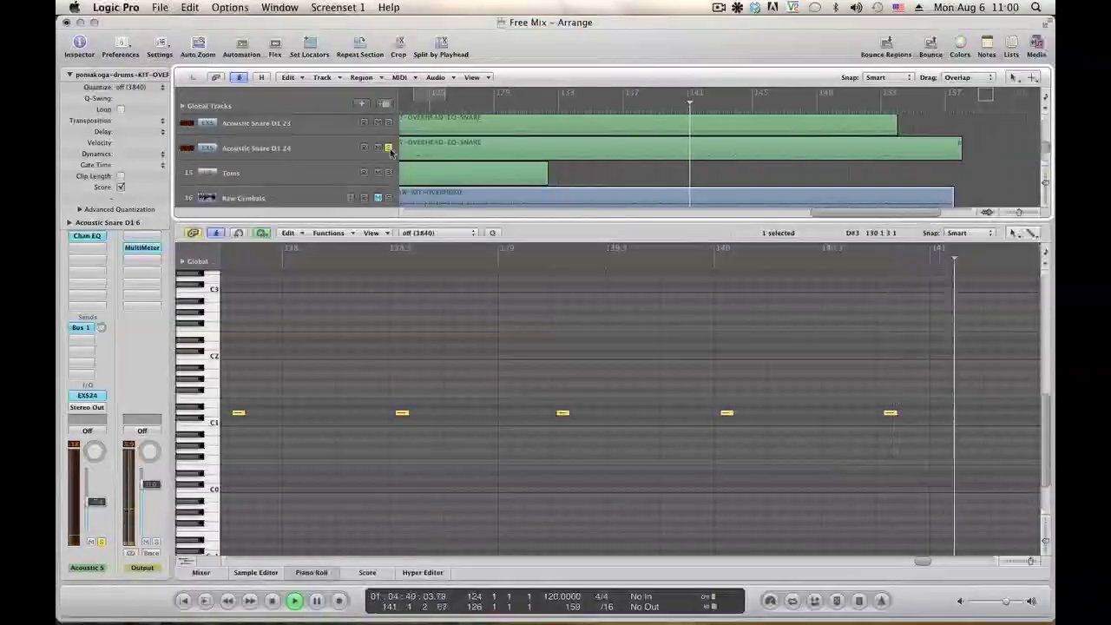
click(544, 109)
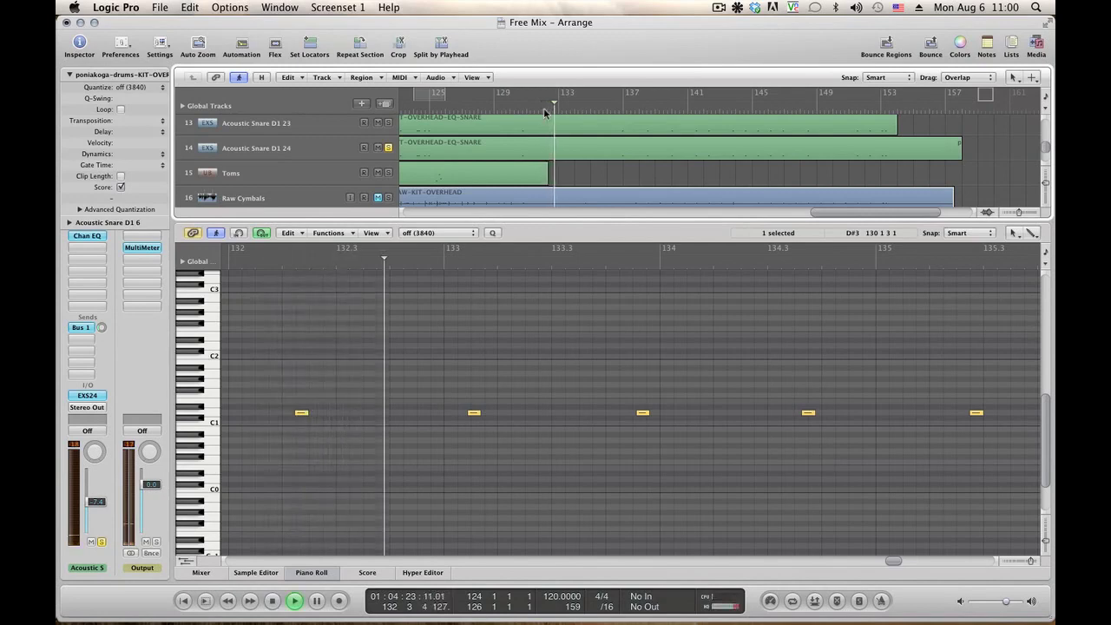
click(501, 108)
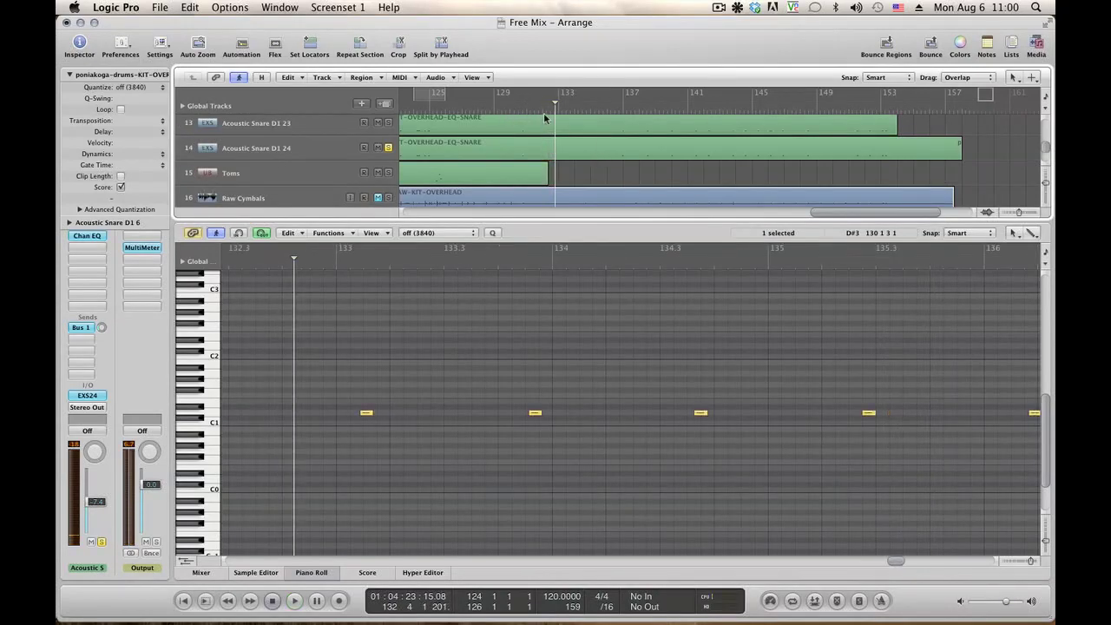
click(545, 108)
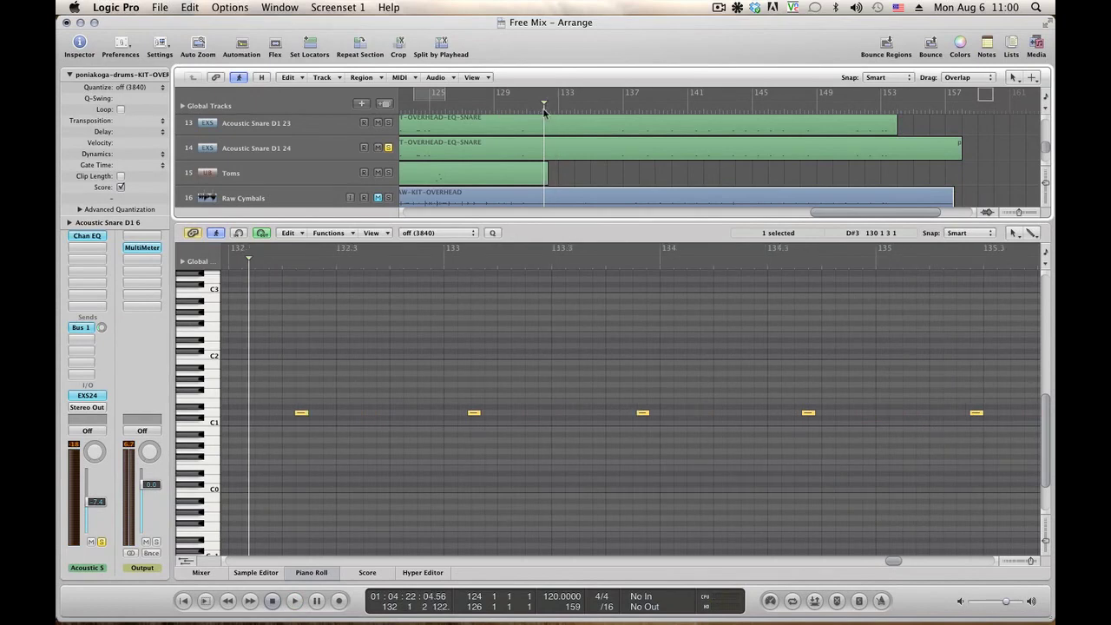
key(space)
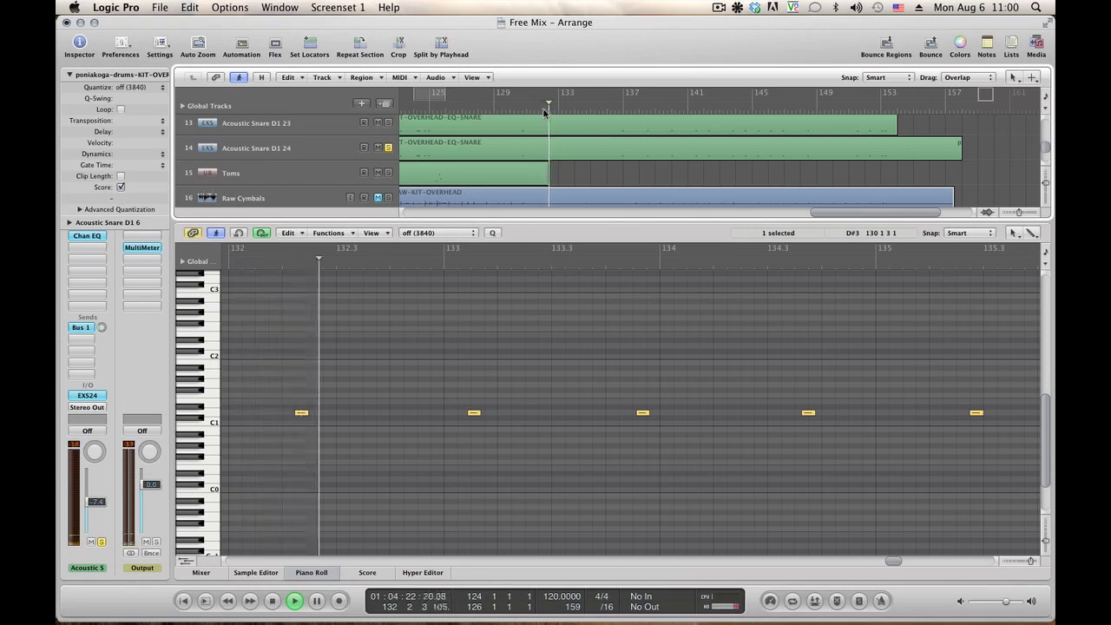
scroll(687, 166, up, 2)
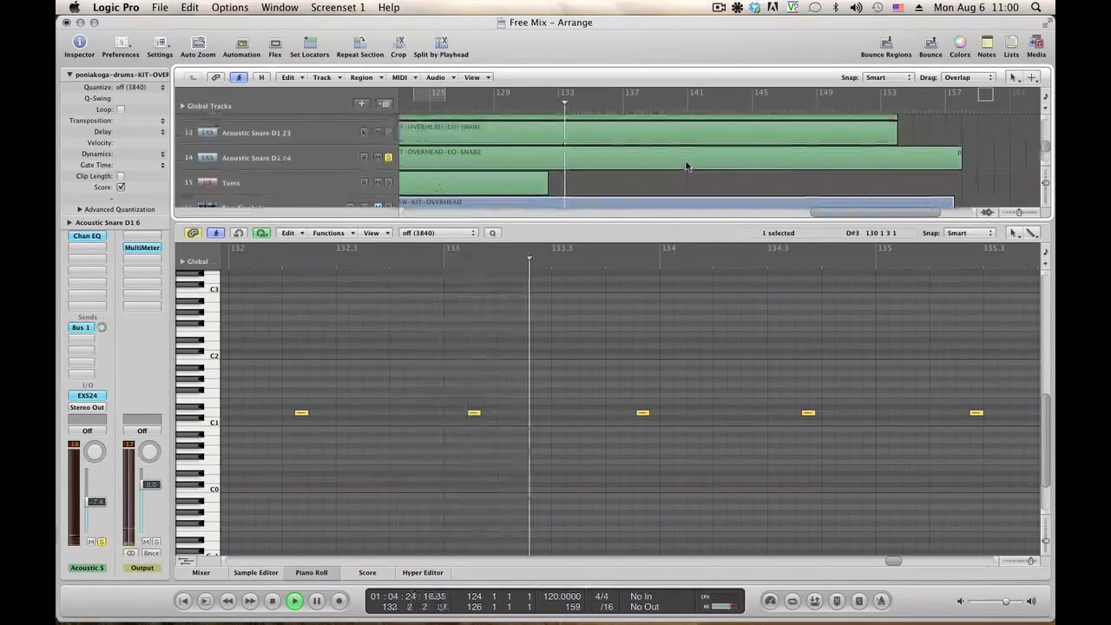
scroll(687, 166, up, 4)
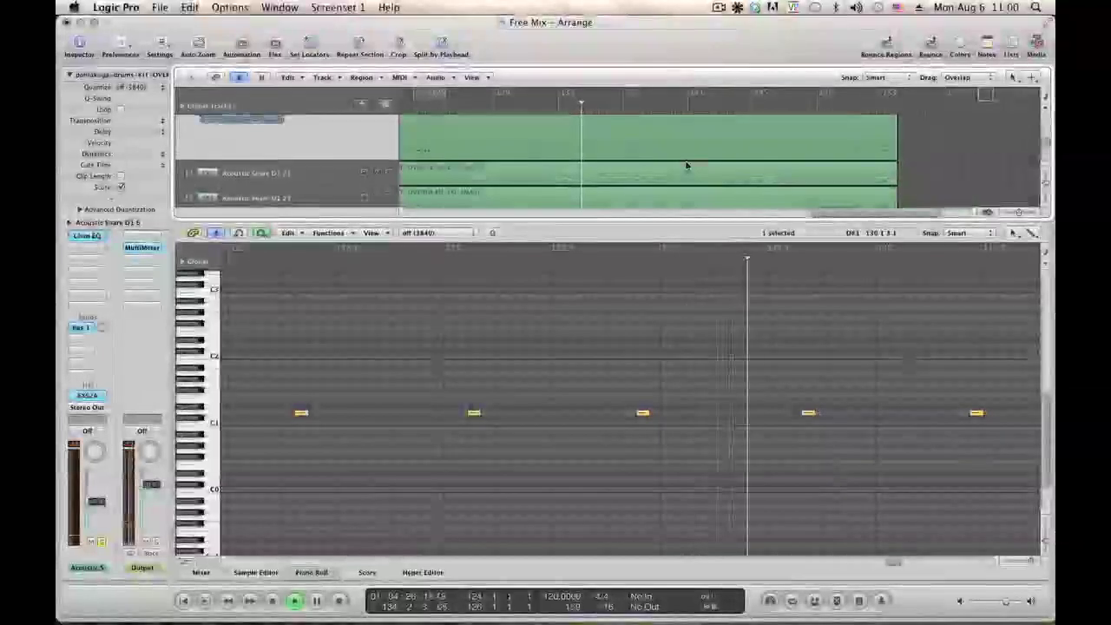
scroll(686, 166, up, 1)
Close the Piano Roll and play the soloed drums from about bar 130 to find where the passage begins
click(312, 572)
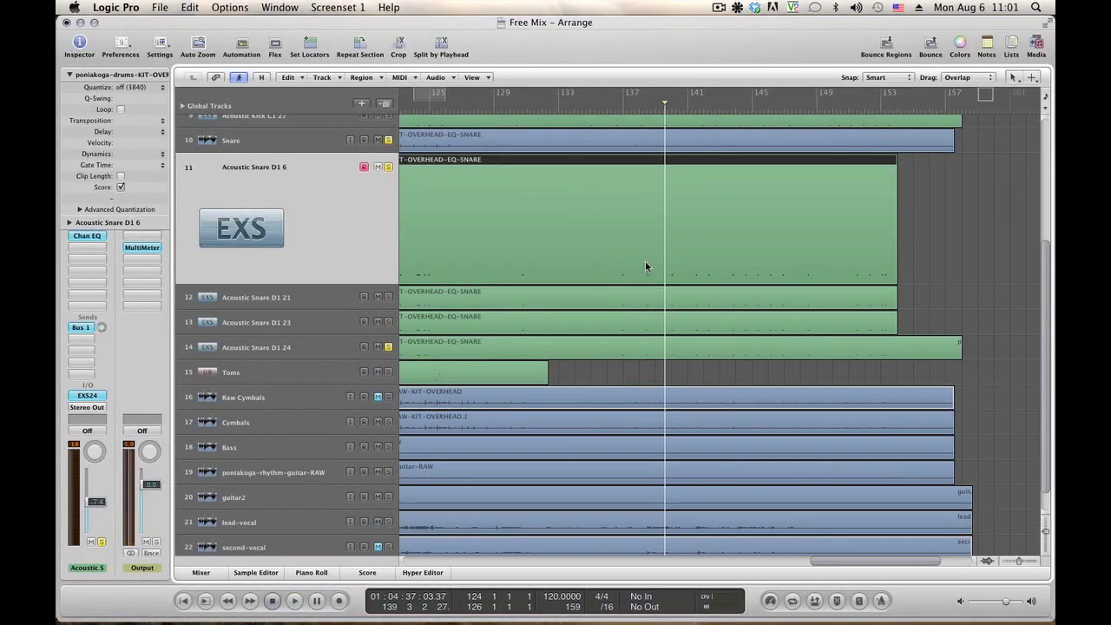
click(520, 107)
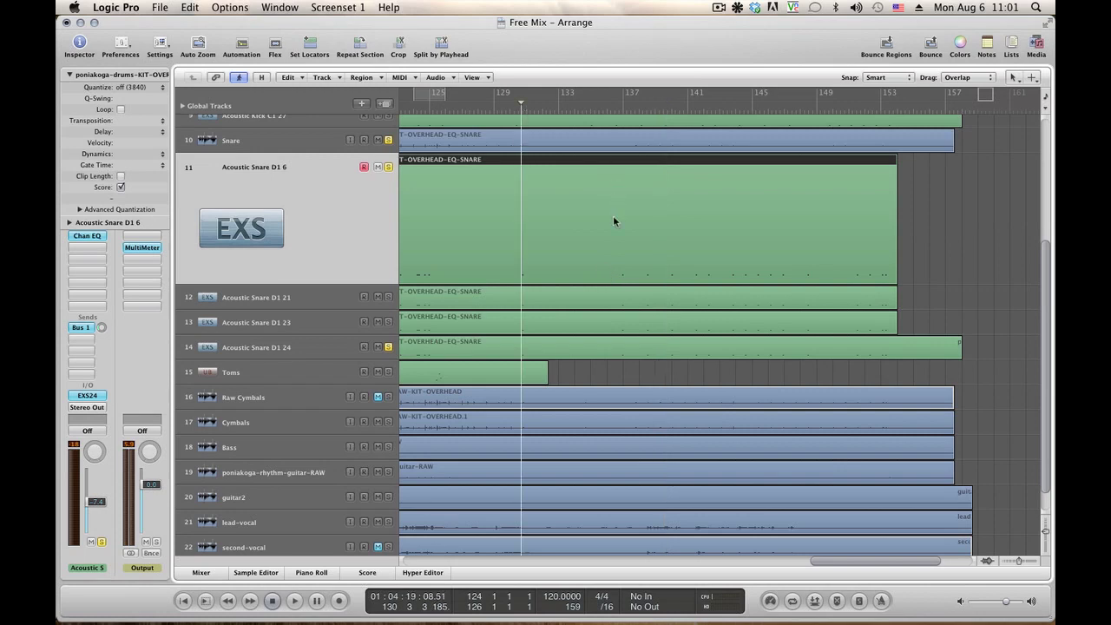
key(space)
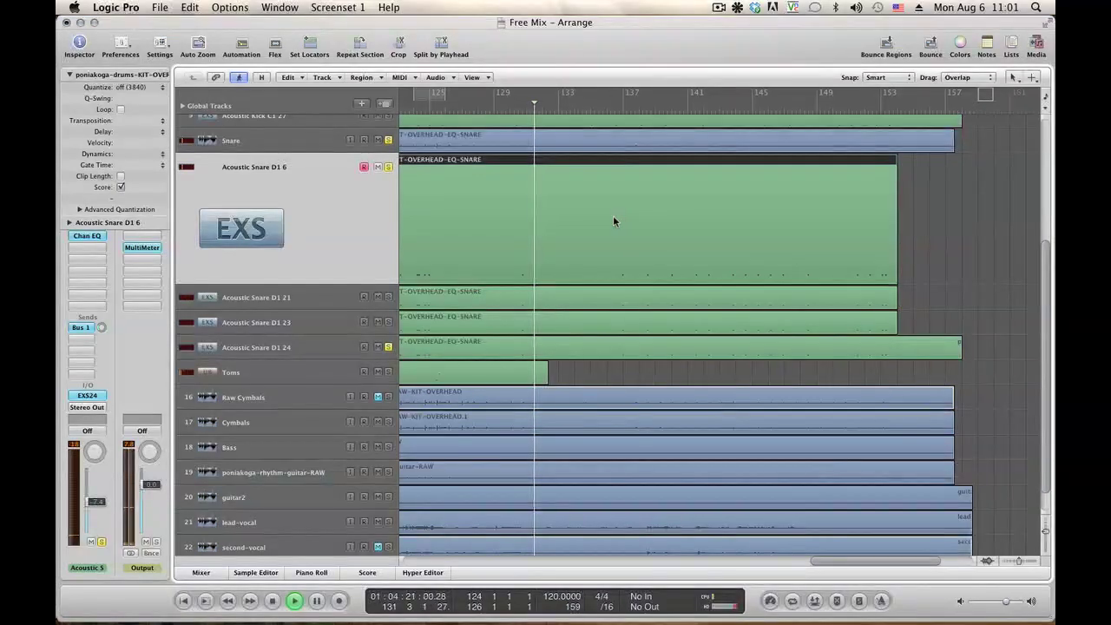
key(space)
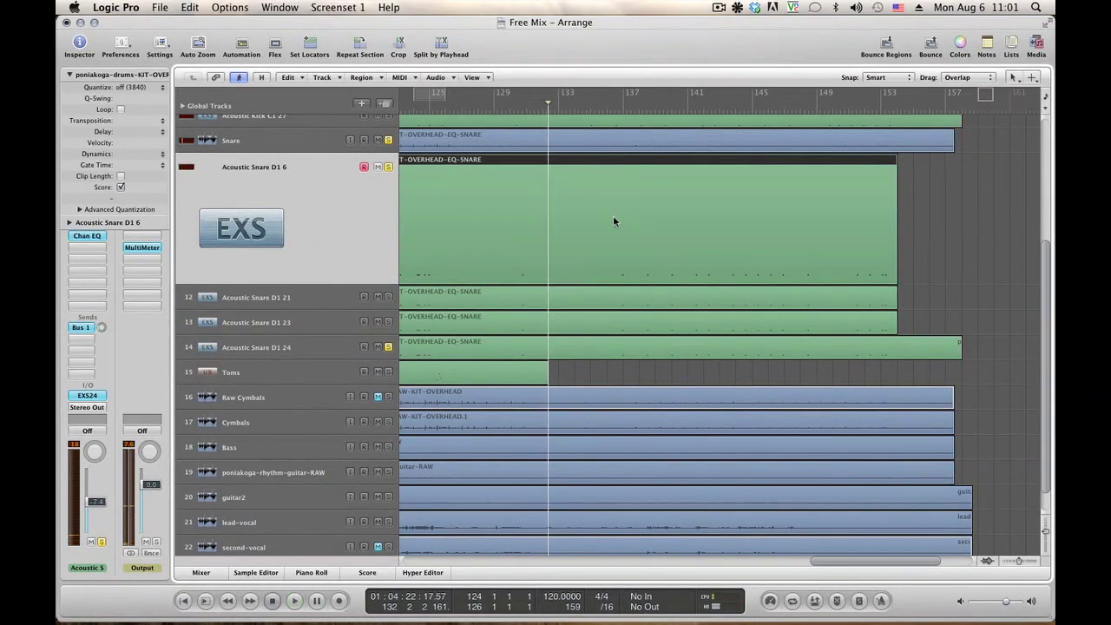
Split the Acoustic Snare D1 6 region with the Scissors tool at about bar 131.3 and just before bar 137, listening between the cuts
key(Escape)
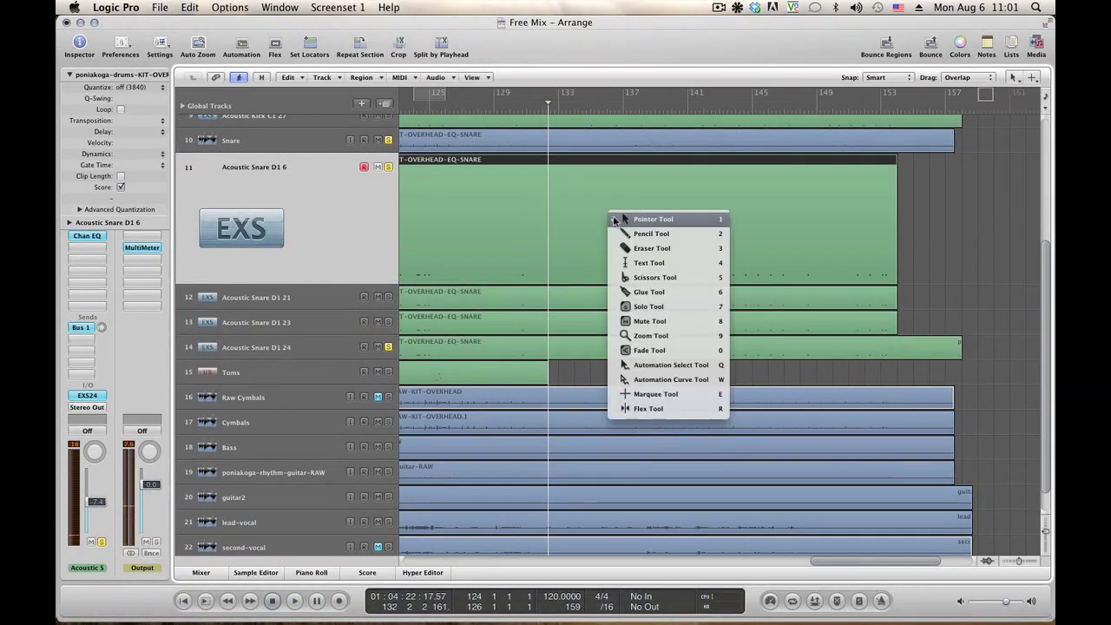
click(642, 276)
click(535, 163)
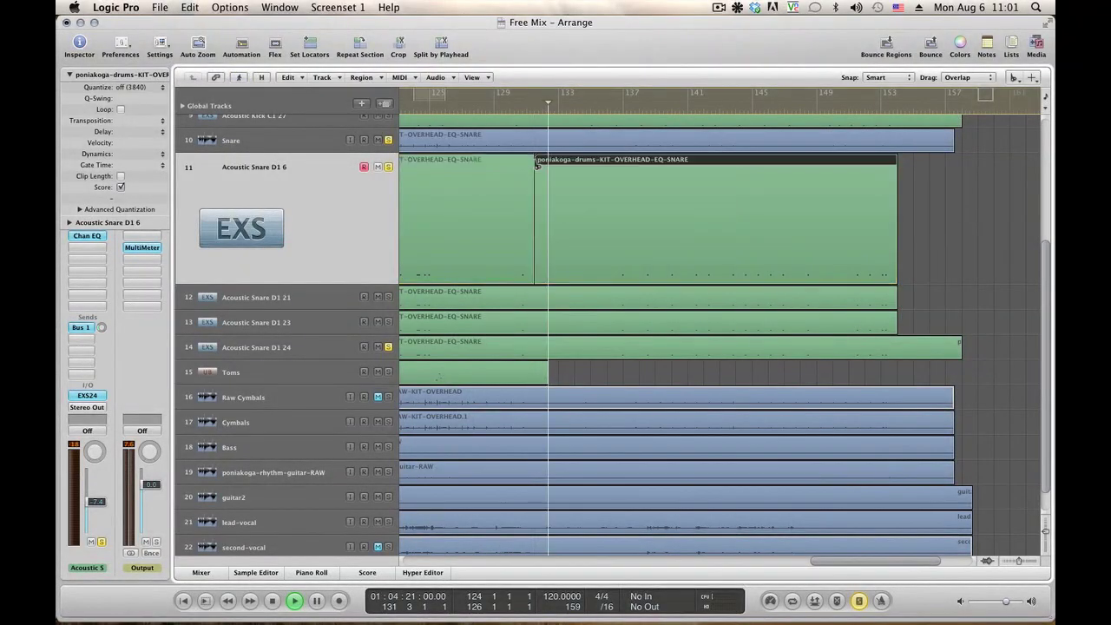
key(space)
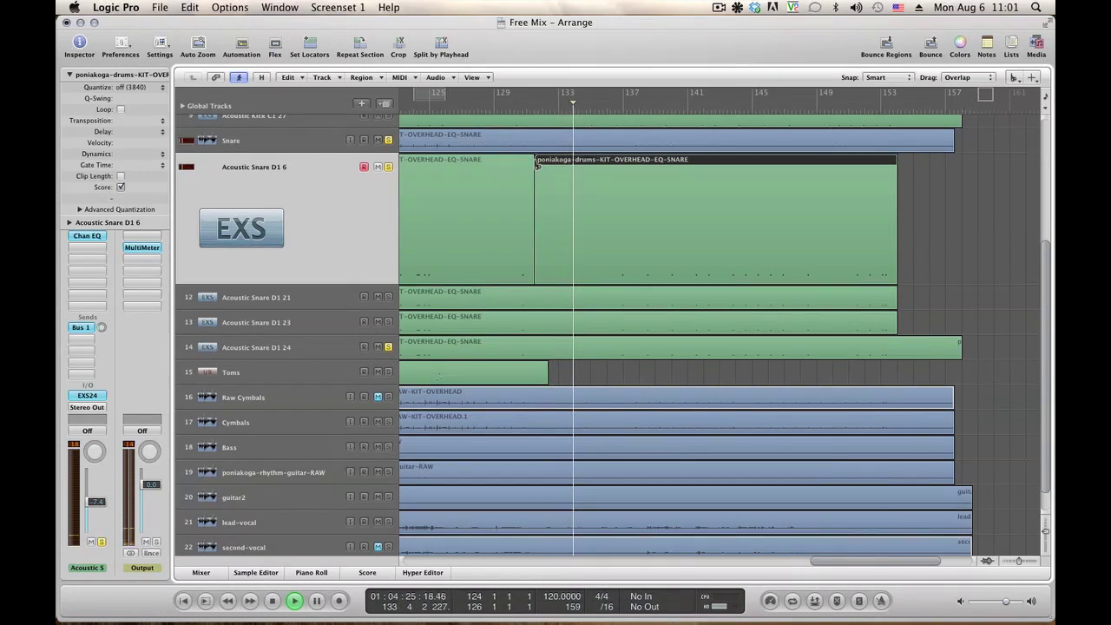
key(space)
click(622, 163)
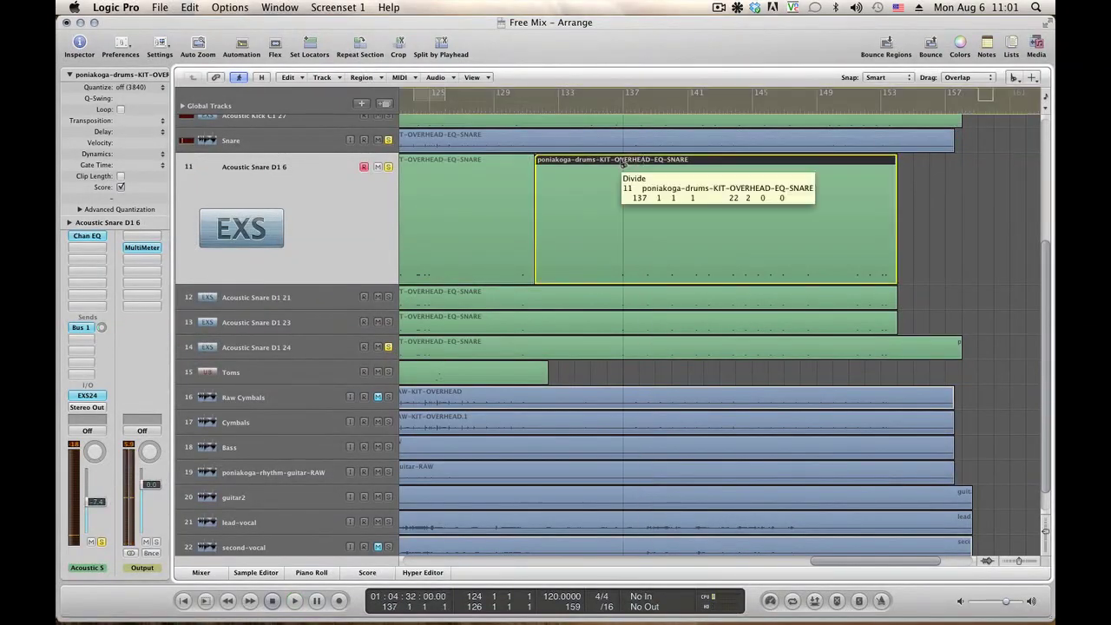
drag(622, 164, 619, 164)
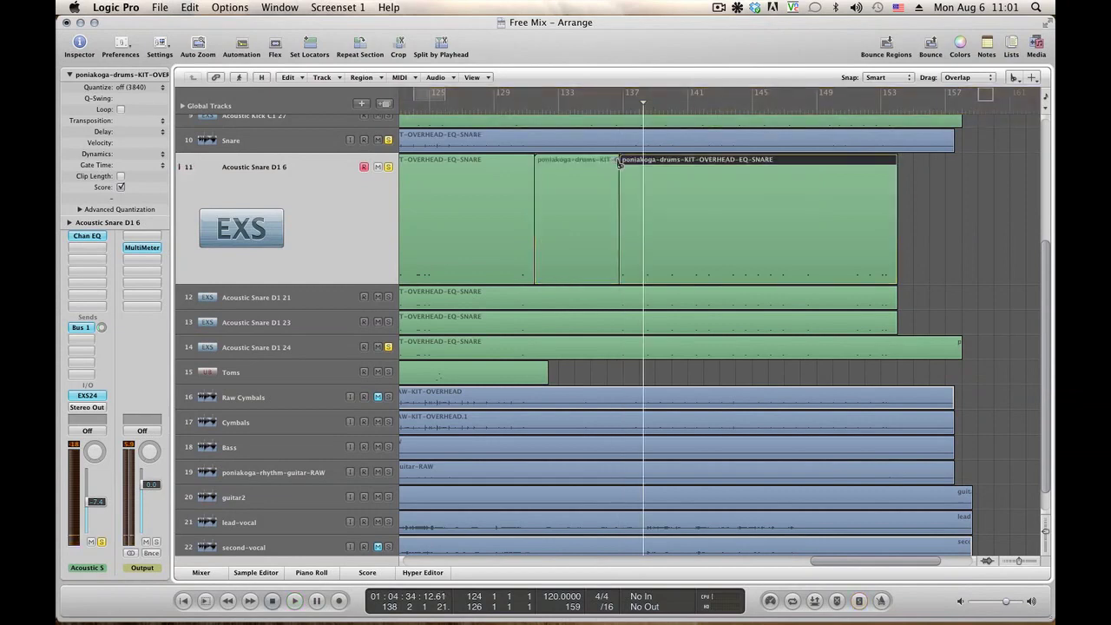
Return to the Pointer tool, open the middle Acoustic Snare D1 6 region in the Piano Roll and copy its six notes
key(Escape)
click(590, 164)
double_click(579, 163)
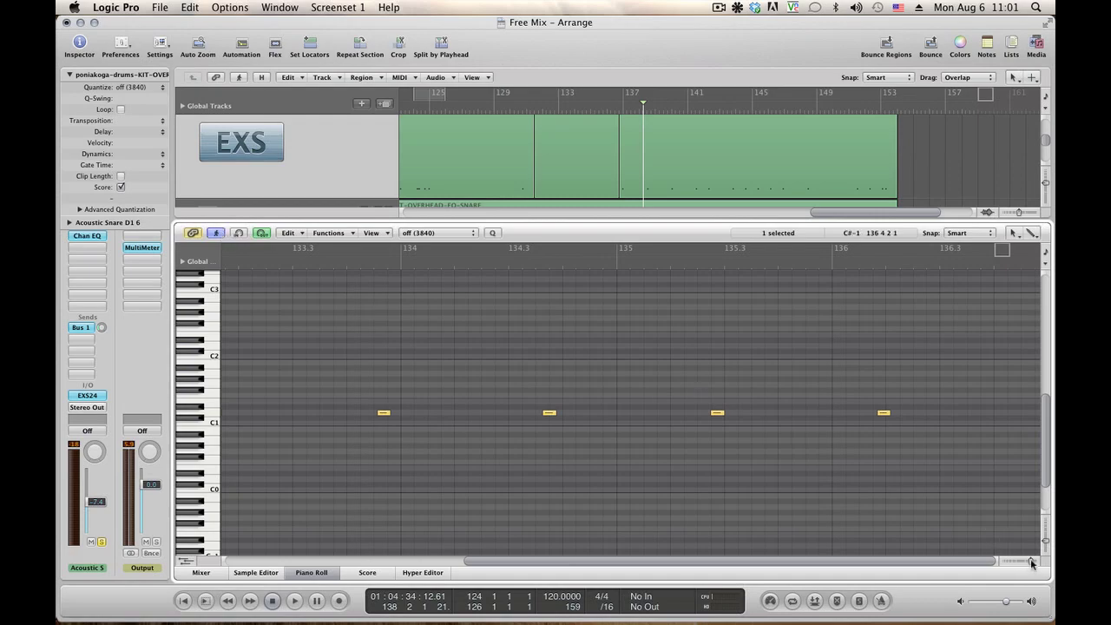
drag(1032, 564, 1027, 564)
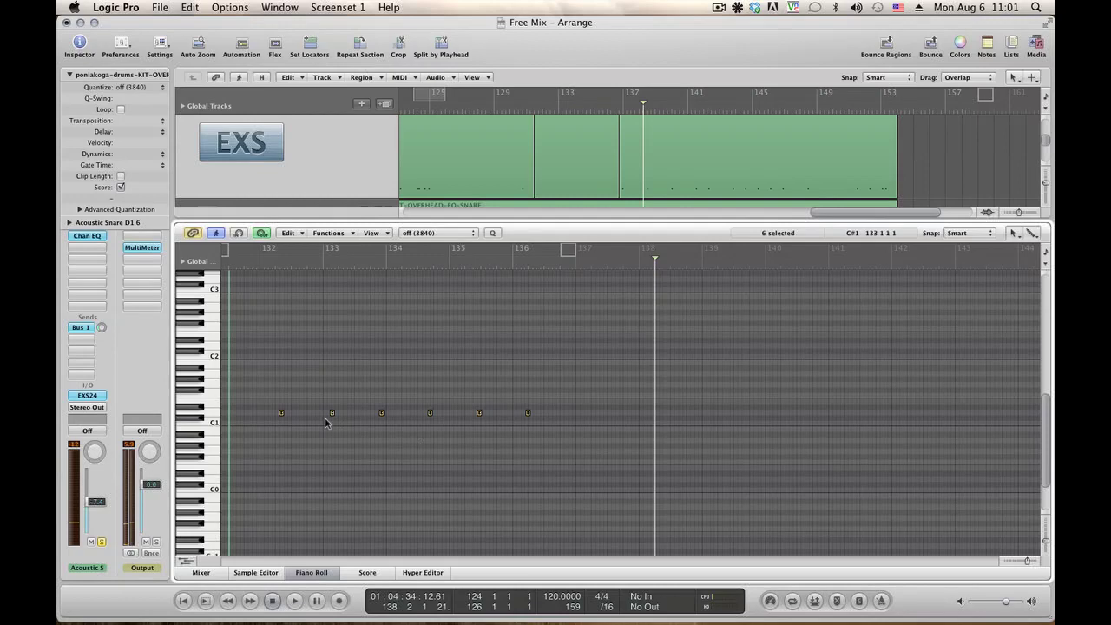
right_click(282, 414)
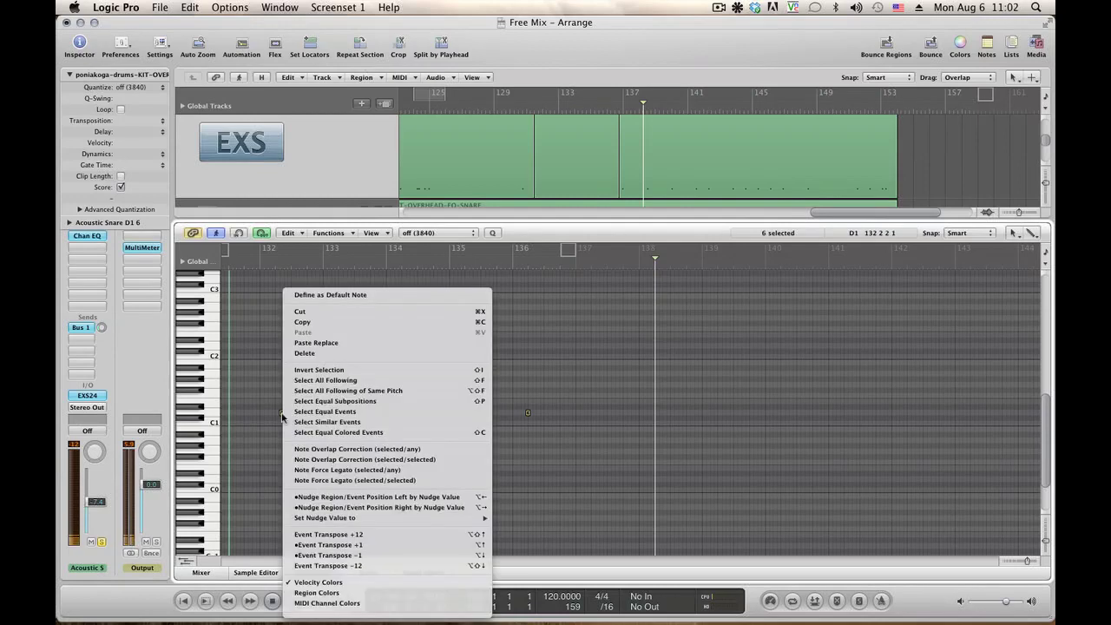
click(306, 323)
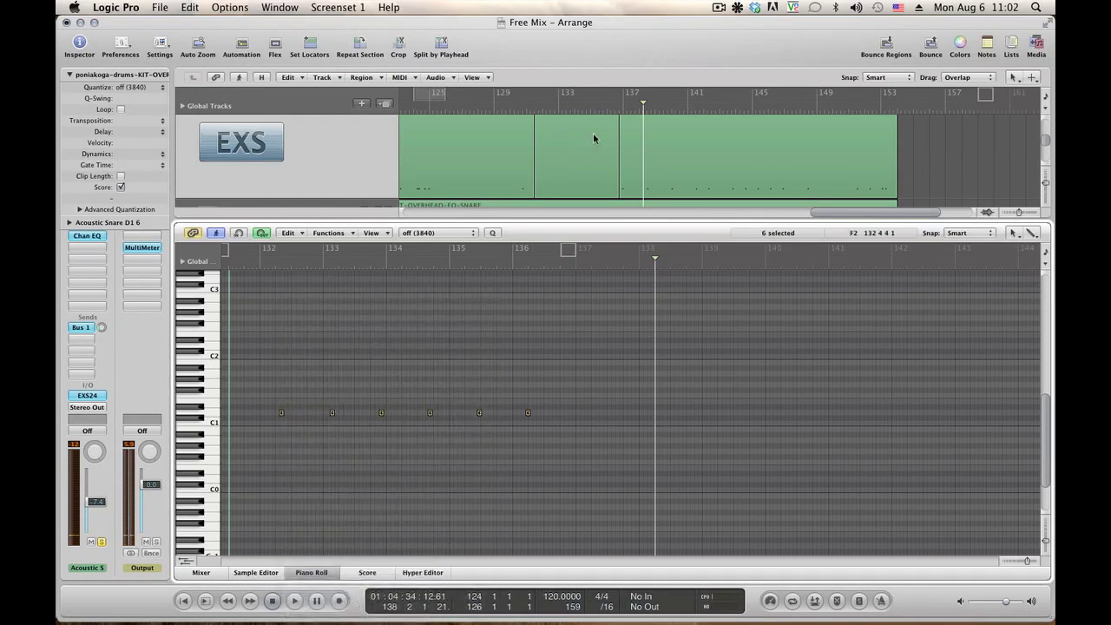
Show the Acoustic Snare D1 21 region in the Piano Roll and loop playback from bar 131 to about bar 136.4
scroll(579, 154, down, 2)
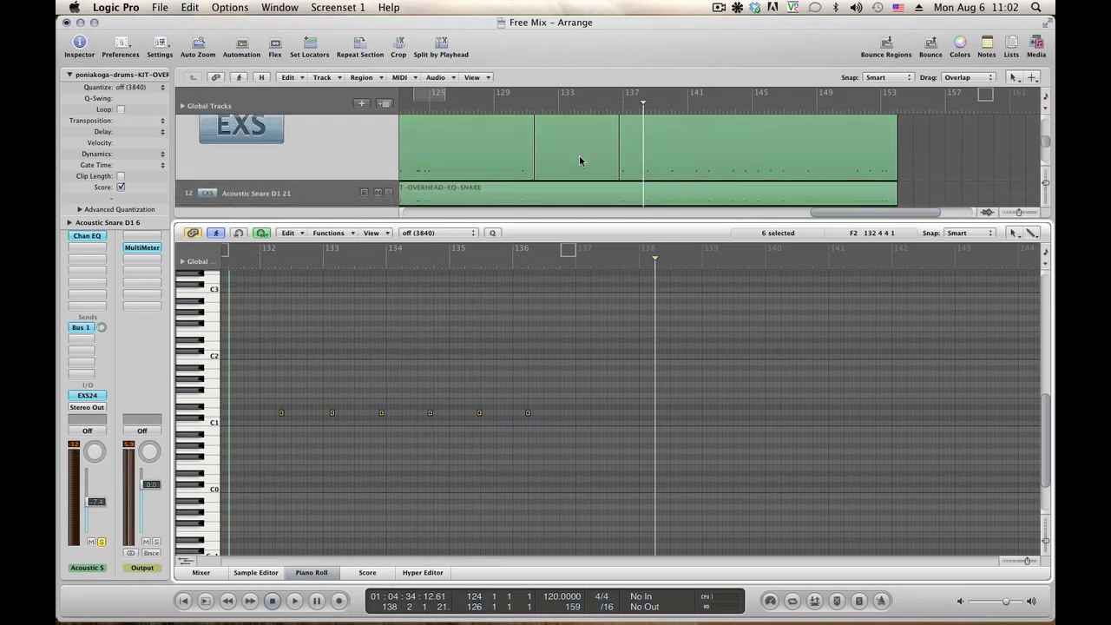
click(551, 194)
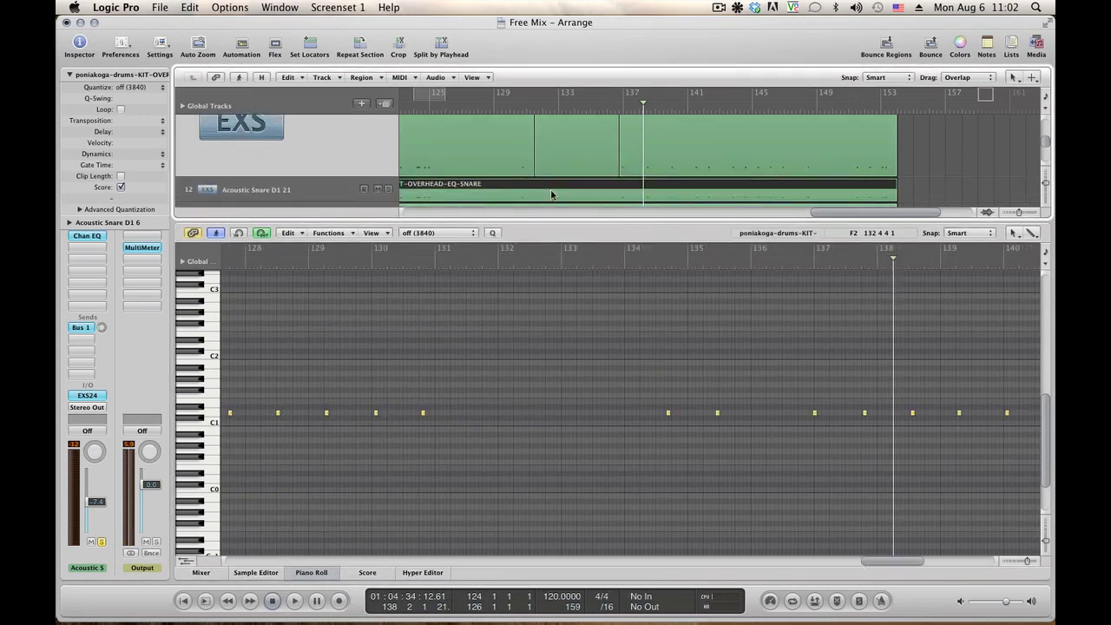
click(533, 111)
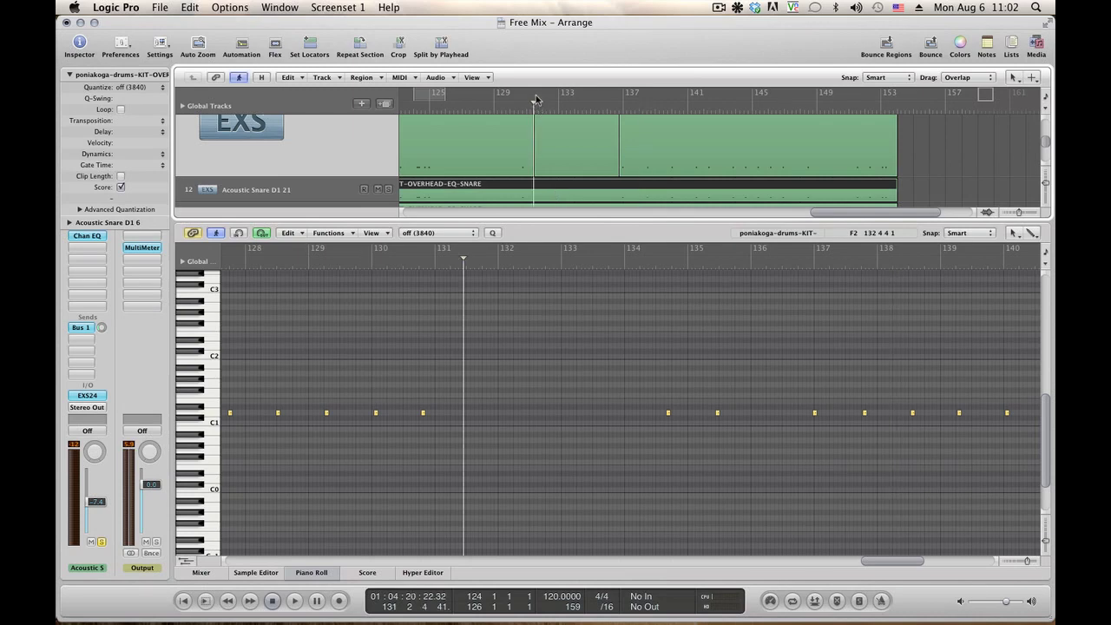
drag(534, 100, 619, 95)
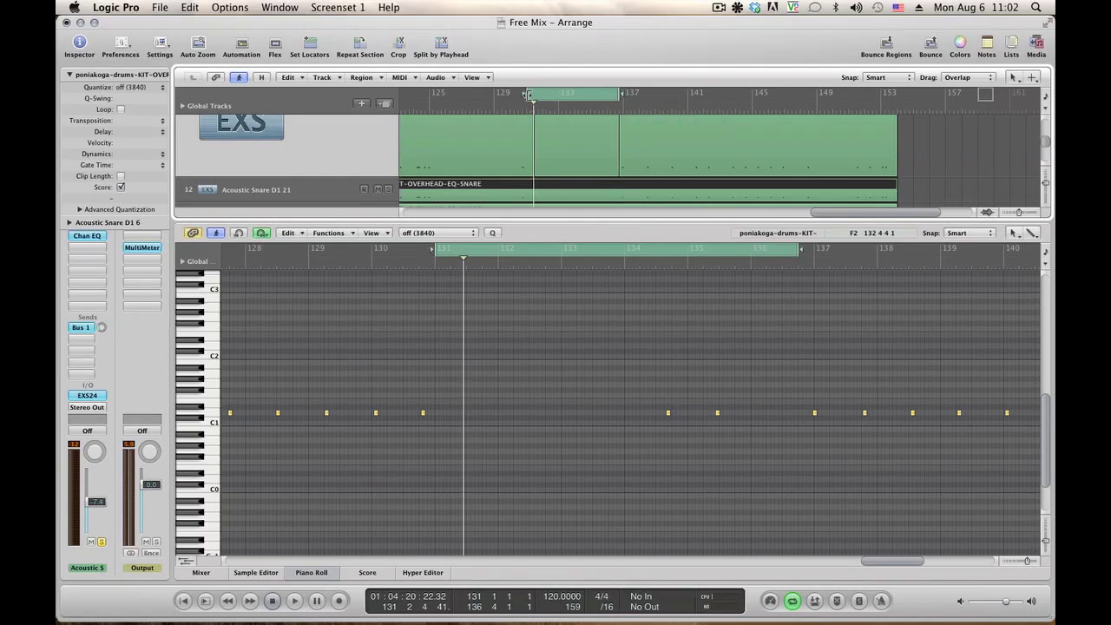
drag(529, 96, 527, 102)
key(space)
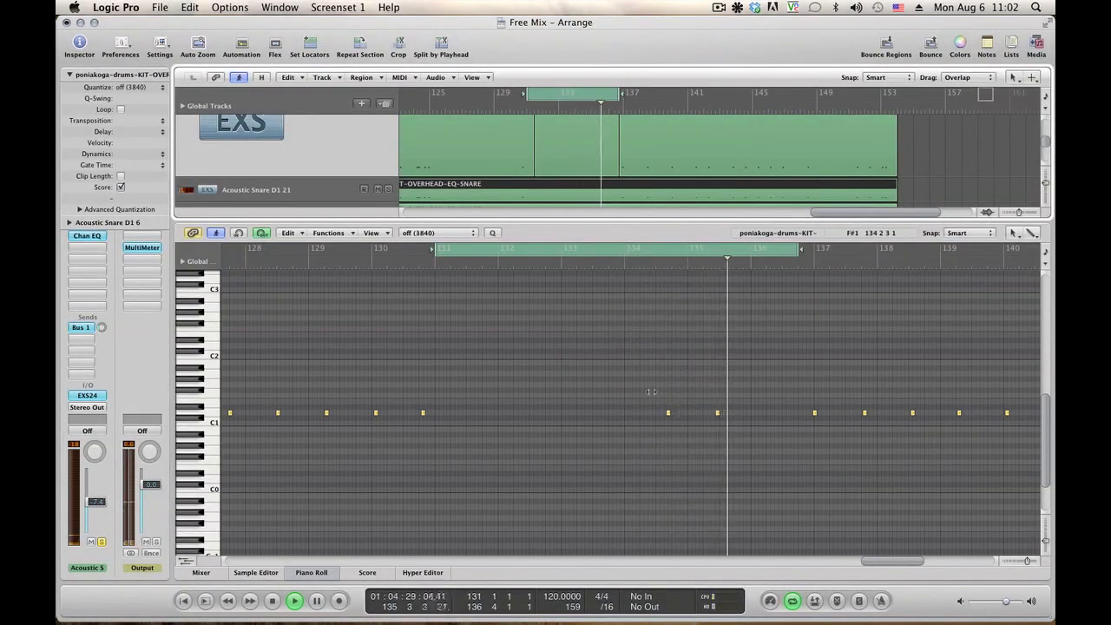
Delete the two Acoustic Snare D1 21 notes between bars 134 and 136, paste the copied notes at their original position and stop playback
drag(650, 392, 732, 437)
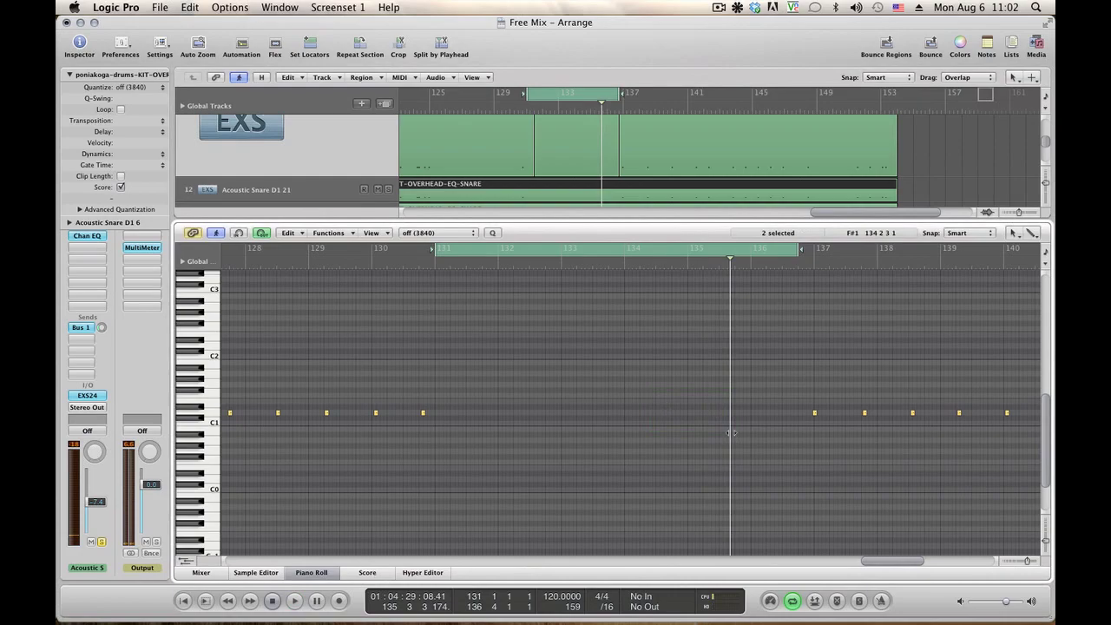
right_click(520, 401)
click(556, 422)
key(space)
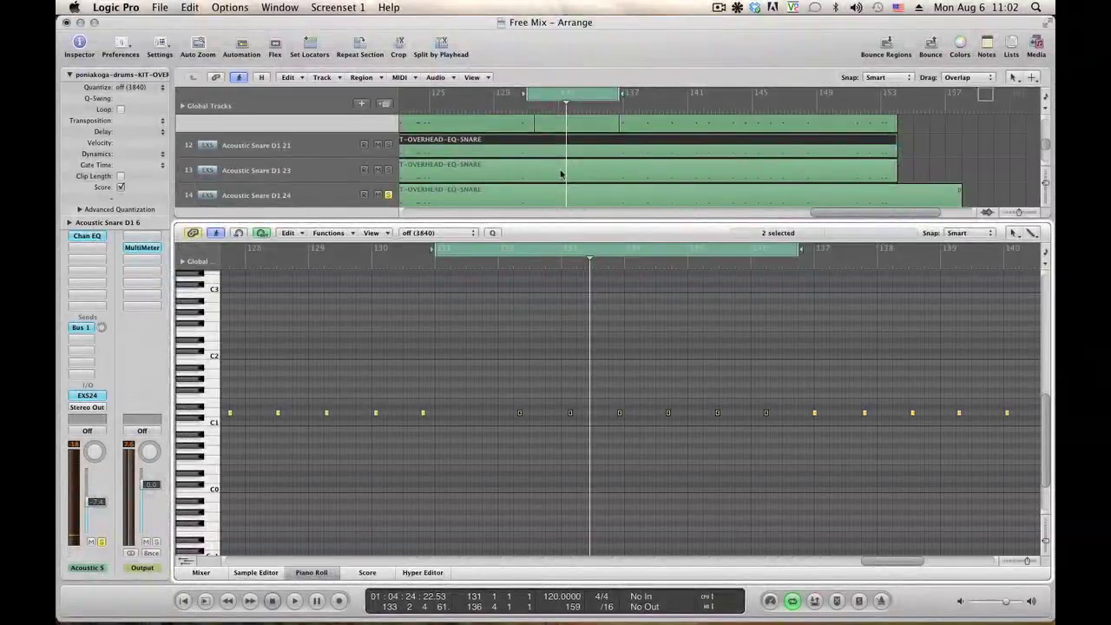
In the Acoustic Snare D1 23 region, replace the two notes between bars 134 and 136 with the copied notes at their original position
click(561, 174)
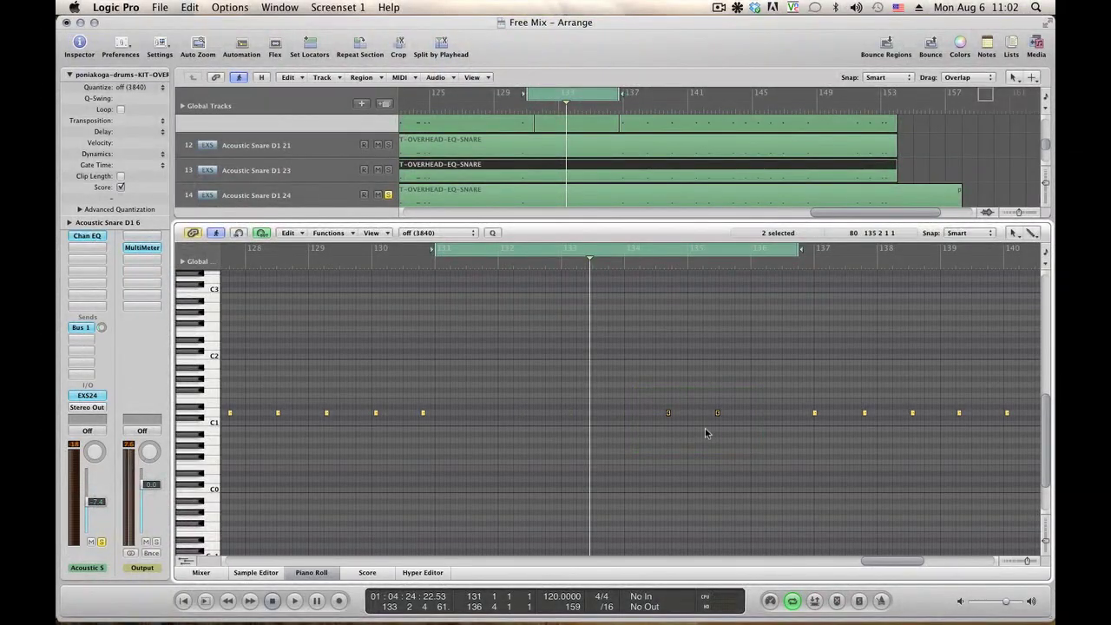
key(Delete)
right_click(694, 418)
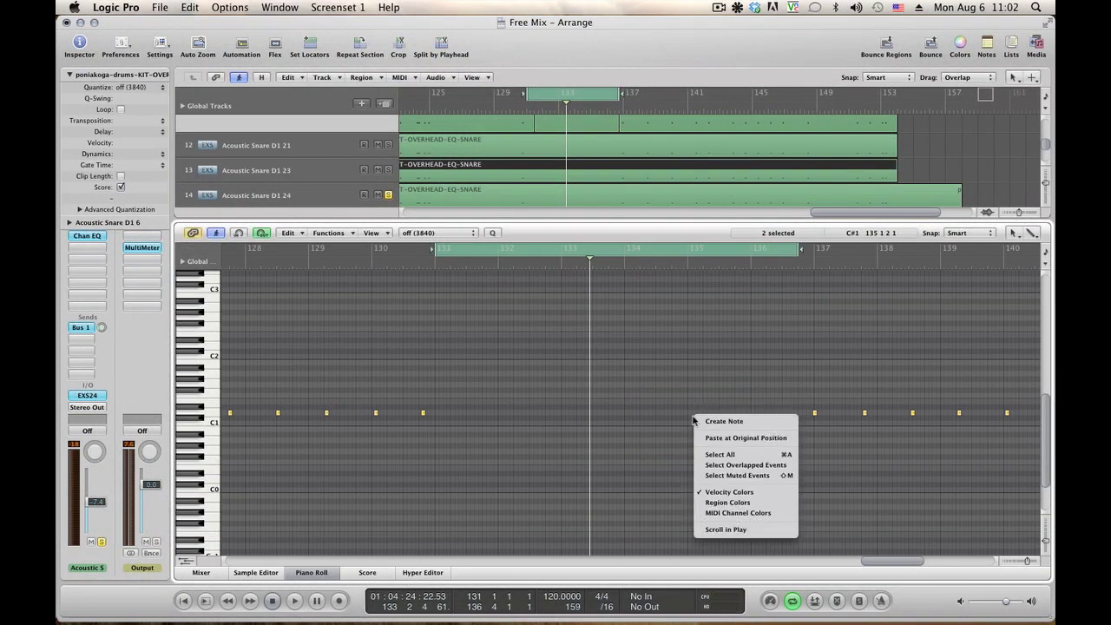
click(734, 439)
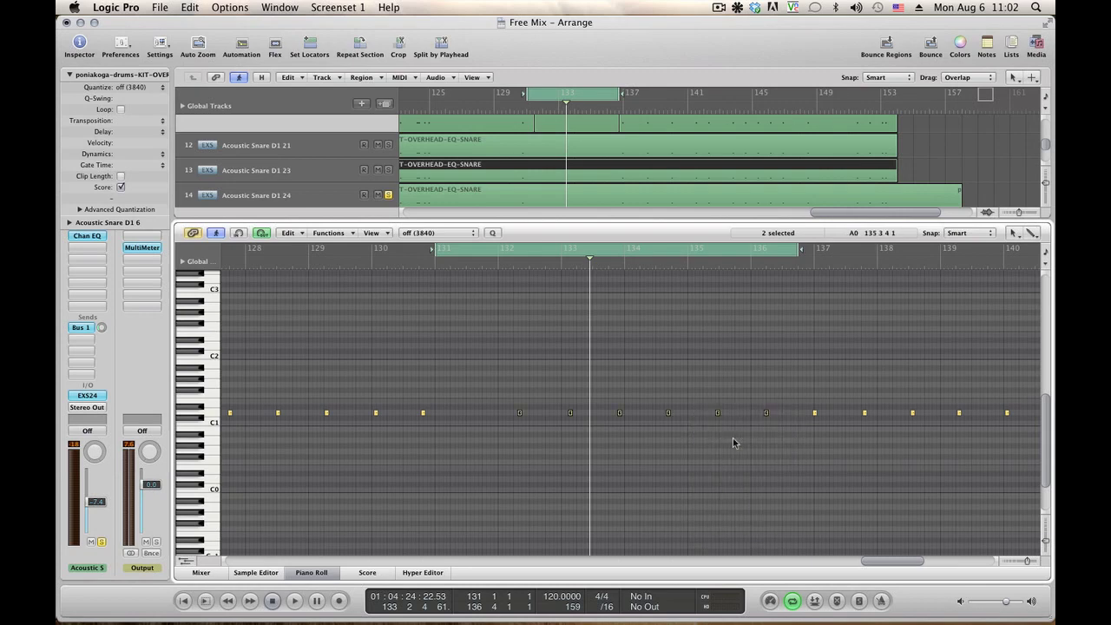
In the Acoustic Snare D1 24 region, replace the two notes between bars 134 and 136 with the copied notes at their original position
scroll(575, 199, down, 3)
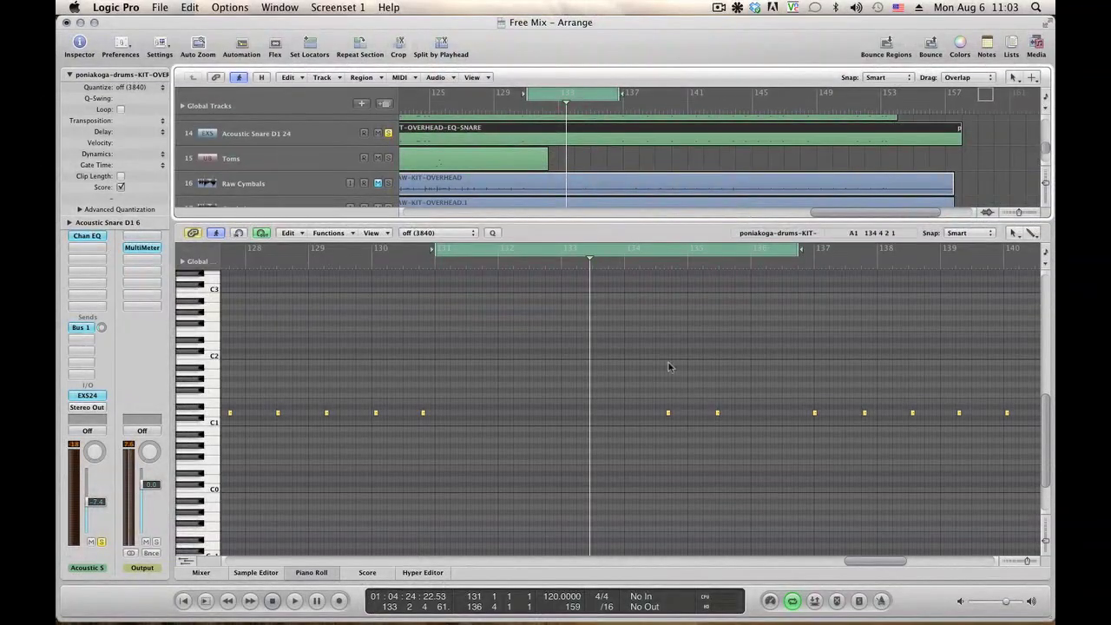
drag(650, 365, 723, 433)
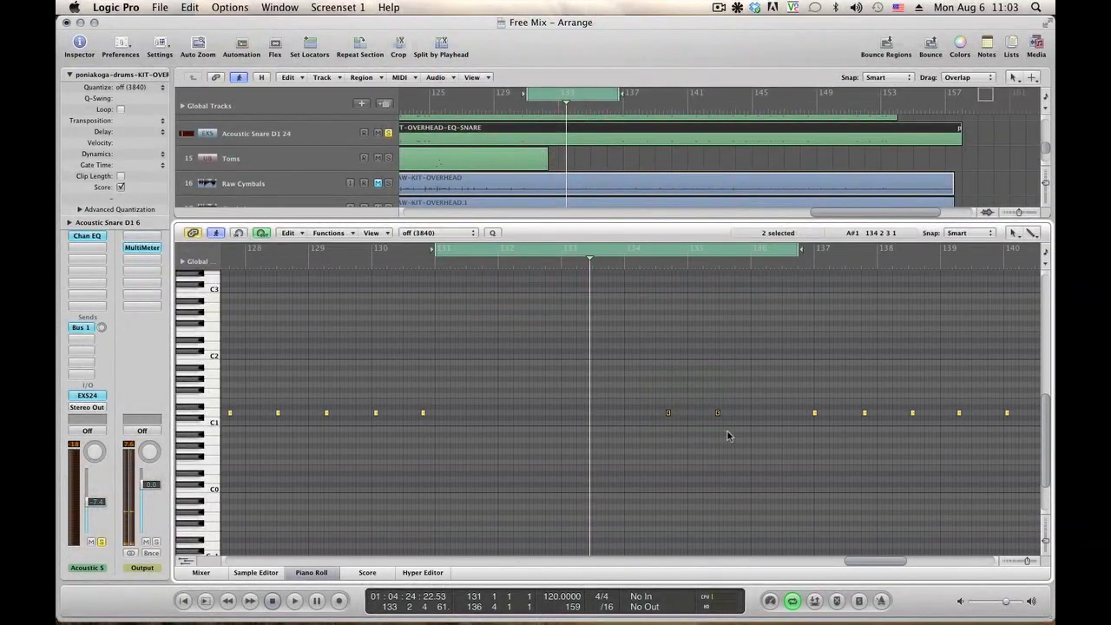
right_click(539, 407)
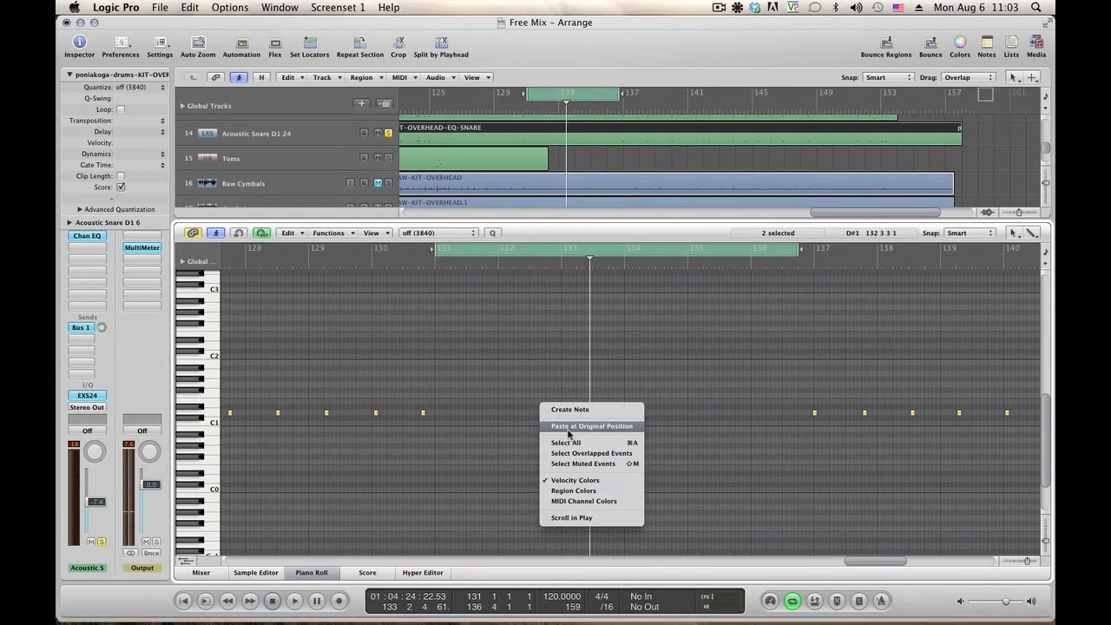
click(569, 428)
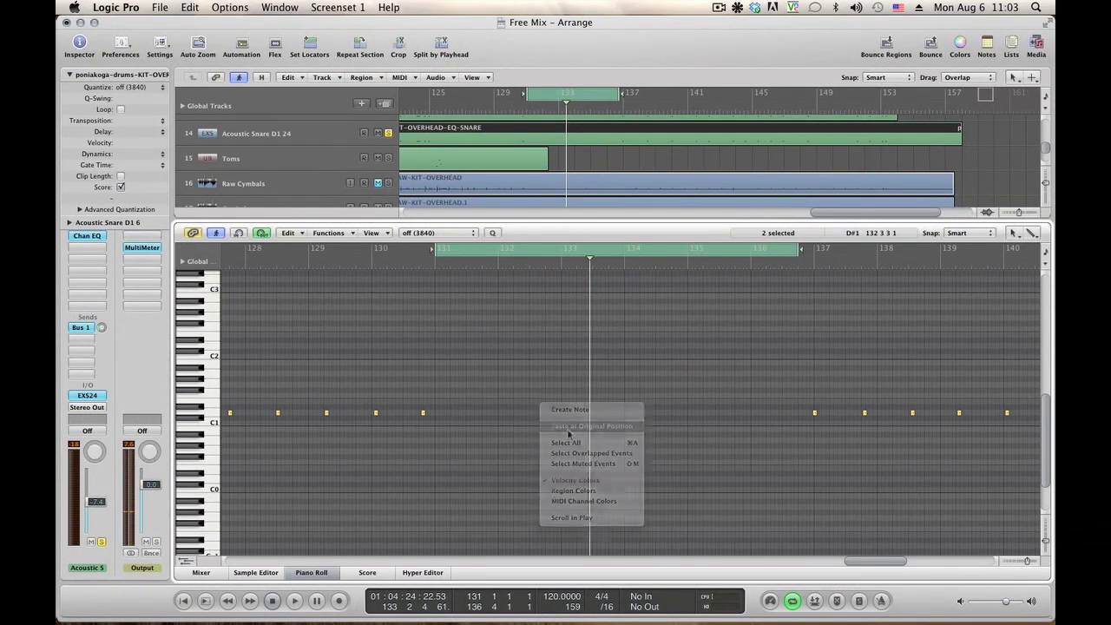
Close the Piano Roll and solo Acoustic Snare D1 21, 23 and 24 during loop playback to check the layers together
click(389, 134)
key(space)
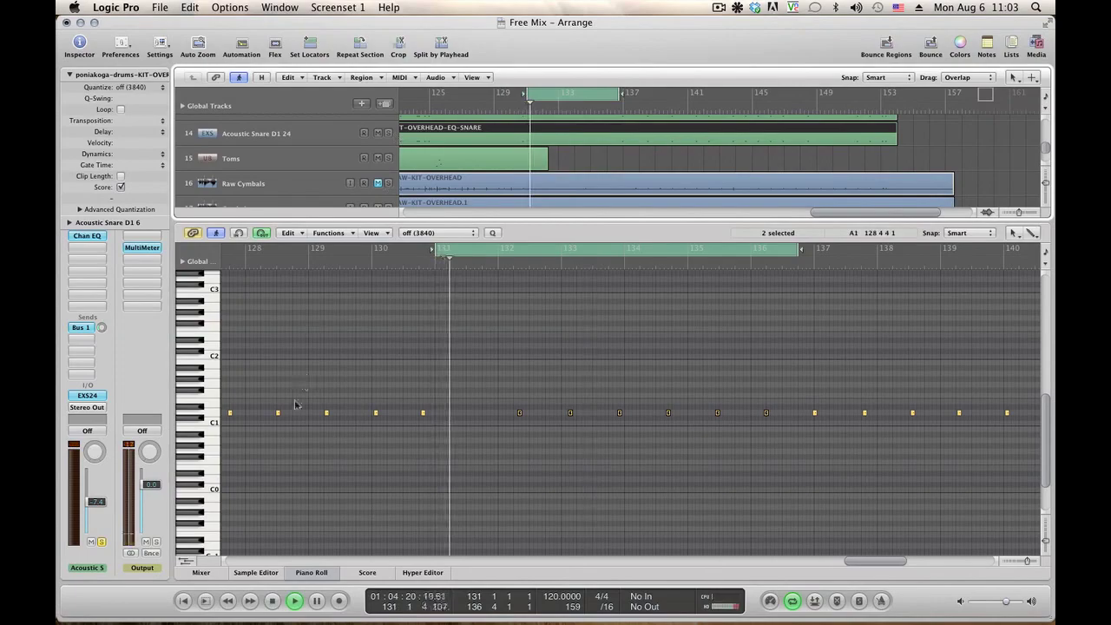
click(311, 572)
scroll(458, 316, up, 3)
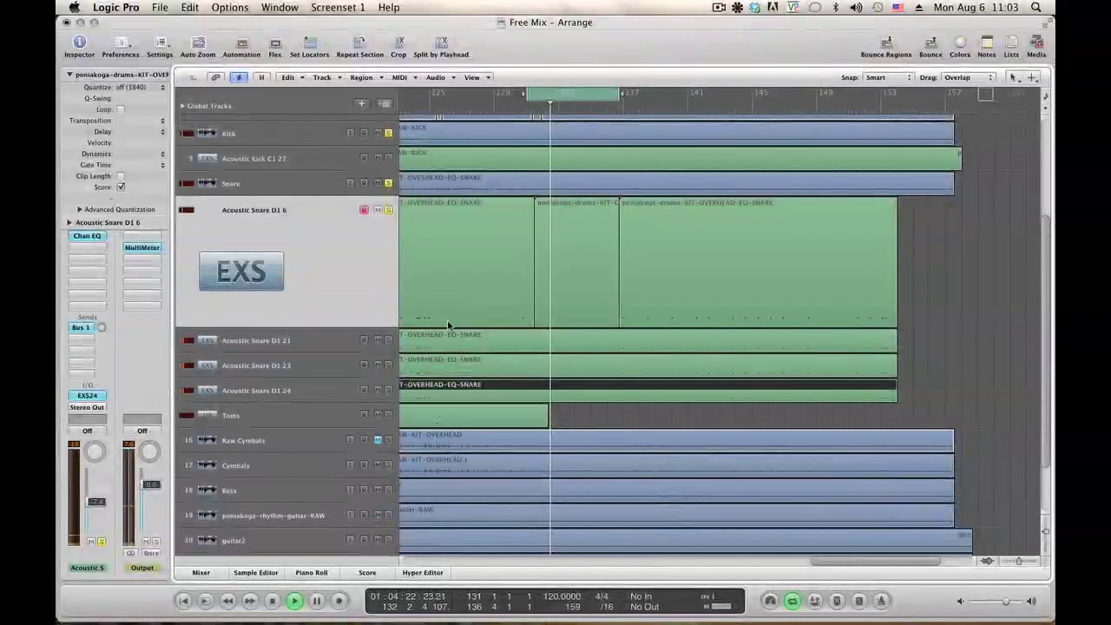
click(388, 365)
click(388, 390)
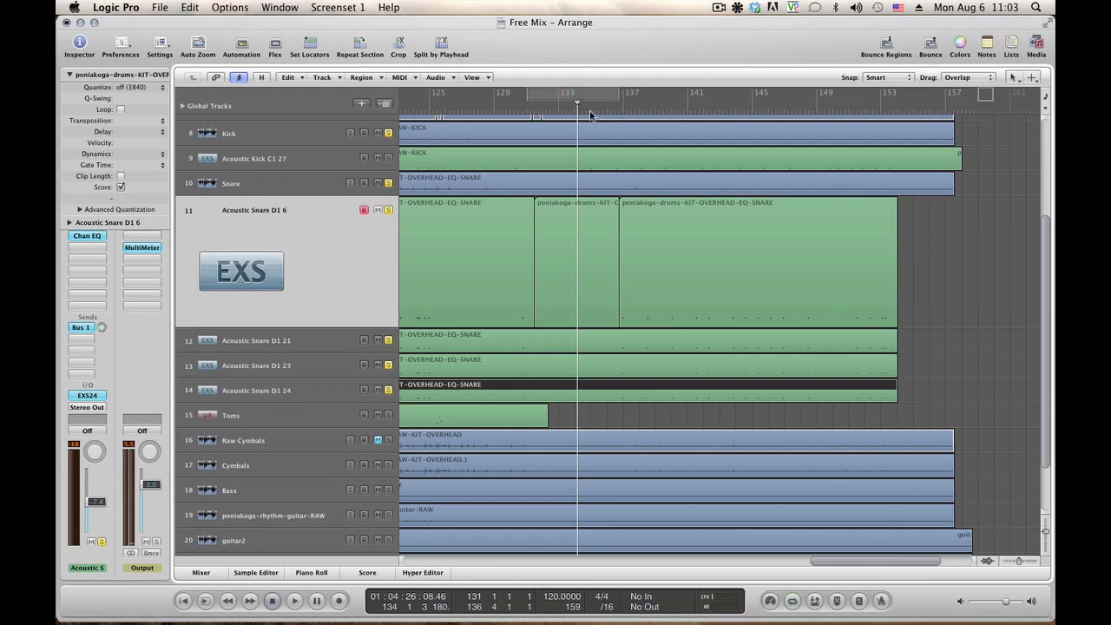
Set the loop to bars 133 through 135 and replay it with Acoustic Snare D1 6 as the only soloed sampled snare
drag(562, 96, 588, 95)
key(space)
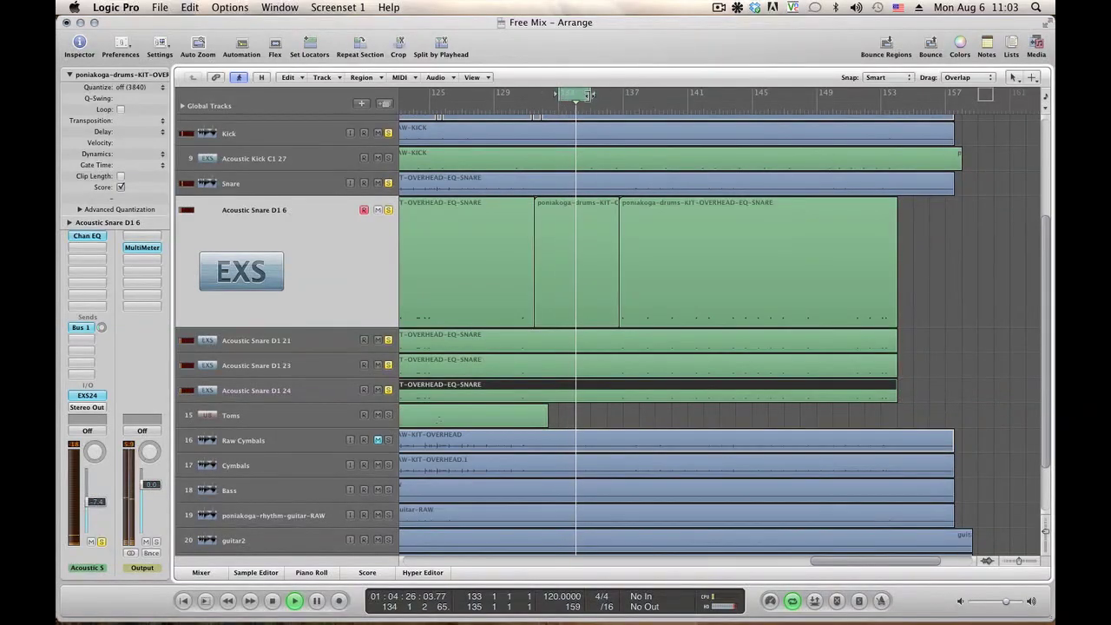
key(space)
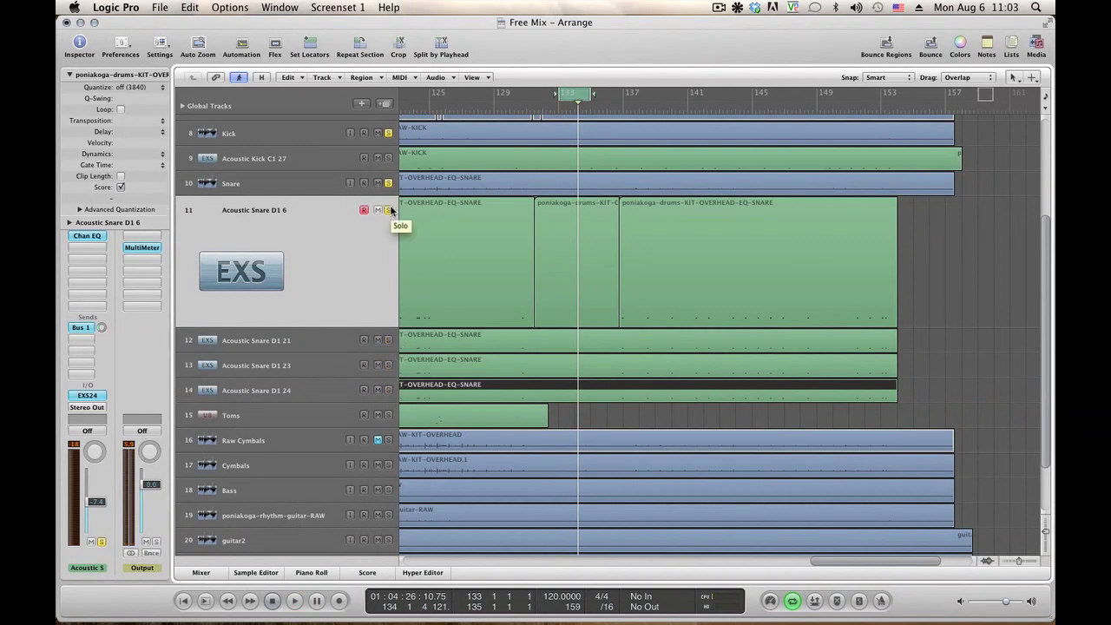
key(space)
Open the middle Acoustic Snare D1 6 region in the Piano Roll and unsolo the track while the loop plays
double_click(563, 248)
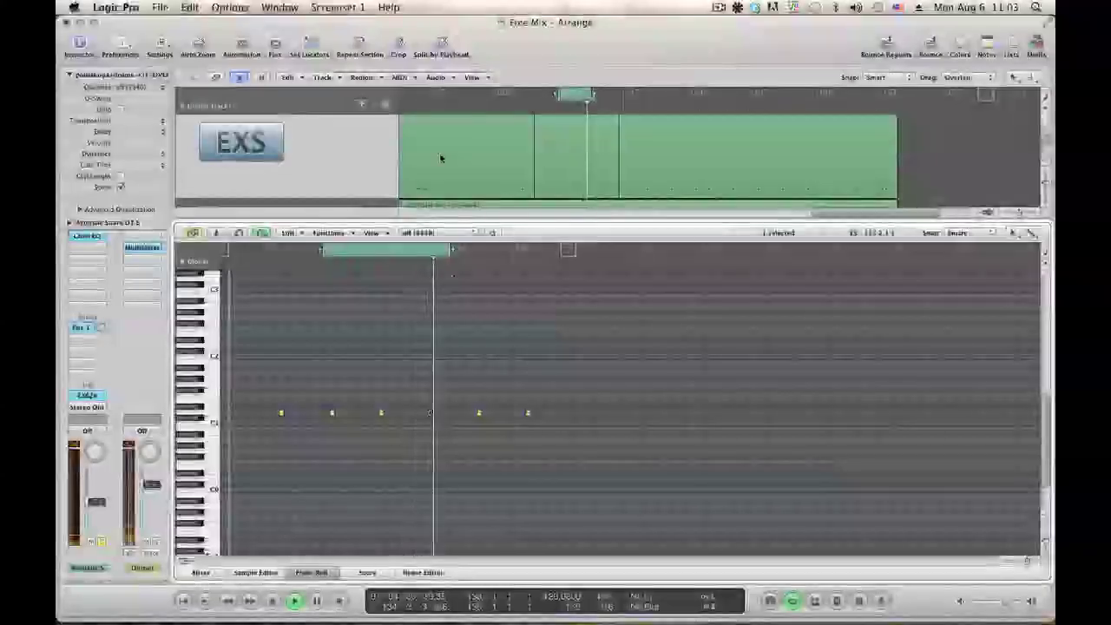
scroll(440, 158, up, 3)
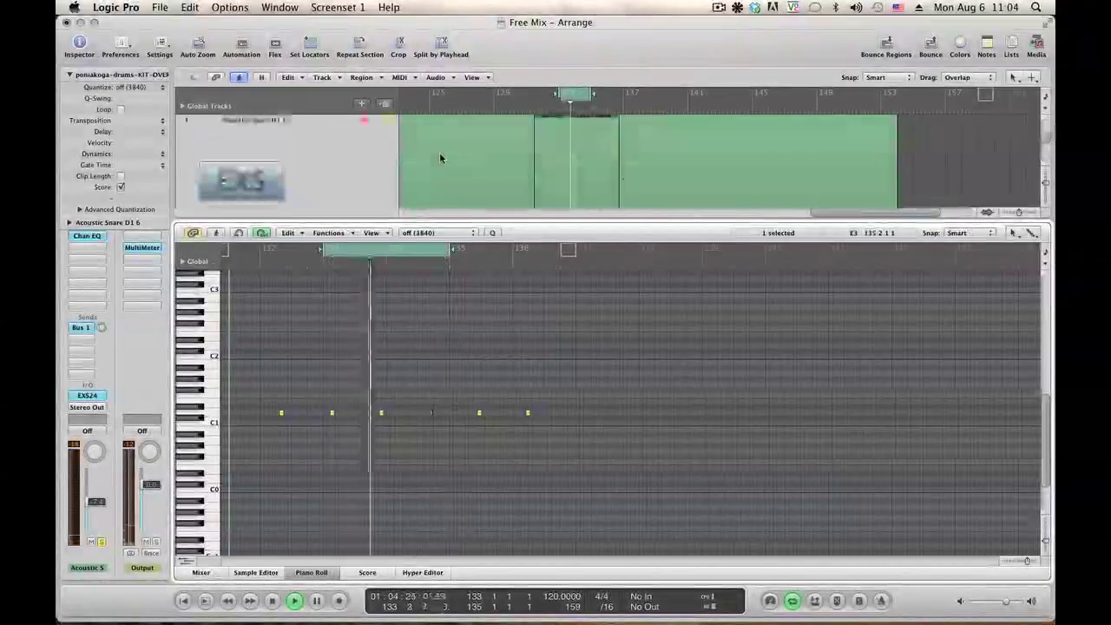
click(389, 121)
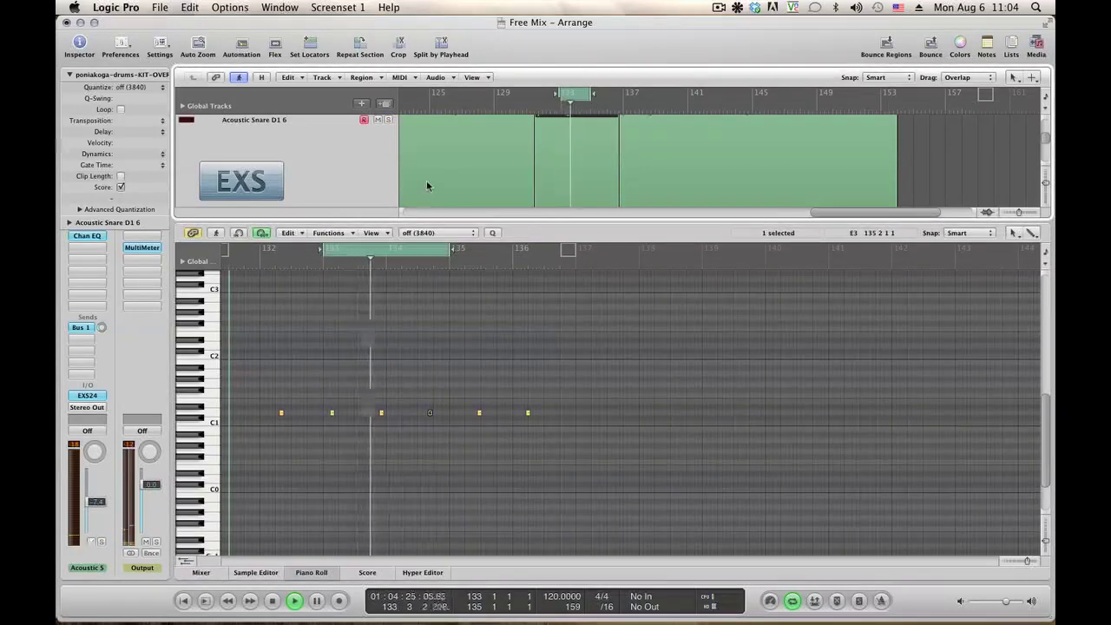
Solo Acoustic Snare D1 24 during loop playback and bypass the Bus 1 reverb send on Acoustic Snare D1 6
scroll(426, 179, down, 5)
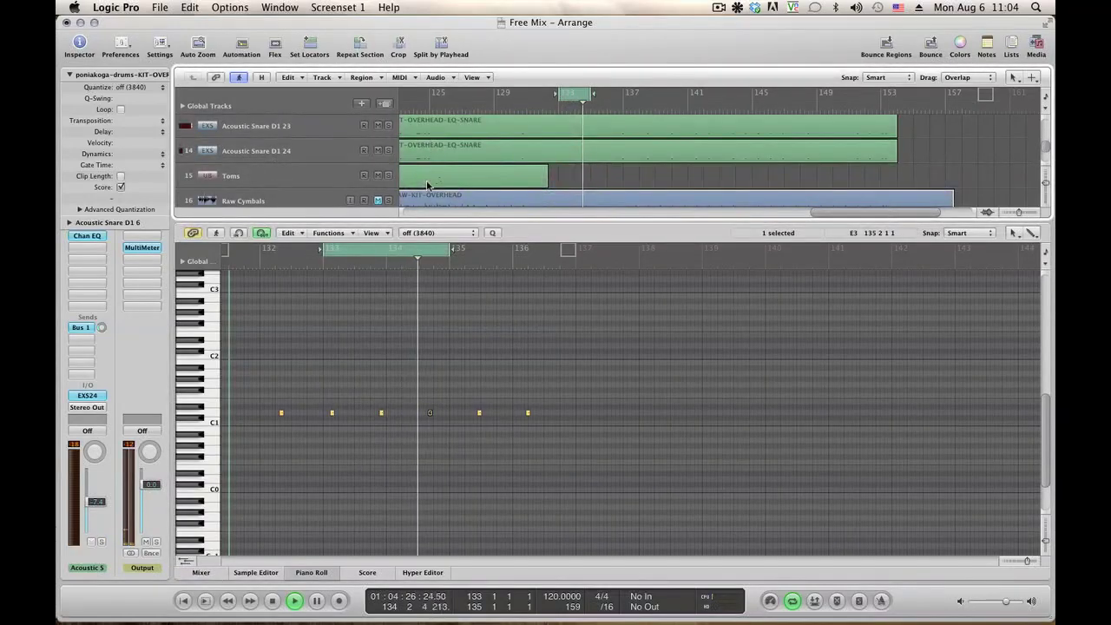
click(389, 150)
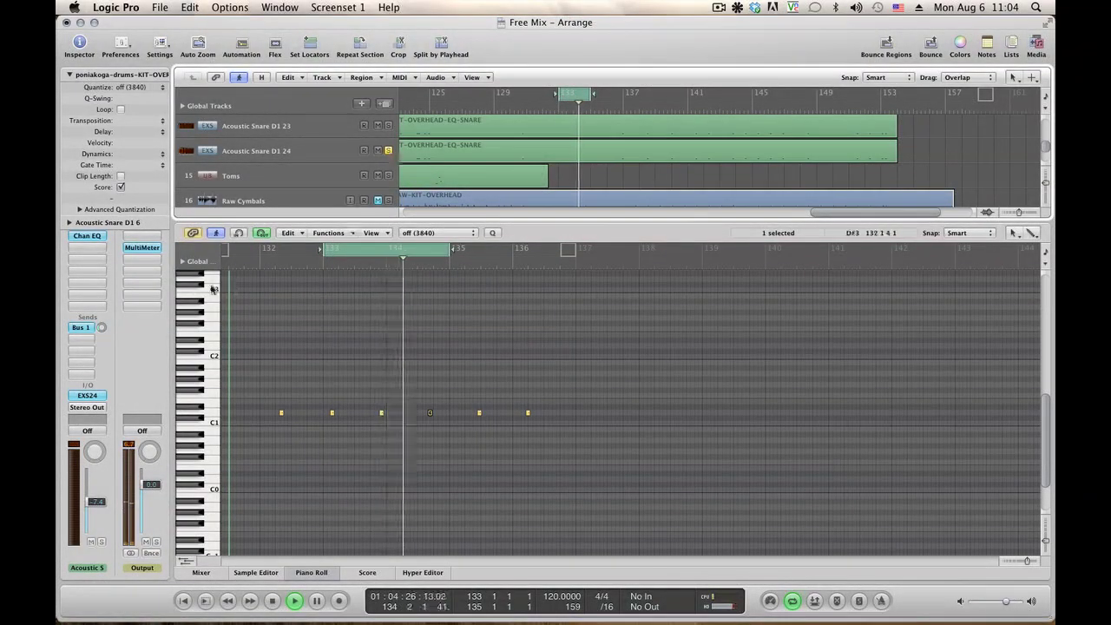
click(77, 328)
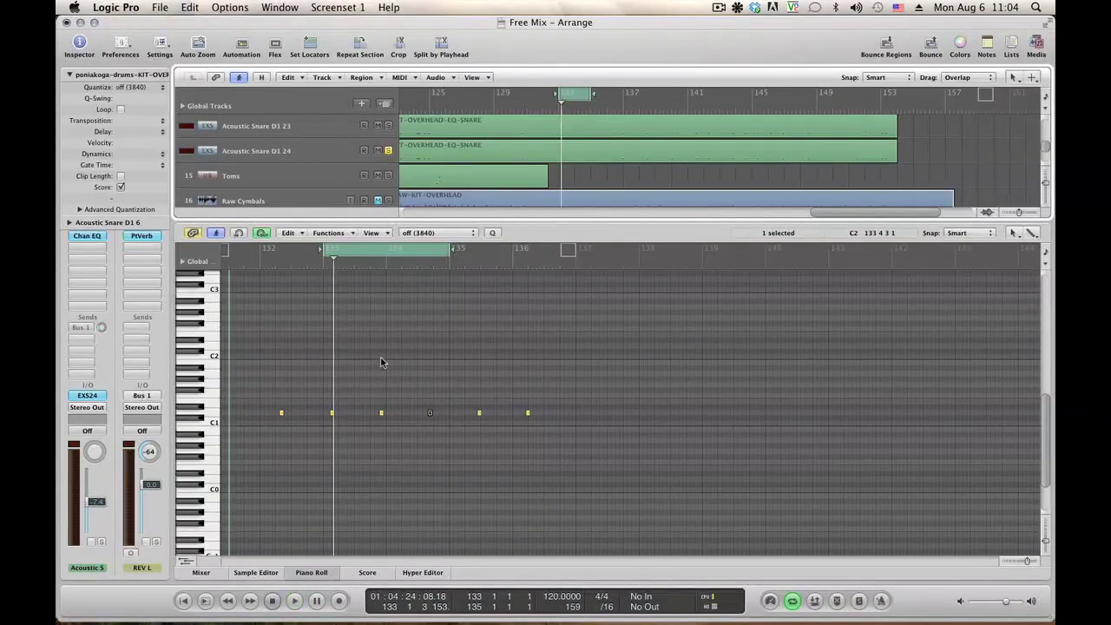
Select the note just before bar 134, switch to Acoustic Snare D1 24, and bypass its Bus 3 and Bus 4 sends while replaying the loop
click(383, 413)
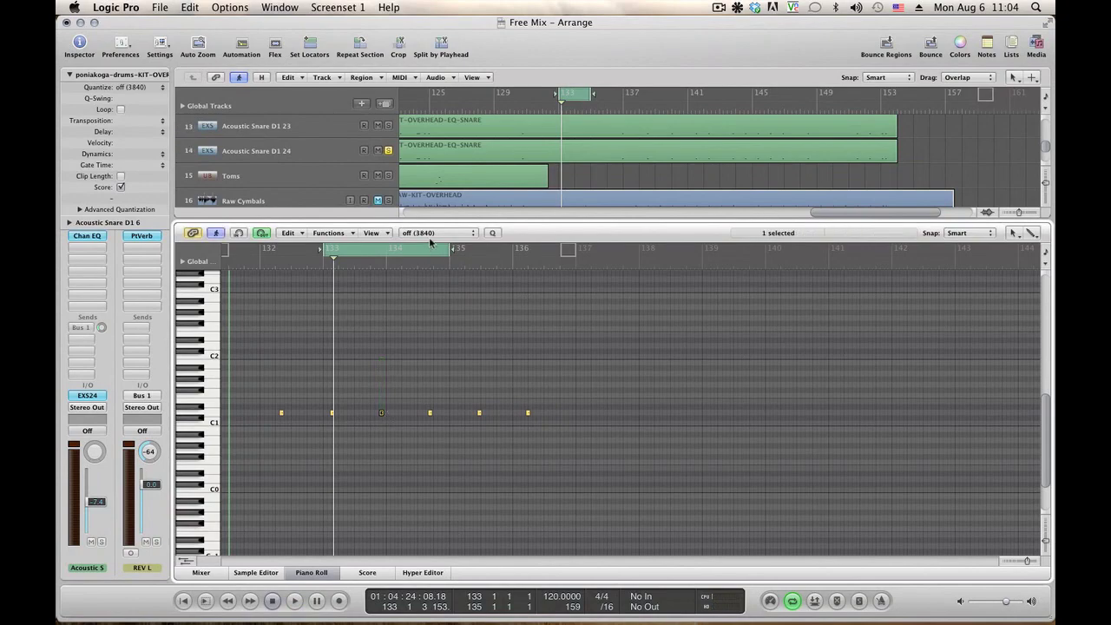
click(294, 153)
key(space)
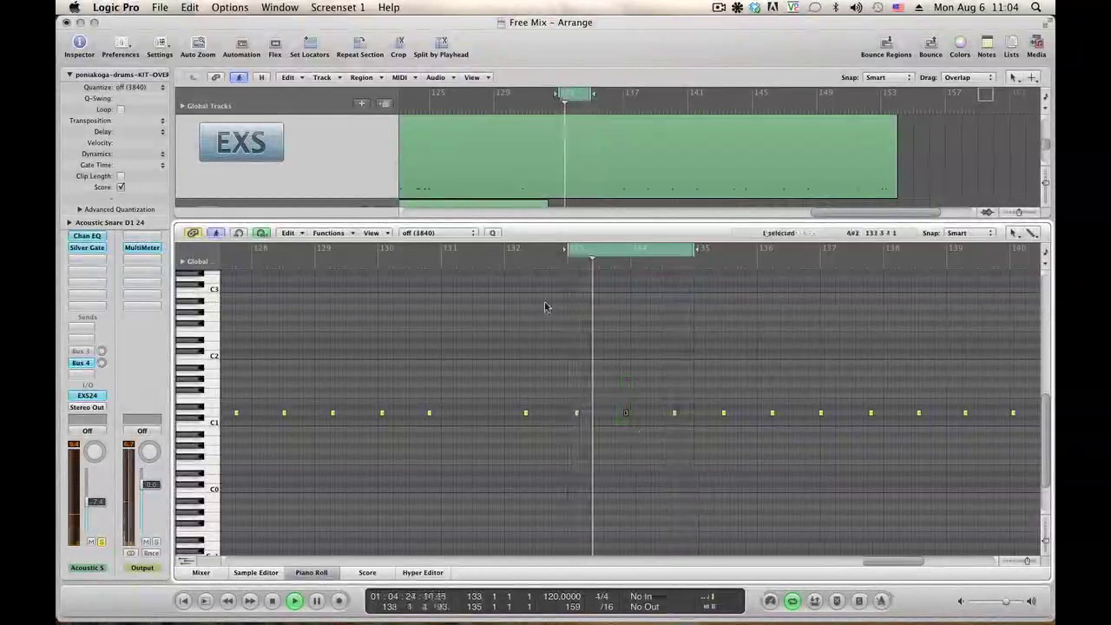
click(102, 362)
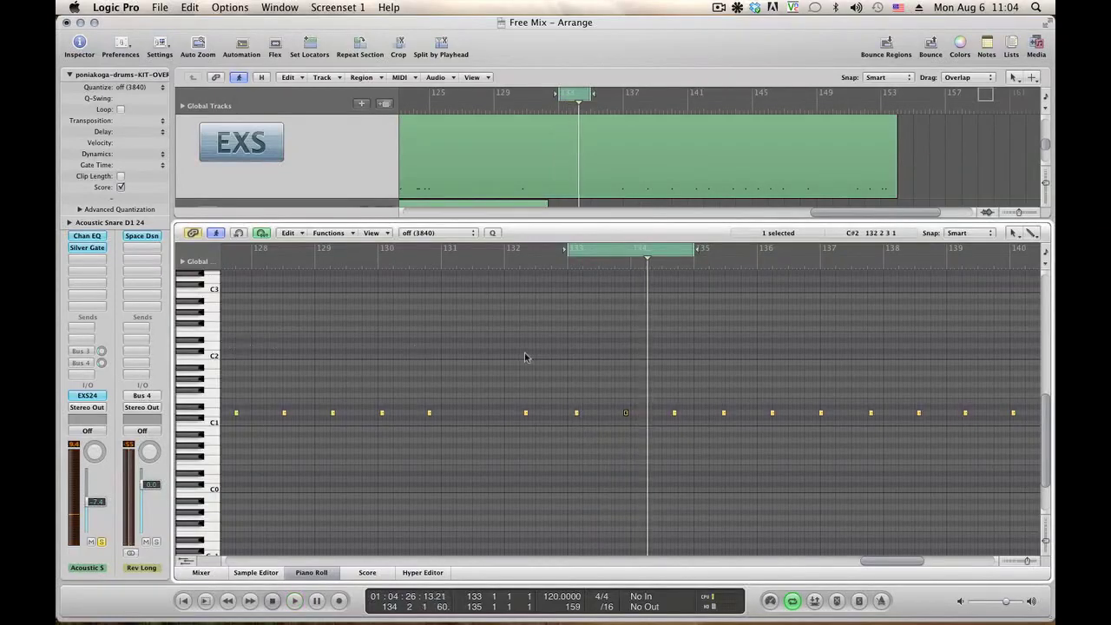
With the Event List open, move the selected Acoustic Snare D1 24 note to 133 4 3 31 while replaying the loop, and close the Piano Roll
click(1011, 43)
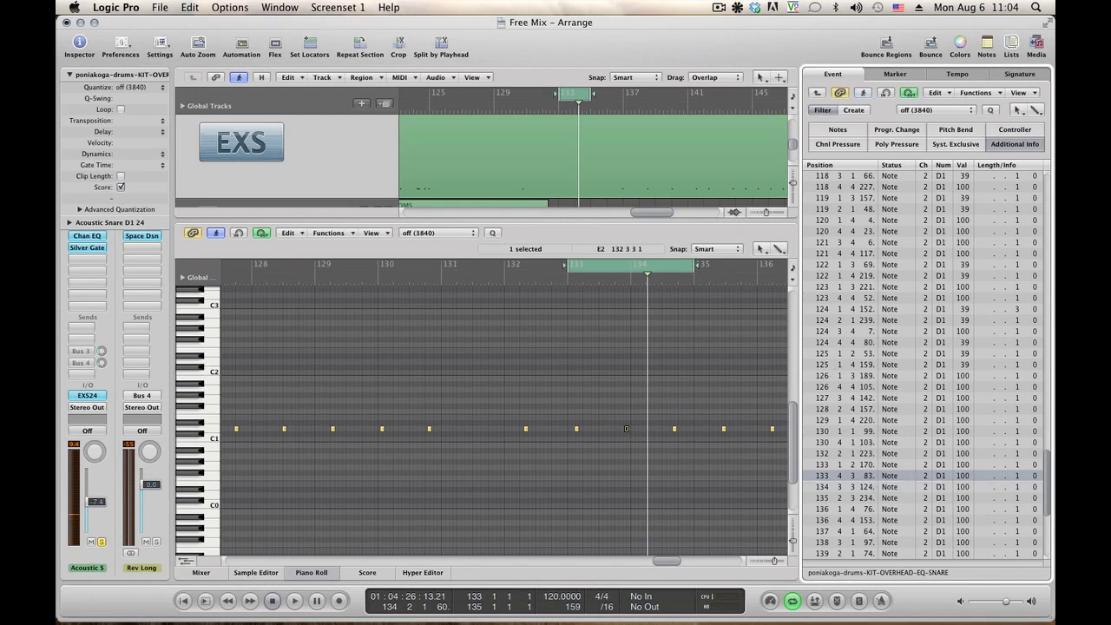
key(space)
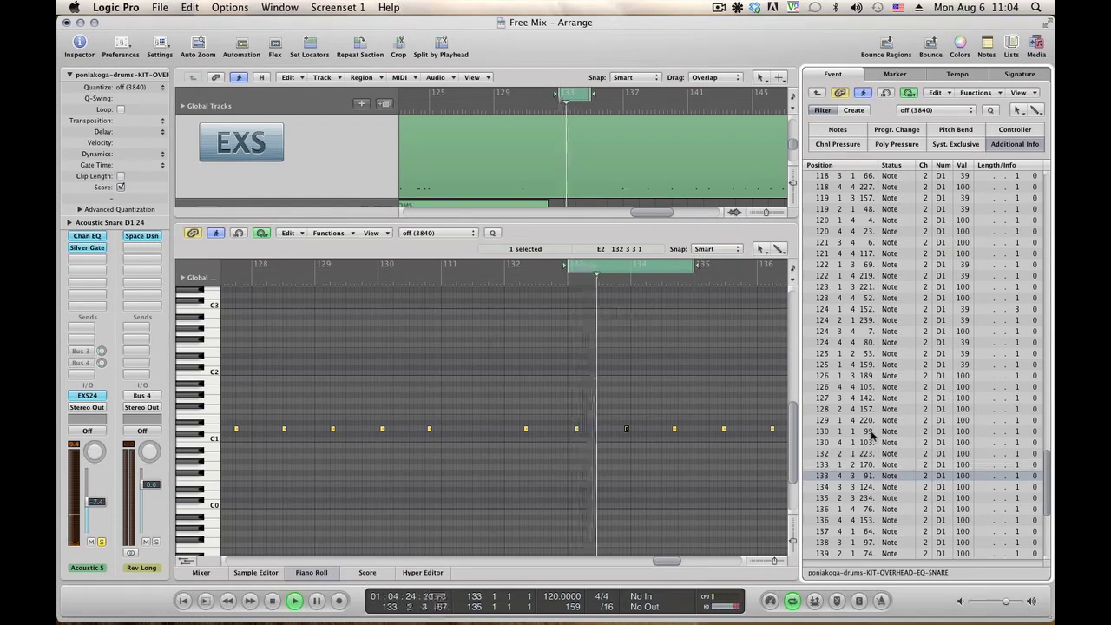
key(space)
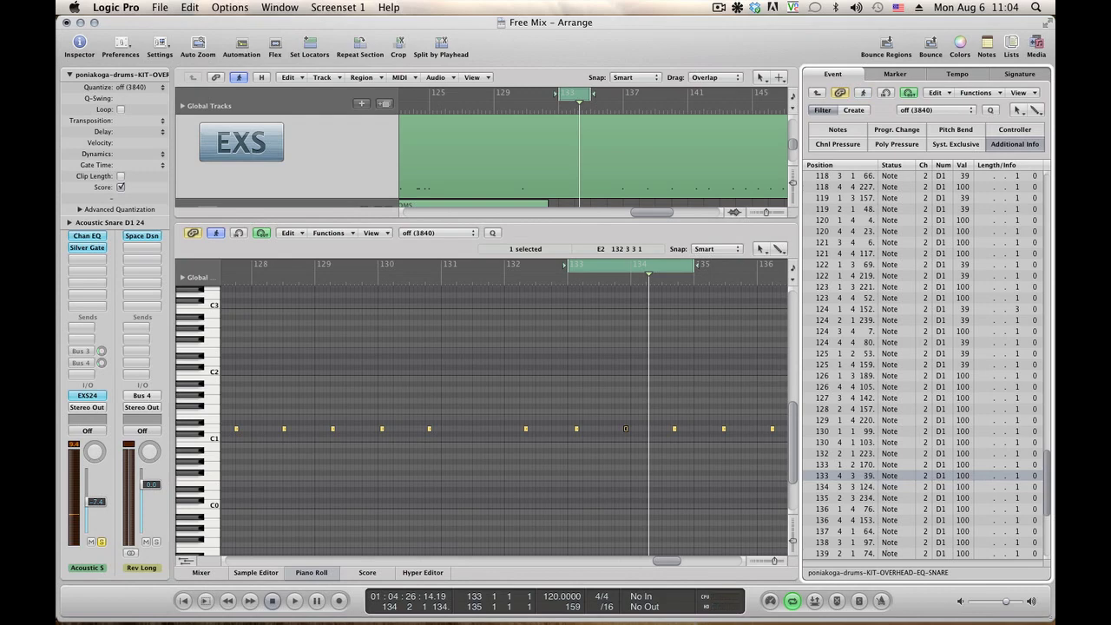
key(space)
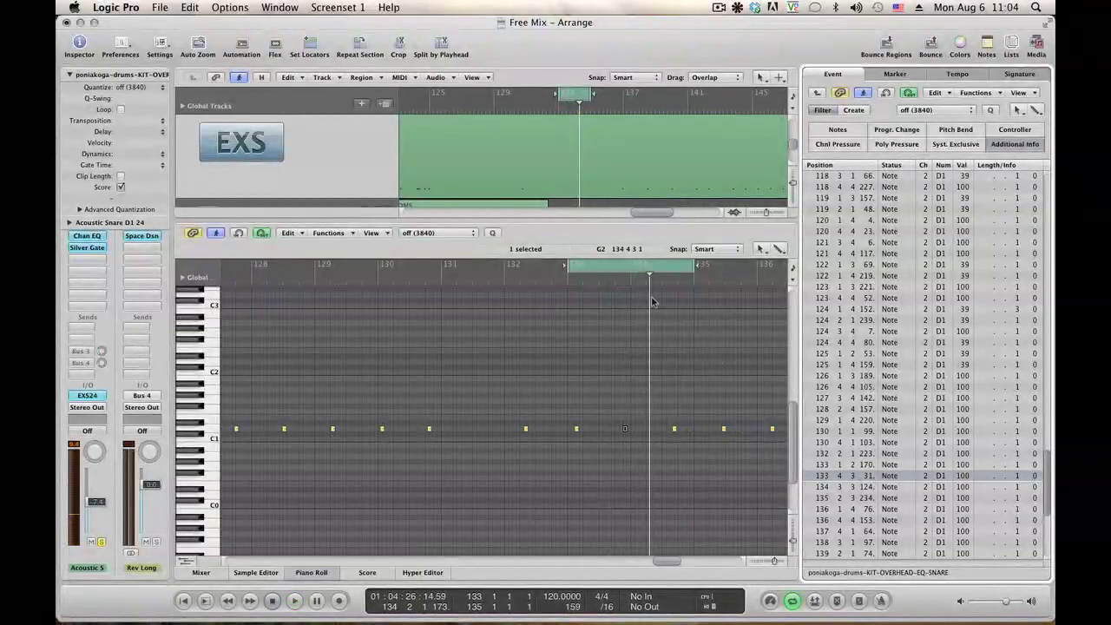
click(320, 573)
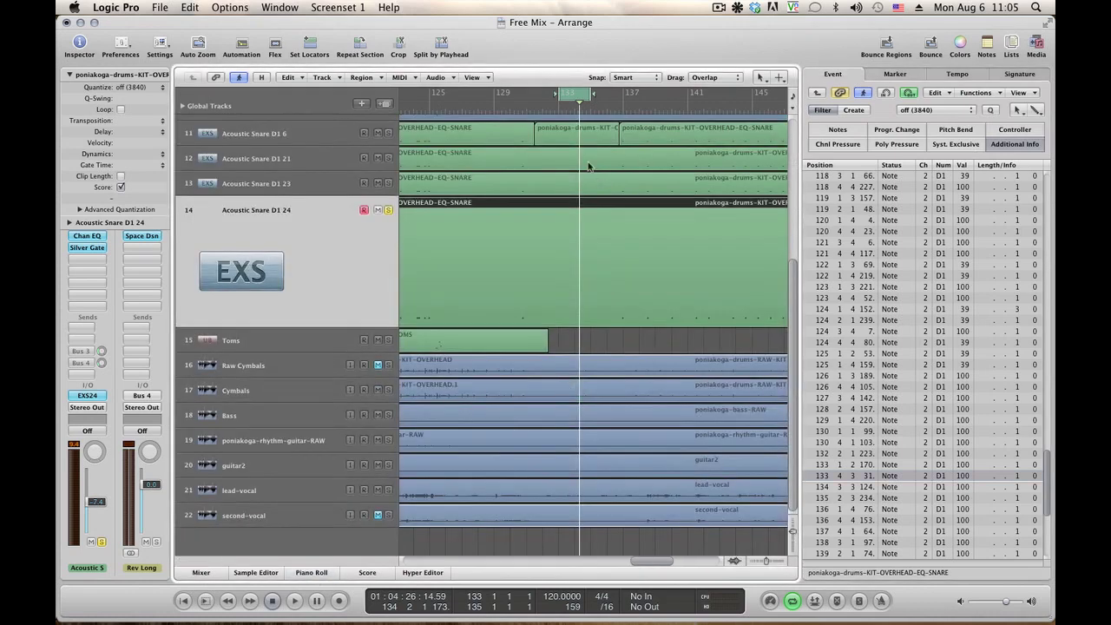
Compare the Acoustic Snare D1 23 and D1 24 event positions and set the matching D1 23 note to 133 4 3 31
click(579, 183)
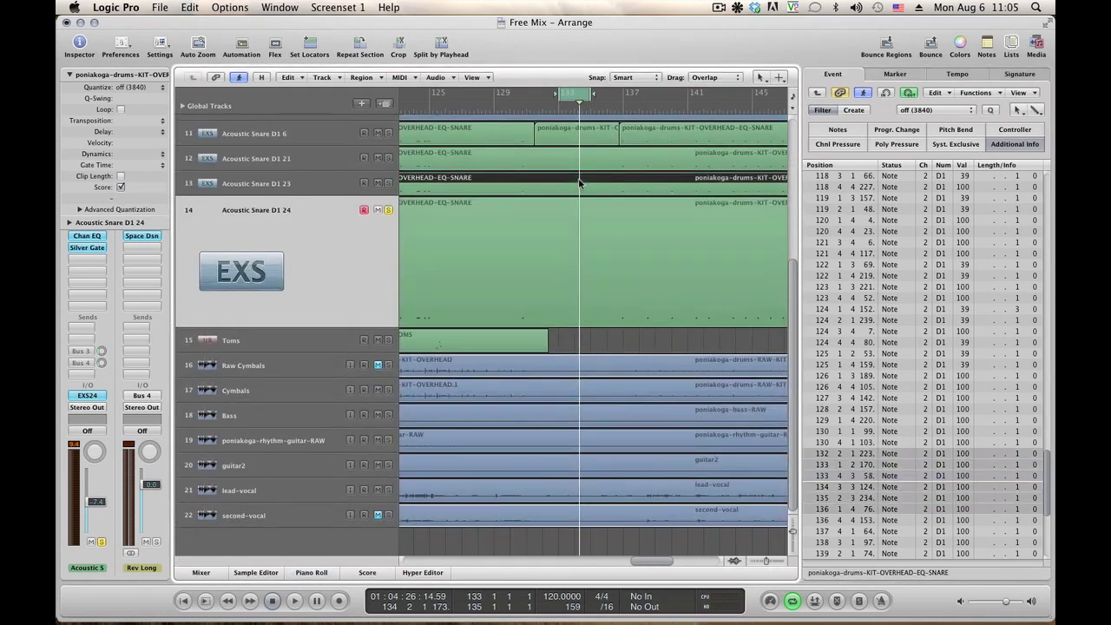
click(609, 238)
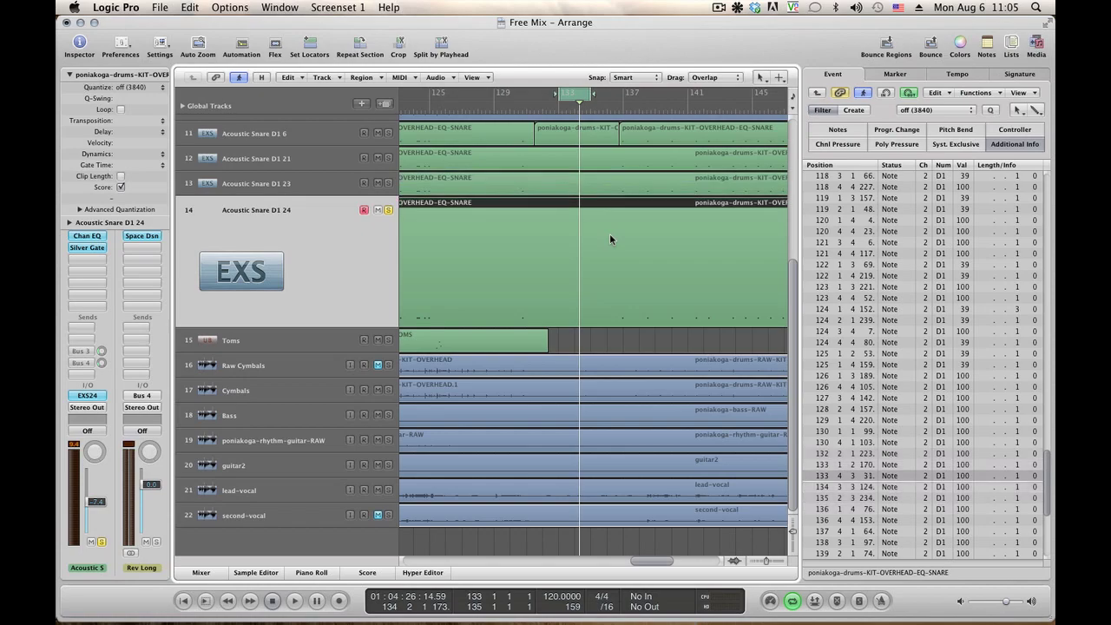
click(586, 177)
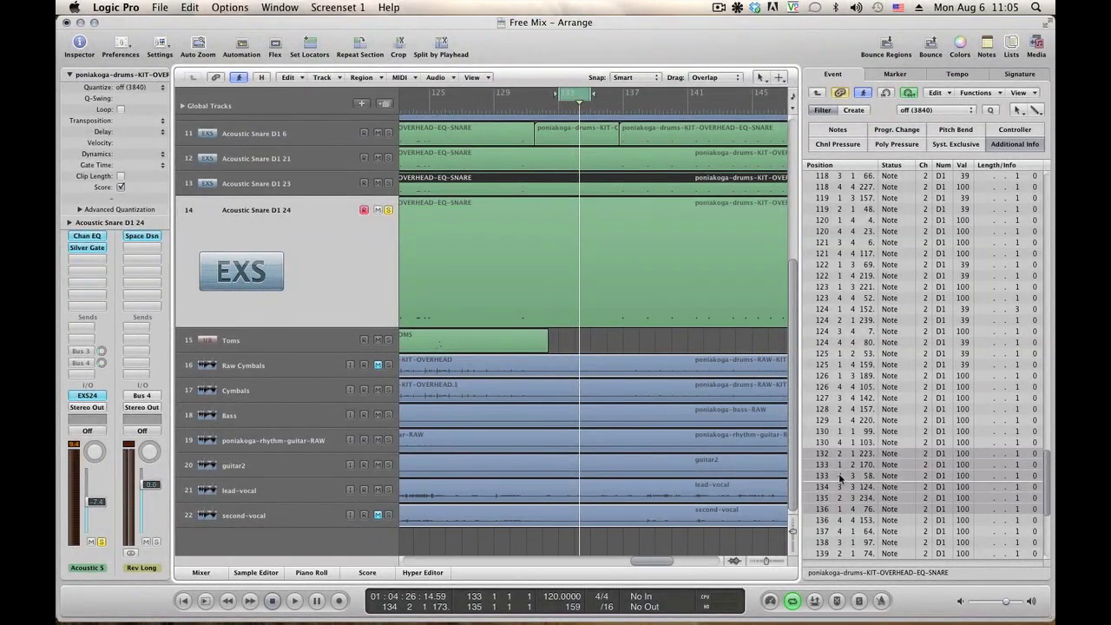
click(897, 477)
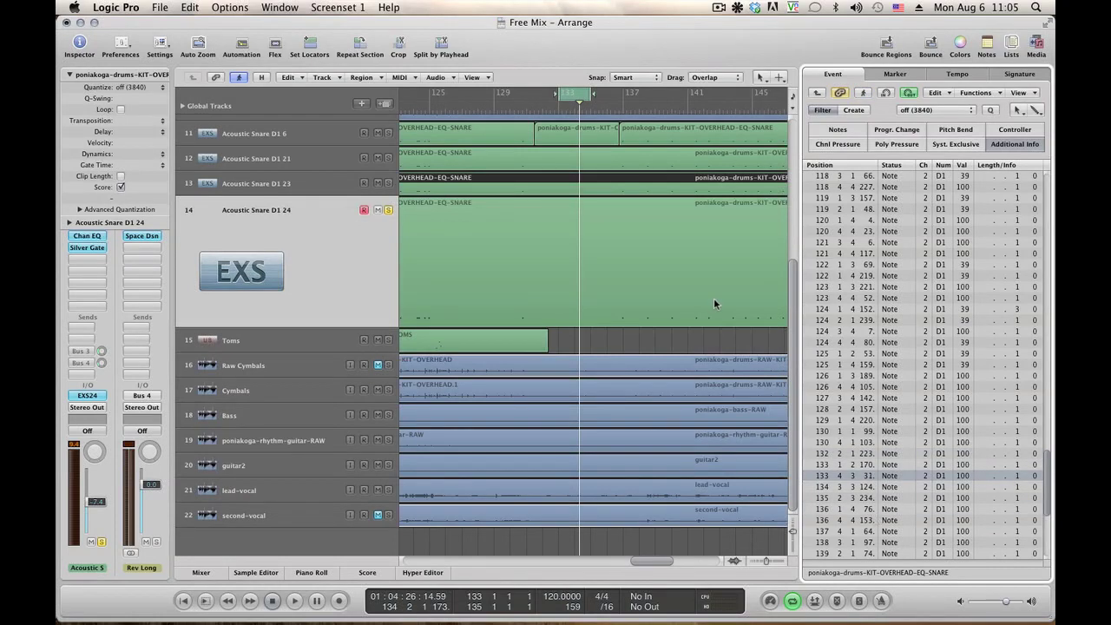
Set the matching notes in Acoustic Snare D1 21 and the middle D1 6 region to 133 4 3 31, and close the Event List
click(610, 161)
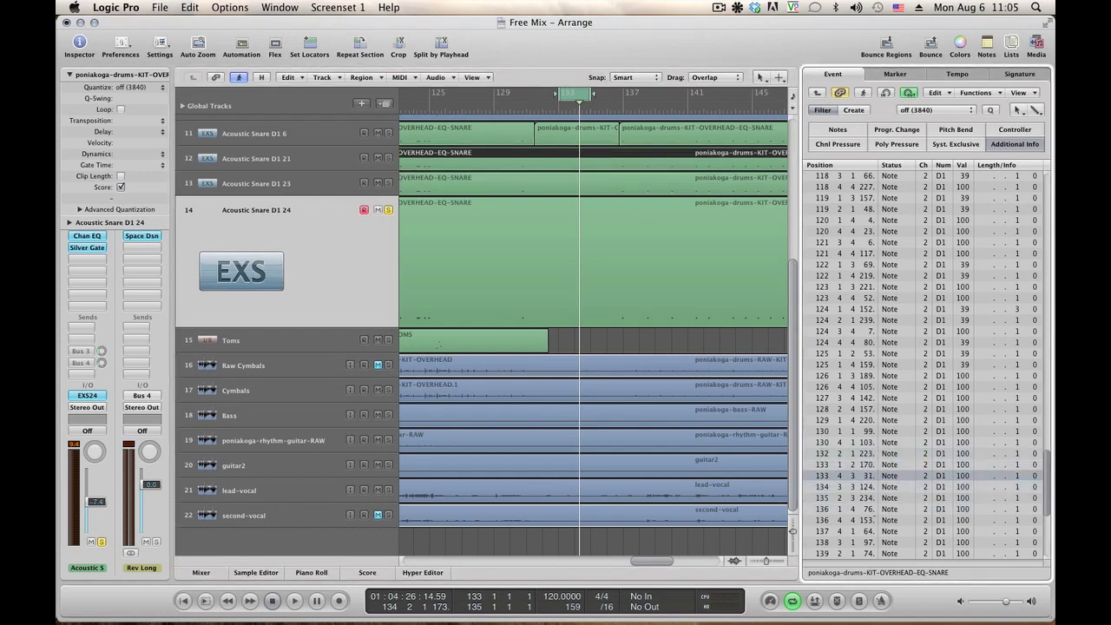
click(566, 144)
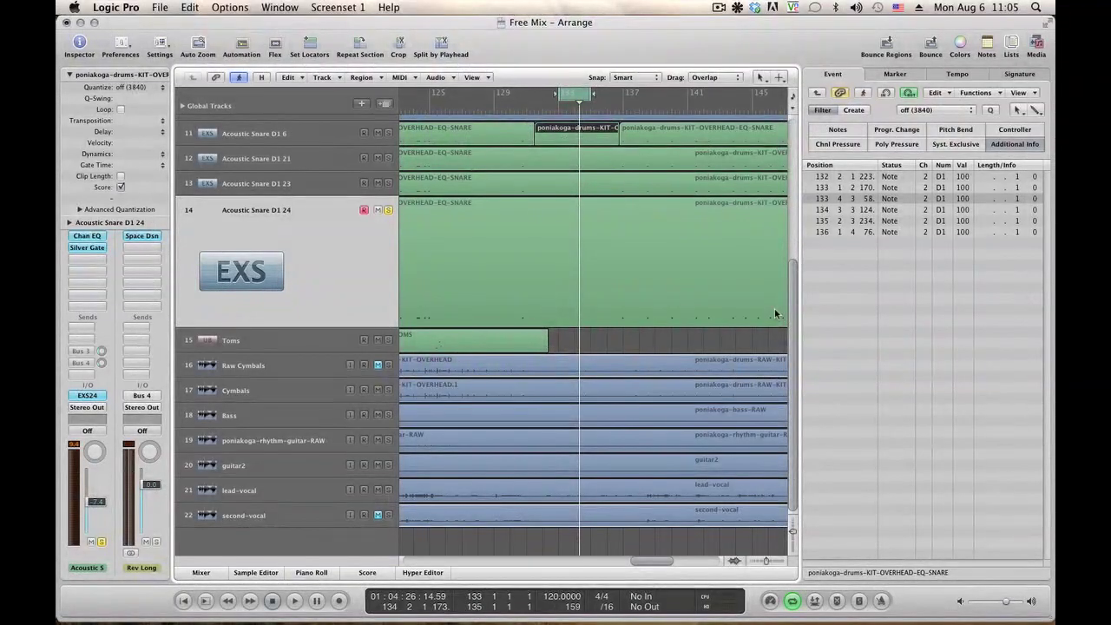
drag(871, 199, 870, 203)
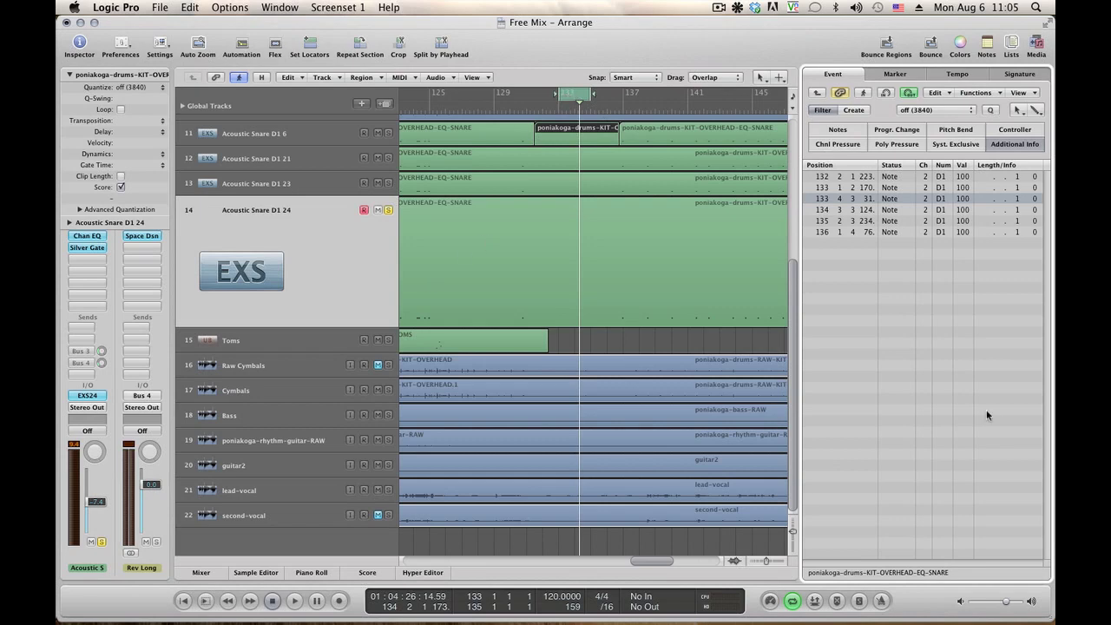
click(1019, 48)
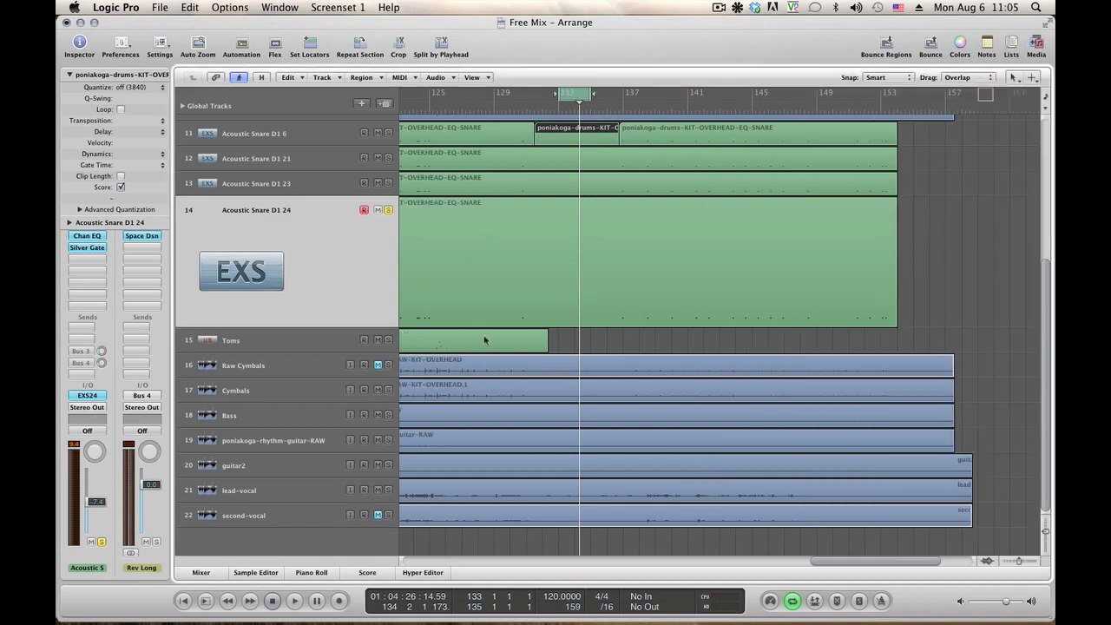
Check the section with Kick, Snare and the four sampled snares soloed, then clear the solos, disable cycling and return to the project start
scroll(380, 230, up, 3)
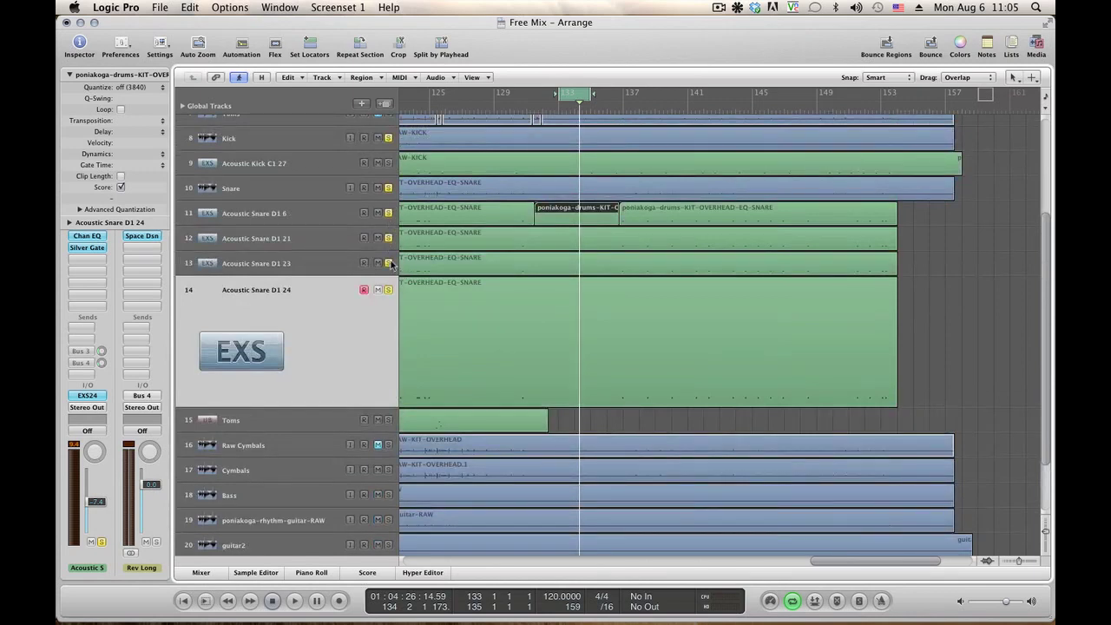
key(space)
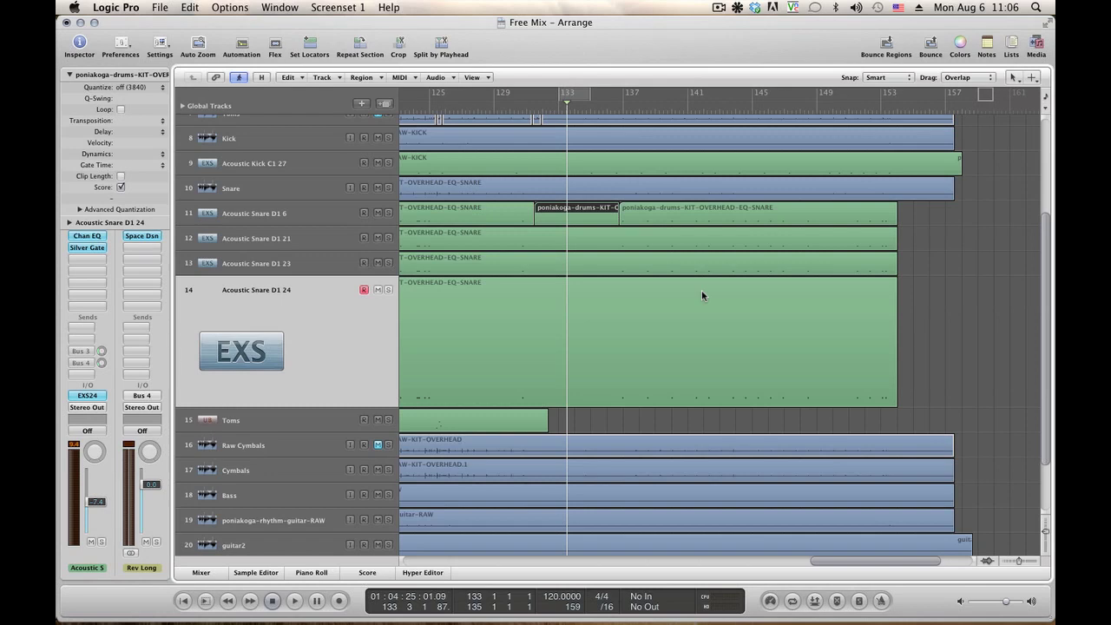
key(Return)
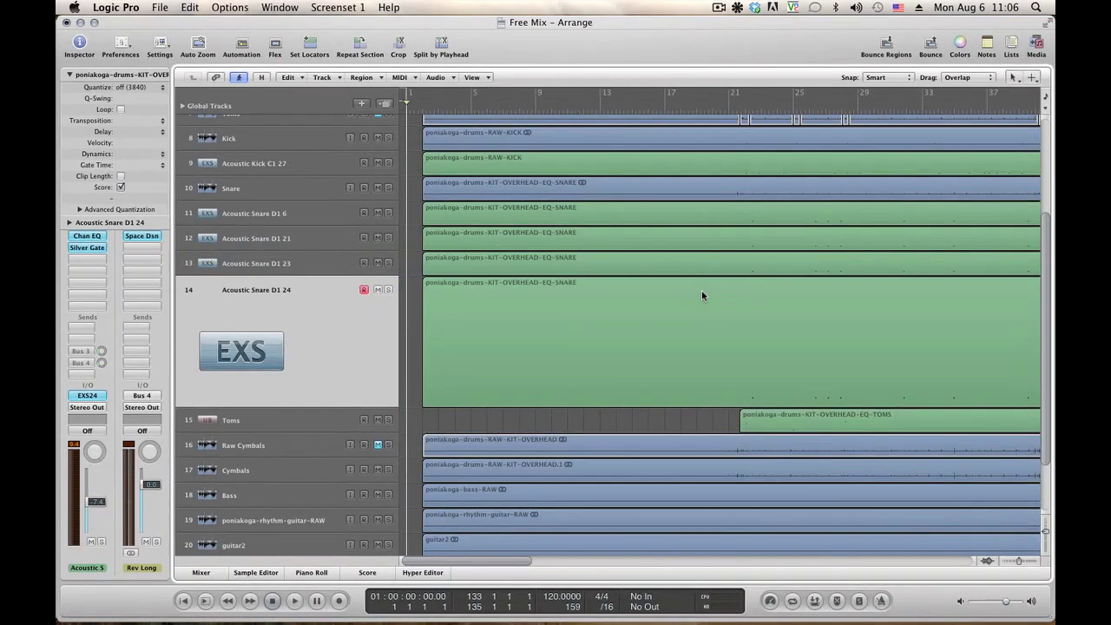
Select the Cymbals track and solo it during playback from around bar 21
scroll(630, 249, down, 3)
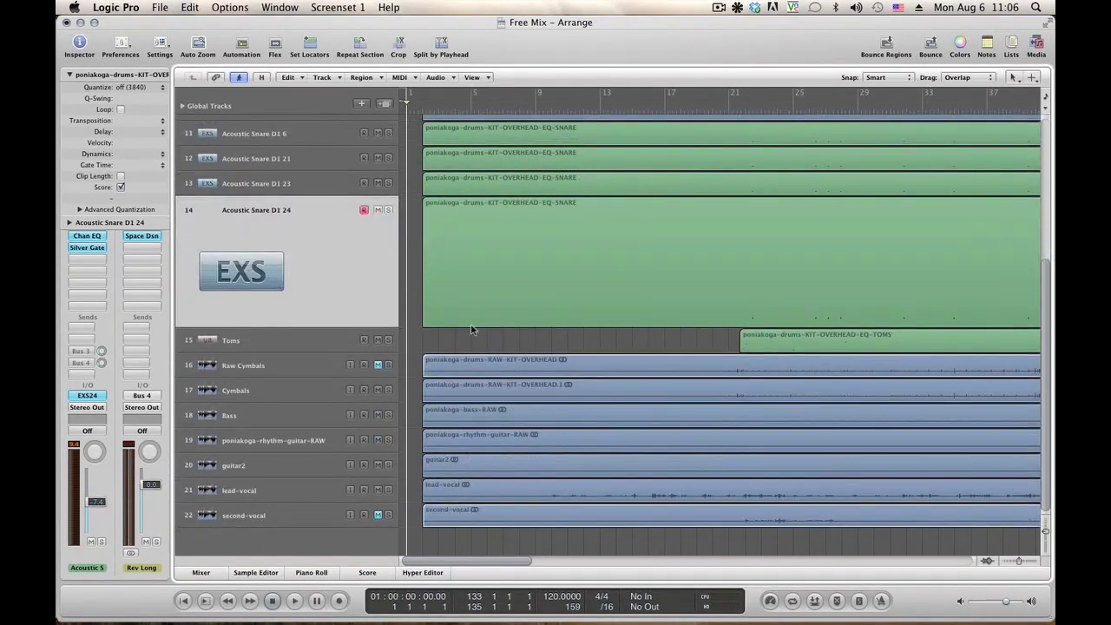
click(258, 395)
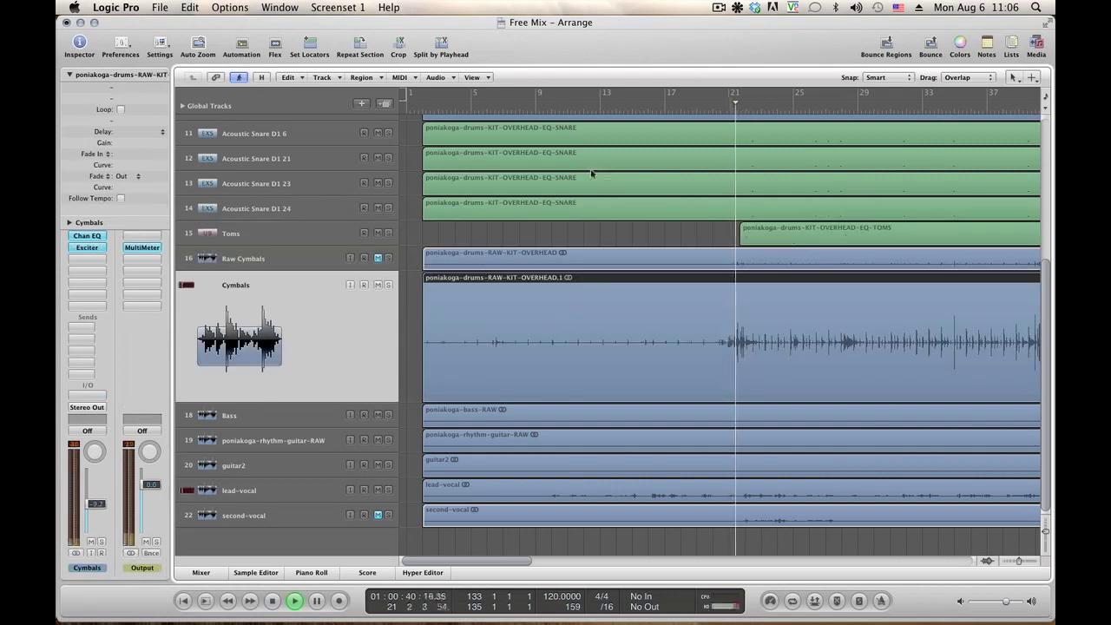
click(388, 286)
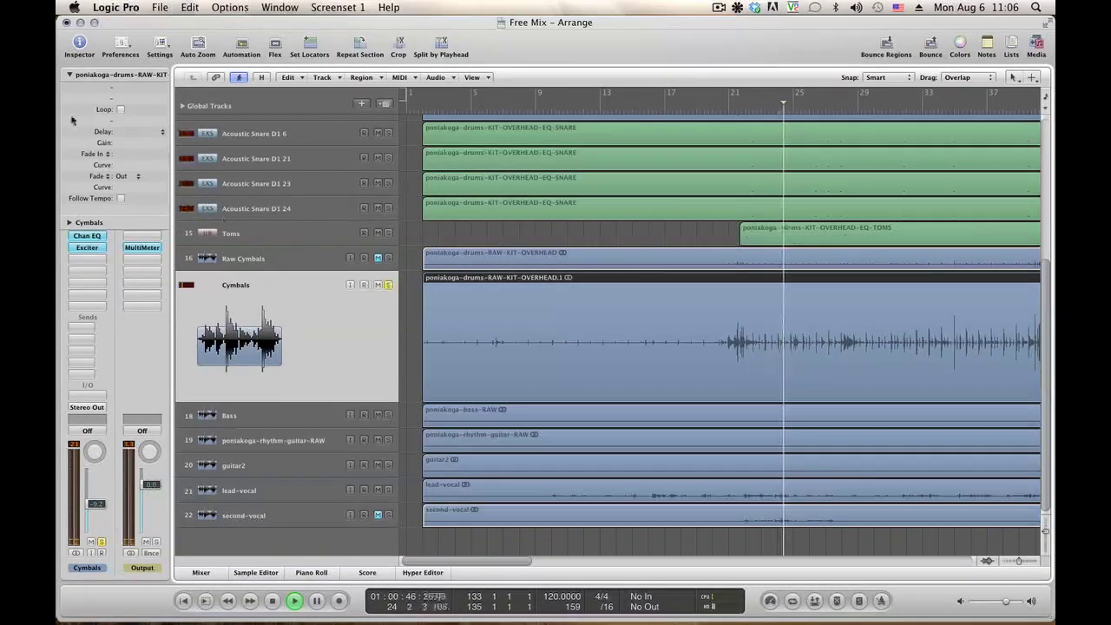
Collapse the region inspector and examine the Channel EQ and Exciter settings on the Cymbals track
click(69, 76)
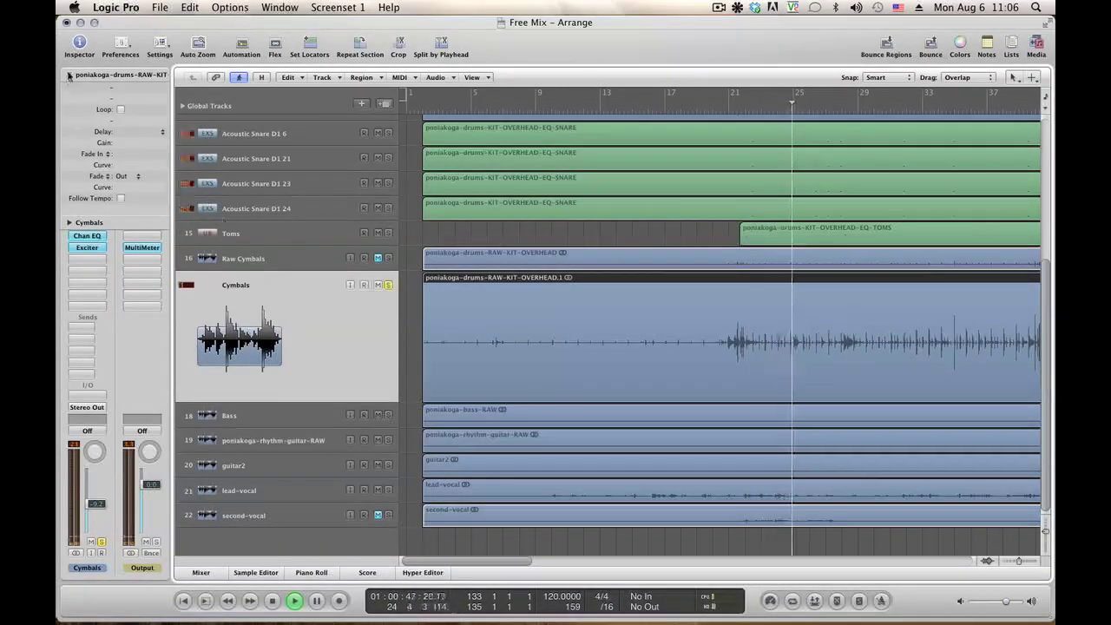
click(98, 238)
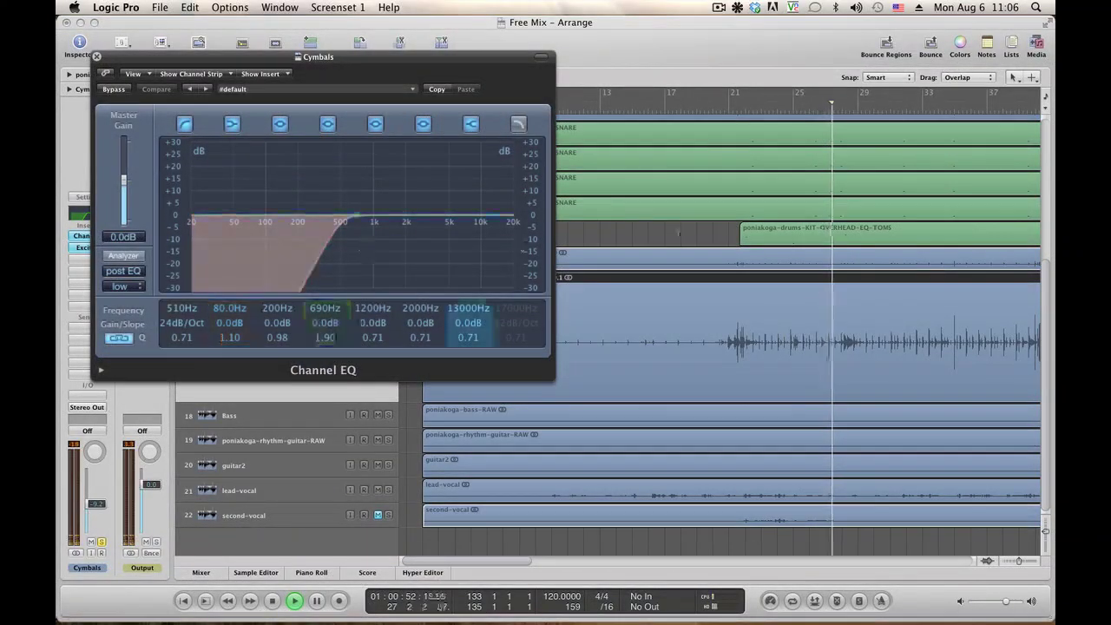
click(97, 57)
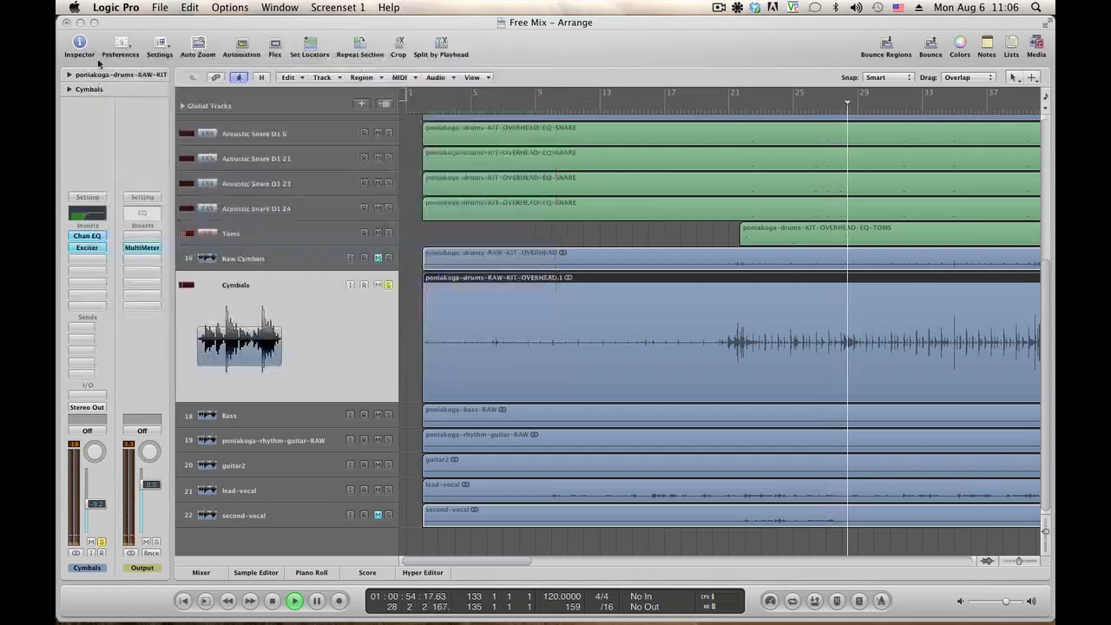
click(92, 247)
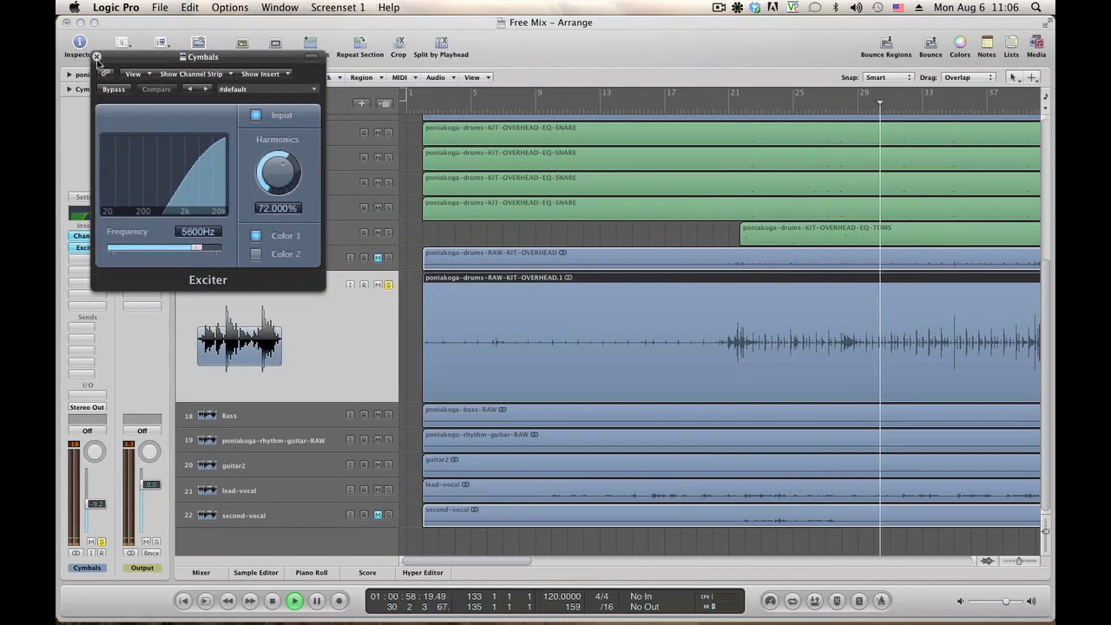
click(97, 57)
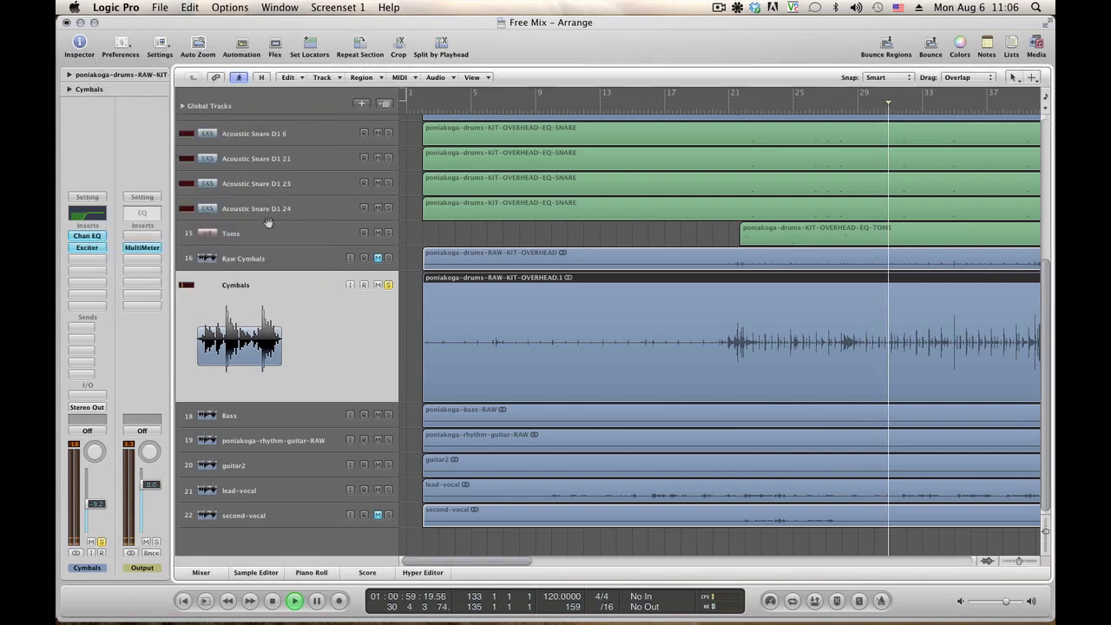
Mute Cymbals, unmute and solo Raw Cymbals, and play a loop from bar 25 to bar 37
click(377, 285)
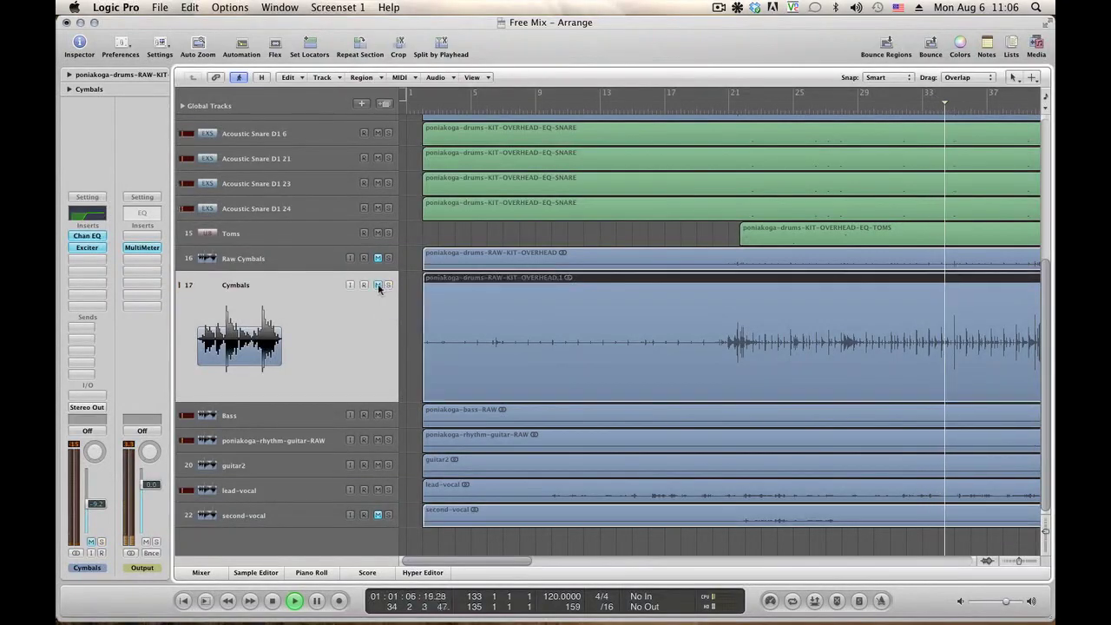
click(318, 263)
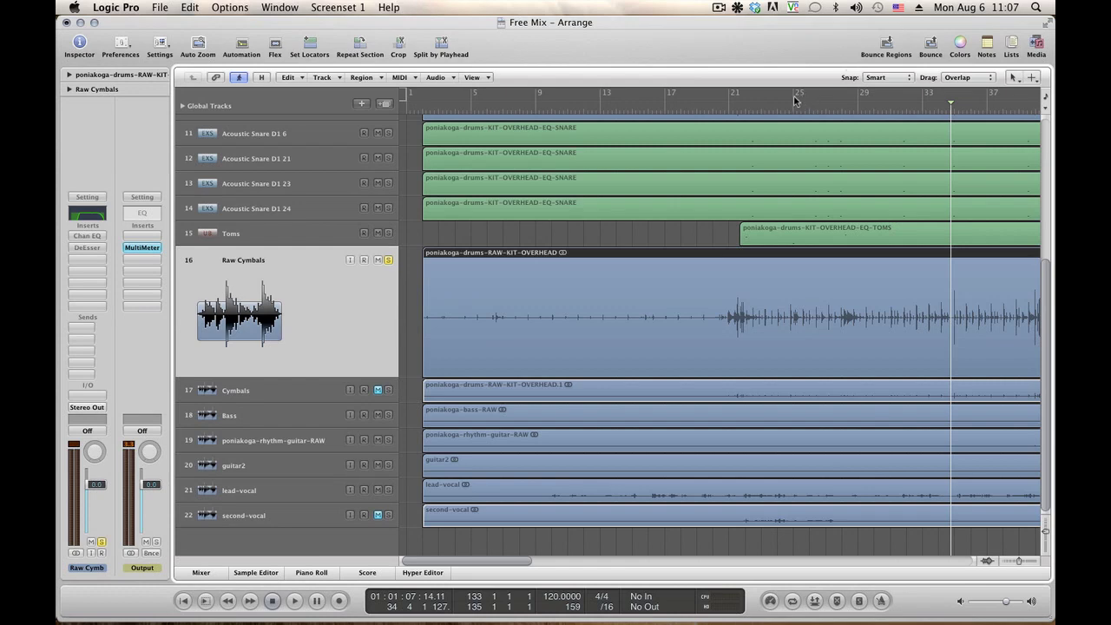
drag(793, 100, 988, 98)
key(space)
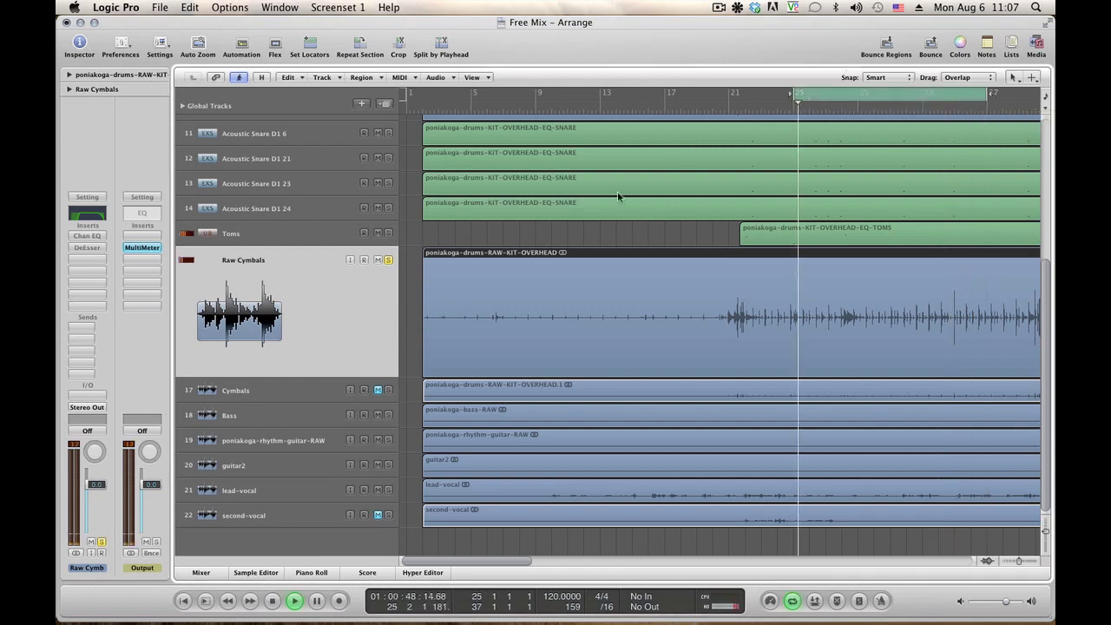
Remove the Channel EQ and DeEsser inserts from the Raw Cymbals channel strip
click(94, 238)
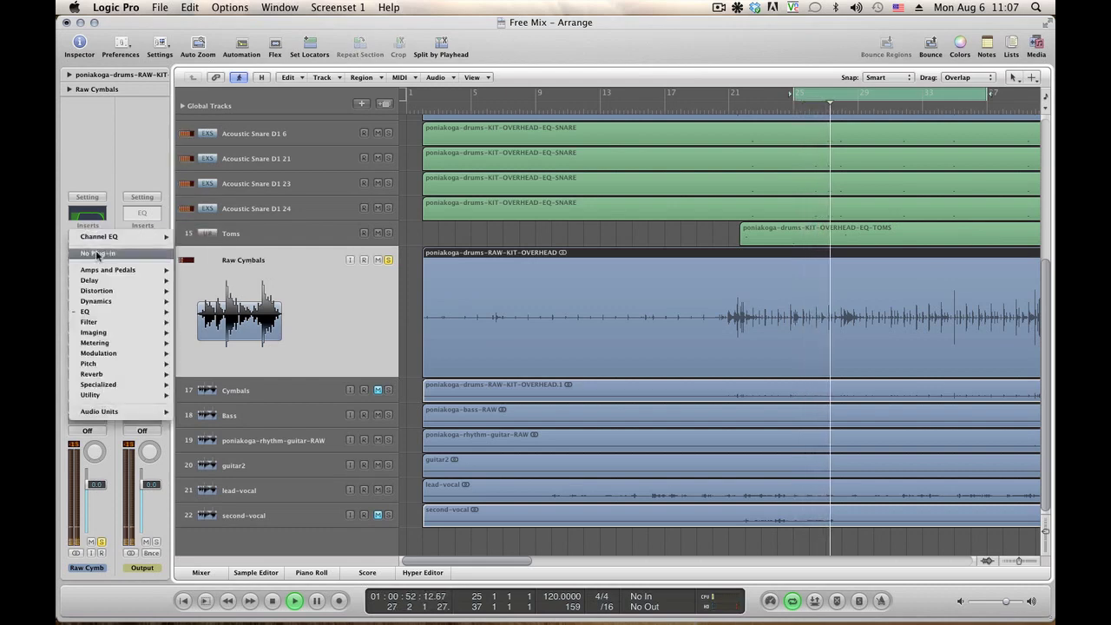
click(96, 254)
click(97, 252)
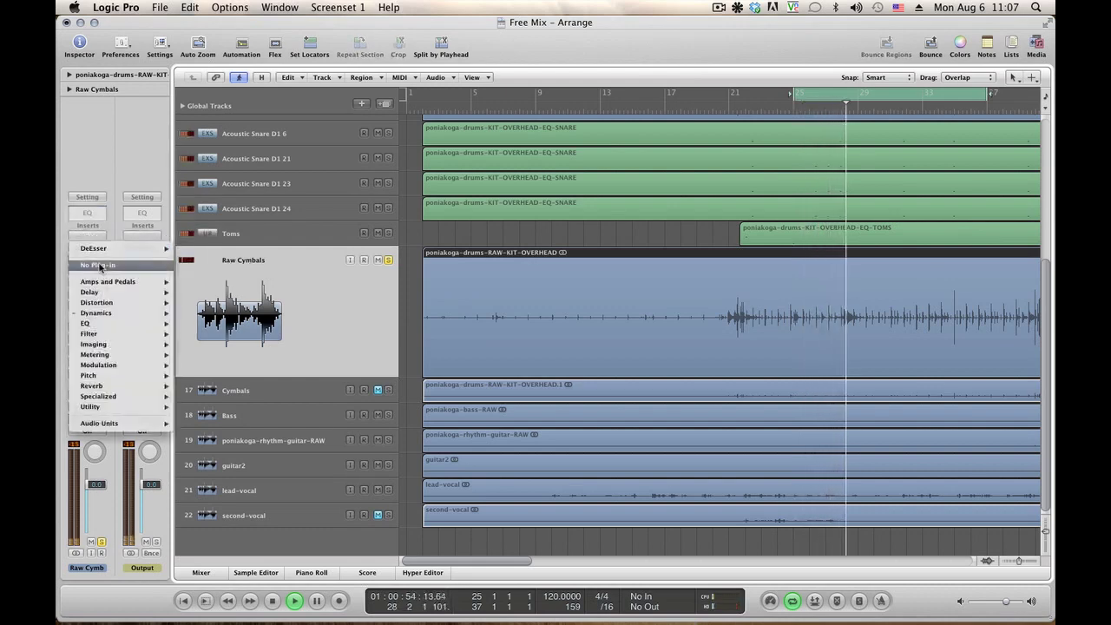
click(100, 265)
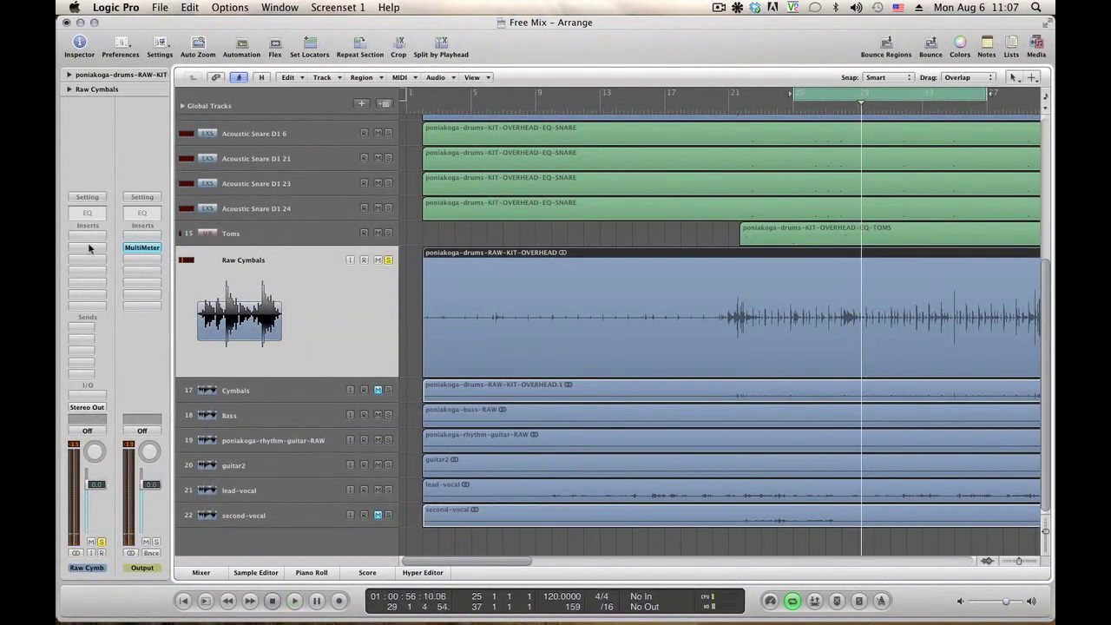
Stop playback and insert a Multipressor on the Raw Cymbals channel strip
click(89, 248)
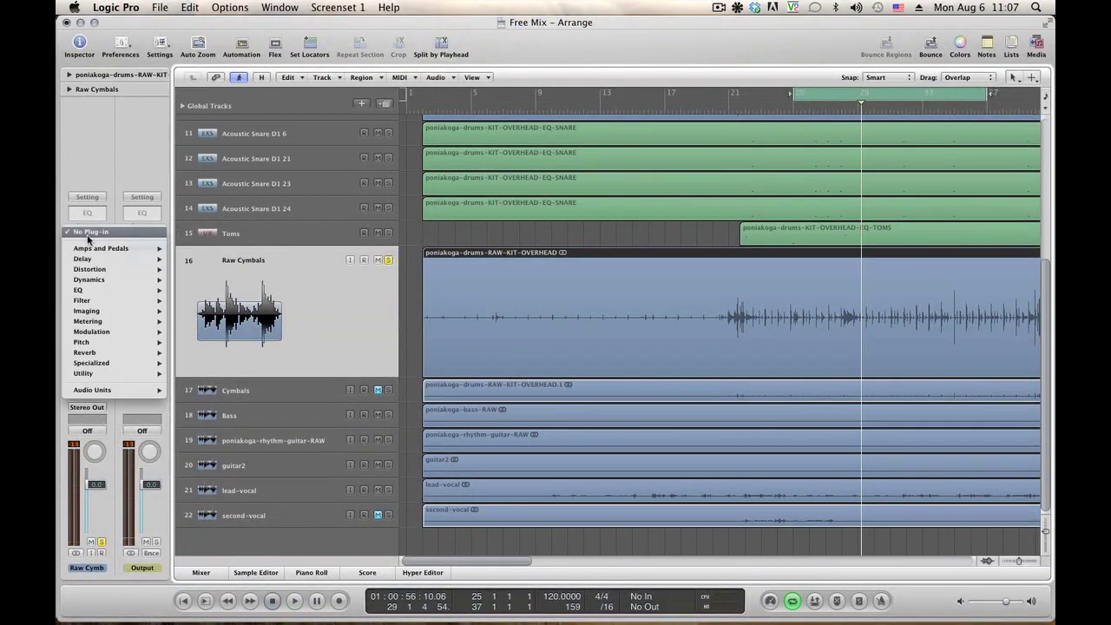
mouse_move(121, 295)
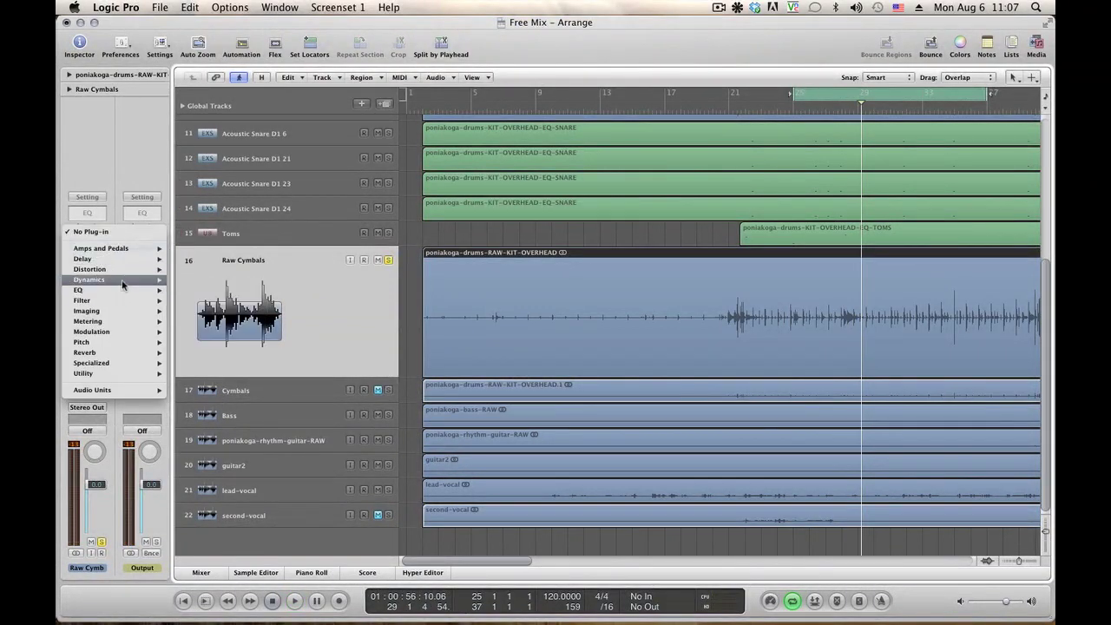
mouse_move(220, 295)
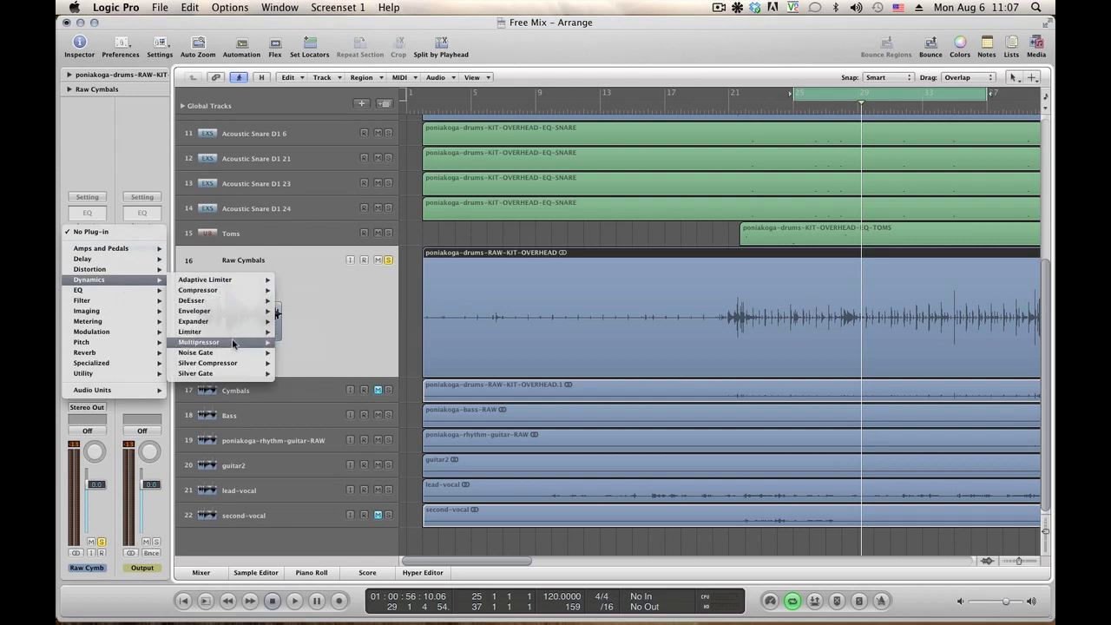
click(297, 343)
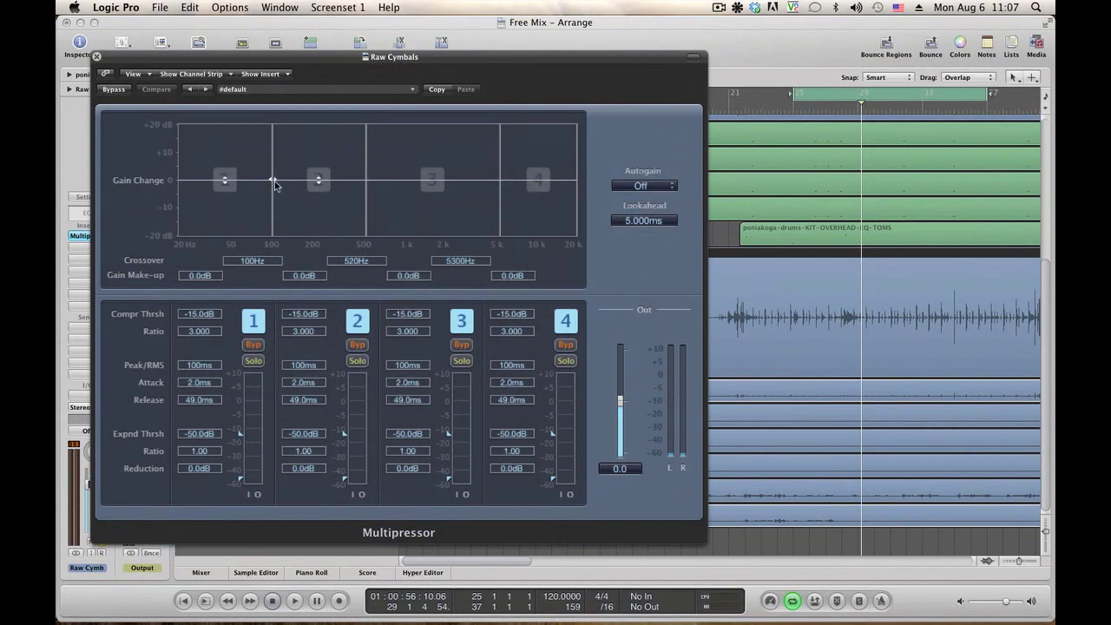
During playback, solo band 1 and set its gain make-up to -20 dB, upper crossover to 260 Hz and compression threshold to -37 dB
mouse_move(279, 182)
mouse_down()
mouse_move(347, 183)
mouse_move(270, 186)
mouse_up()
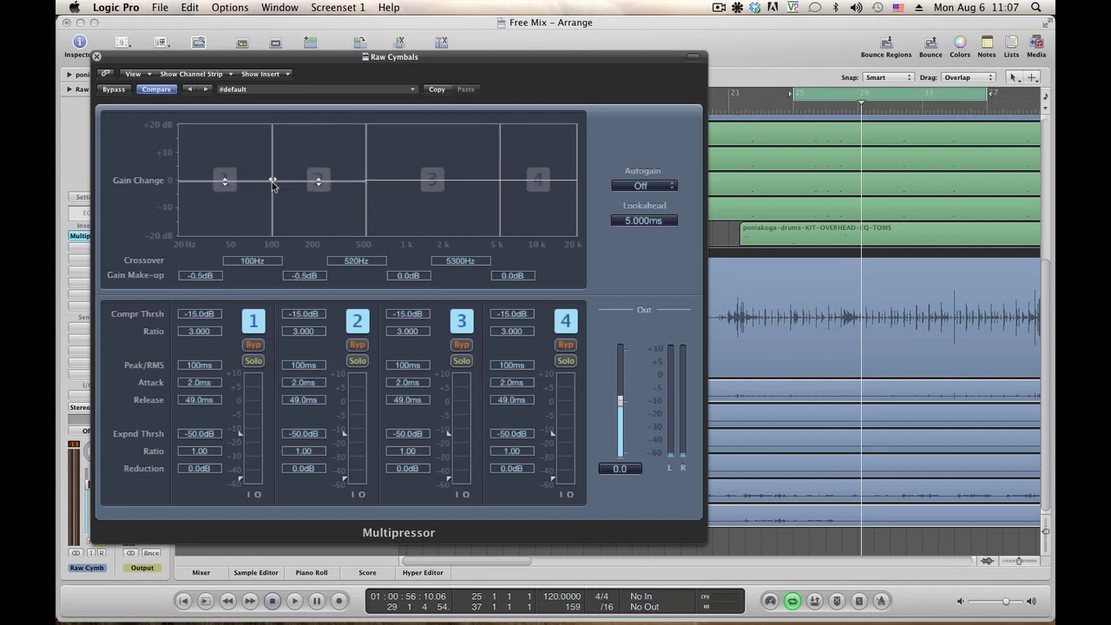
key(space)
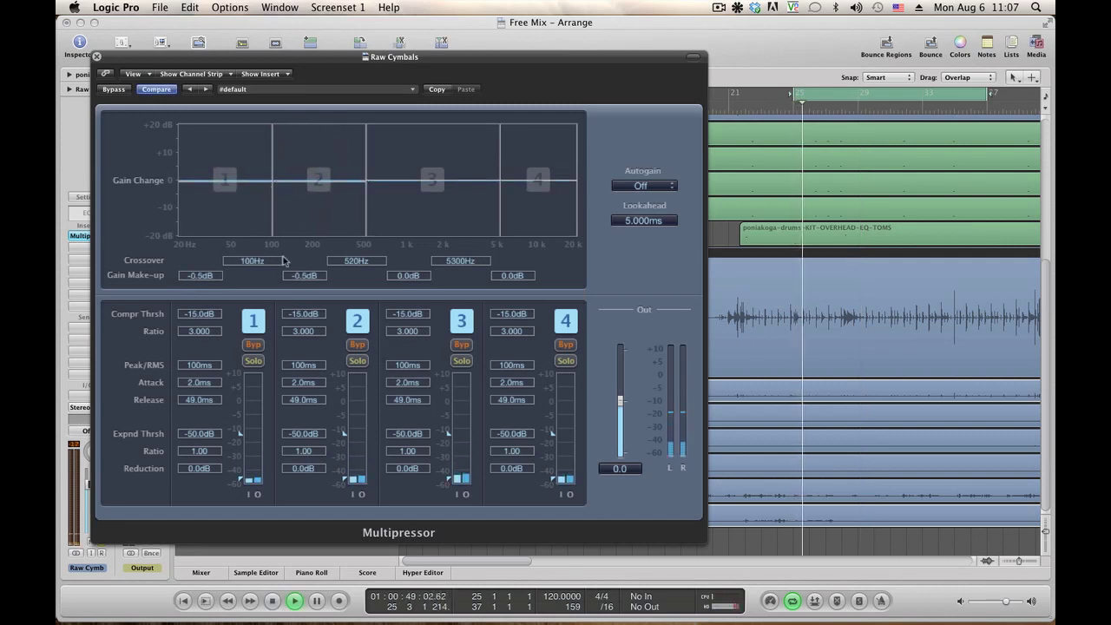
click(252, 361)
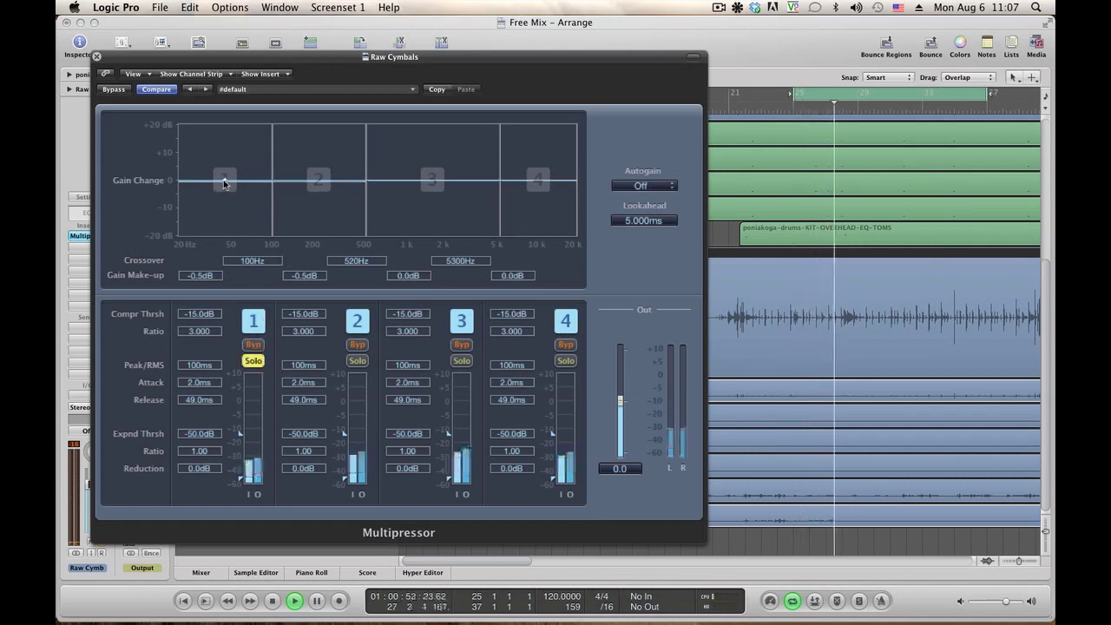
drag(223, 180, 224, 264)
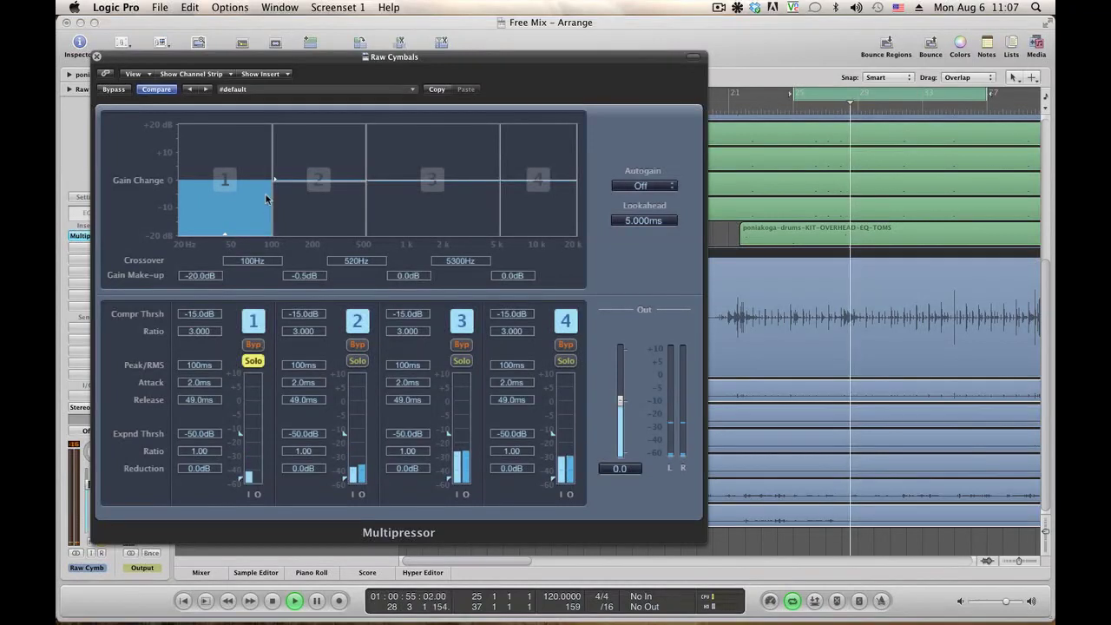
drag(272, 184, 326, 183)
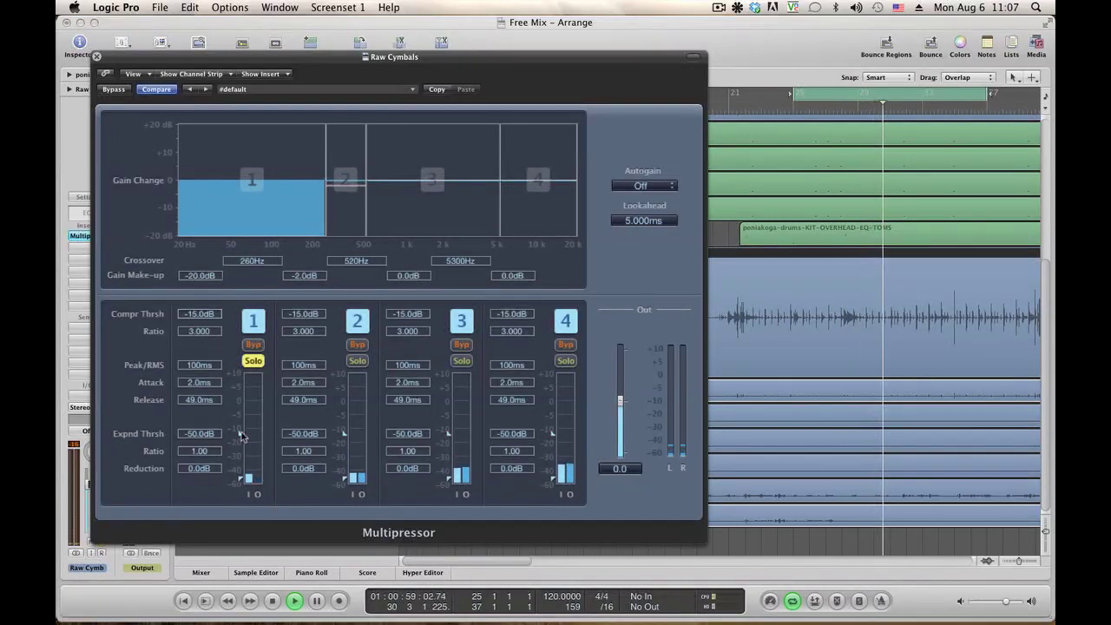
drag(242, 437, 243, 465)
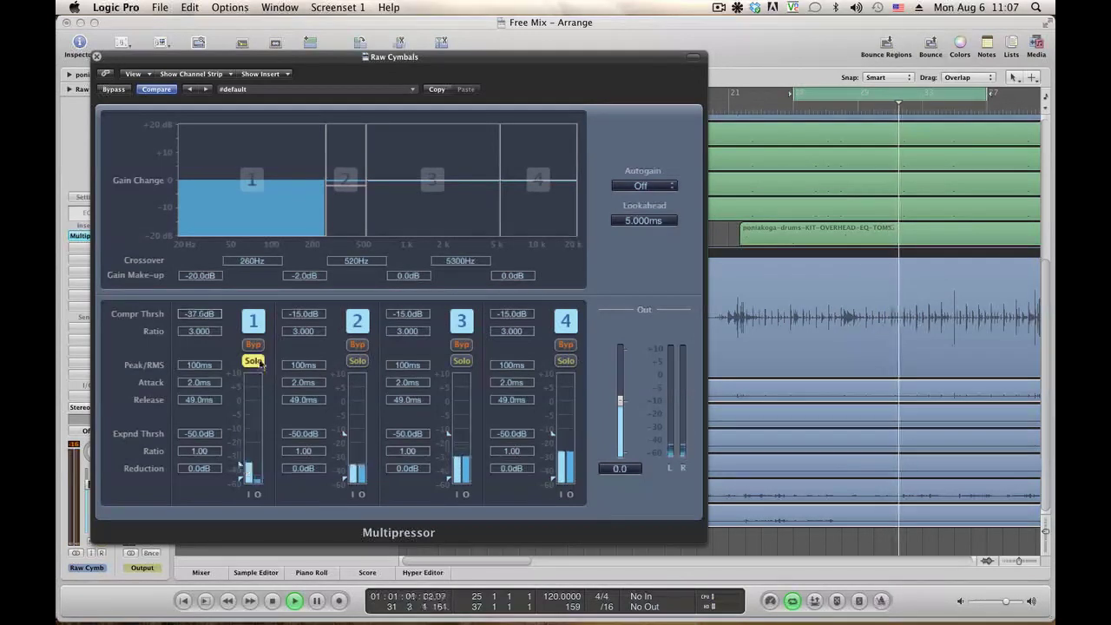
Compare band 1 bypassed and processed, clear its solo, and listen with the band switched off and back on
click(255, 346)
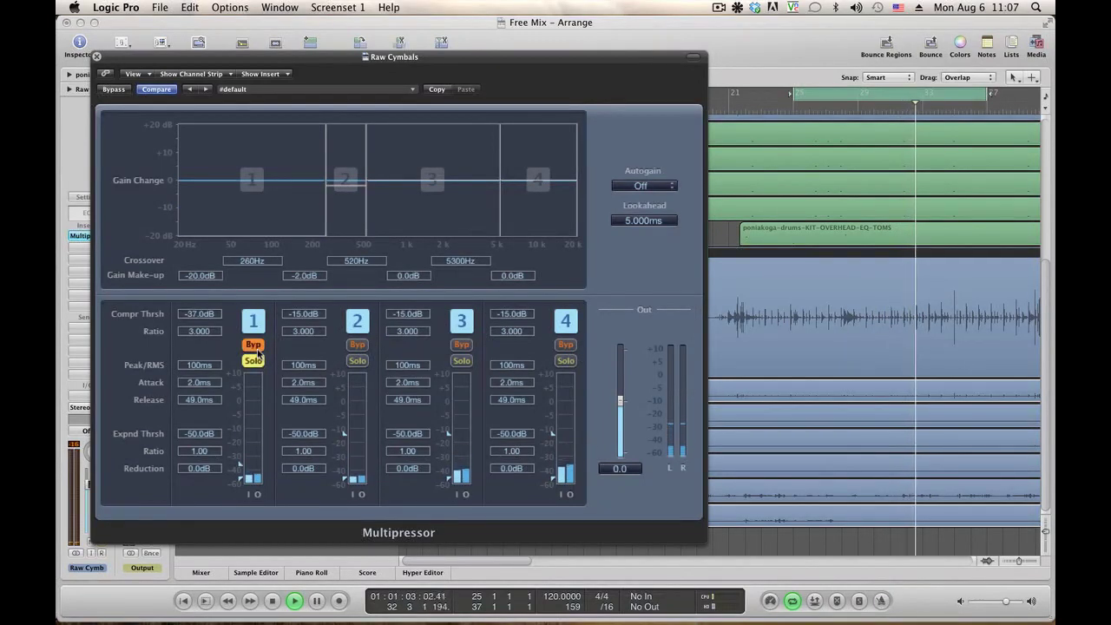
click(257, 347)
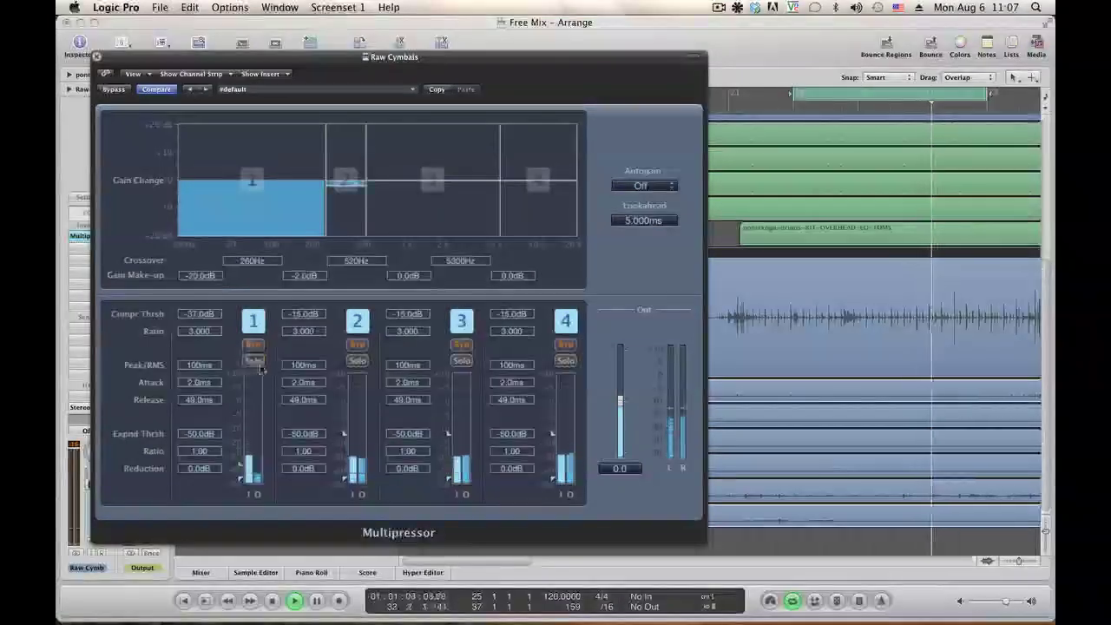
click(257, 321)
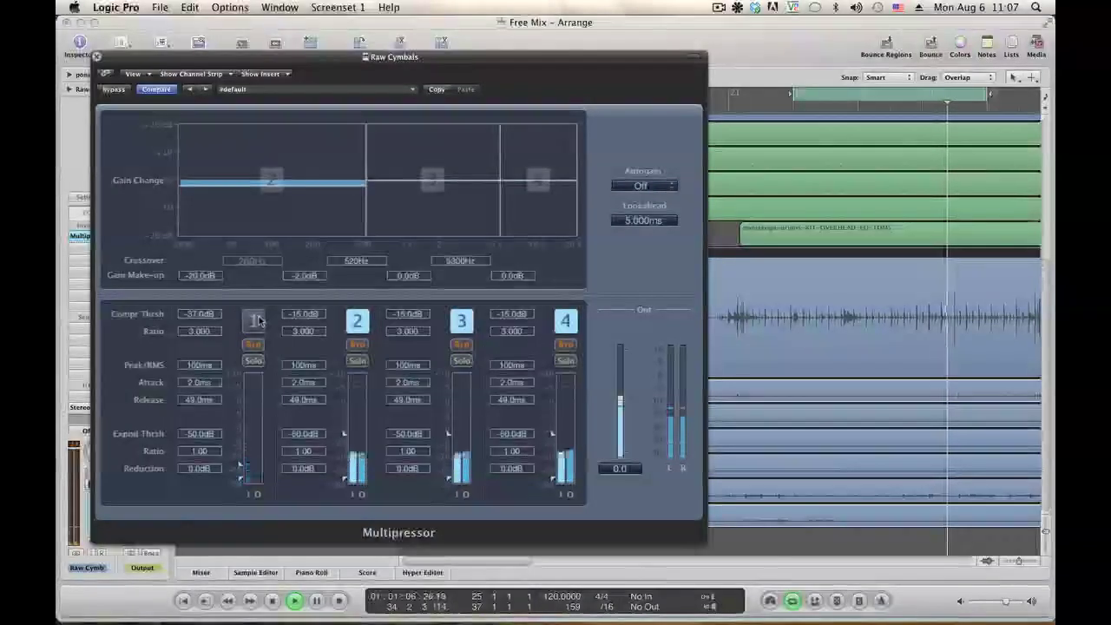
click(254, 320)
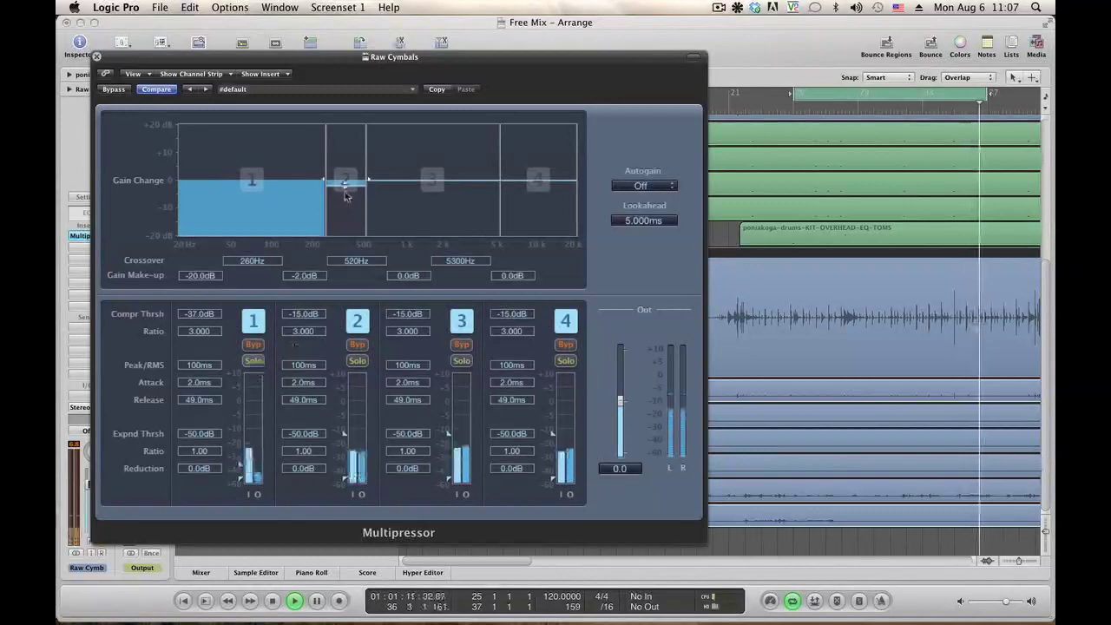
Set band 2 to -20 dB gain make-up, a 980 Hz upper crossover and a -40 dB compression threshold
drag(346, 180, 346, 259)
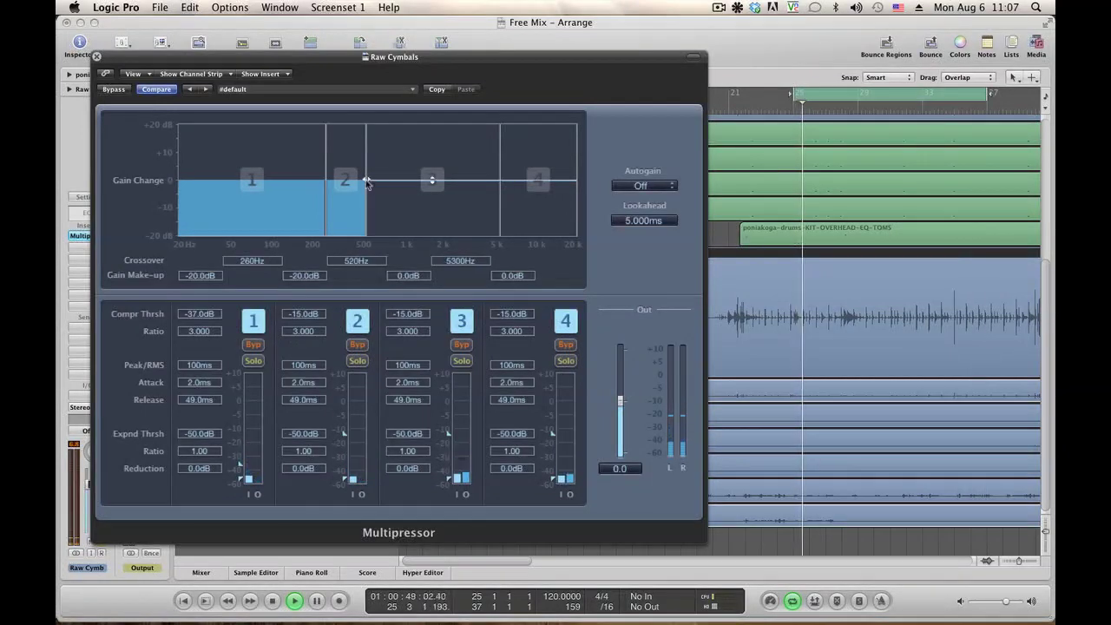
drag(368, 183, 406, 184)
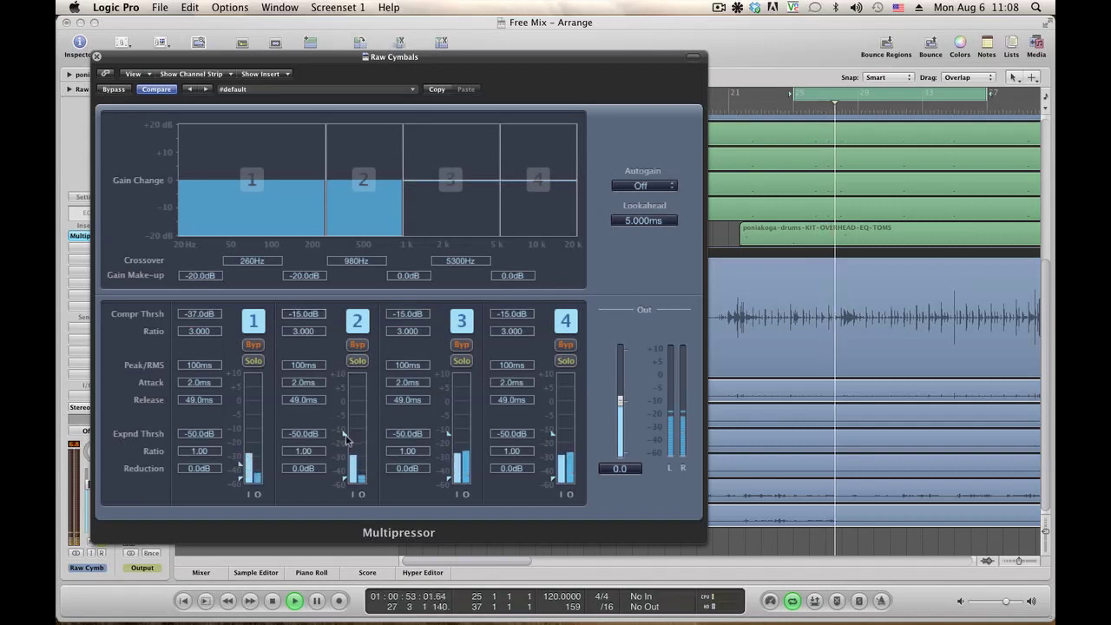
drag(344, 434, 345, 472)
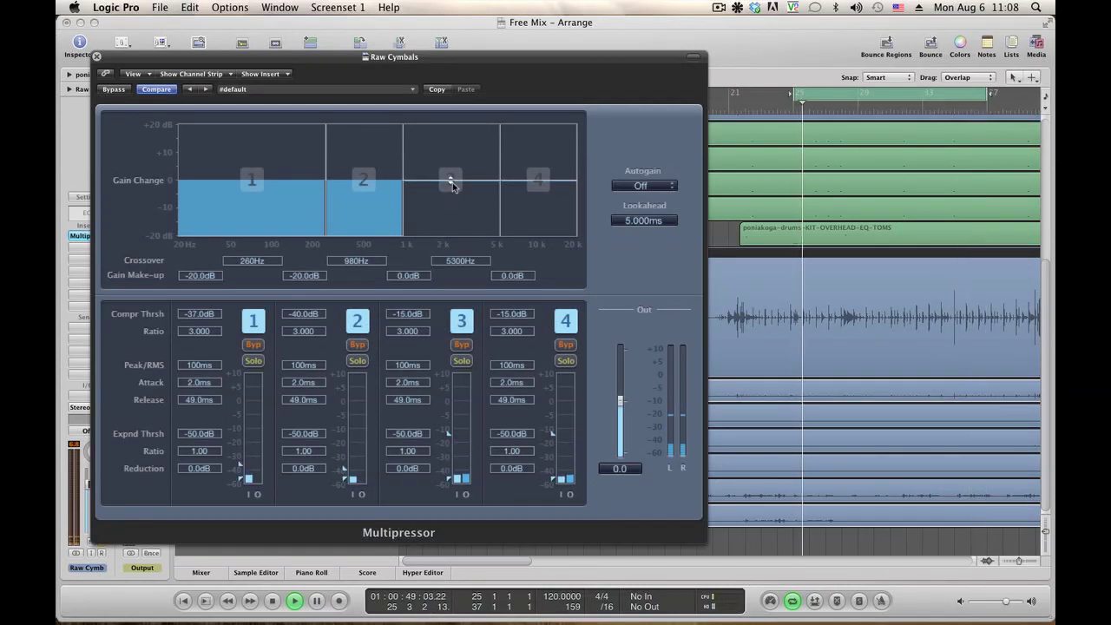
Try band 3 at -20 dB gain make-up, raise it to 2 dB and set its compression threshold to -34.5 dB
drag(452, 182, 459, 265)
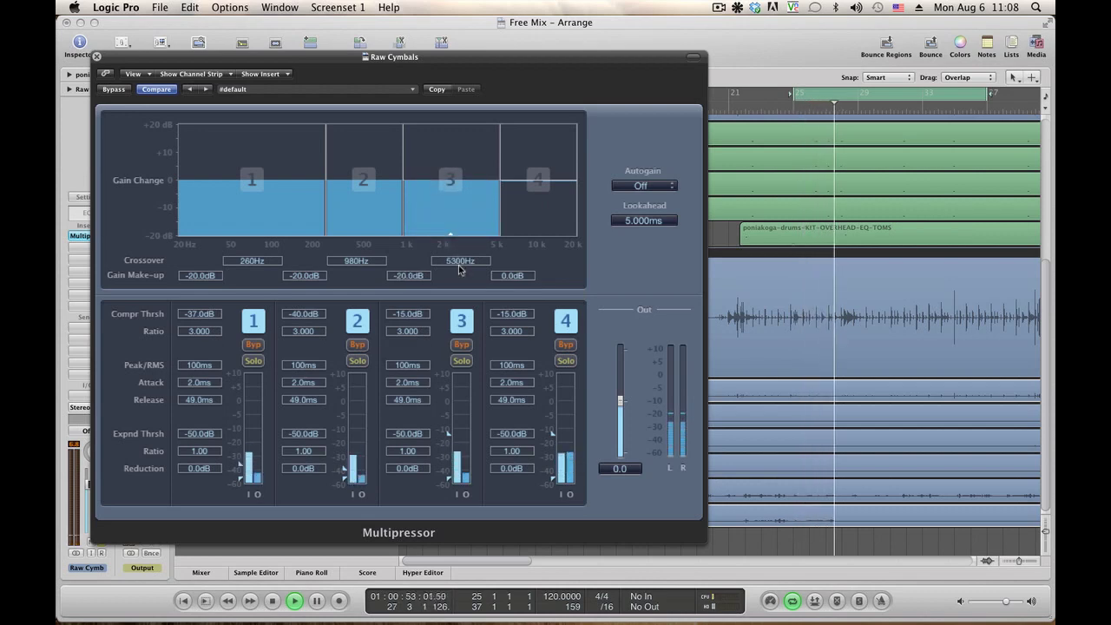
drag(458, 264, 448, 179)
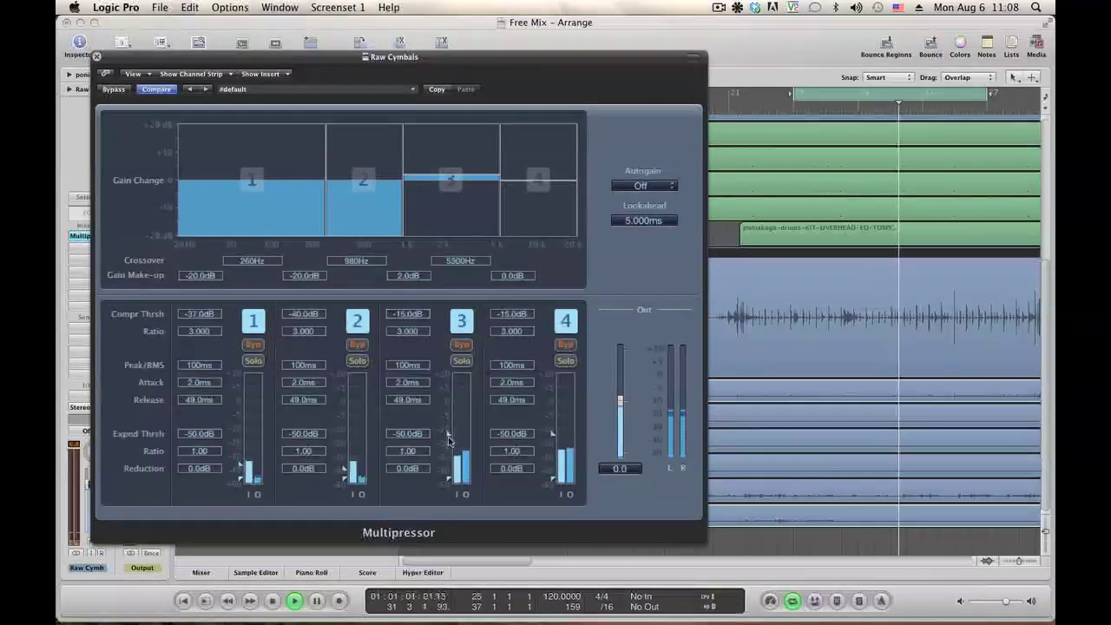
drag(449, 441, 455, 464)
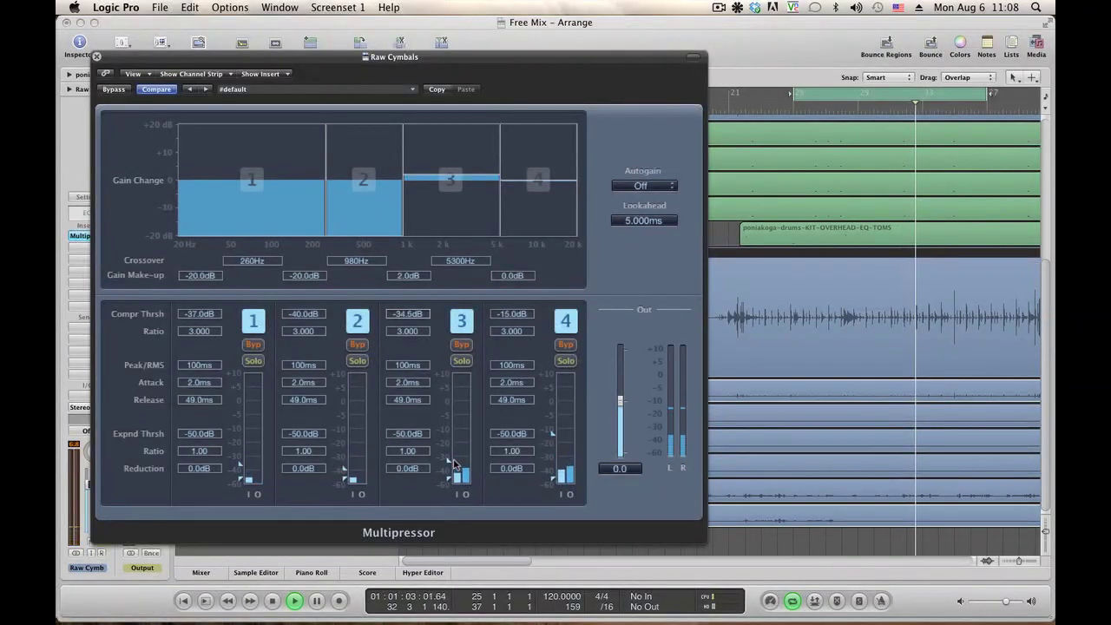
Audition bands 3 and 4 soloed, keep only band 4 soloed, and set its compression threshold to -25 dB and gain make-up to 4 dB
click(461, 360)
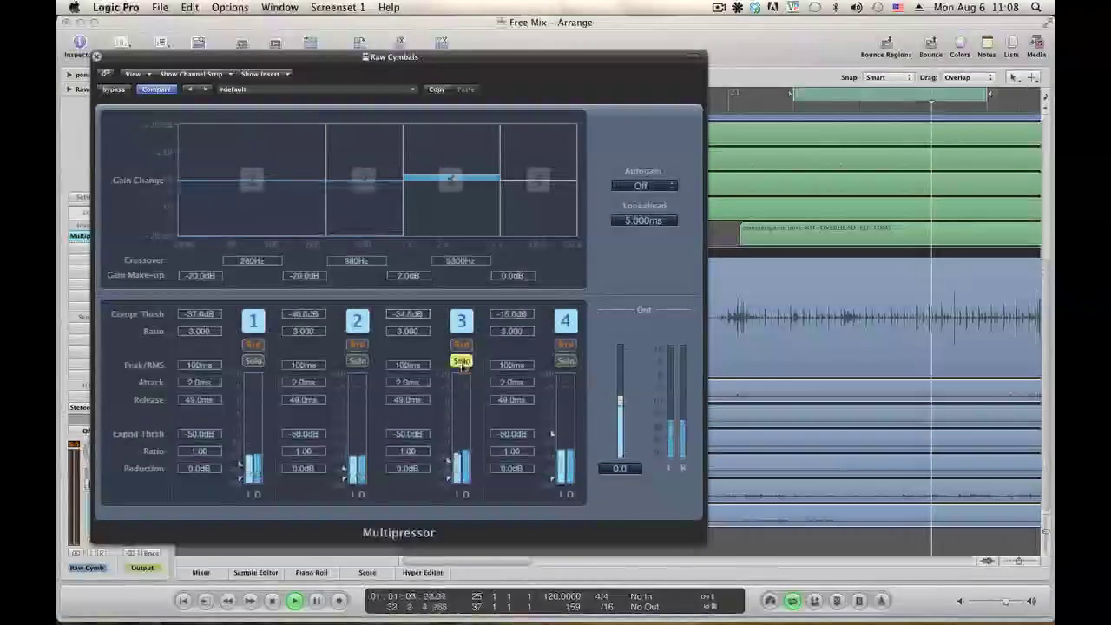
click(569, 362)
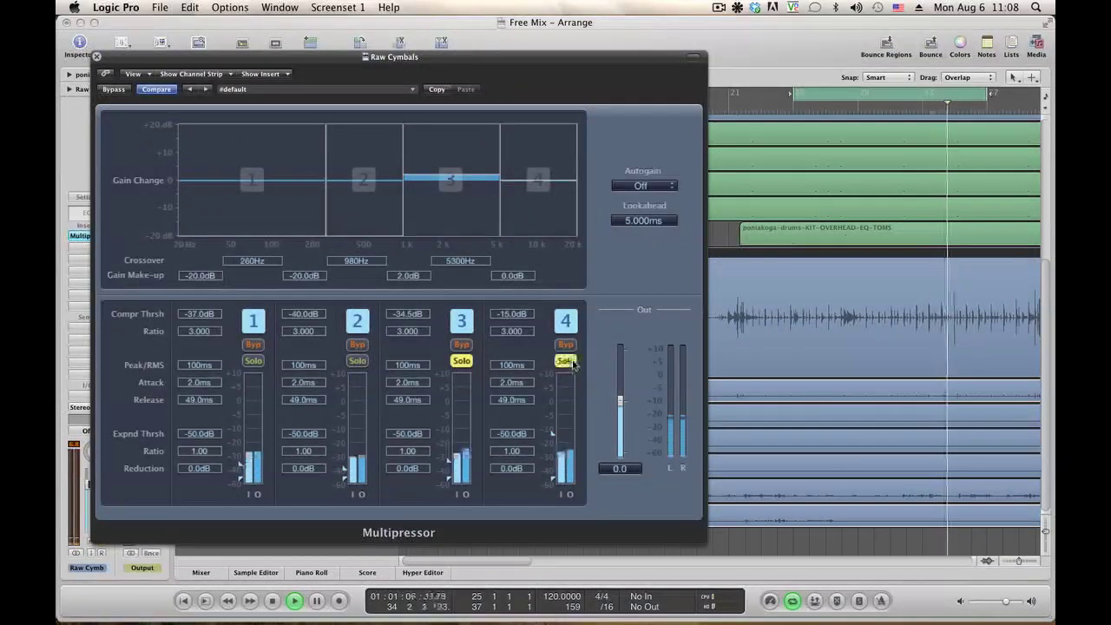
click(461, 360)
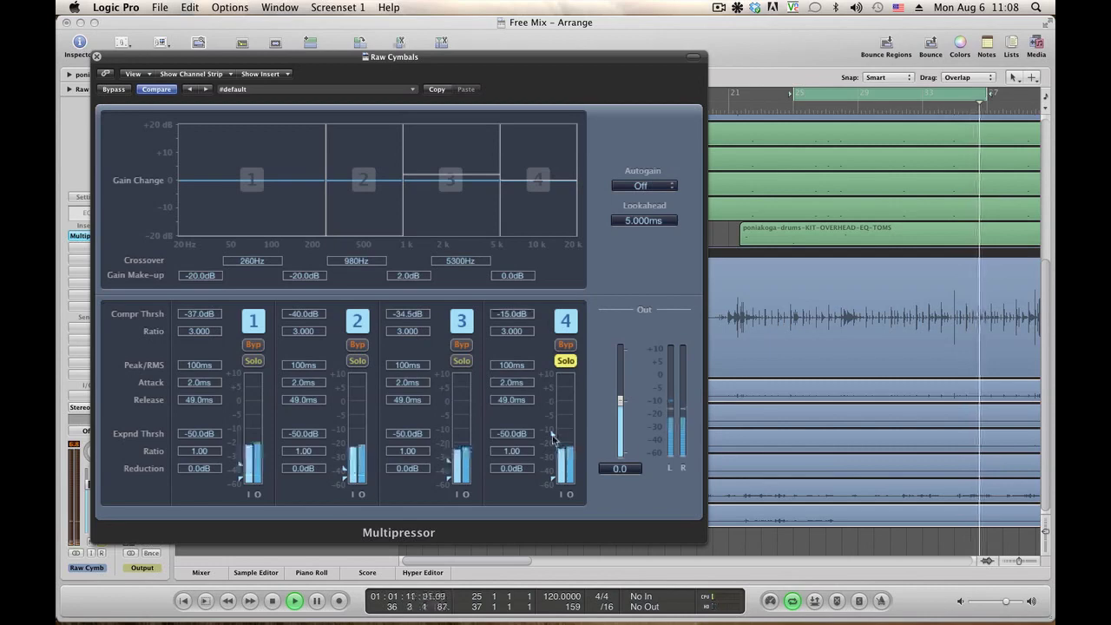
drag(553, 434, 553, 452)
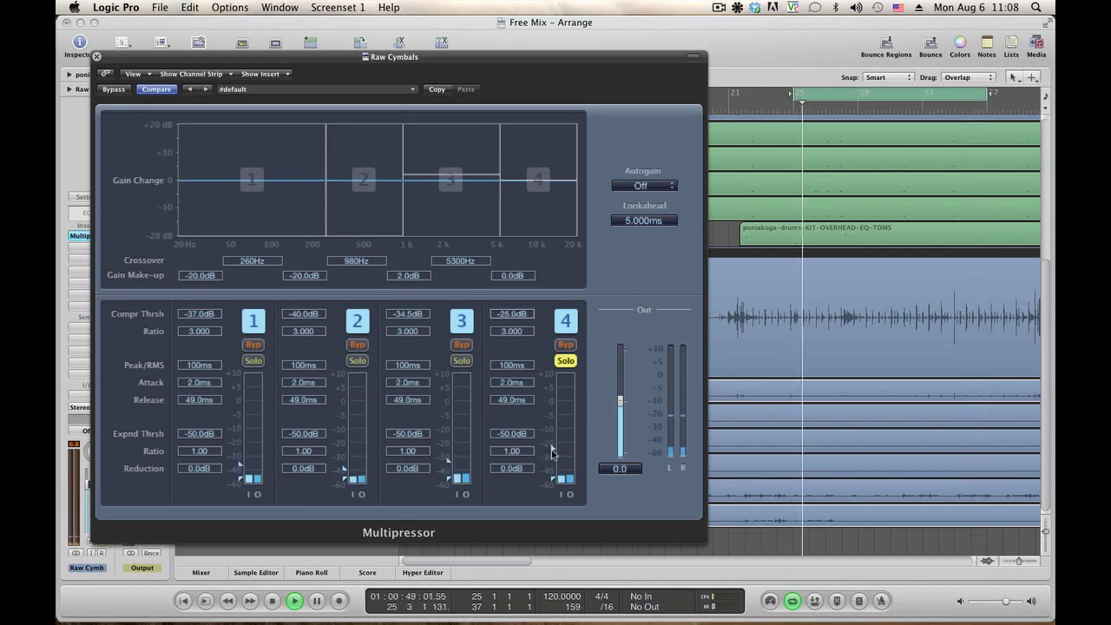
mouse_move(537, 180)
mouse_down()
mouse_move(538, 165)
mouse_move(529, 172)
mouse_up()
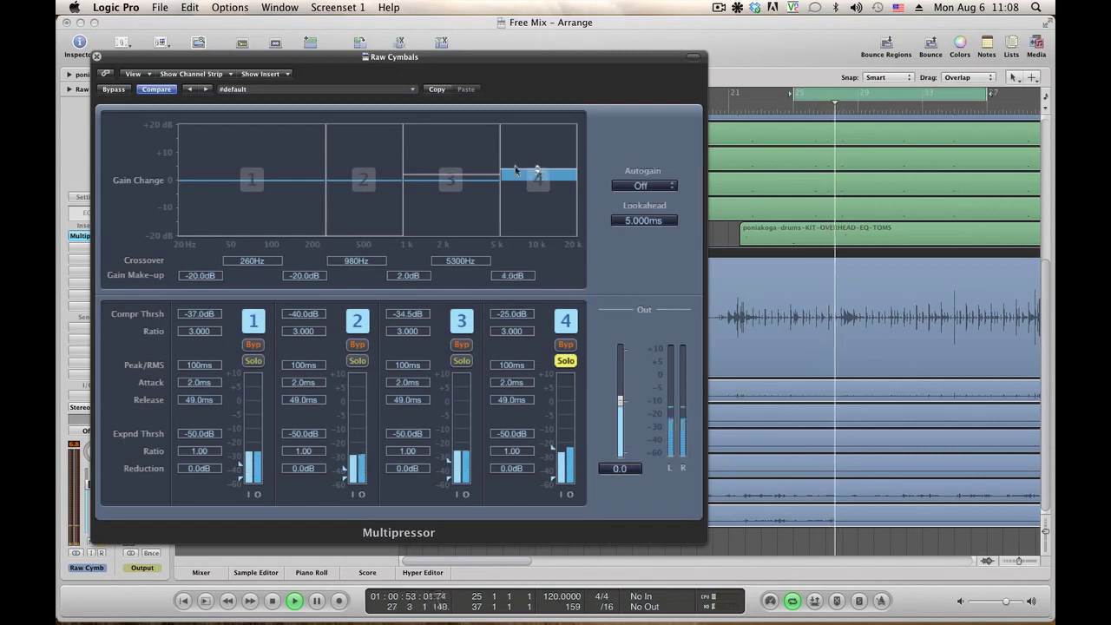
With bands 3 and 4 soloed, set band 3's gain make-up to 1.5 dB and band 4's compression threshold to -29.5 dB, then close the Multipressor
drag(454, 176, 452, 165)
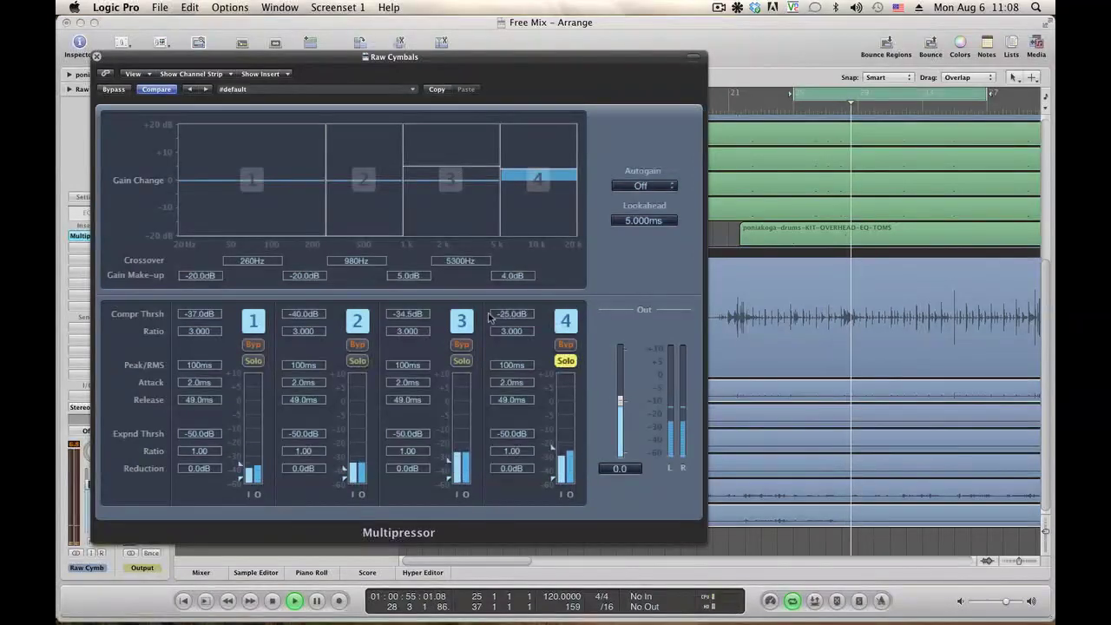
click(462, 360)
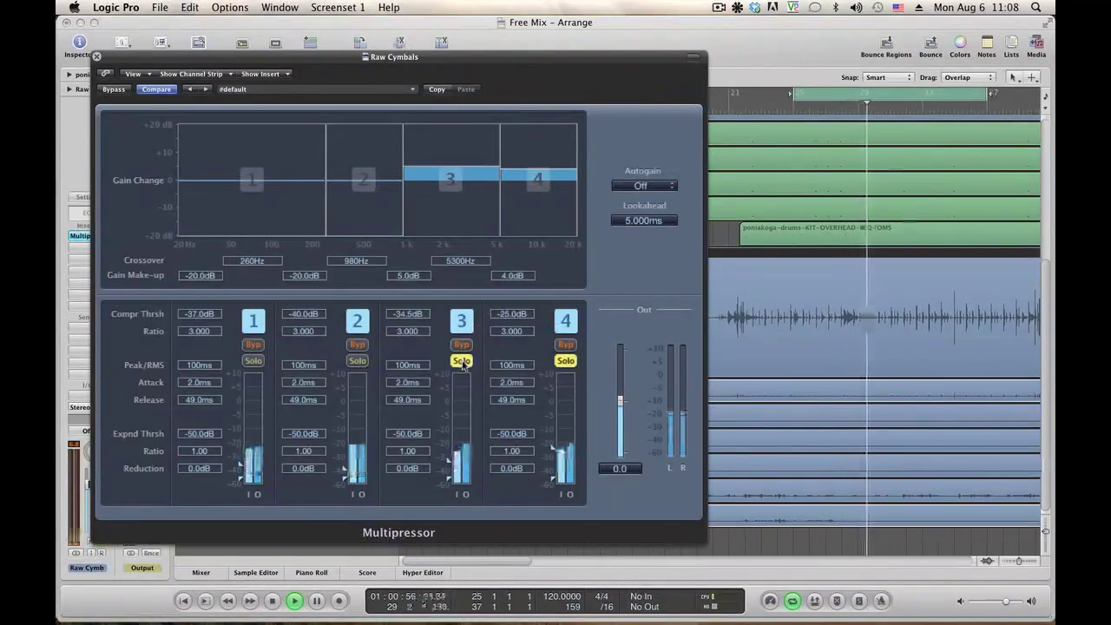
drag(451, 169, 451, 176)
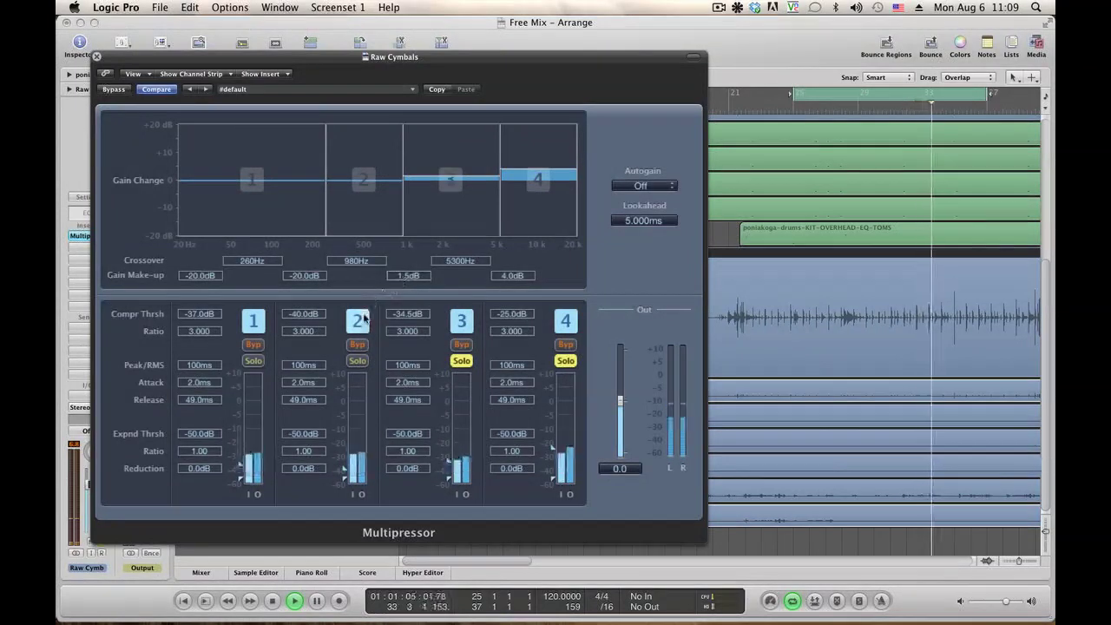
click(364, 320)
click(359, 320)
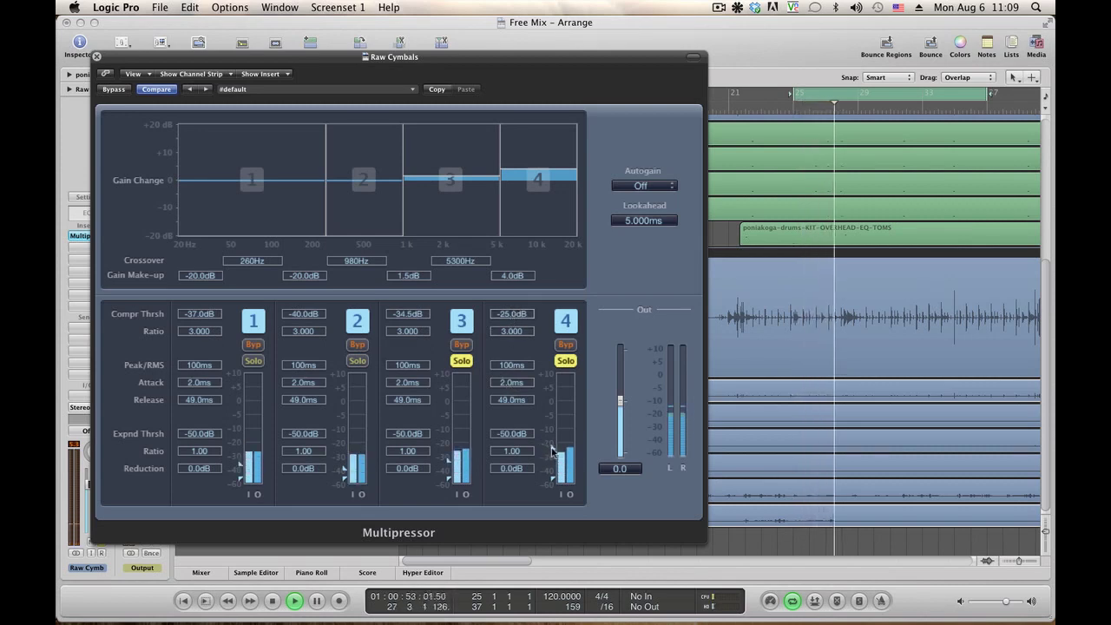
drag(552, 448, 553, 454)
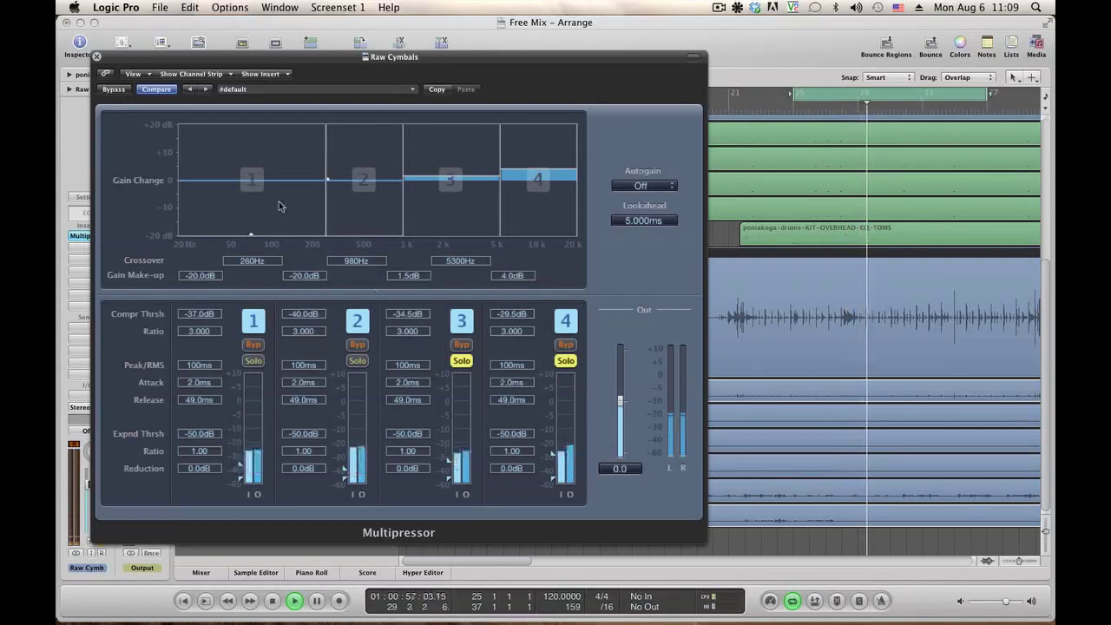
click(98, 58)
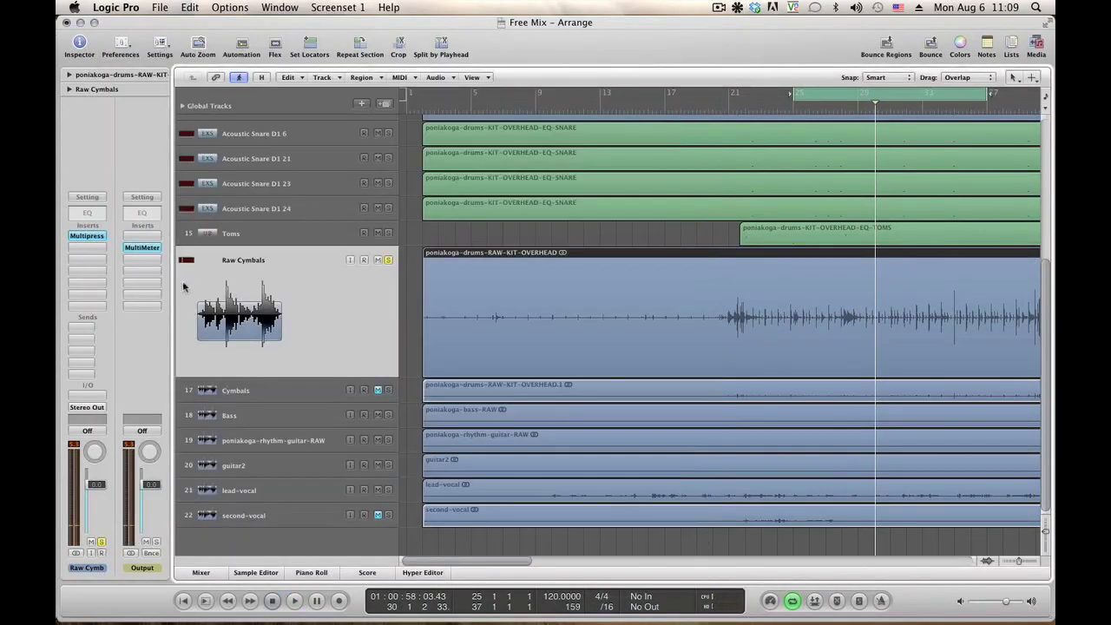
click(95, 252)
mouse_move(112, 292)
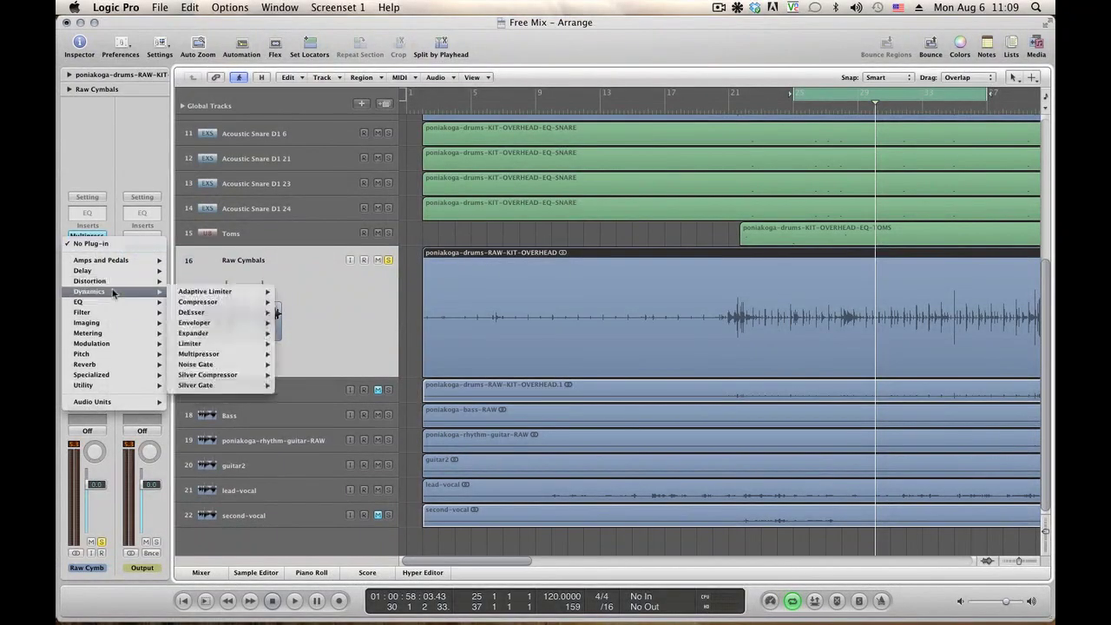
mouse_move(262, 337)
click(357, 302)
Copy the Exciter from the Cymbals channel to the Raw Cymbals channel's second insert slot in the mixer and start playback
click(279, 391)
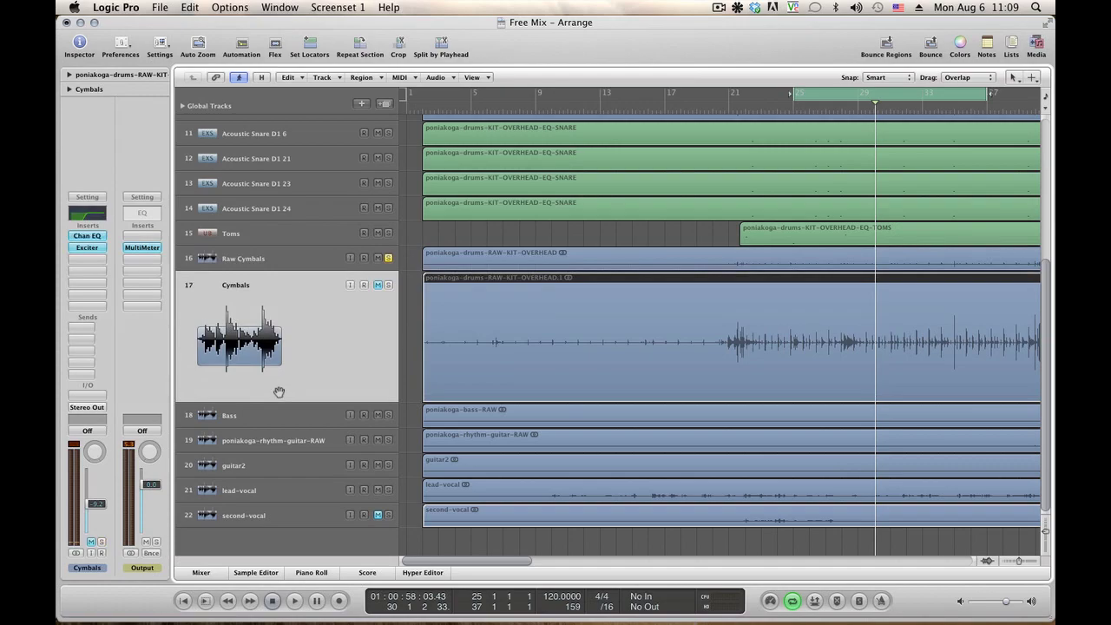
click(200, 573)
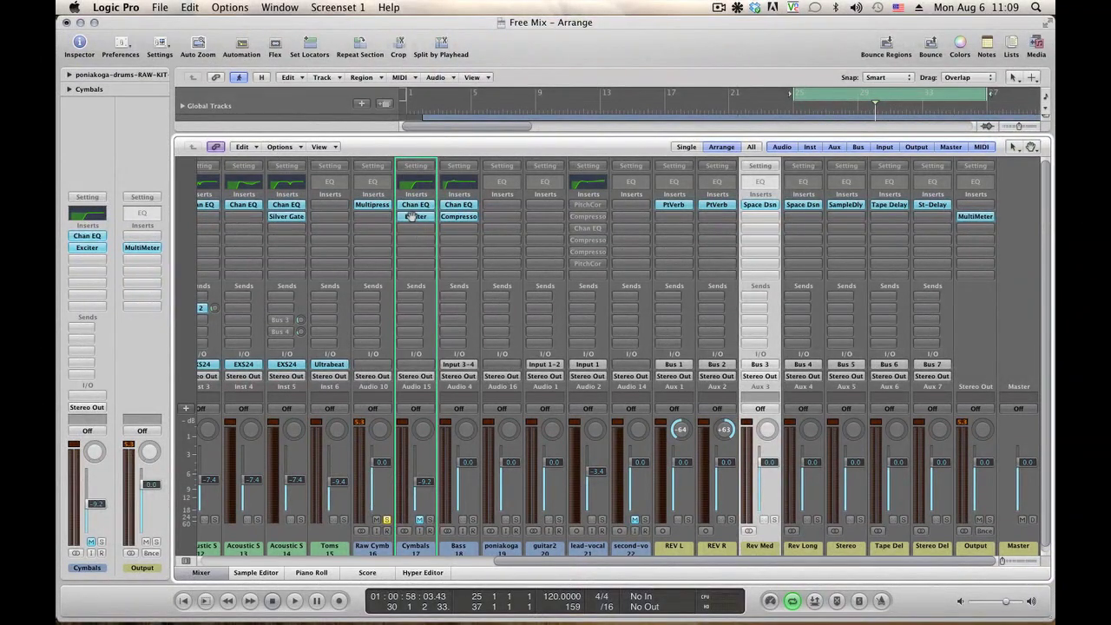
drag(415, 218, 372, 218)
key(space)
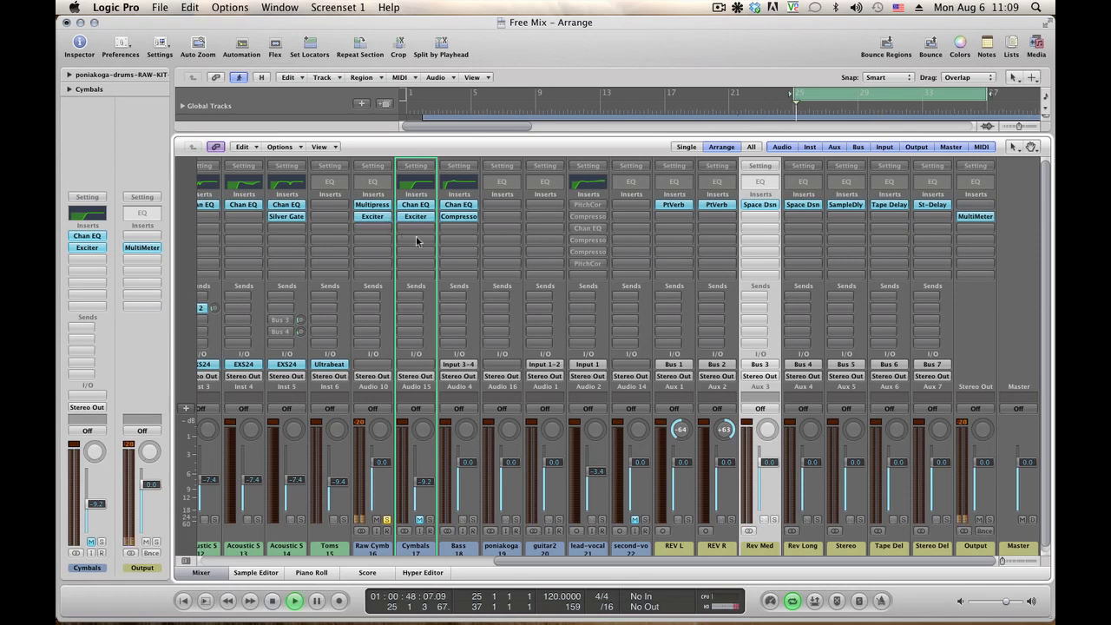
Compare the soloed Raw Cymbals with the Exciter bypassed and active during playback
click(372, 221)
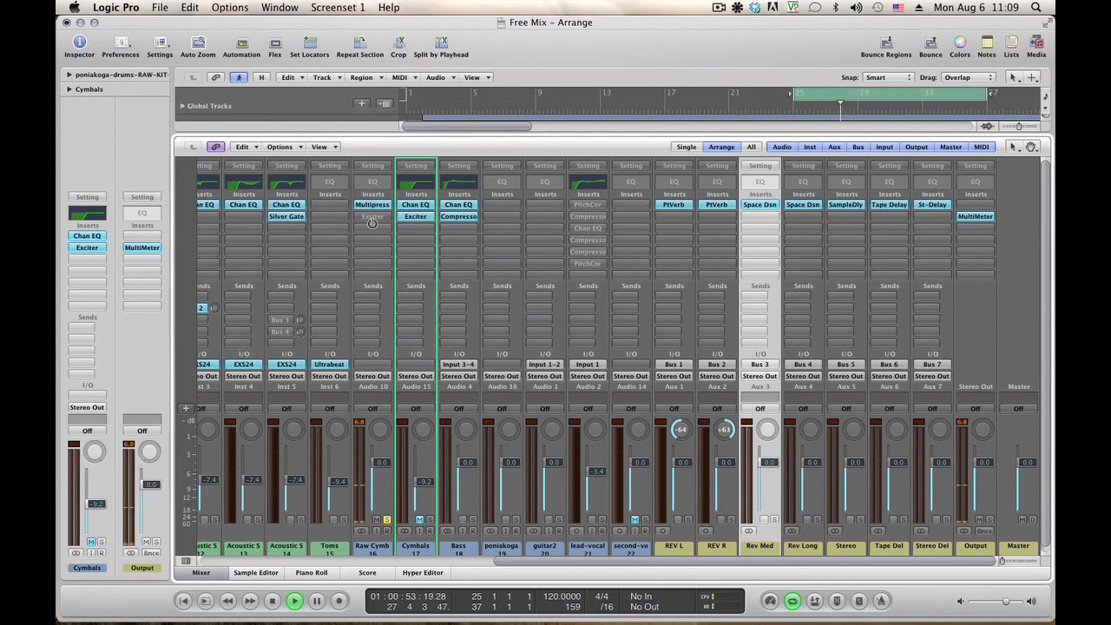
click(371, 221)
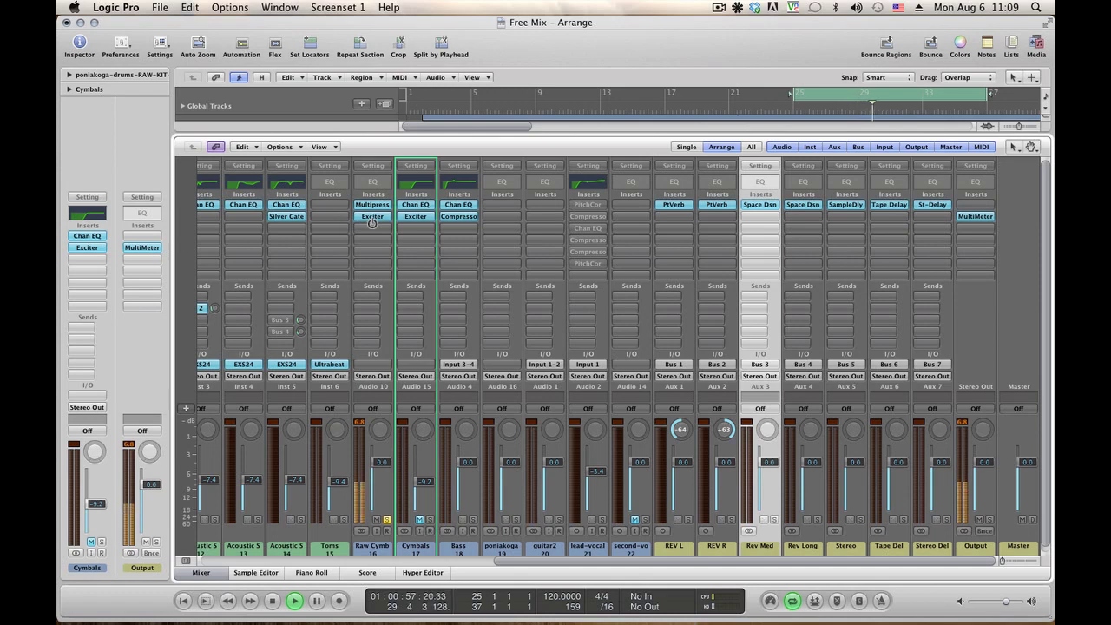
click(372, 221)
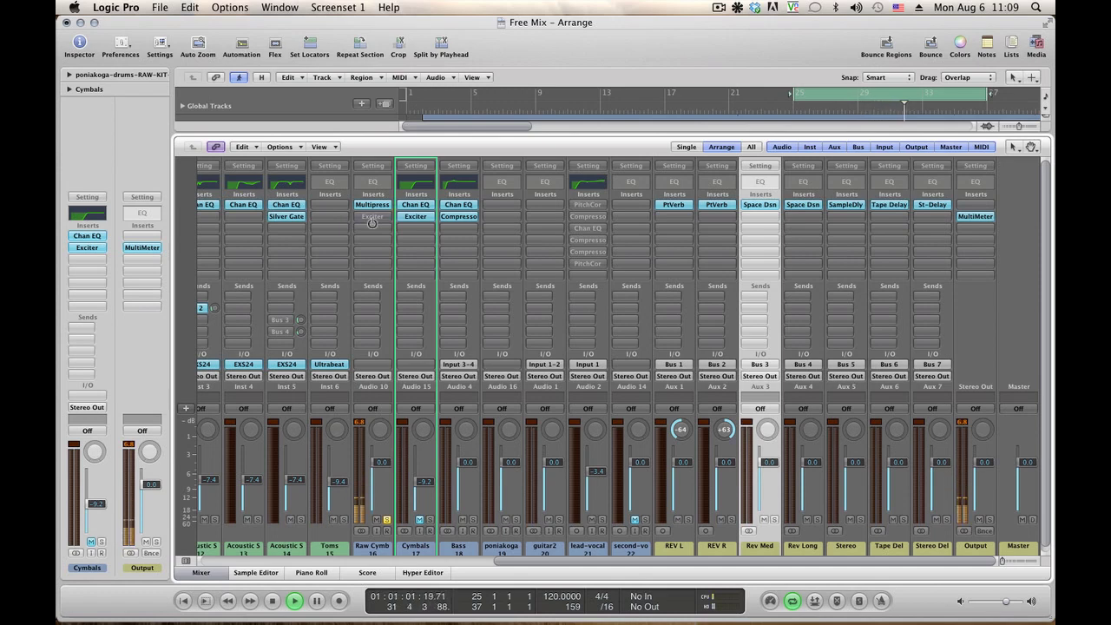
click(372, 222)
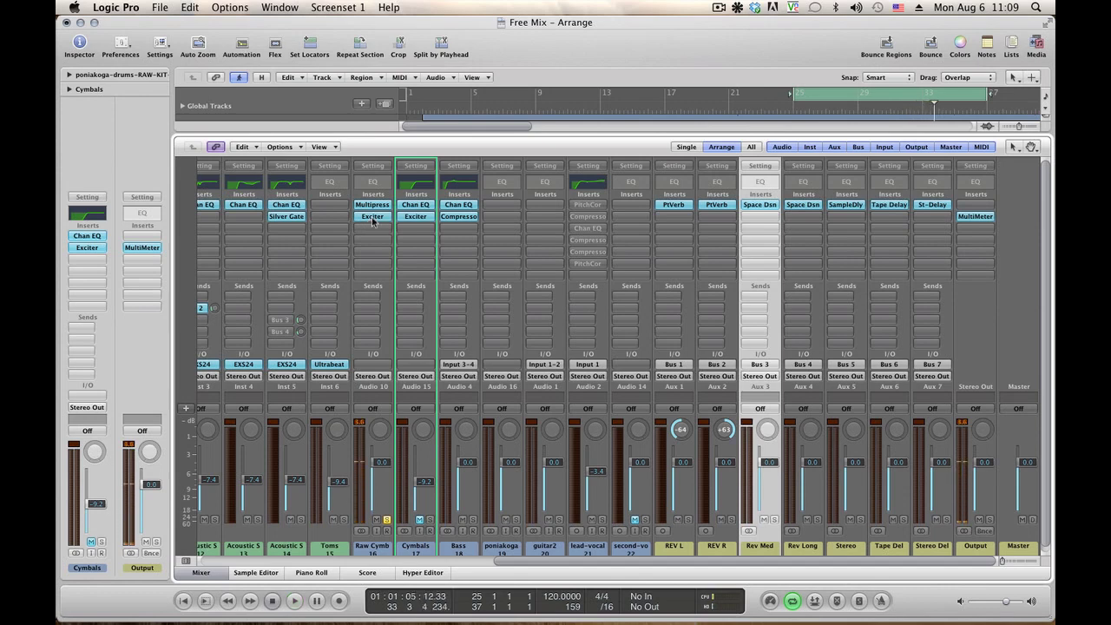
Try 19.2% harmonics on the Raw Cymbals Exciter against bypass, raise it to 25.9% and set the frequency to 3700 Hz
click(371, 217)
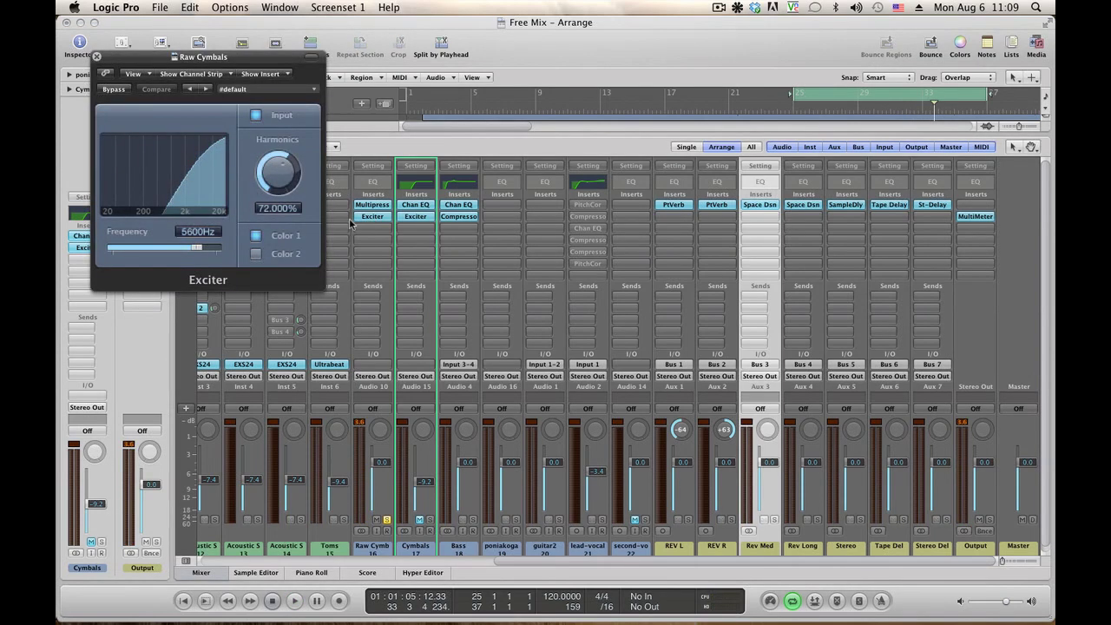
drag(282, 172, 279, 212)
key(space)
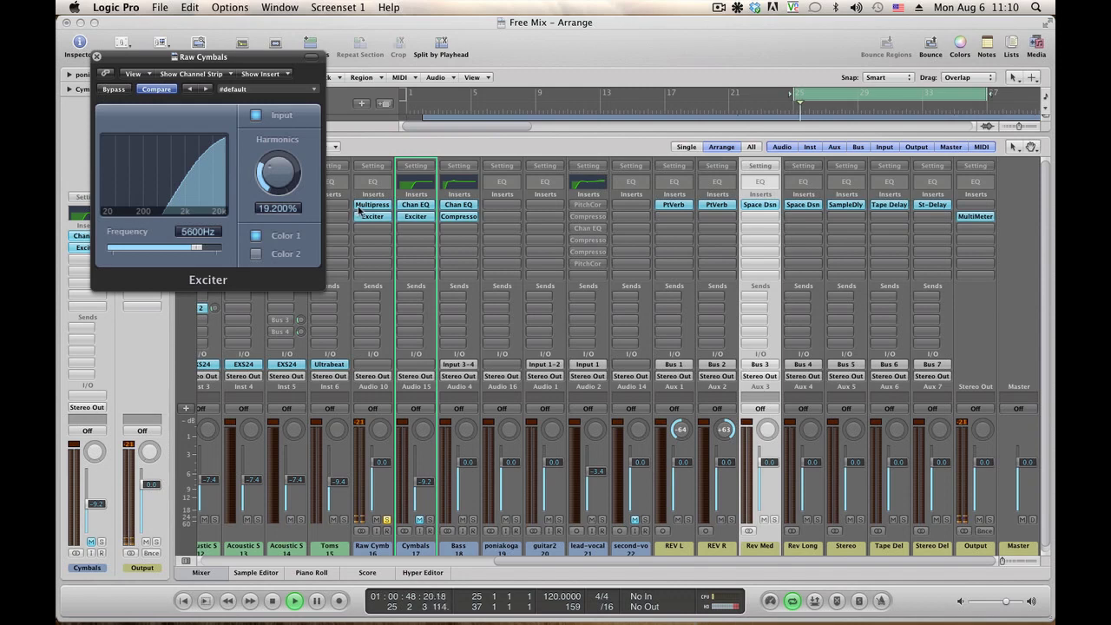
alt+click(377, 217)
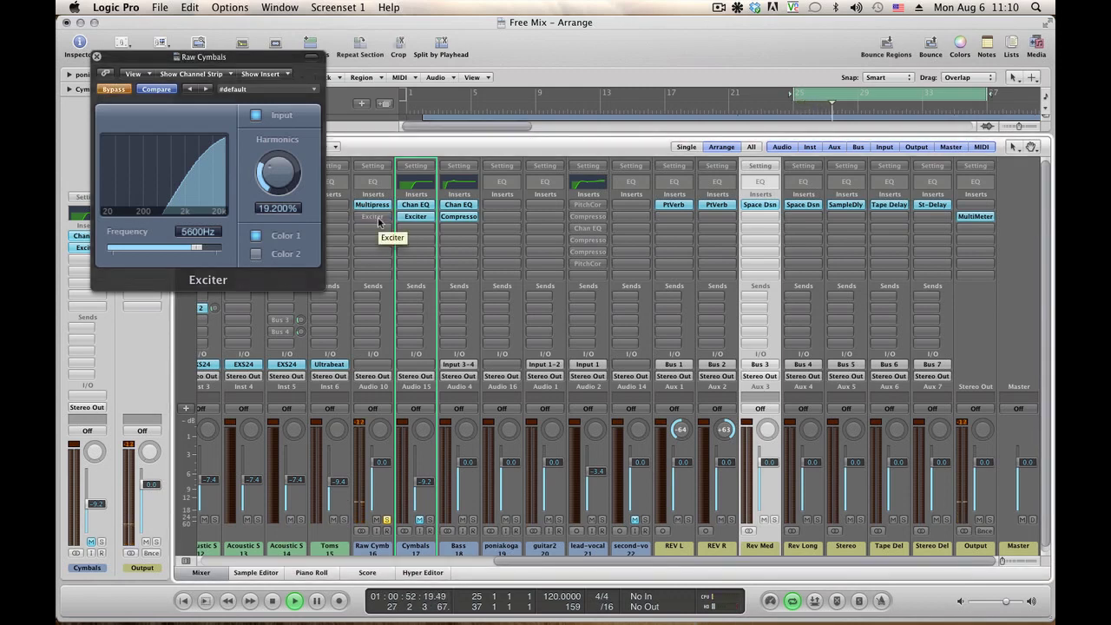
alt+click(378, 221)
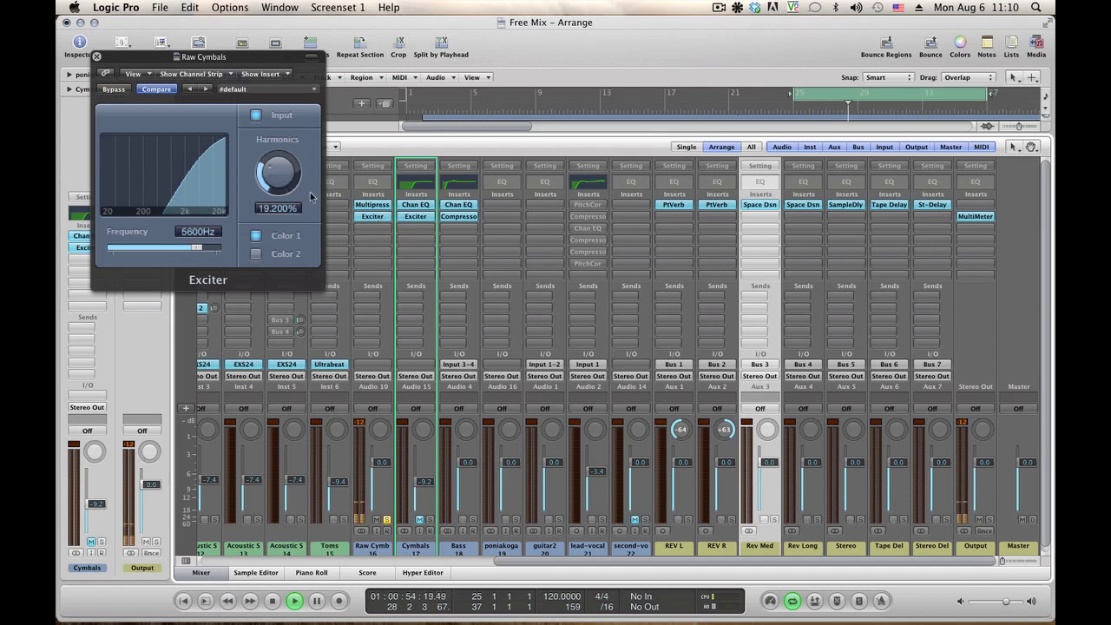
drag(291, 190, 279, 180)
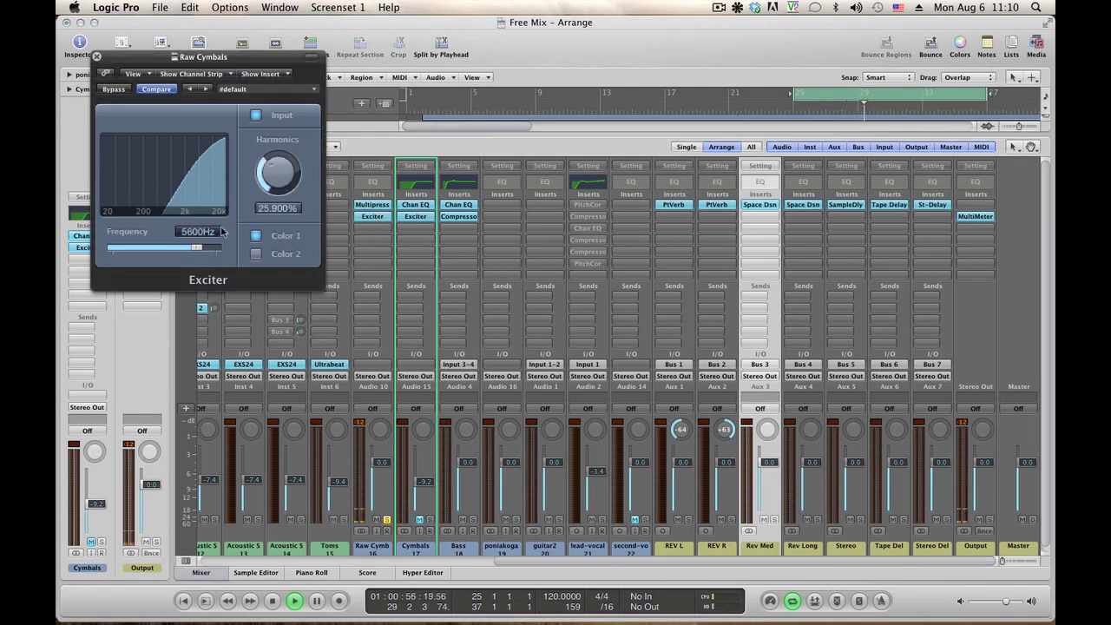
mouse_move(198, 250)
mouse_down()
mouse_move(182, 251)
mouse_move(194, 252)
mouse_up()
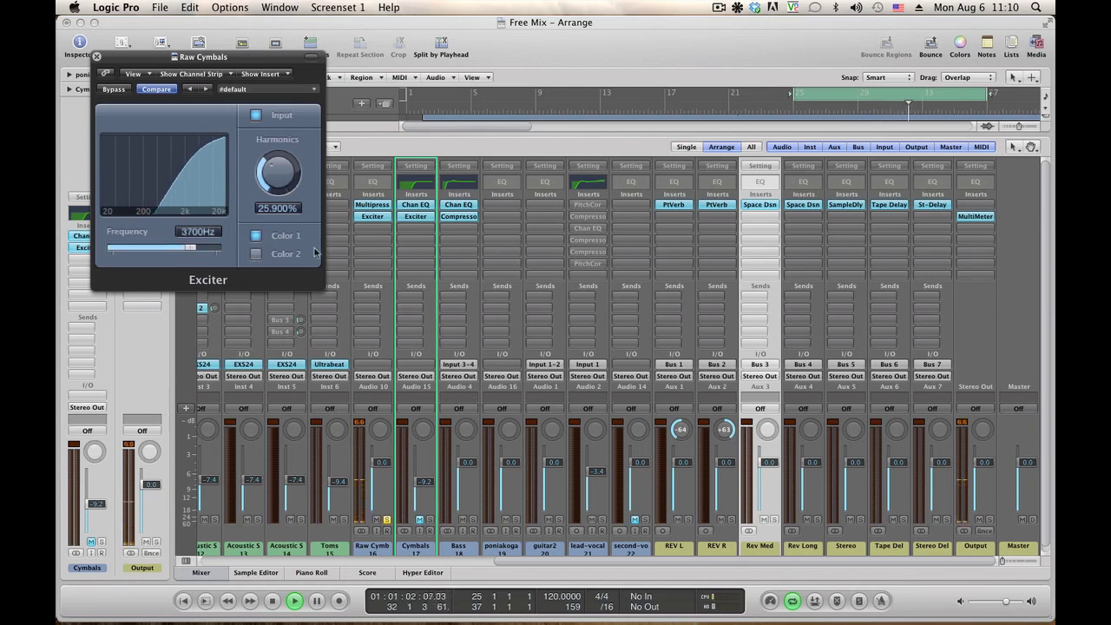
Compare the adjusted Exciter on Raw Cymbals with bypass, close its window and leave the plug-in bypassed
alt+click(379, 220)
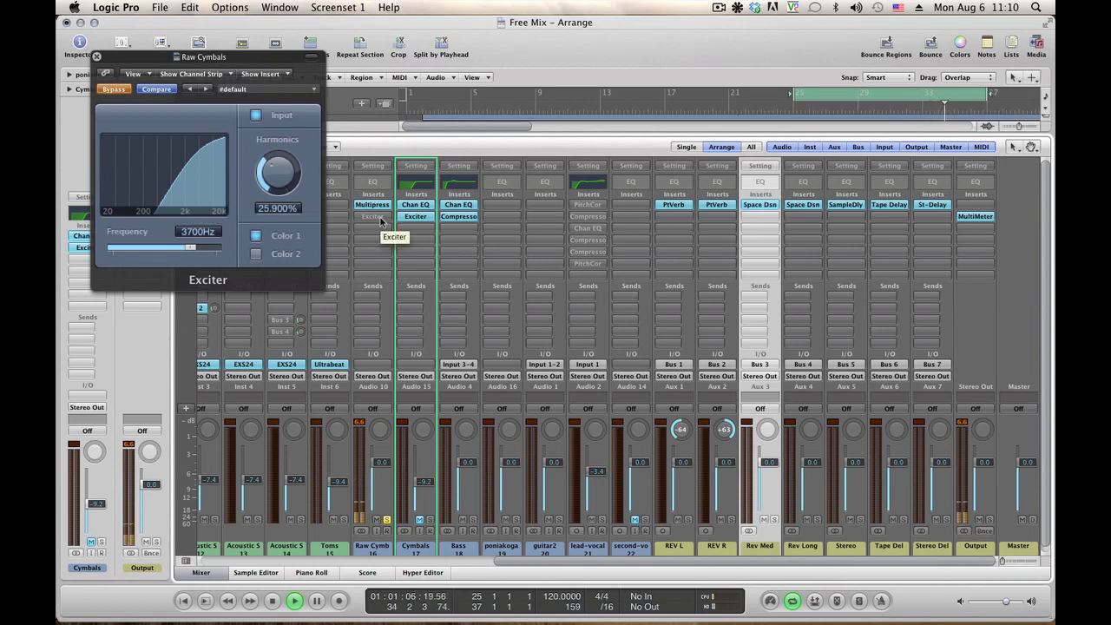
alt+click(379, 220)
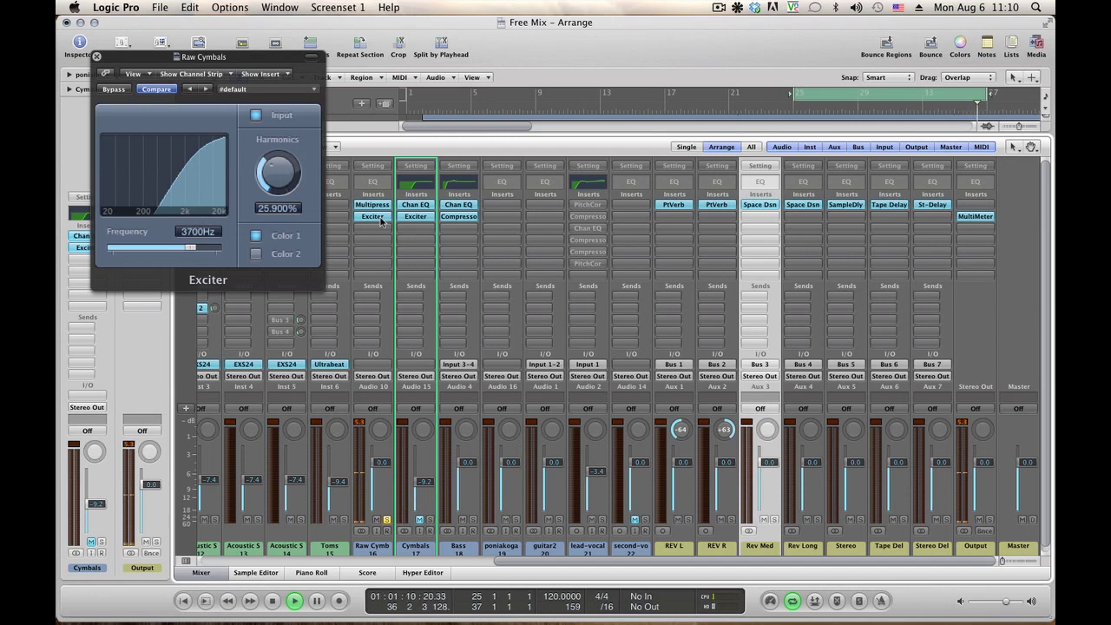
alt+click(379, 221)
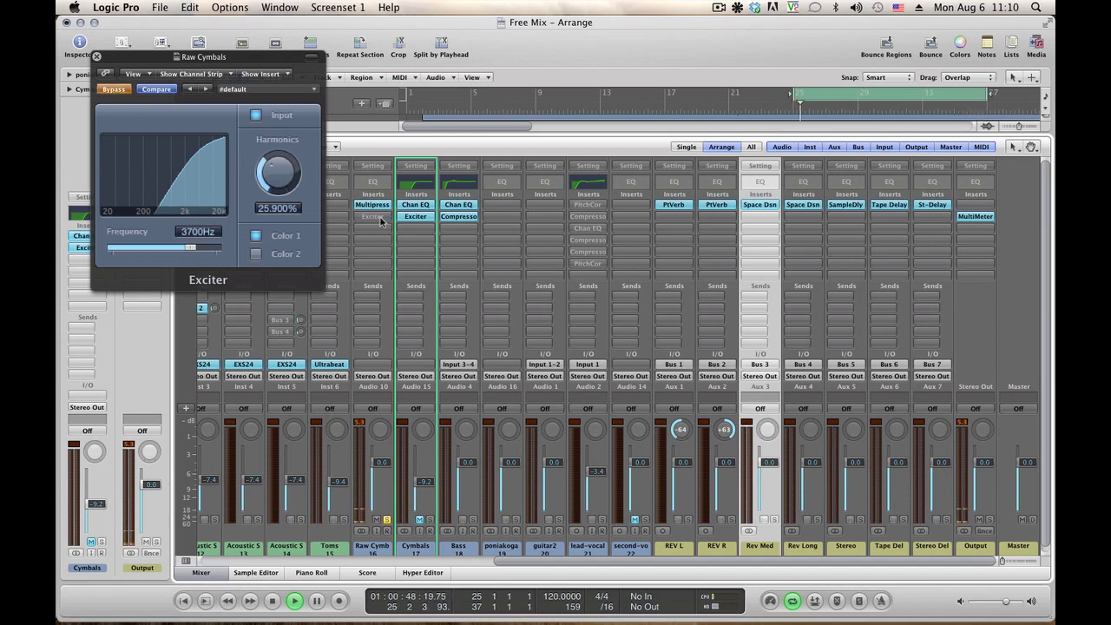
alt+click(379, 221)
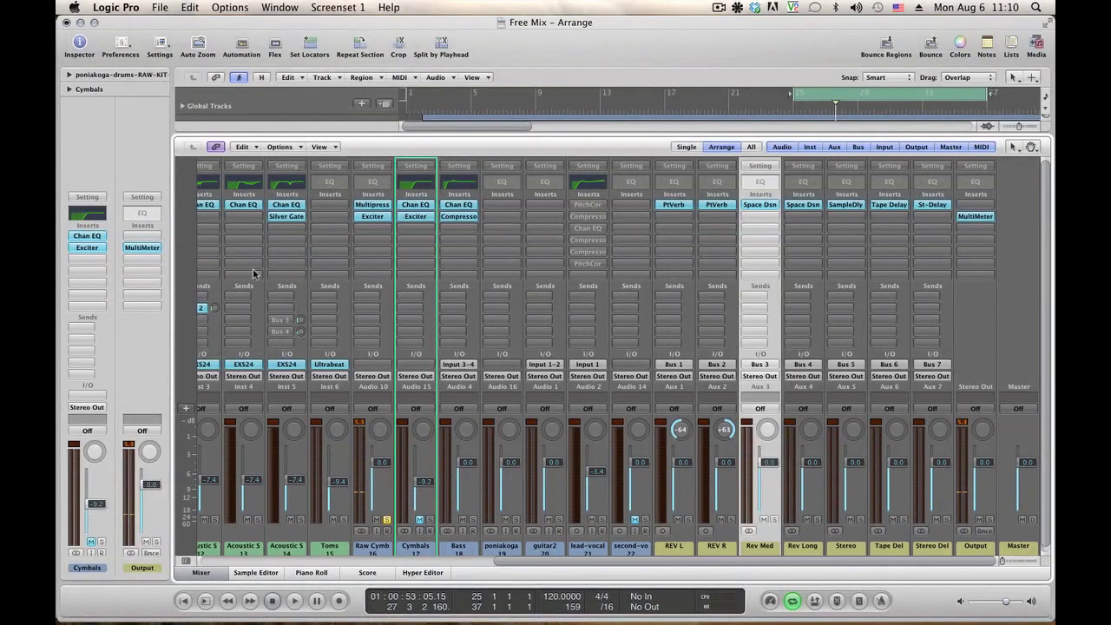
alt+click(373, 219)
Unmute the Cymbals channel and set its volume to 0.0 dB while playing the cycle
click(419, 520)
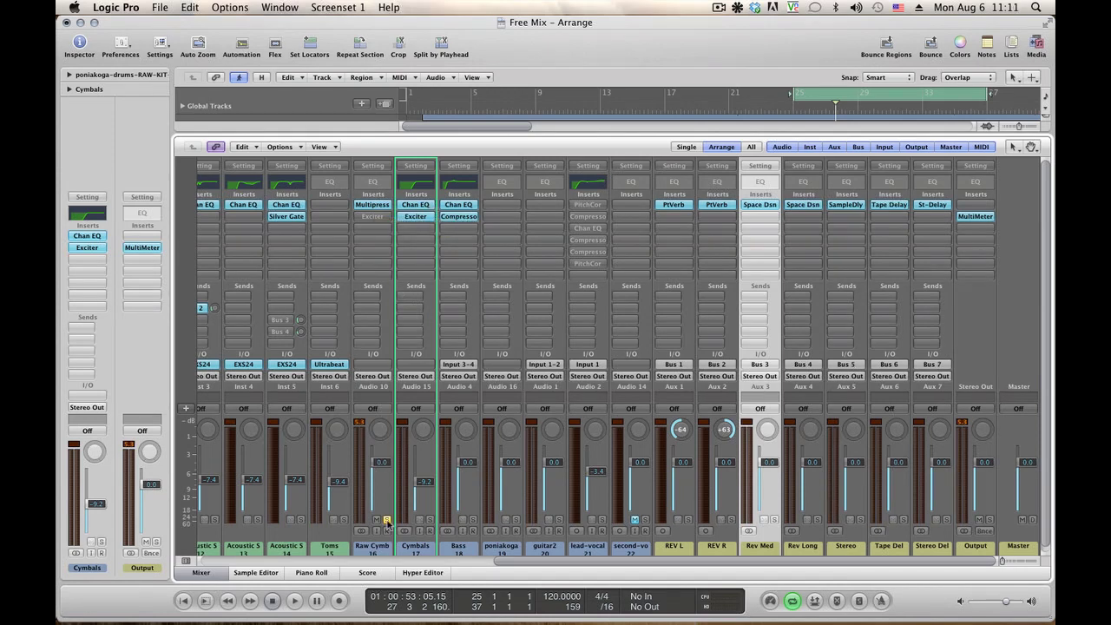
key(space)
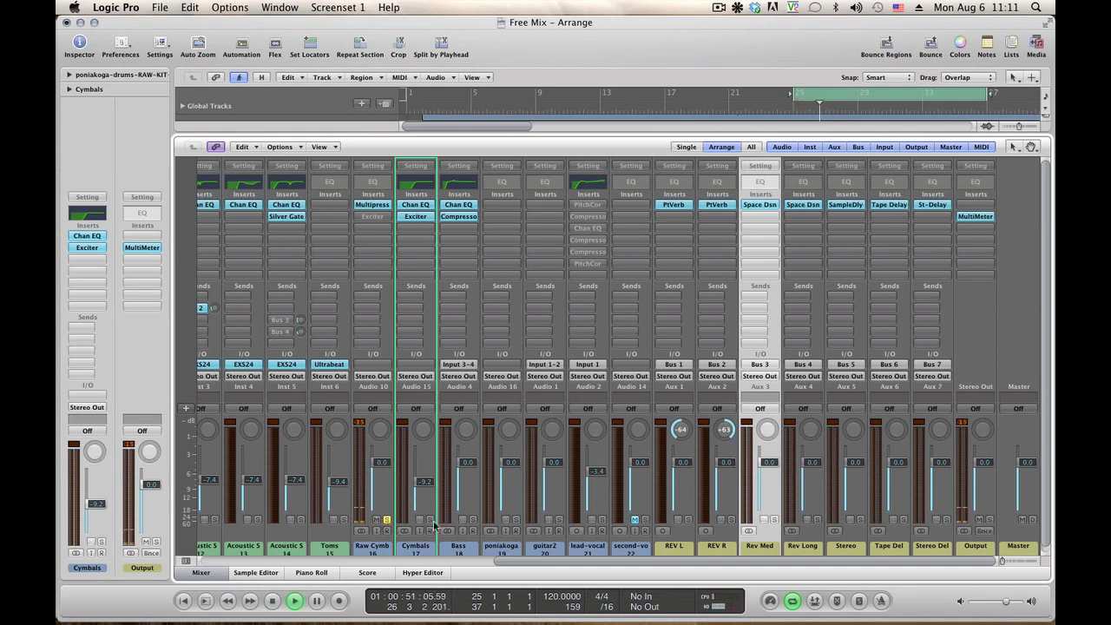
alt+click(427, 482)
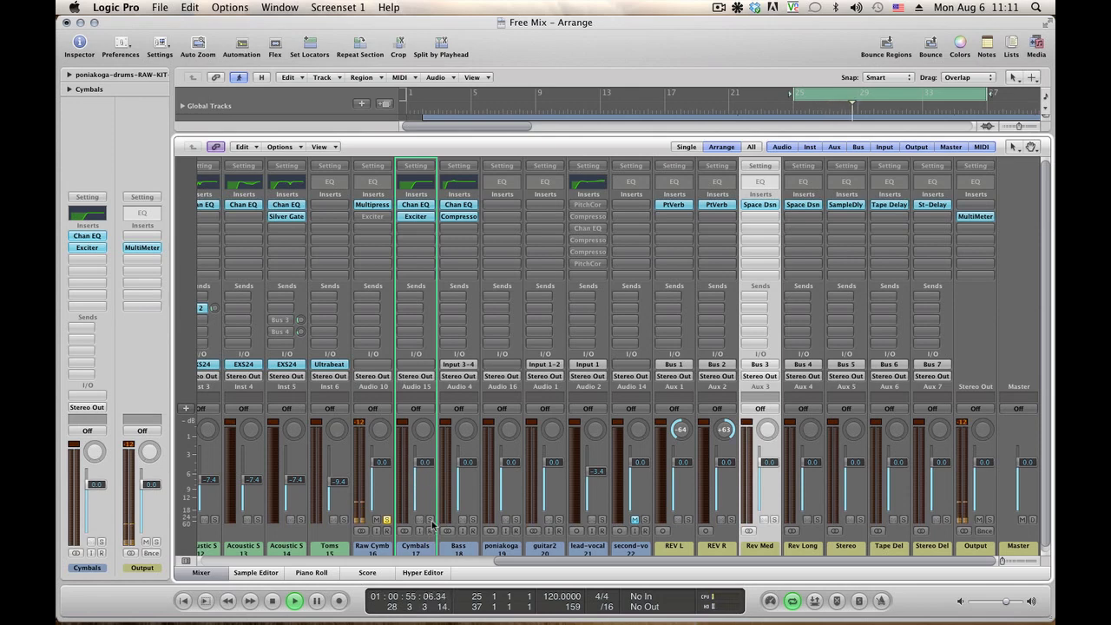
Compare Cymbals and Raw Cymbals by alternating their solos, then clear the solos, mute Cymbals again and close the mixer
click(429, 520)
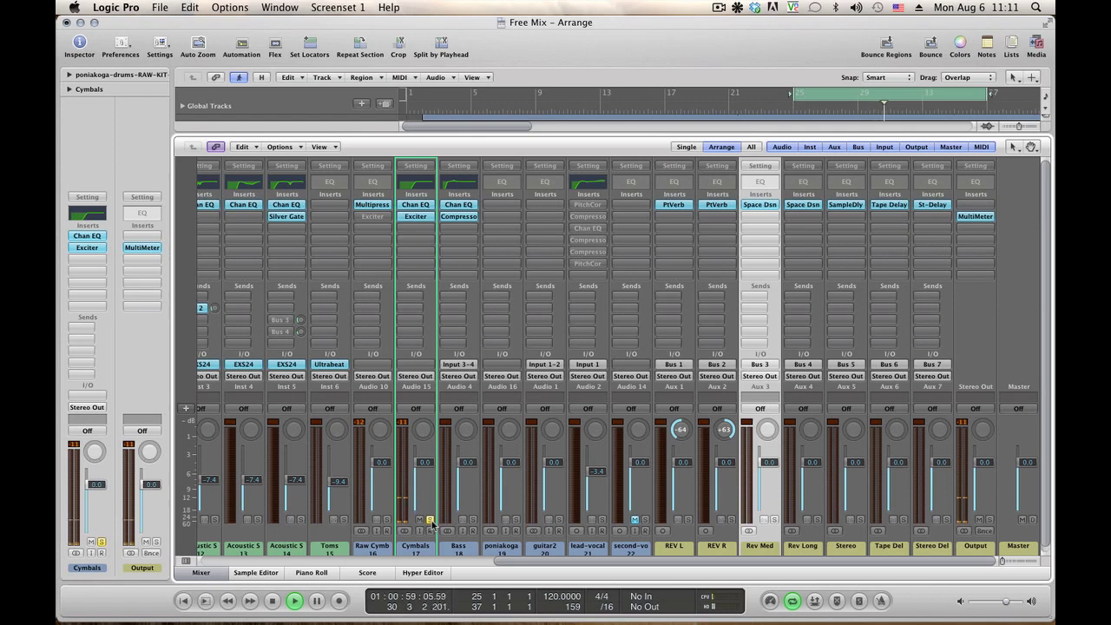
click(387, 520)
click(429, 521)
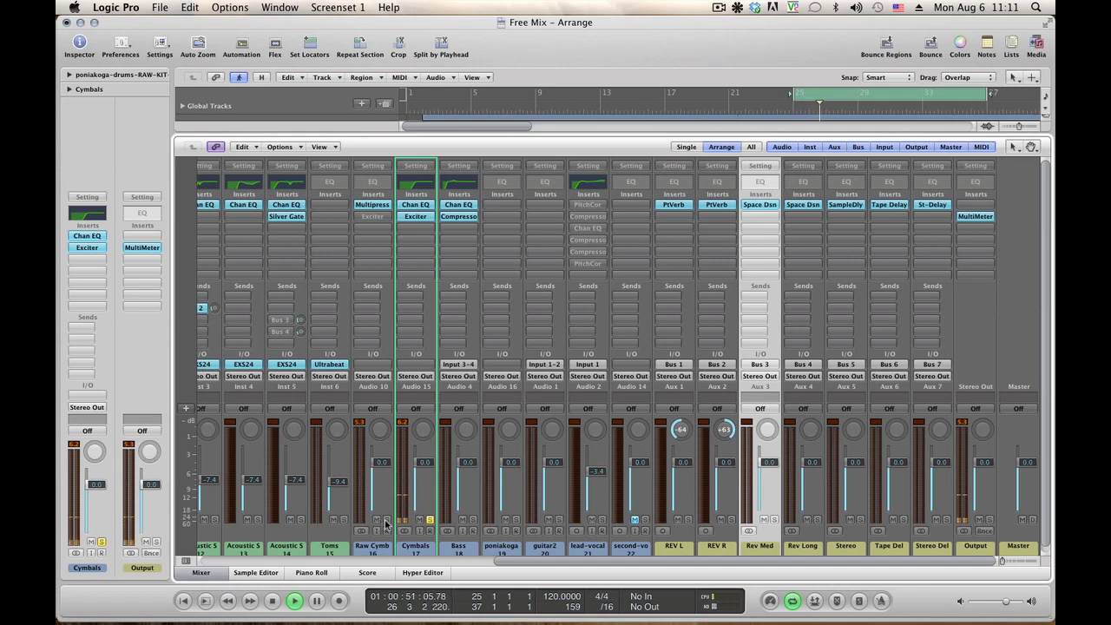
click(386, 520)
key(space)
key(x)
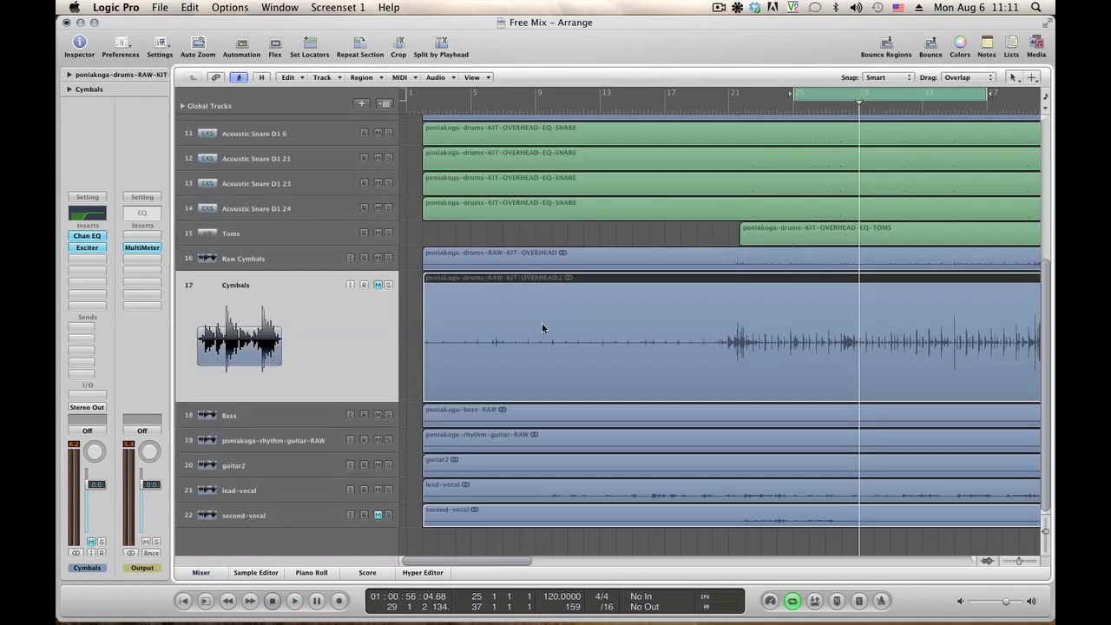
Compare Raw Cymbals and Cymbals within the full mix by alternating their mutes during playback, leaving Cymbals muted
key(space)
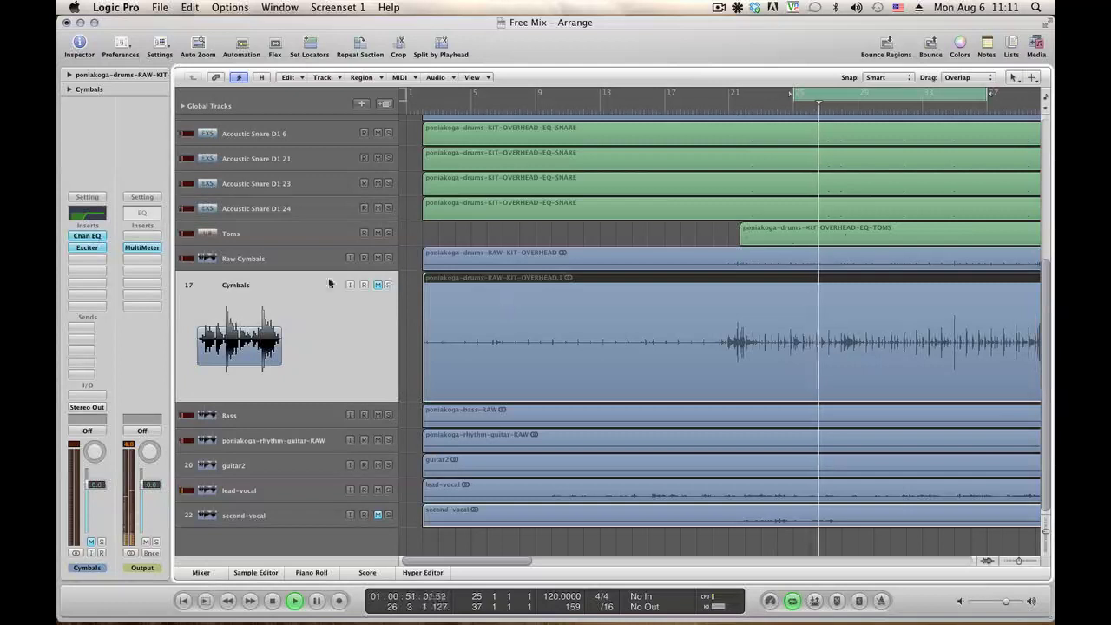
click(378, 258)
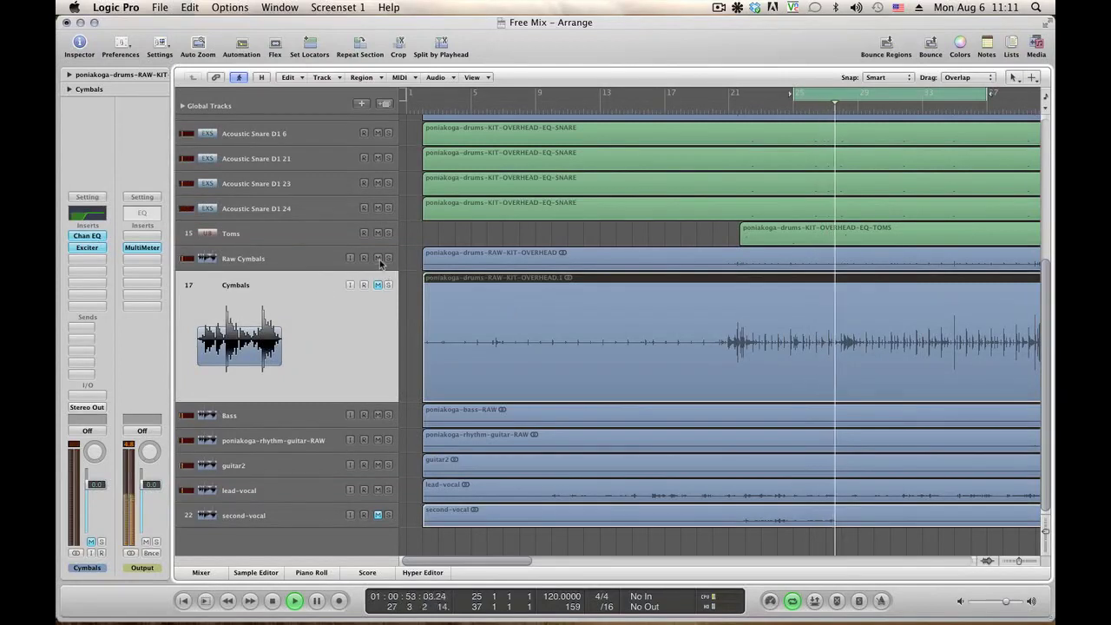
click(378, 284)
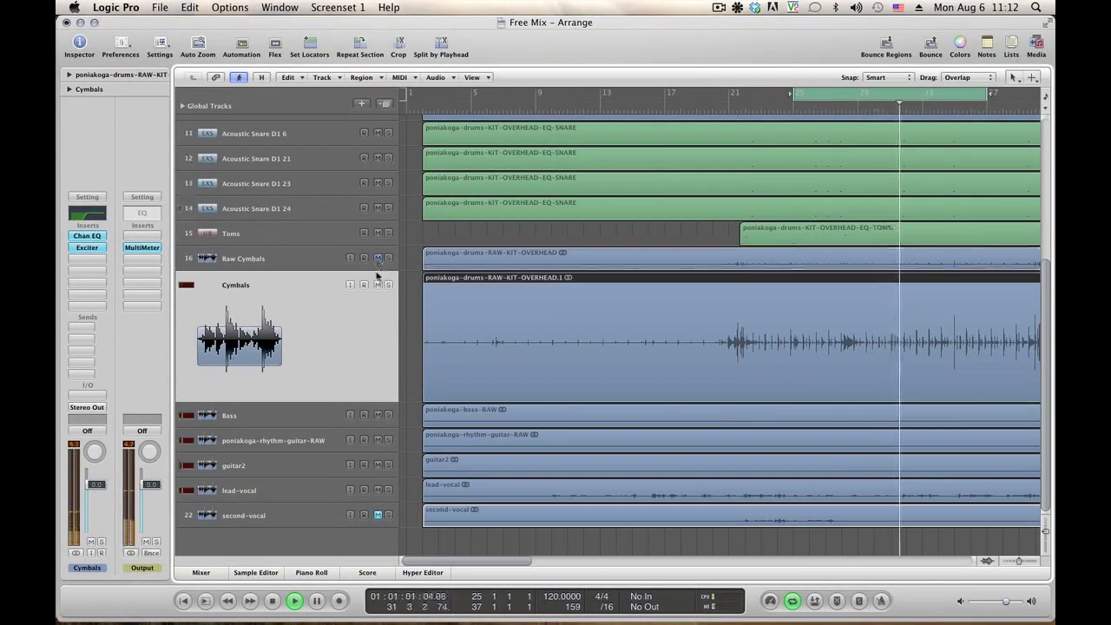
click(378, 285)
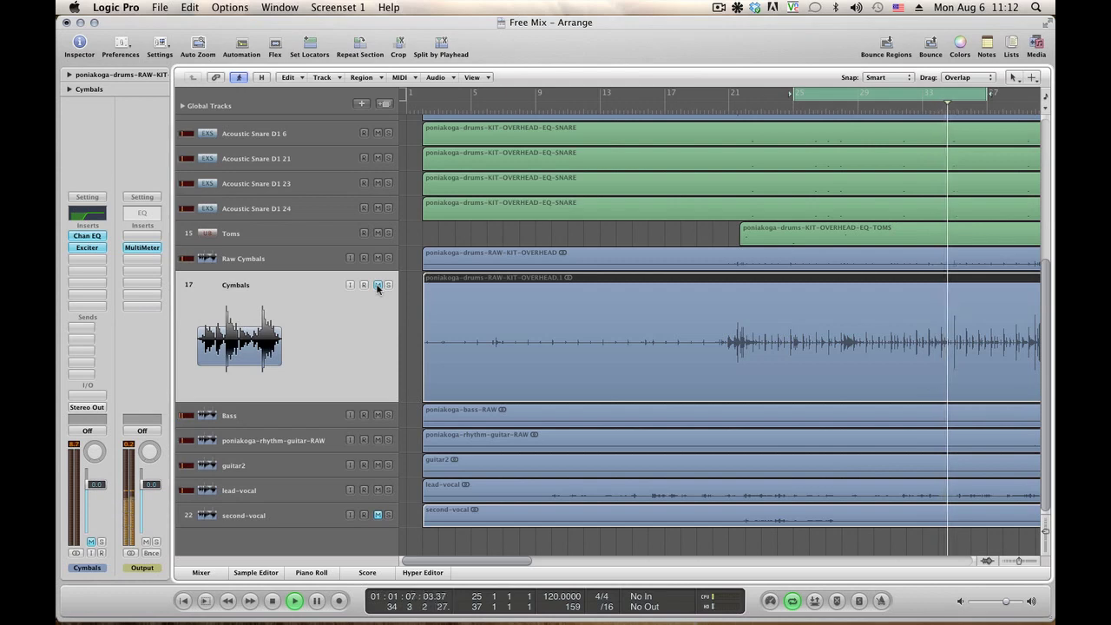
click(377, 285)
key(space)
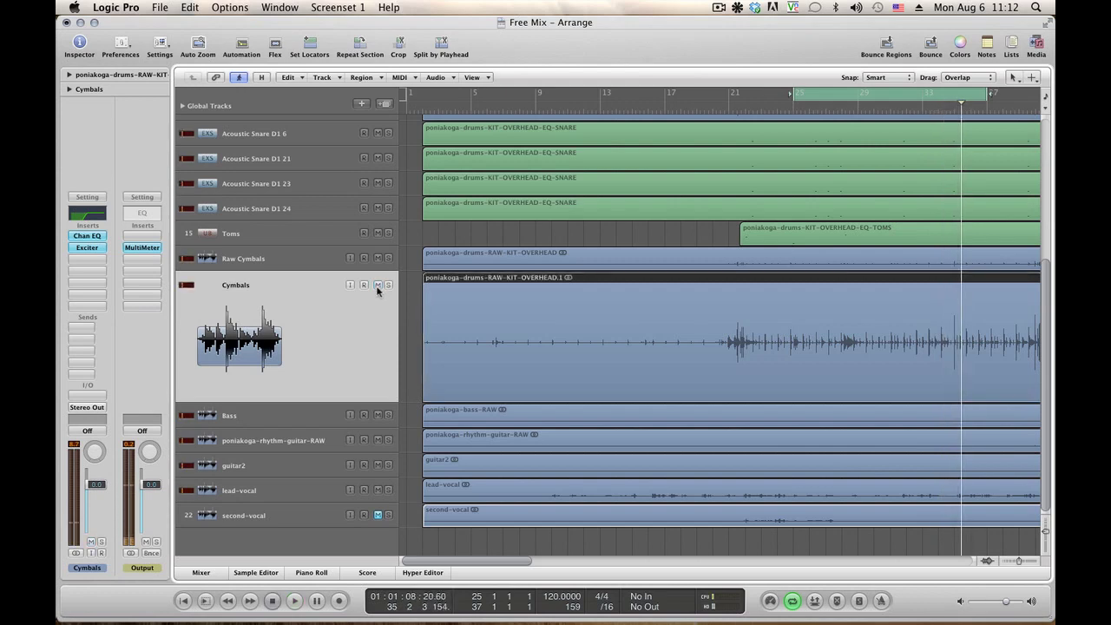
click(378, 284)
Select the Raw Cymbals track, turn off cycle mode, and unmute the Cymbals and second-vocal tracks
click(282, 260)
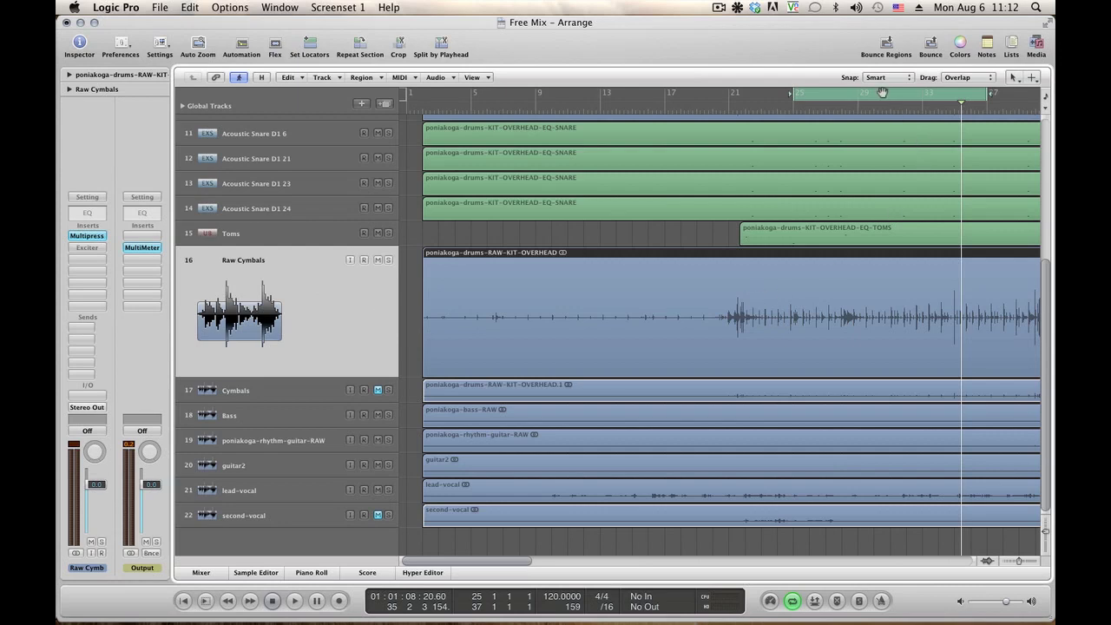
key(c)
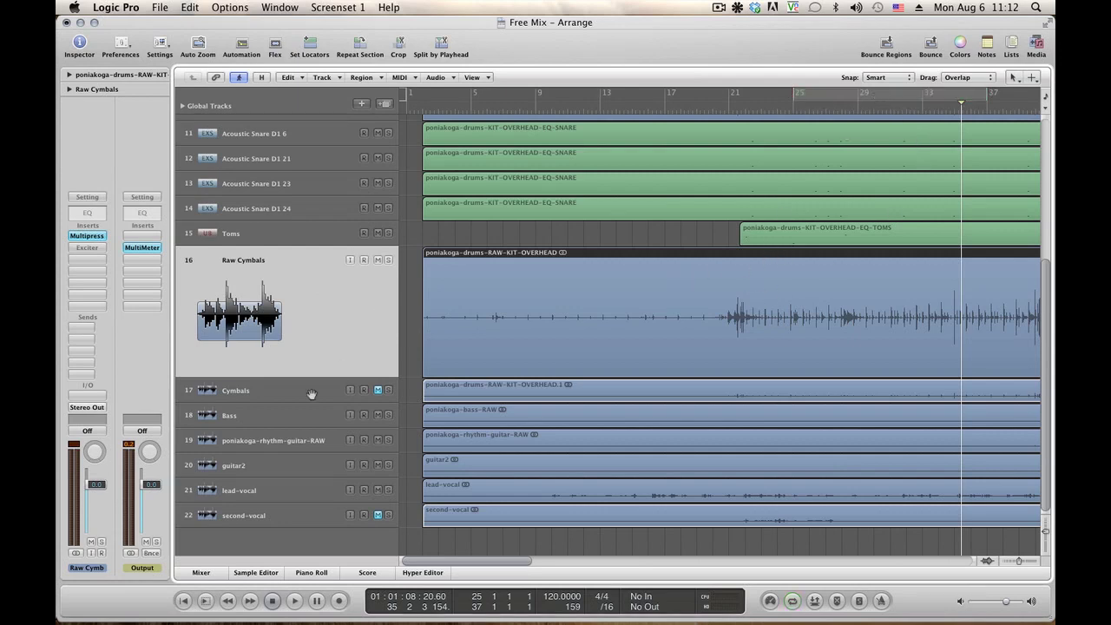
click(379, 391)
click(378, 516)
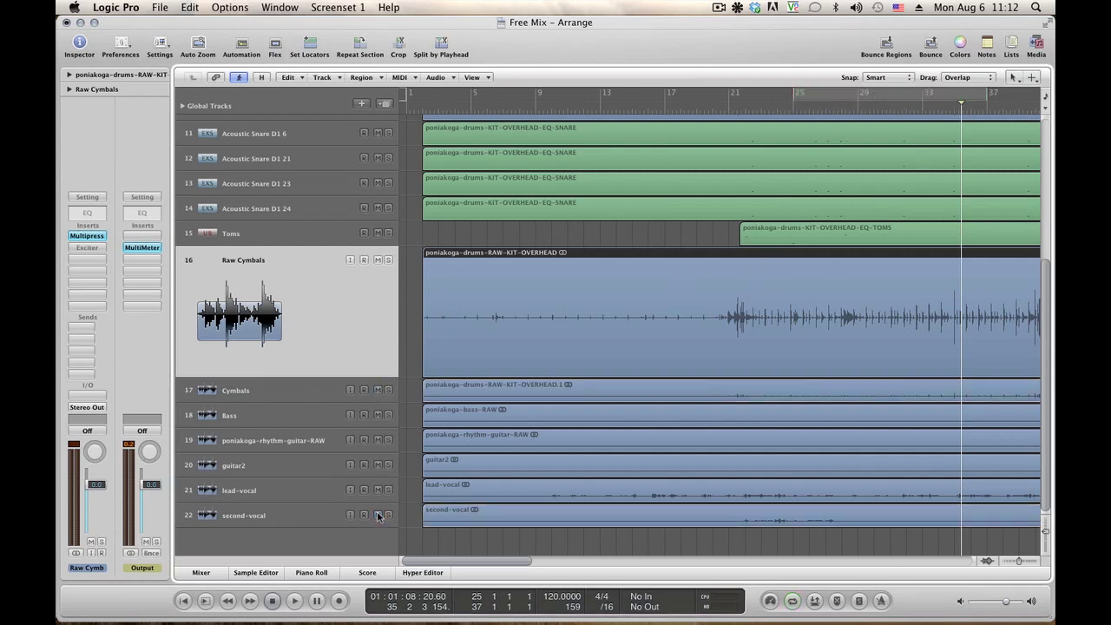
scroll(521, 422, up, 10)
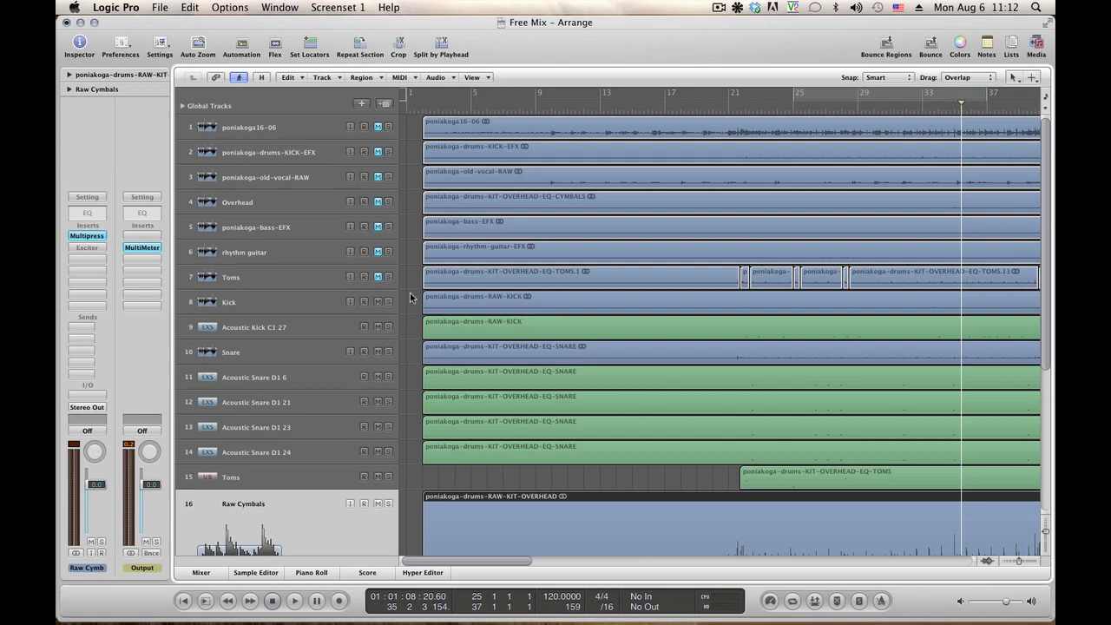
scroll(410, 298, down, 1)
scroll(410, 298, up, 1)
scroll(411, 298, down, 5)
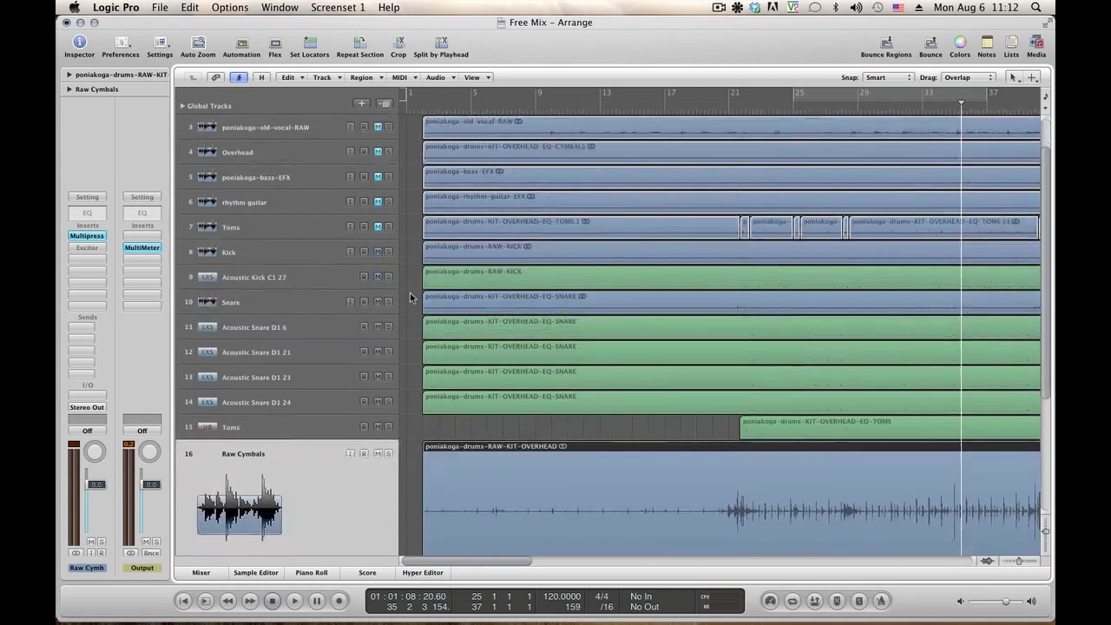
scroll(411, 298, down, 3)
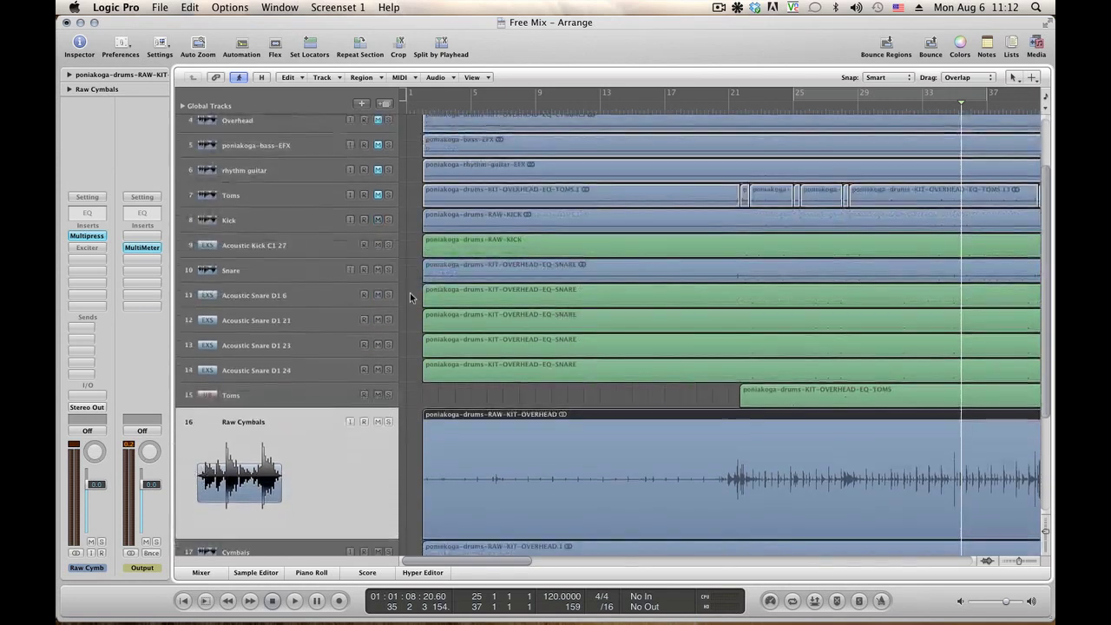
Move the Toms audio track down to sit directly above the Toms instrument track
scroll(410, 292, up, 1)
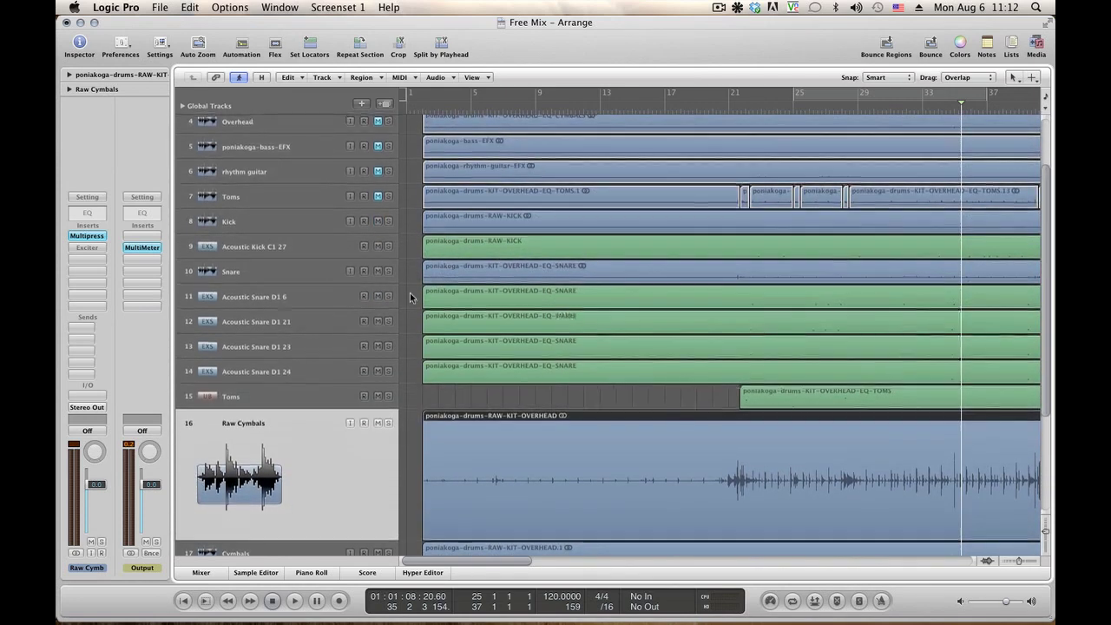
click(251, 198)
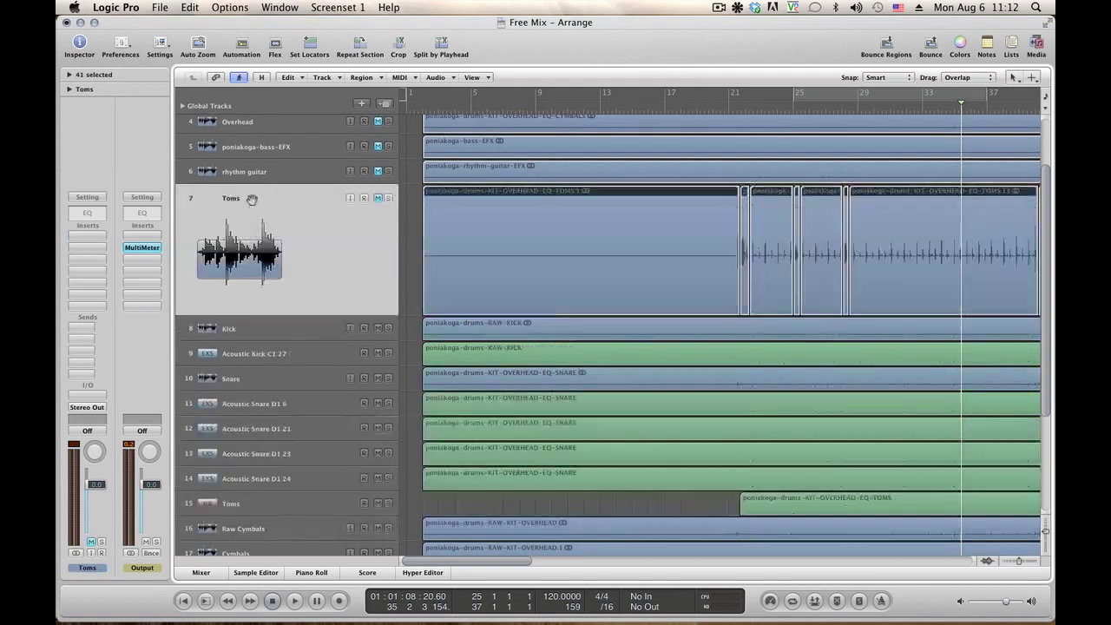
drag(251, 198, 261, 493)
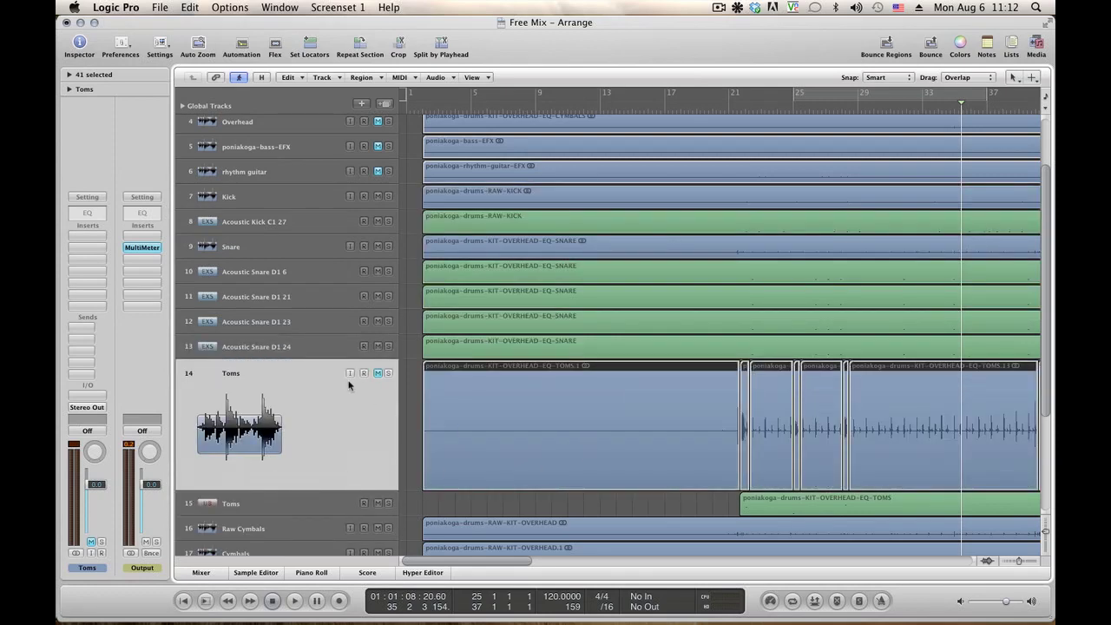
Audition the original Toms audio in solo, add the Toms instrument track's solo, and mute the Toms audio again after playback
click(378, 374)
key(space)
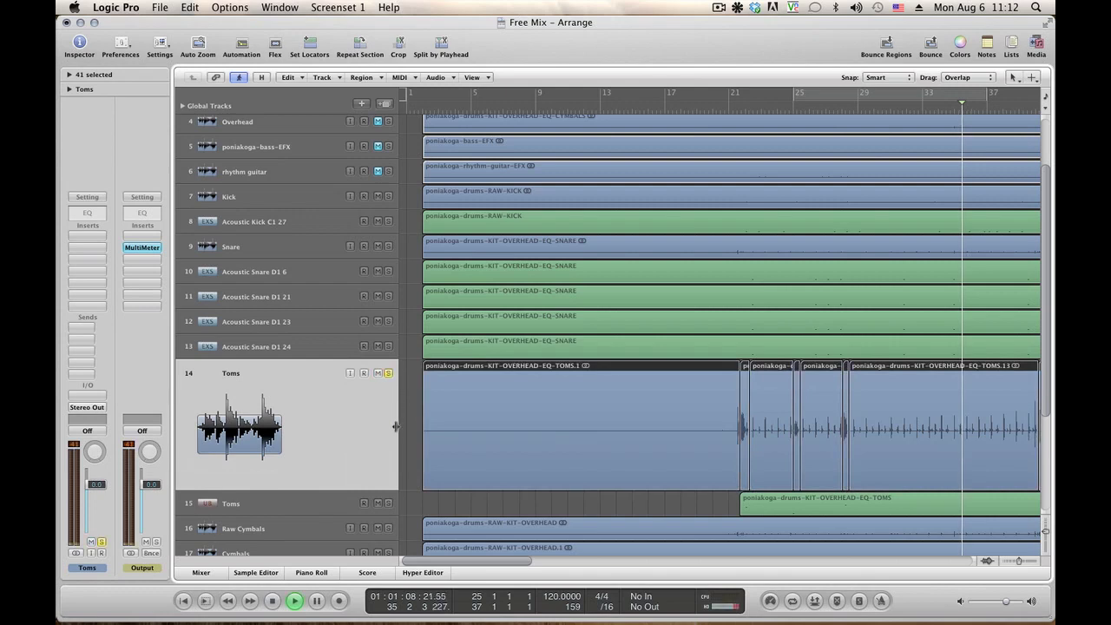
click(389, 504)
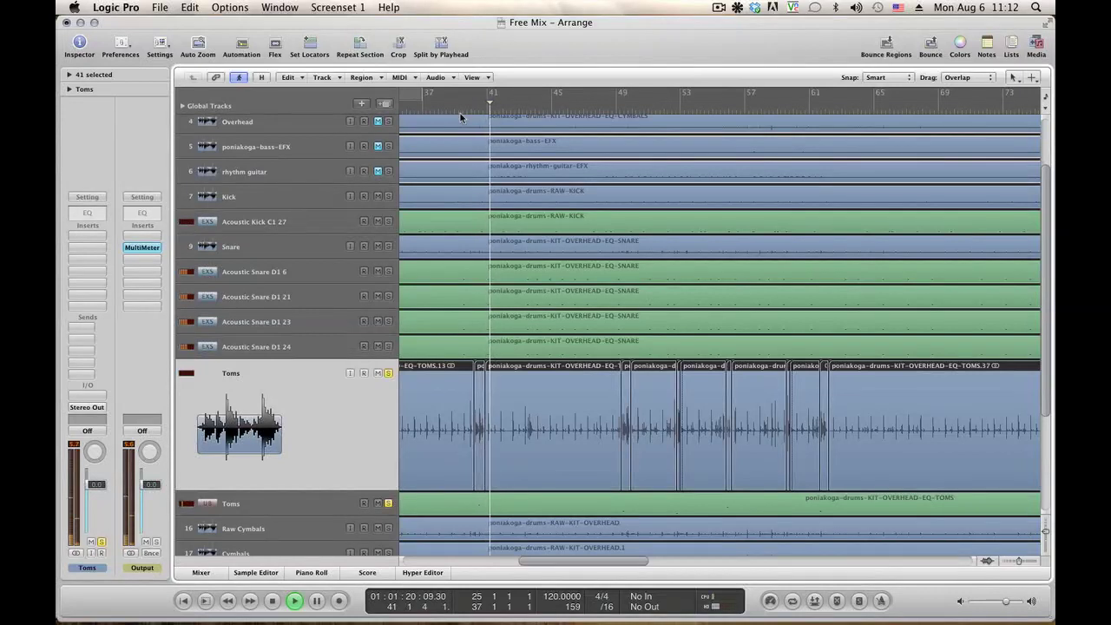
key(space)
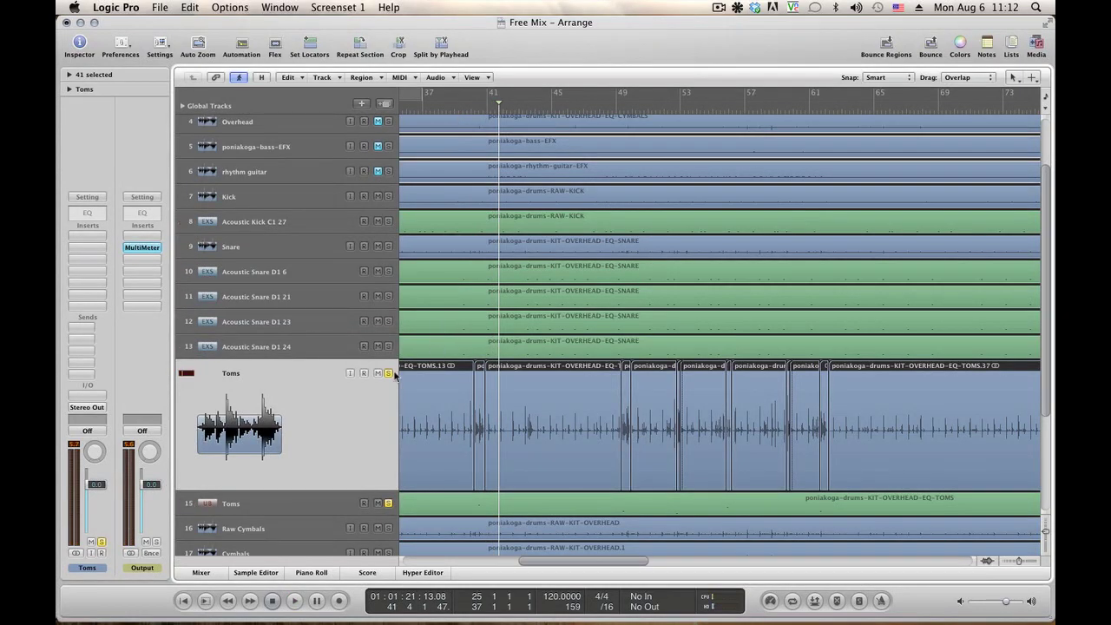
click(378, 373)
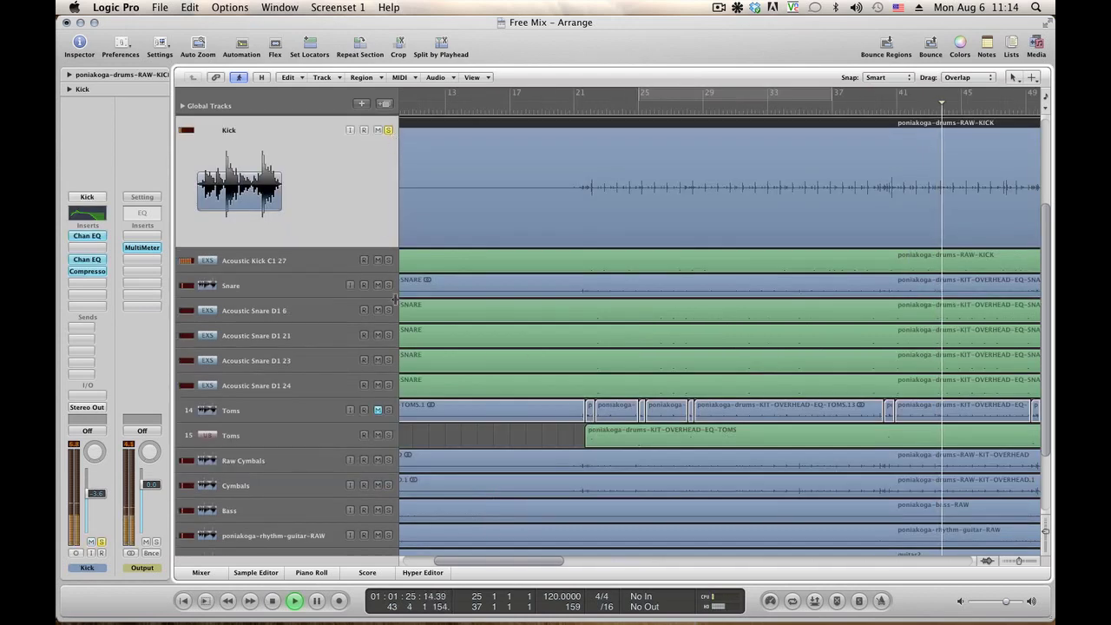
Audition Kick with Acoustic Kick C1 27 in solo, then leave only Snare soloed and select its audio track
click(388, 261)
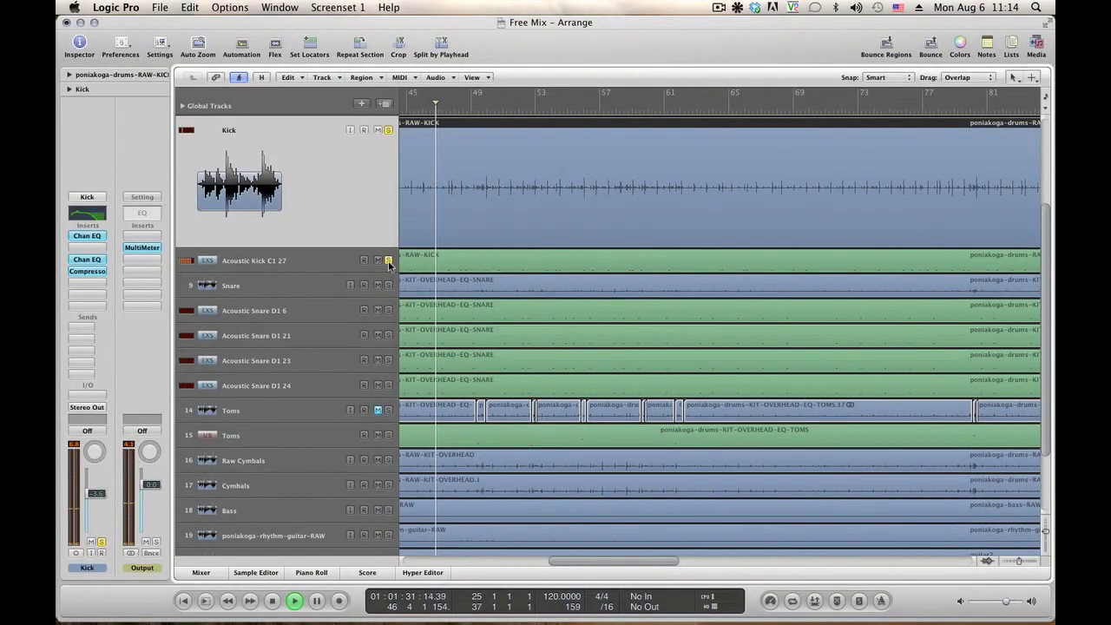
click(388, 286)
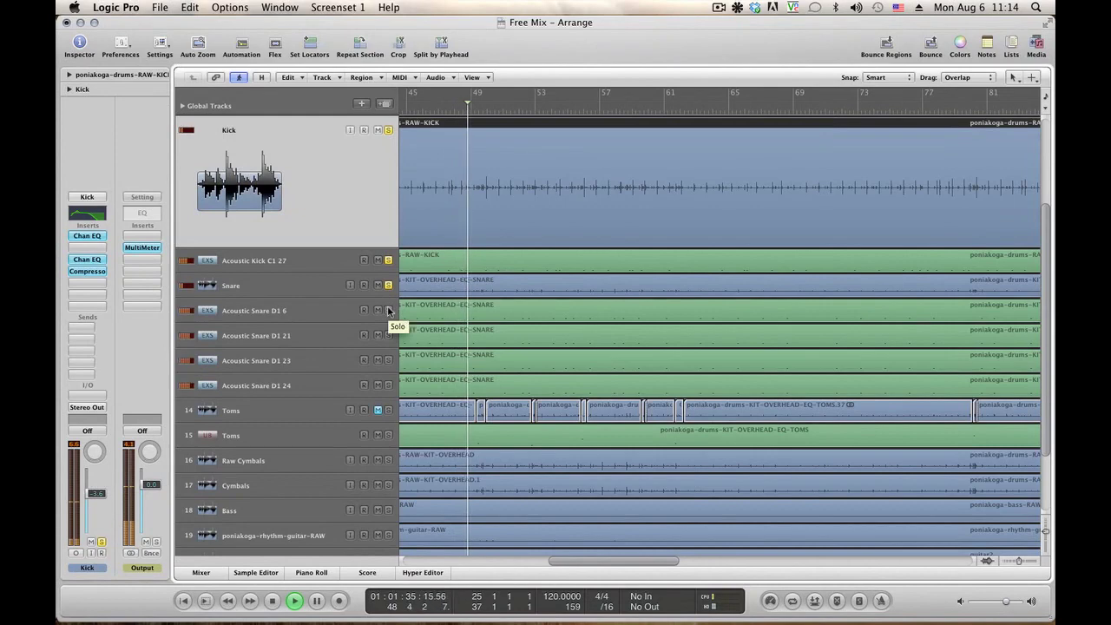
click(388, 130)
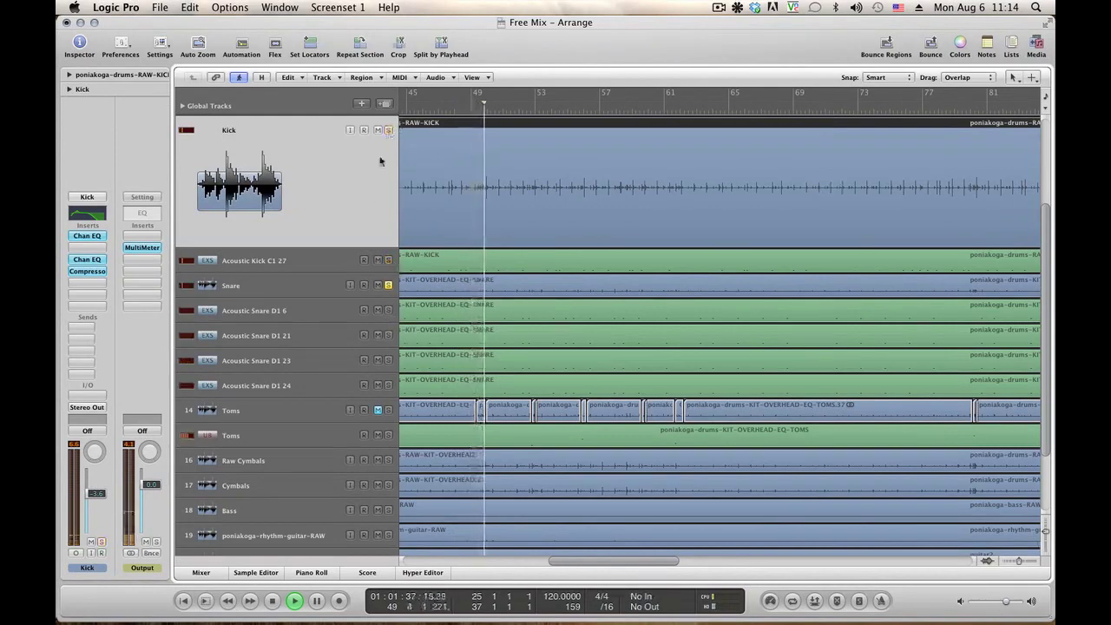
click(302, 288)
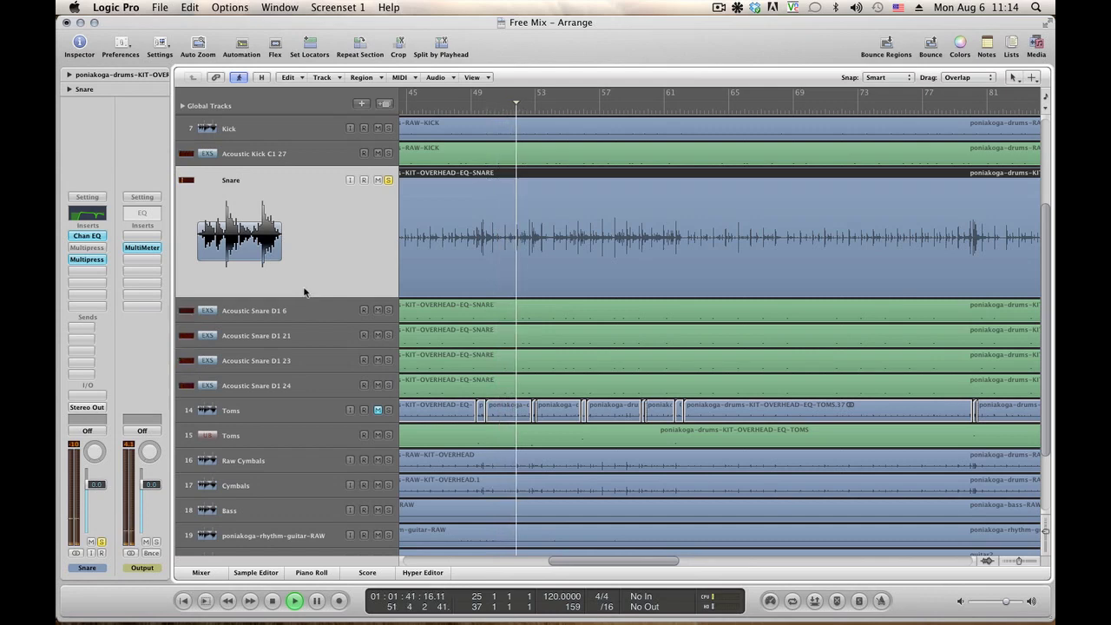
In the Snare track's Channel EQ, set the low-cut frequency to 152 Hz and the 10000 Hz high shelf gain to -14.0 dB
click(87, 236)
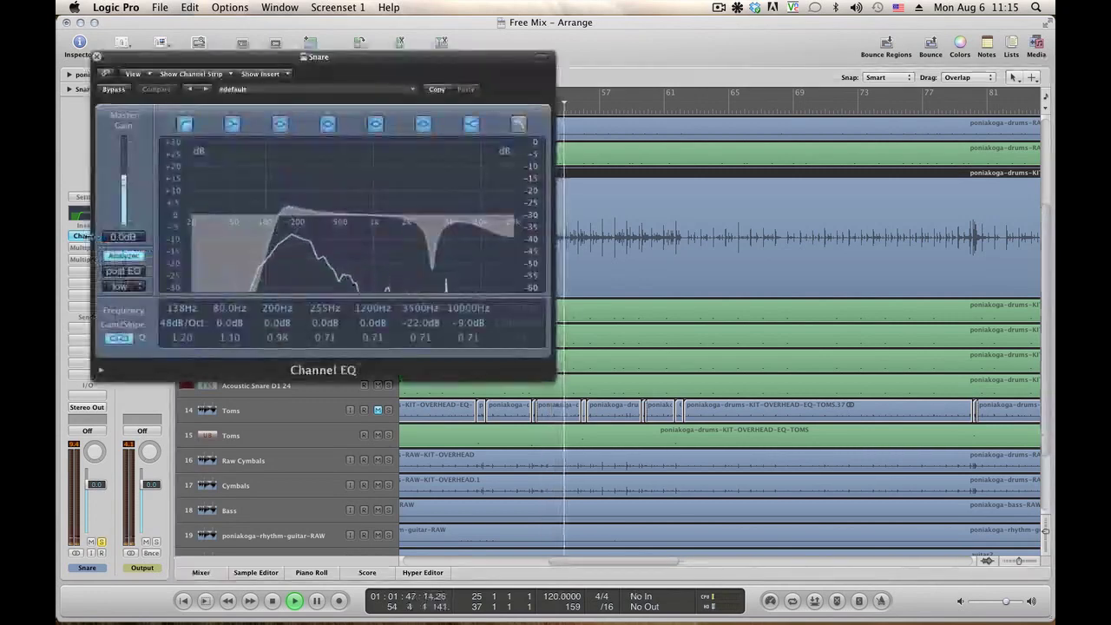
click(96, 56)
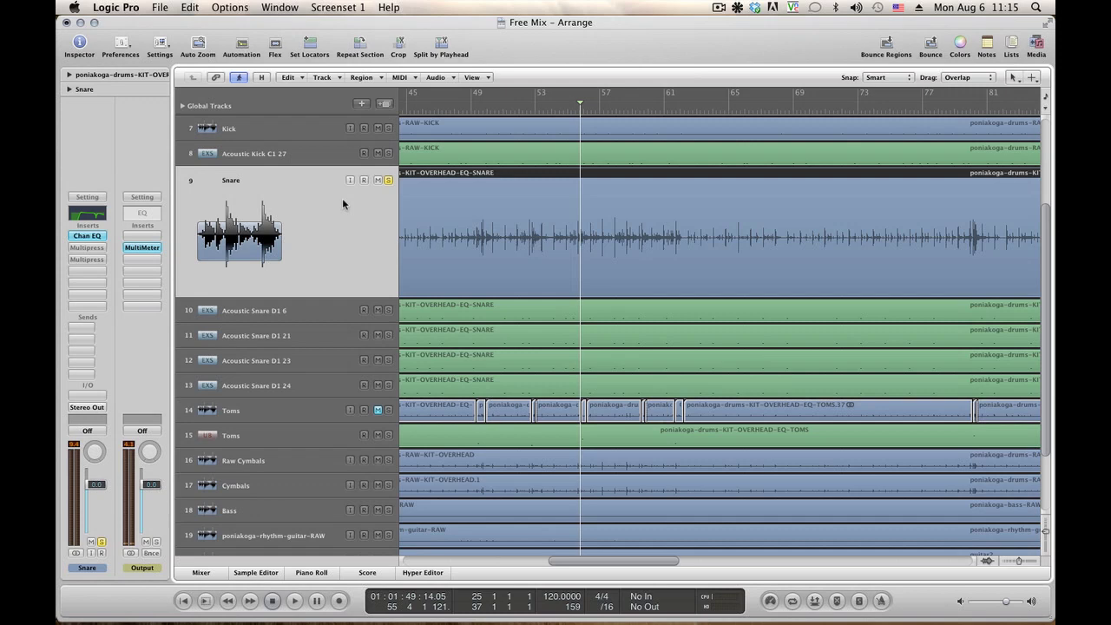
click(101, 237)
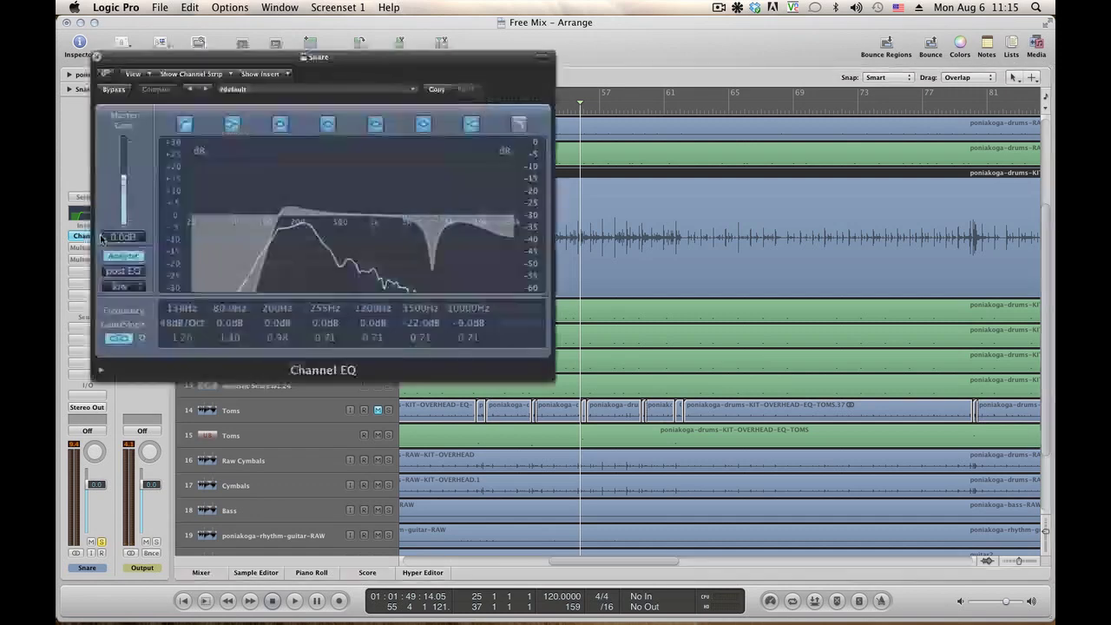
click(131, 257)
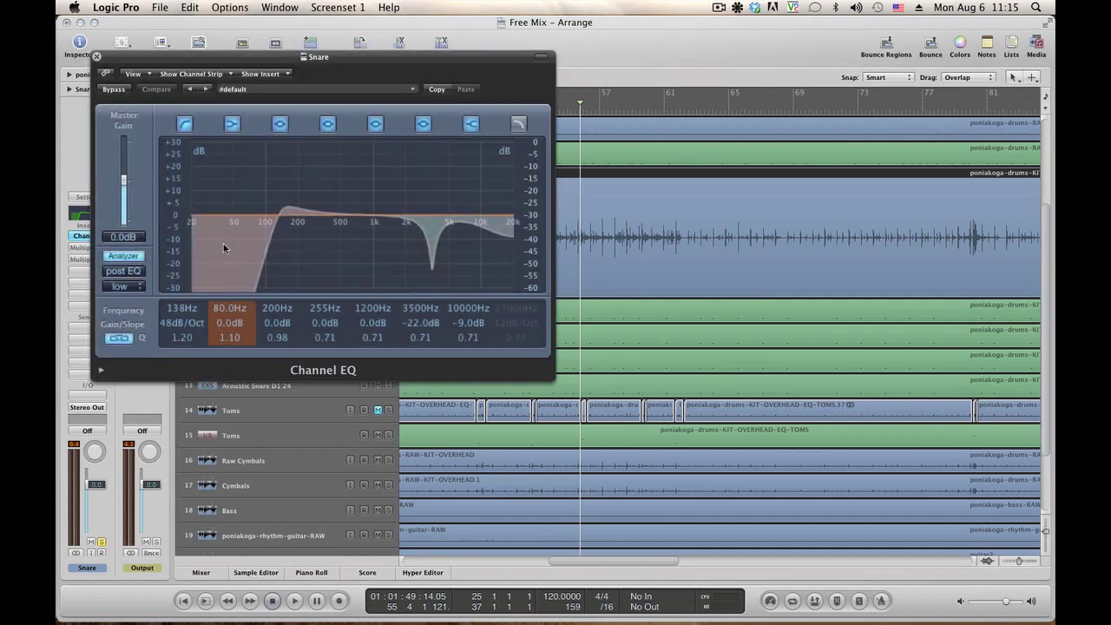
key(space)
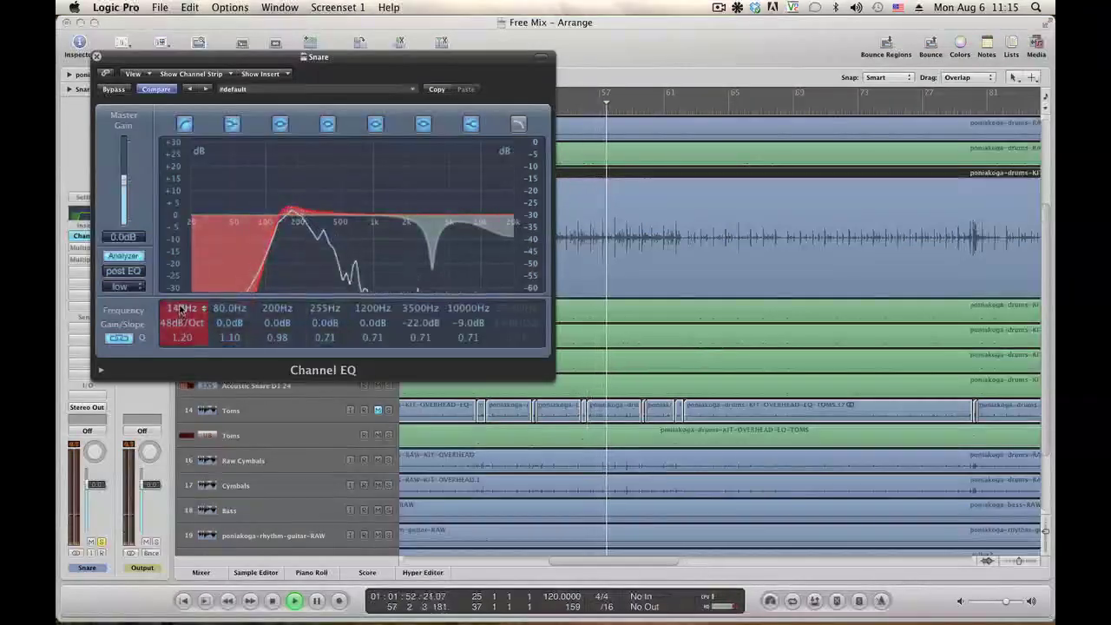
drag(180, 313, 179, 309)
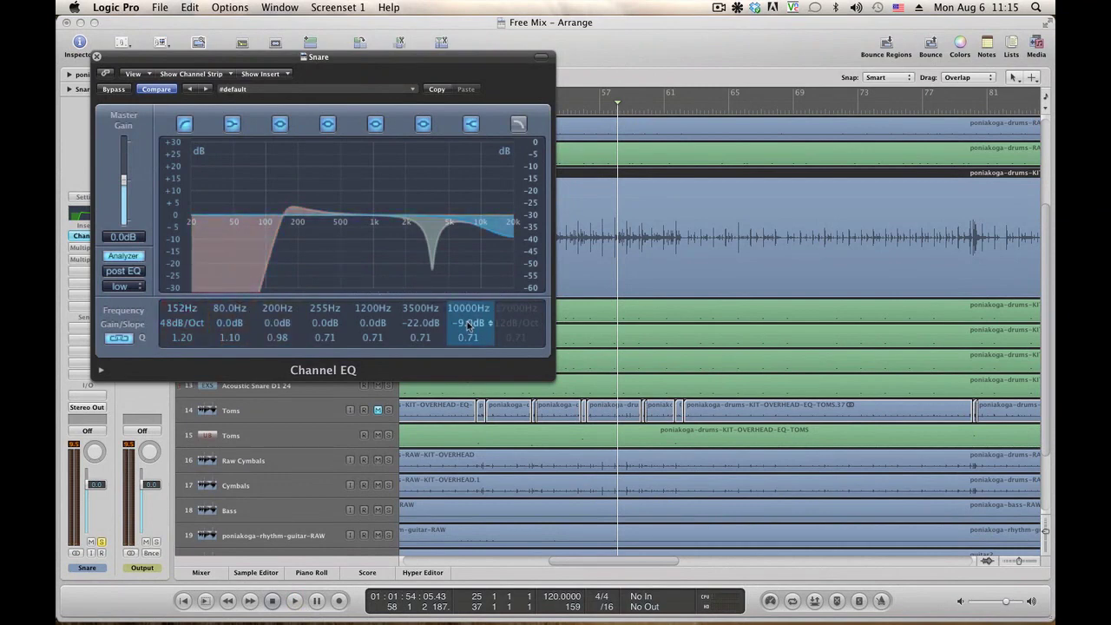
drag(462, 325, 465, 334)
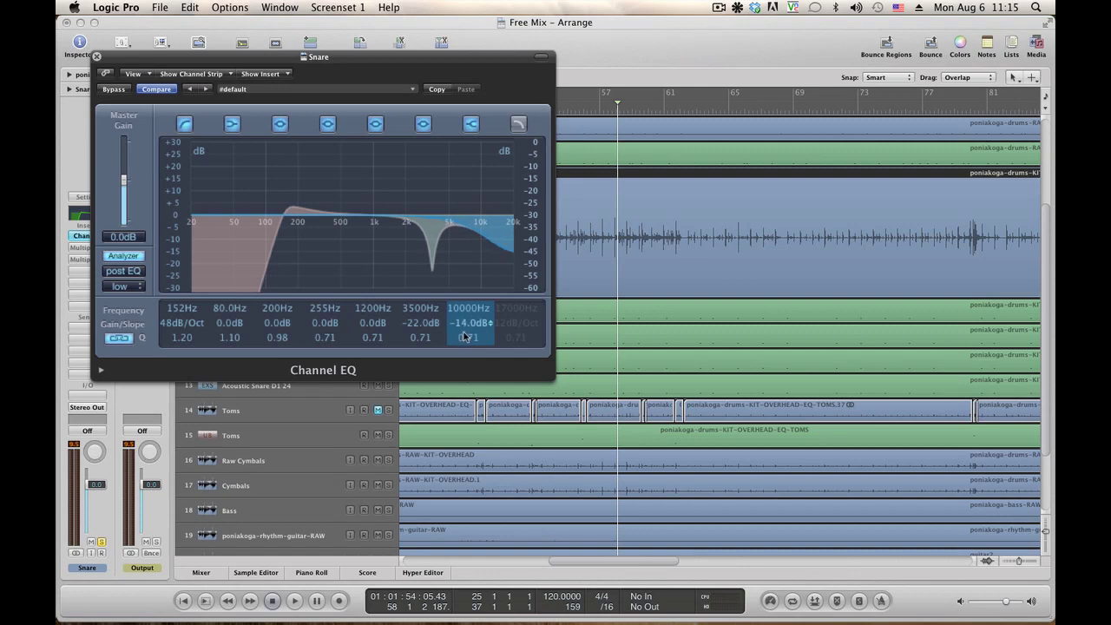
click(97, 57)
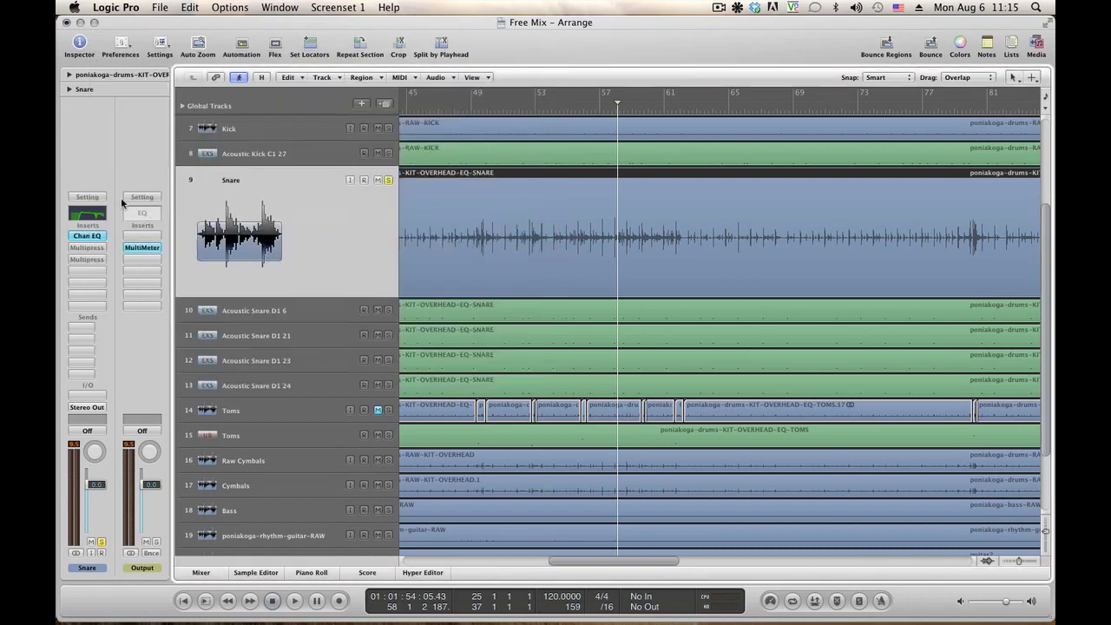
Set the Snare track's second Multipressor crossovers to 690 Hz and 1400 Hz around band 3 during playback
click(92, 259)
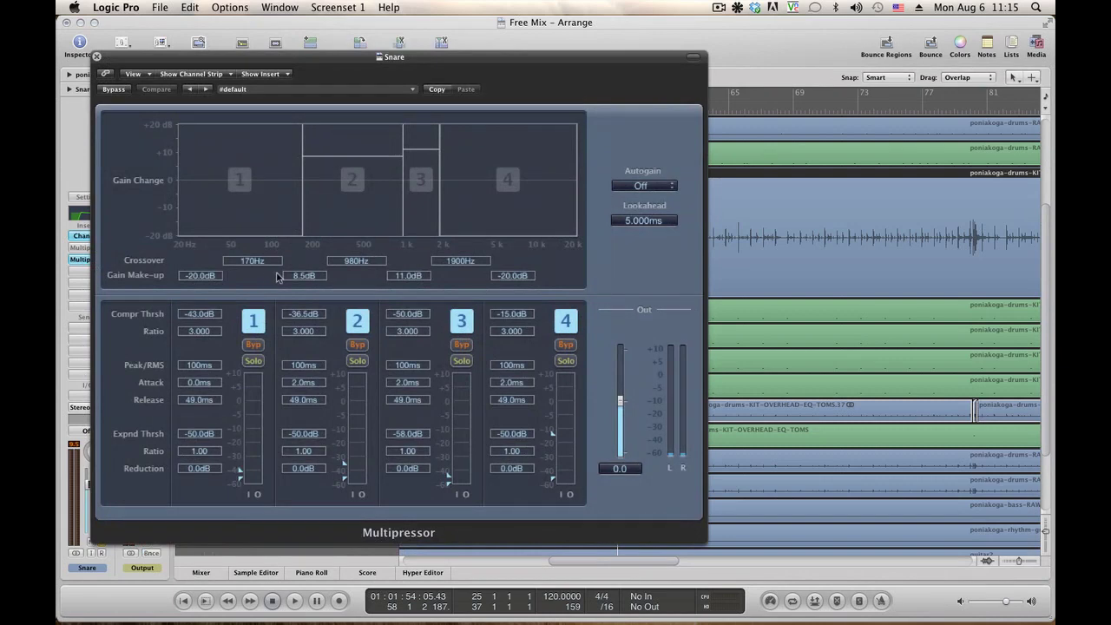
key(space)
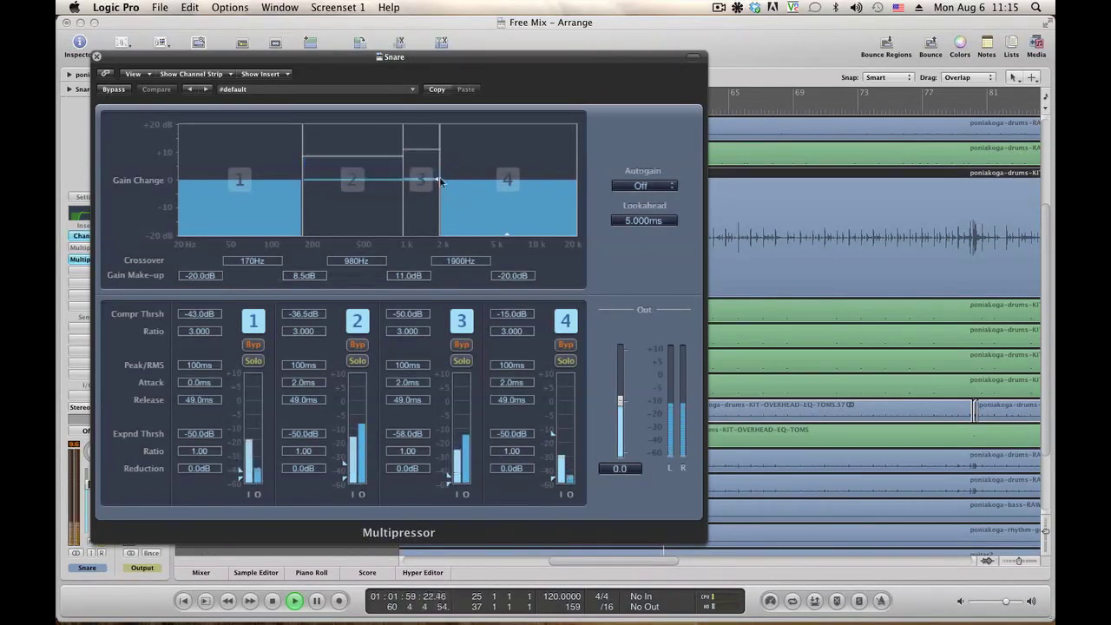
drag(403, 181, 425, 182)
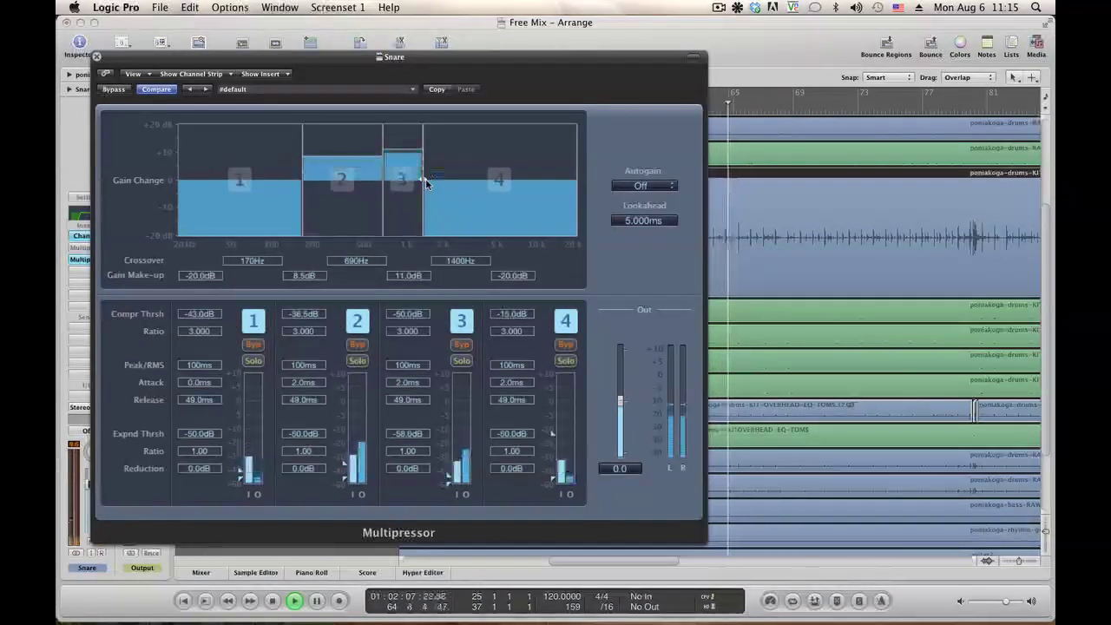
Compare the soloed Snare with and without the second Multipressor by toggling its bypass during playback
click(118, 91)
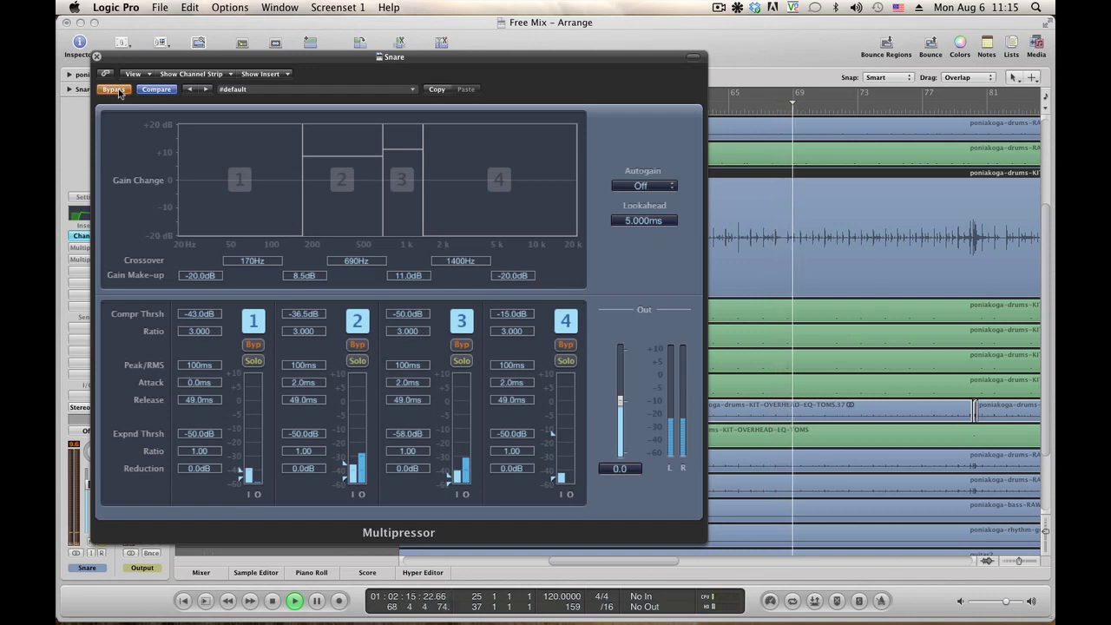
click(118, 91)
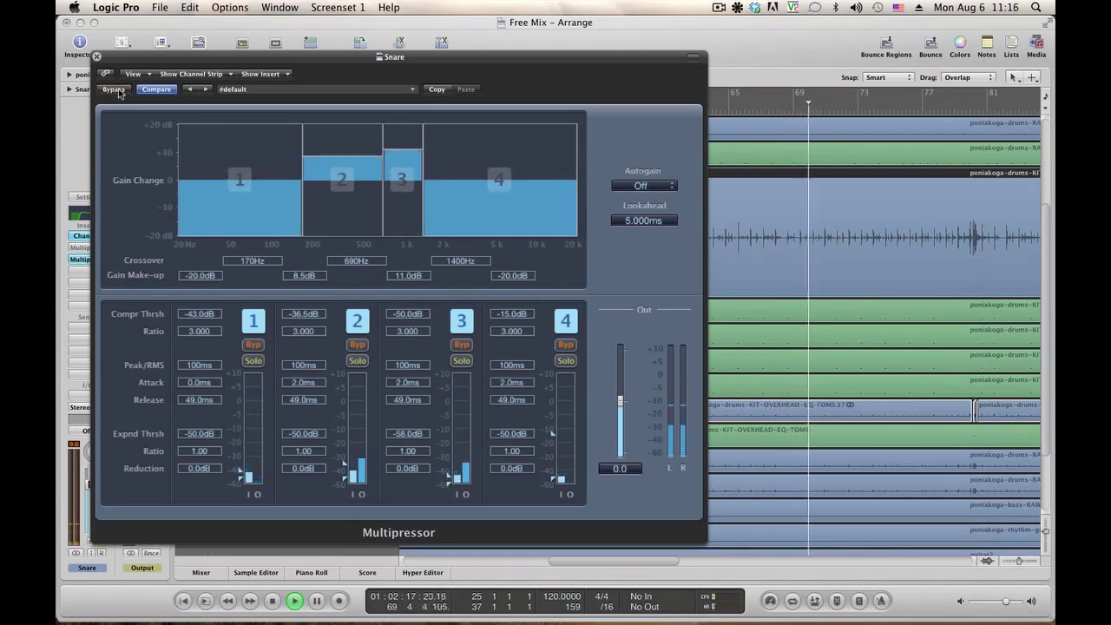
click(118, 91)
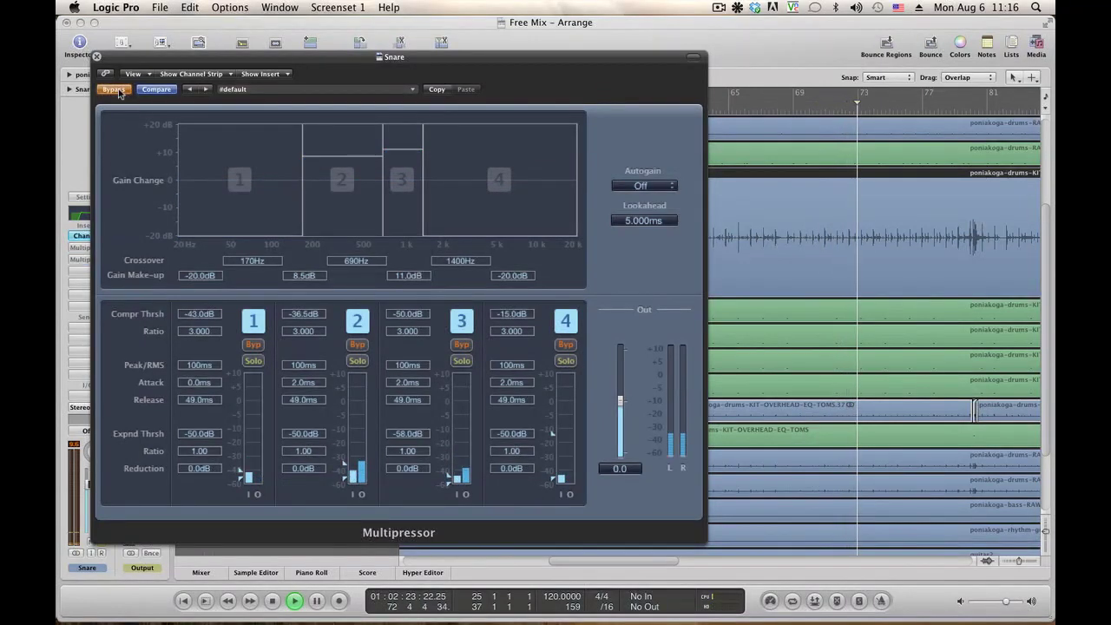
Toggle the bypass of the Snare channel's Multipressor during playback
click(118, 91)
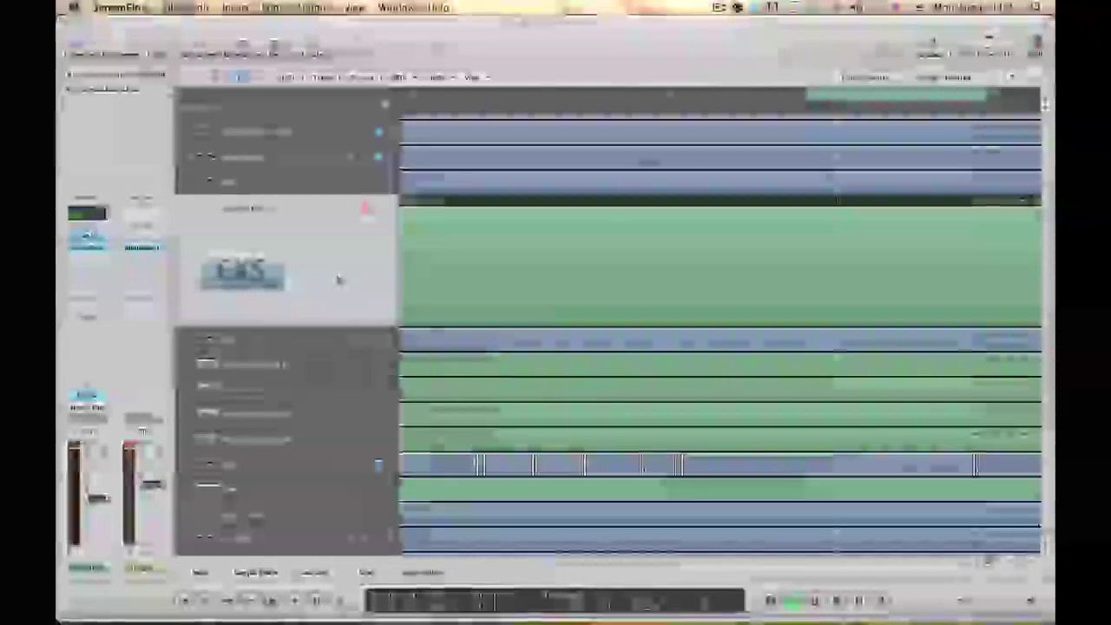
Route the outputs of the Kick and Acoustic Kick mixer channels together to Bus 10
scroll(338, 279, down, 1)
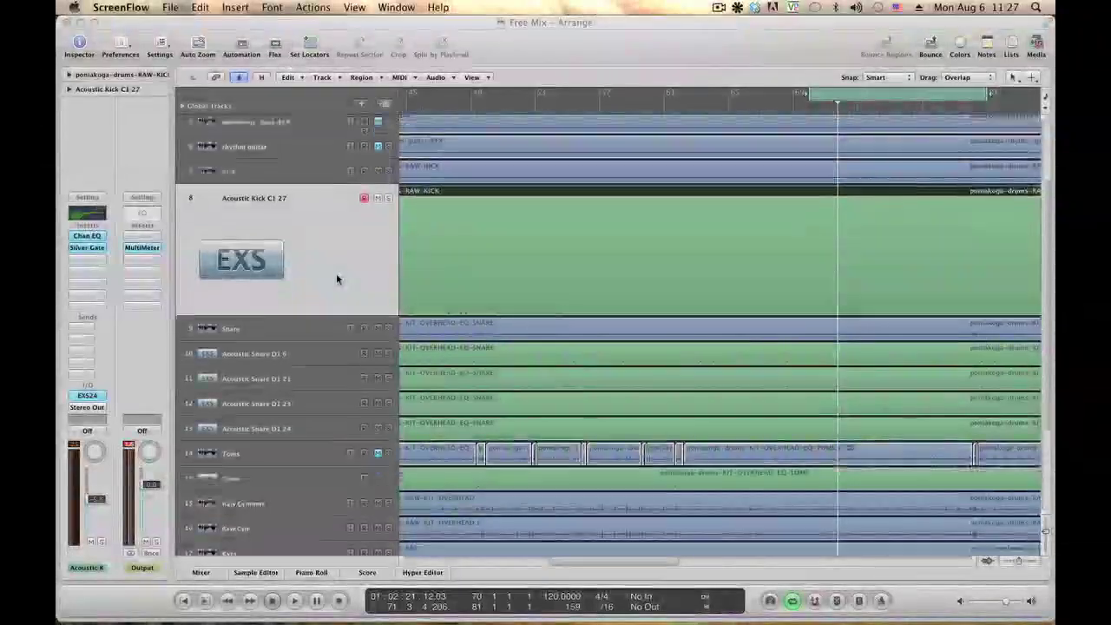
scroll(337, 278, up, 5)
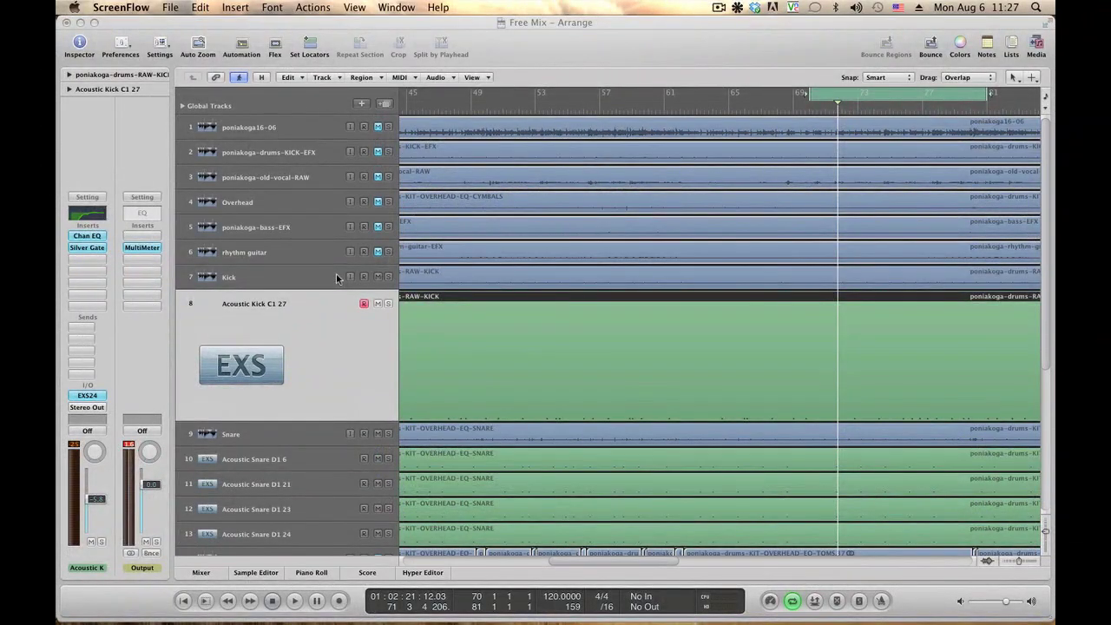
scroll(337, 277, down, 5)
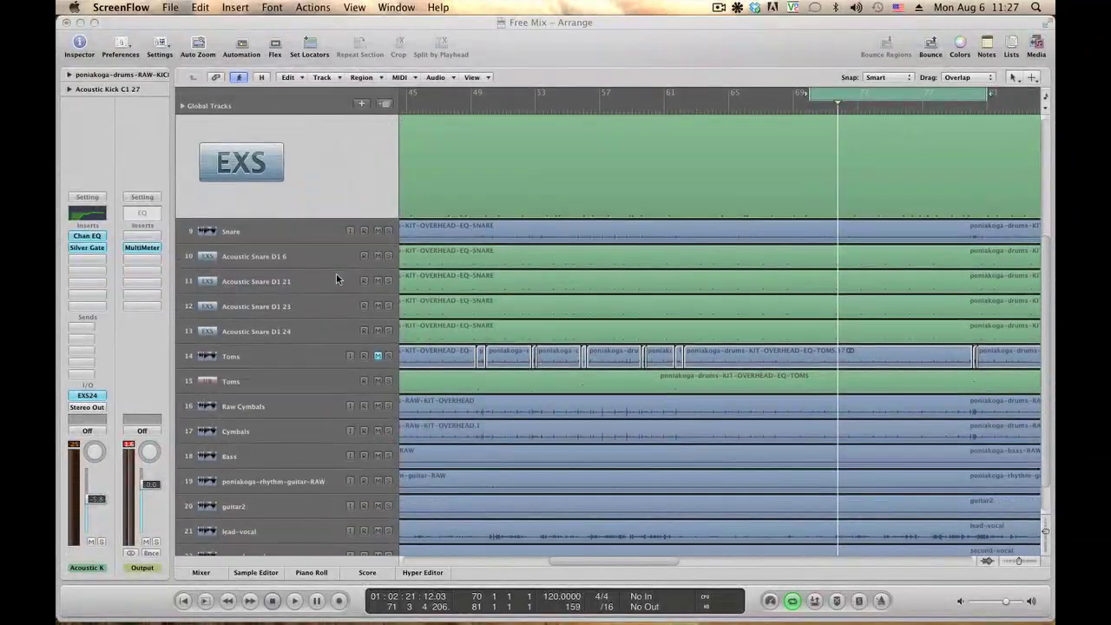
scroll(337, 279, up, 3)
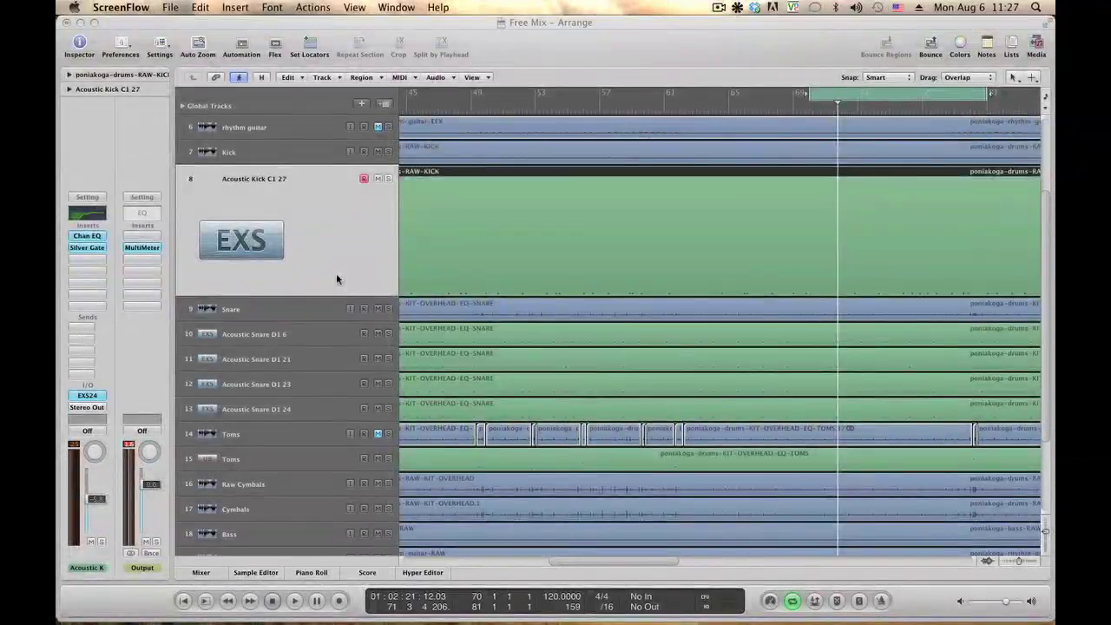
click(200, 574)
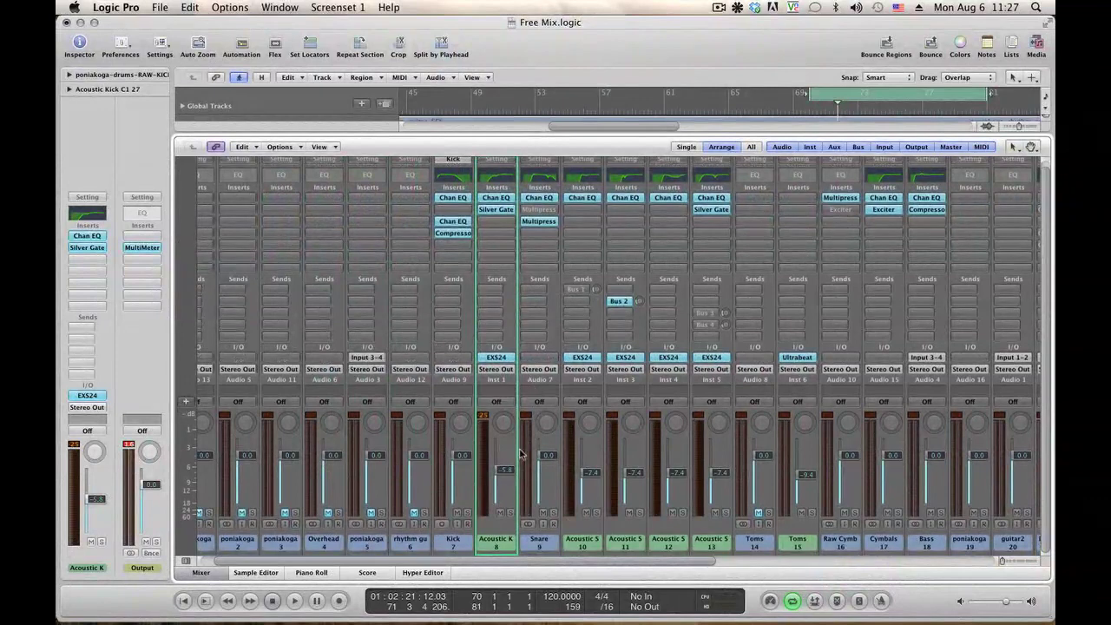
click(457, 552)
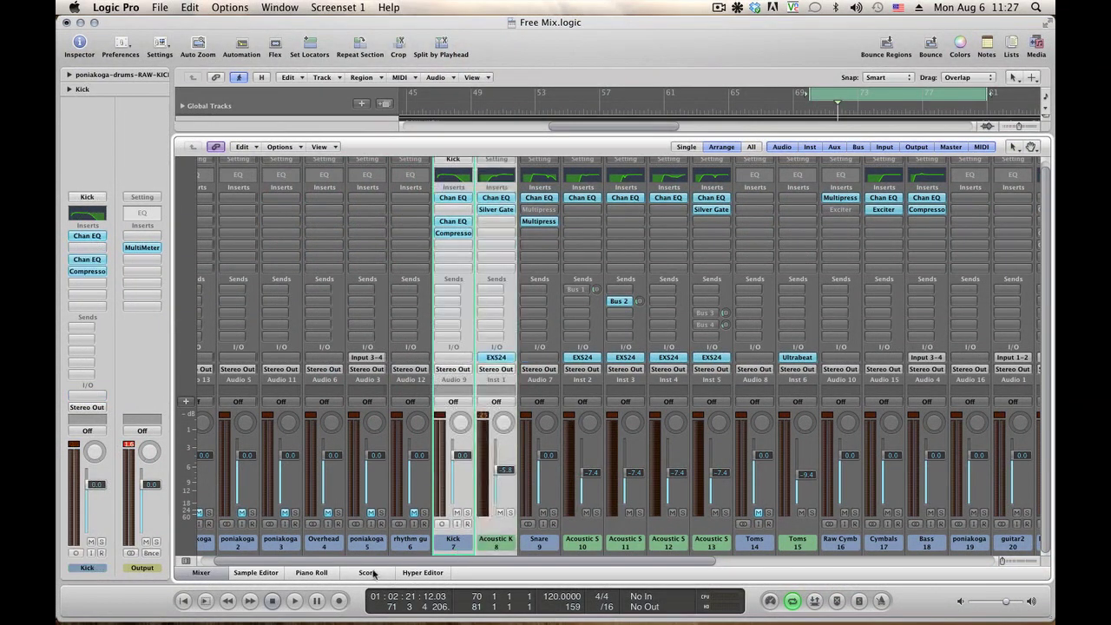
click(458, 371)
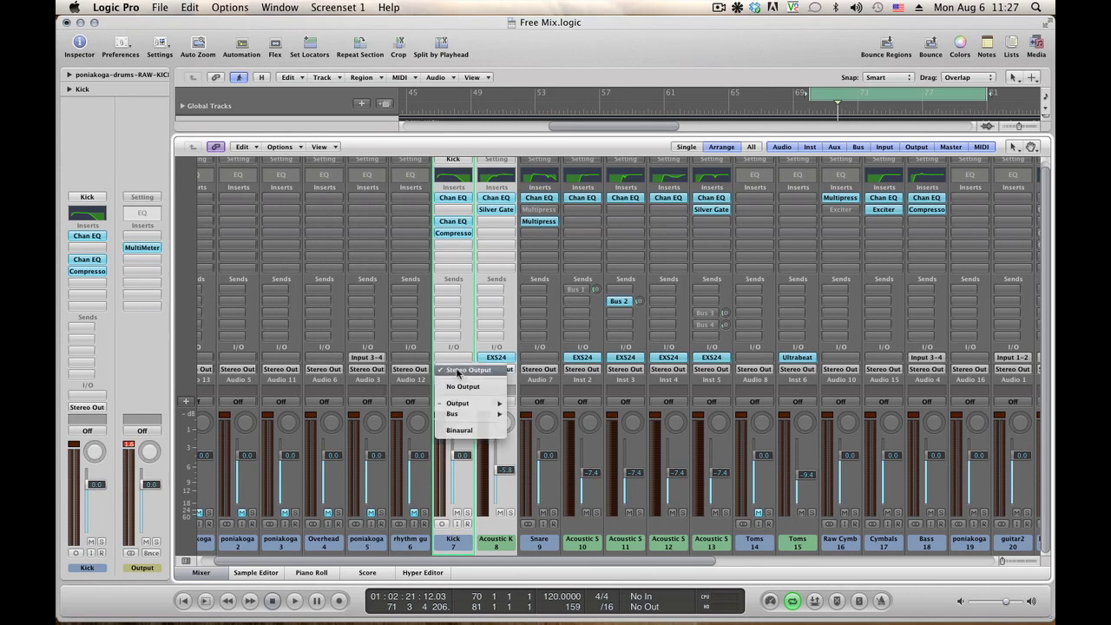
mouse_move(467, 421)
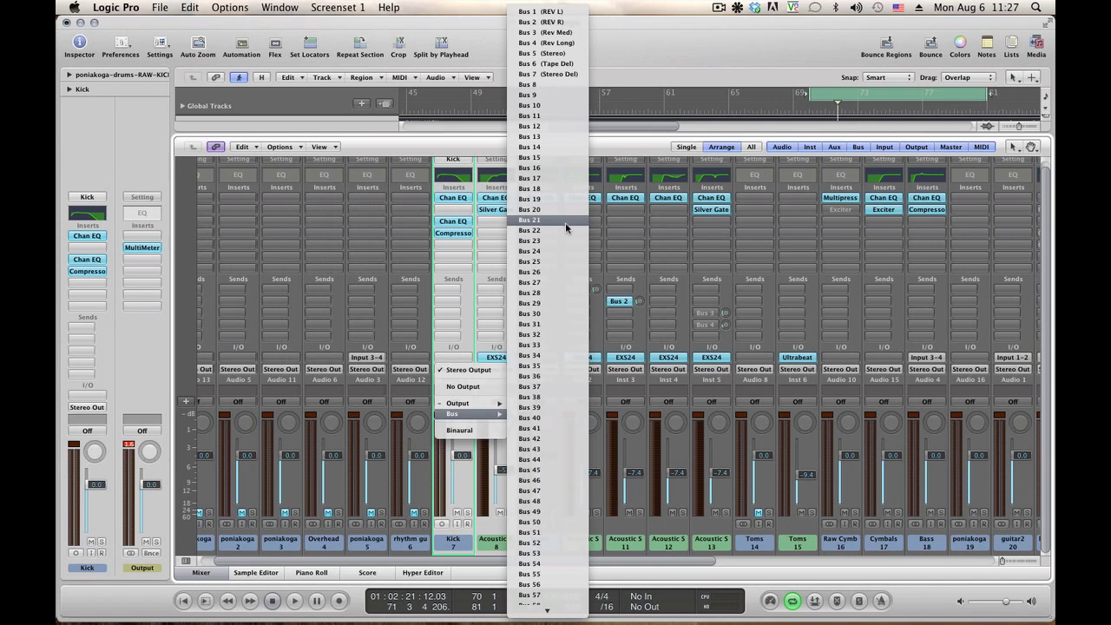
click(550, 119)
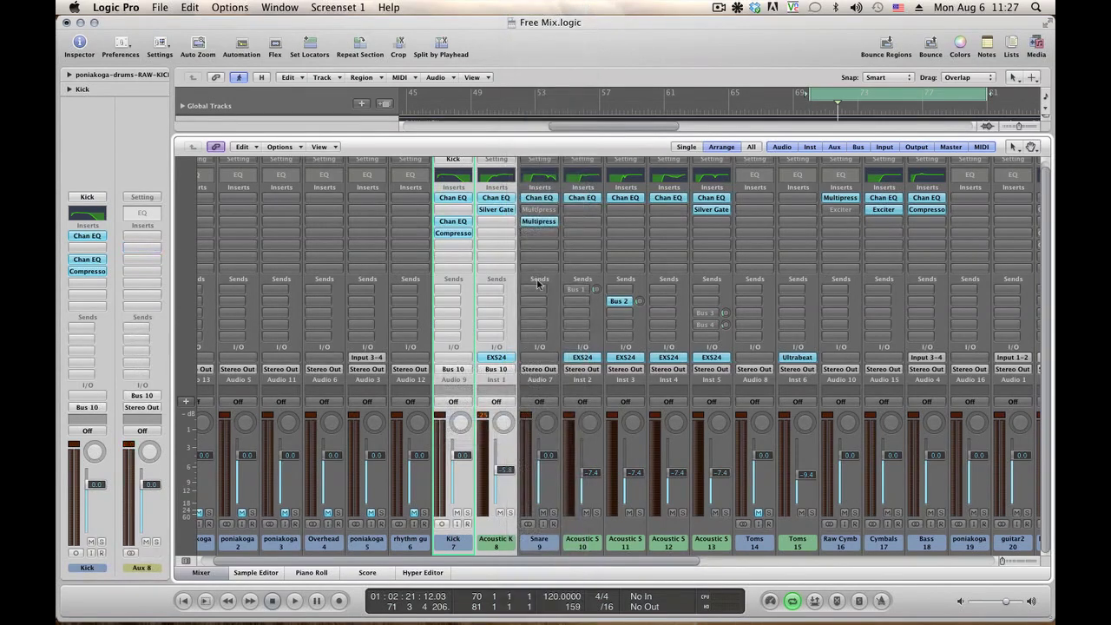
Rename the new aux channel fed by Bus 10 as Kick
scroll(502, 374, right, 10)
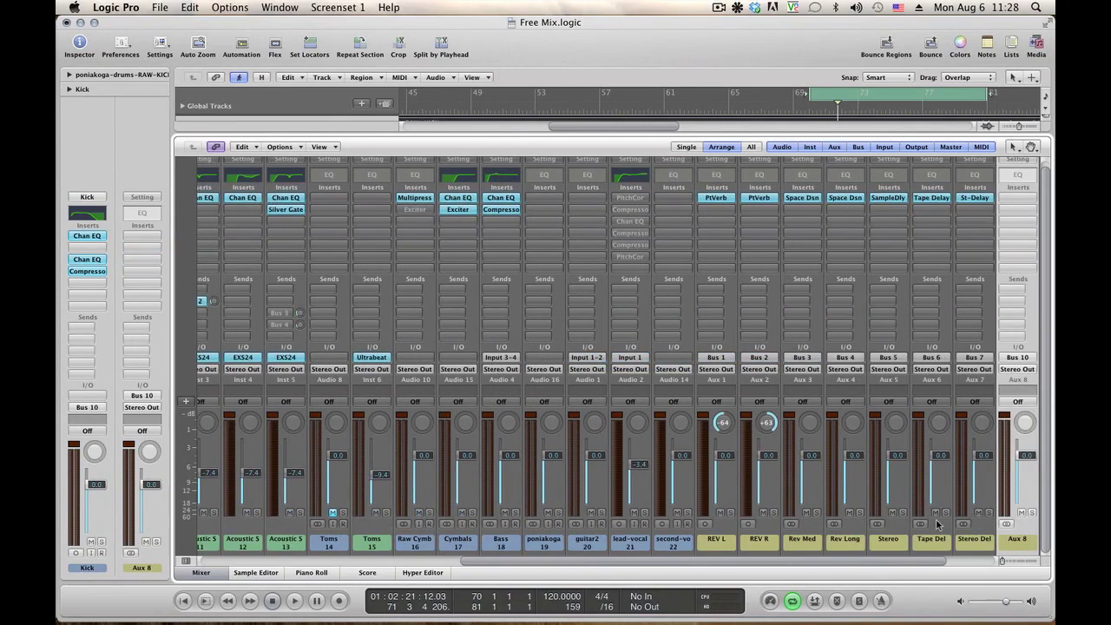
double_click(1012, 541)
text(Kick)
key(Return)
Route the outputs of the Snare channel and the four Acoustic Snare channels, 9 through 13, to Bus 11
drag(758, 562, 542, 575)
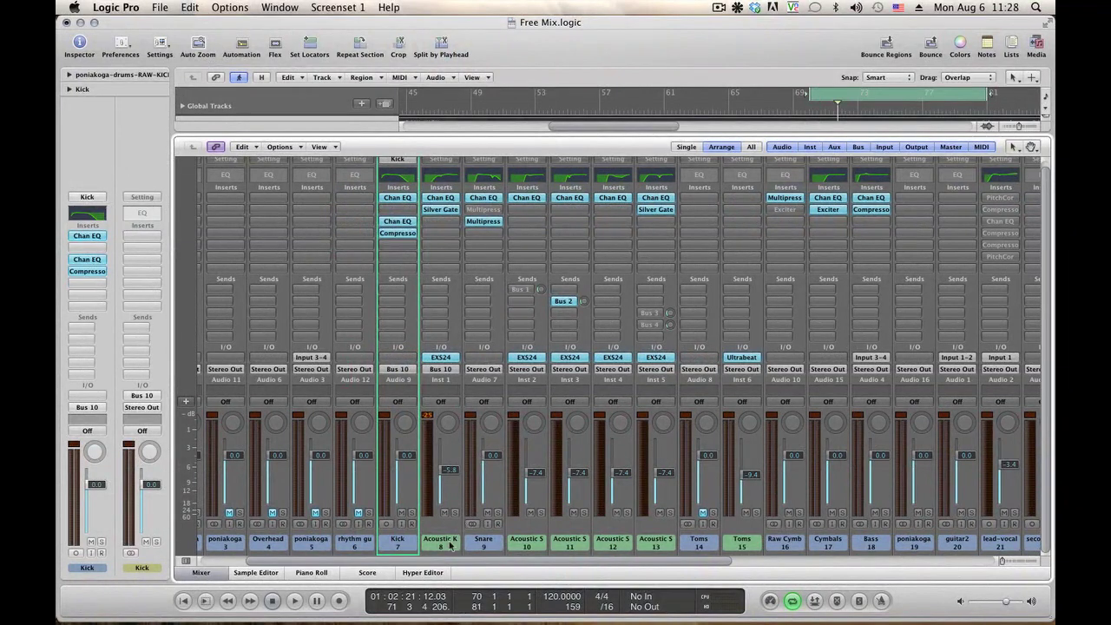
click(488, 550)
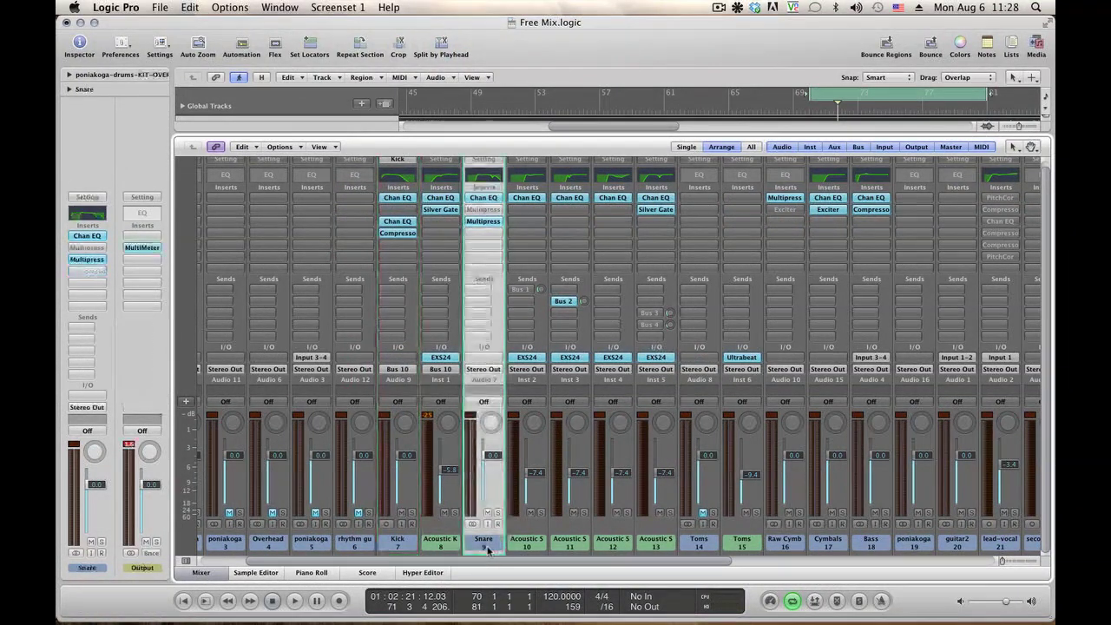
drag(483, 550, 661, 553)
click(653, 369)
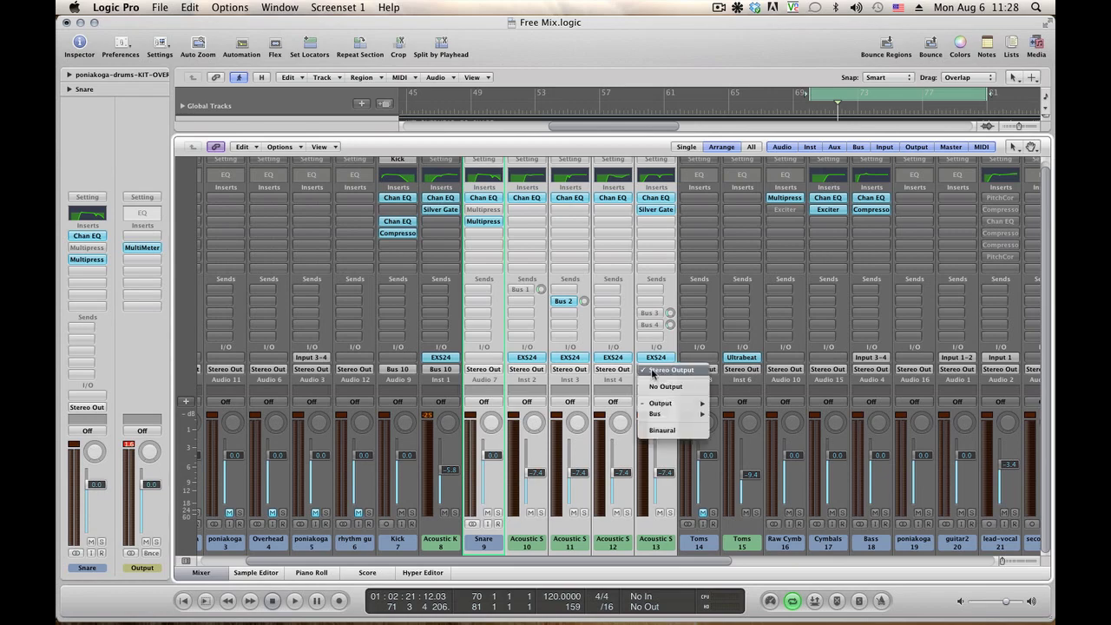
mouse_move(673, 414)
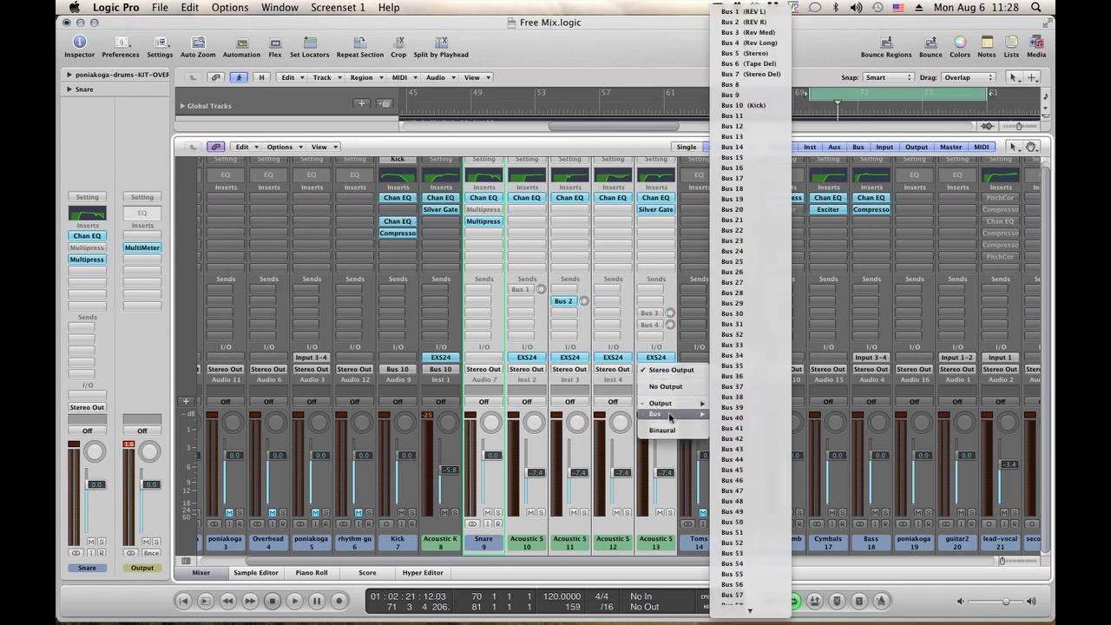
click(758, 116)
Rename the new aux channel fed by Bus 11 as Snares
scroll(695, 399, right, 8)
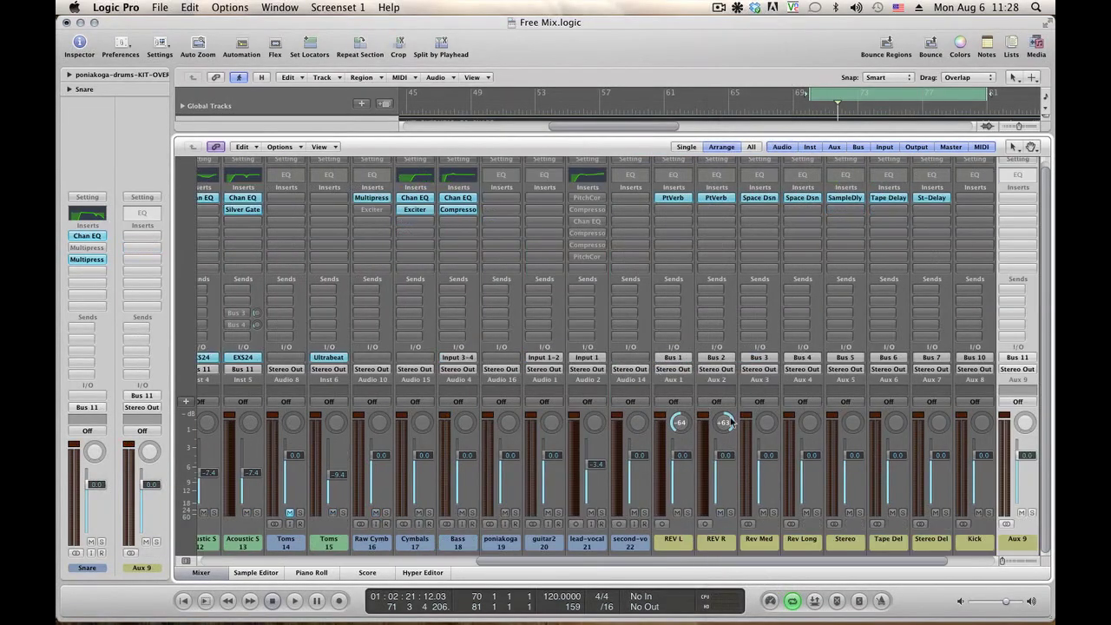
double_click(1020, 539)
key(Return)
Route the outputs of both Toms channels, 14 and 15, to Bus 12
drag(831, 562, 582, 558)
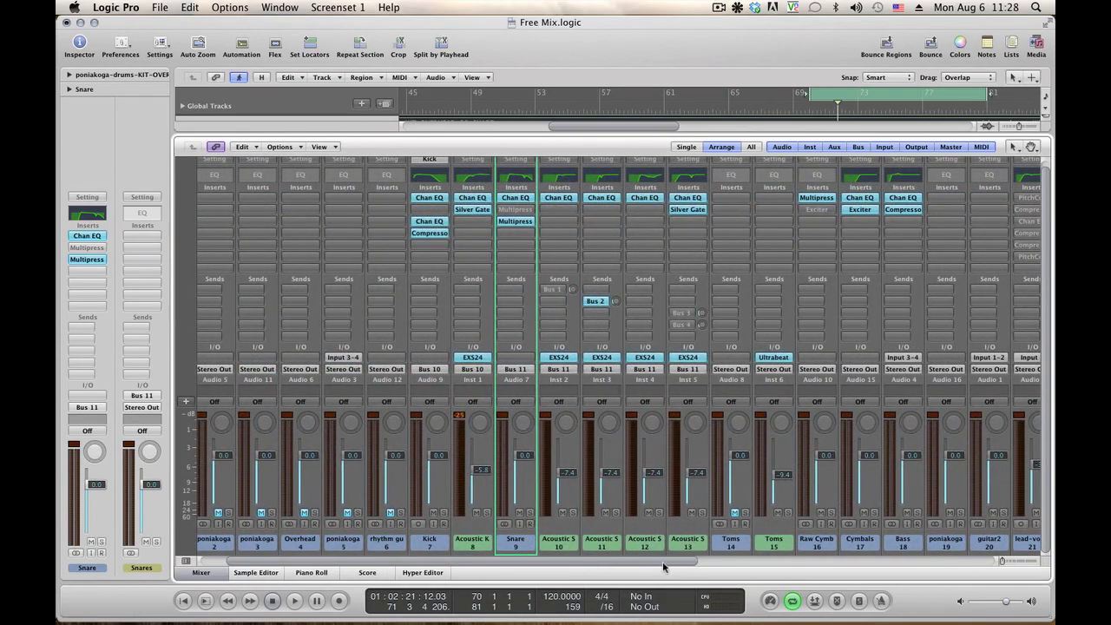
scroll(662, 561, right, 3)
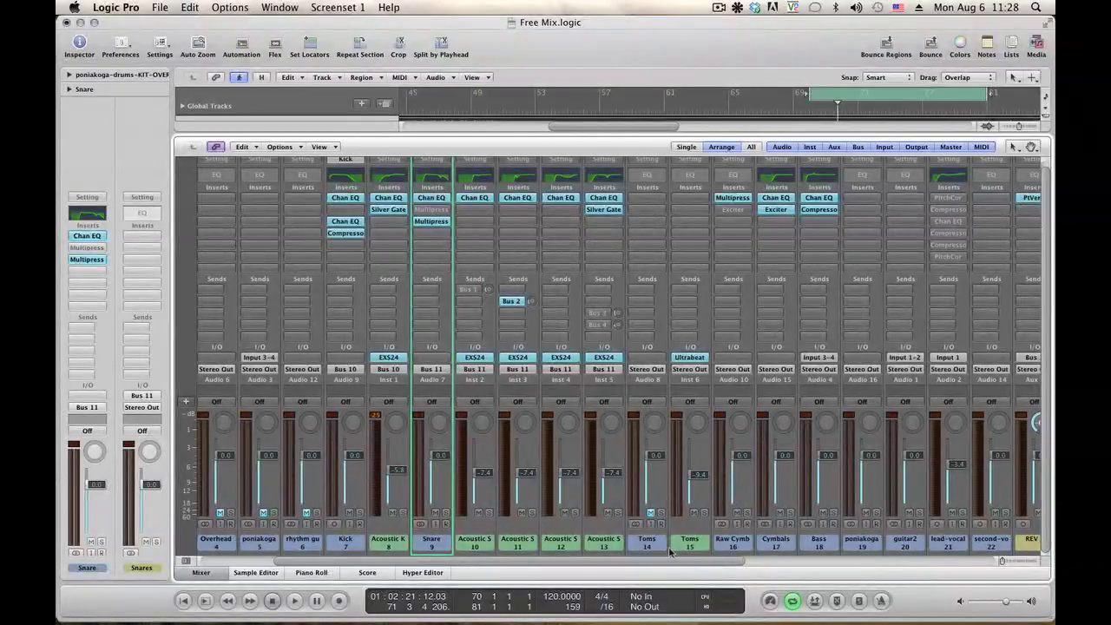
drag(657, 550, 684, 549)
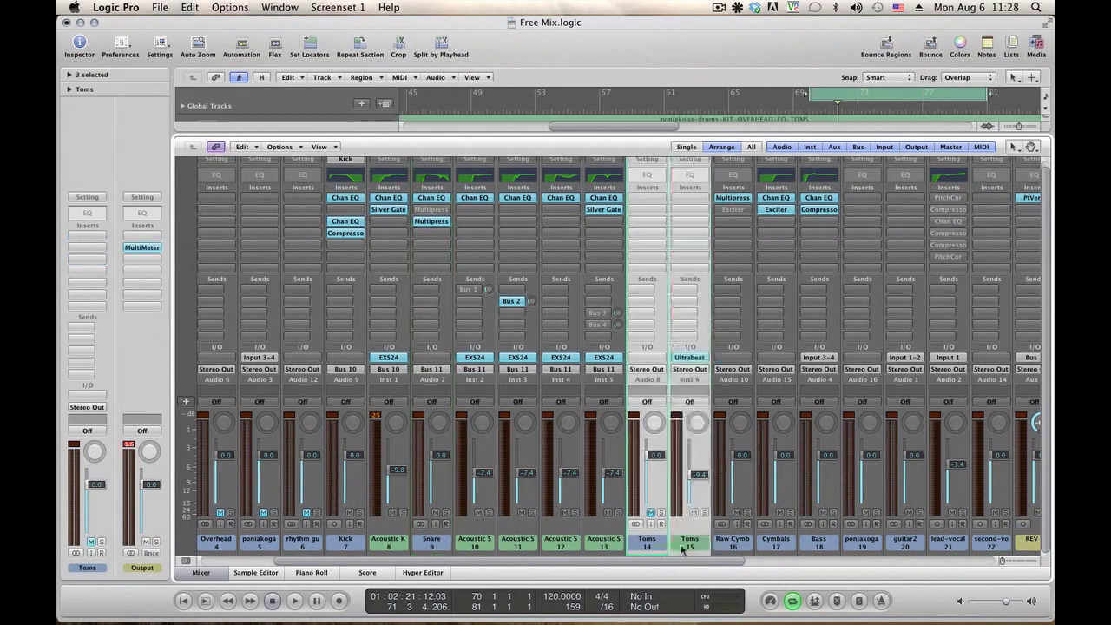
click(692, 370)
mouse_move(699, 417)
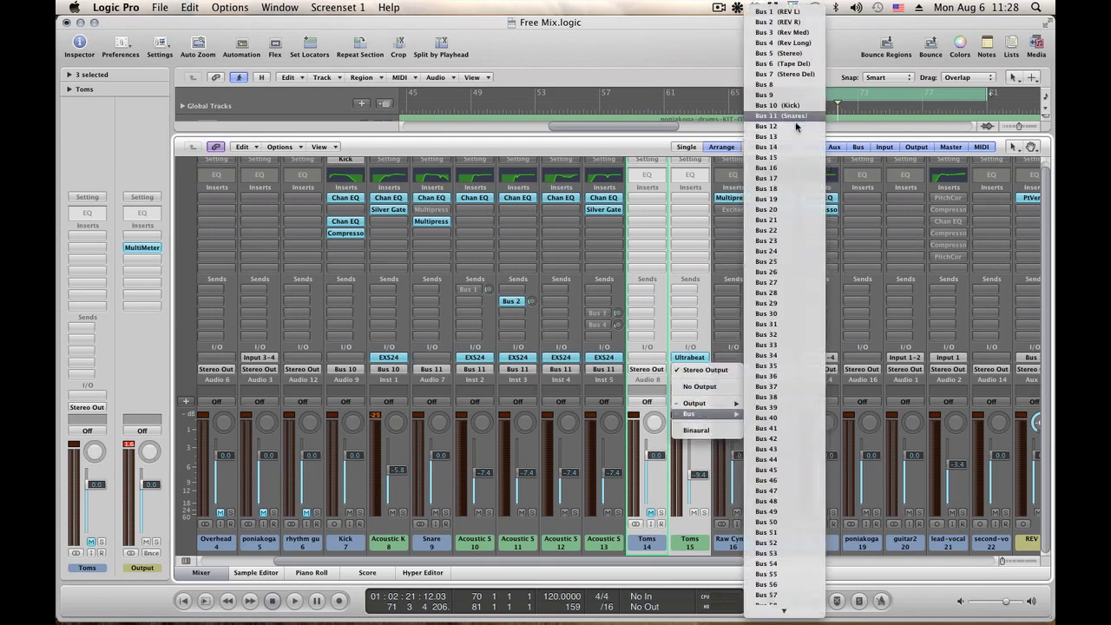
click(767, 126)
Rename the new aux channel fed by Bus 12 as Toms
scroll(690, 373, right, 5)
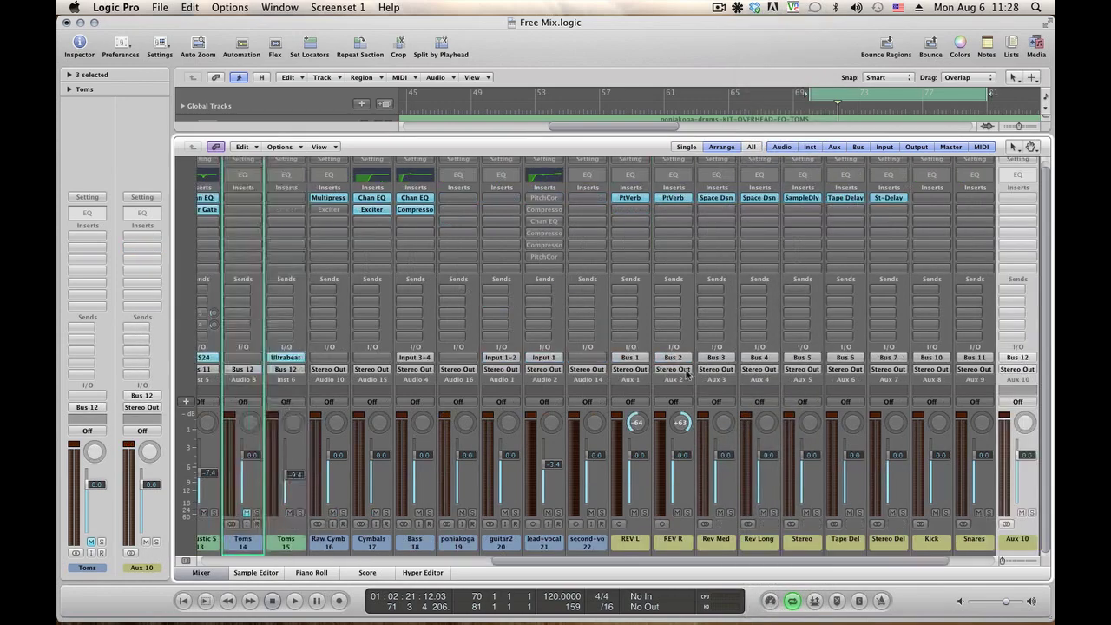
double_click(1014, 544)
key(Return)
Route the outputs of the Raw Cymbals and Cymbals channels to Bus 13
drag(901, 567, 739, 571)
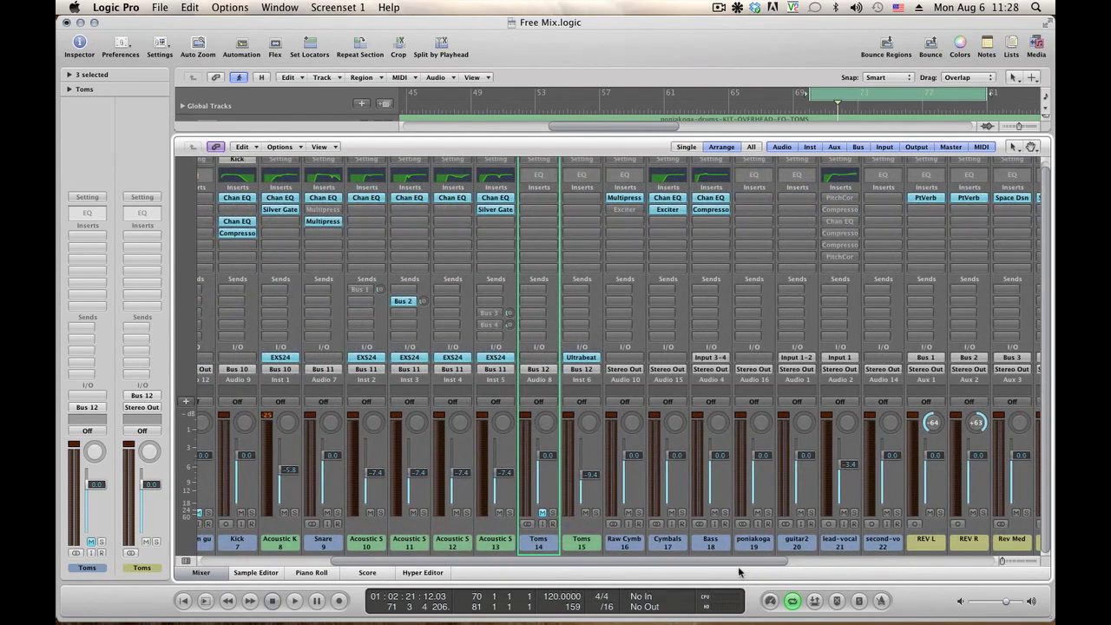
drag(633, 550, 659, 550)
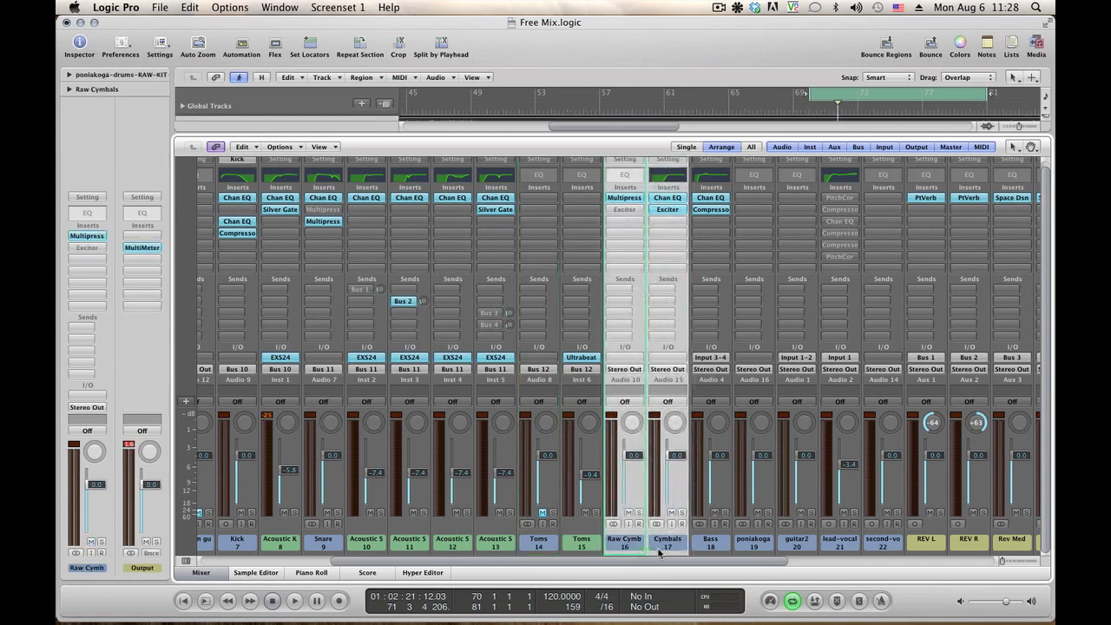
click(668, 371)
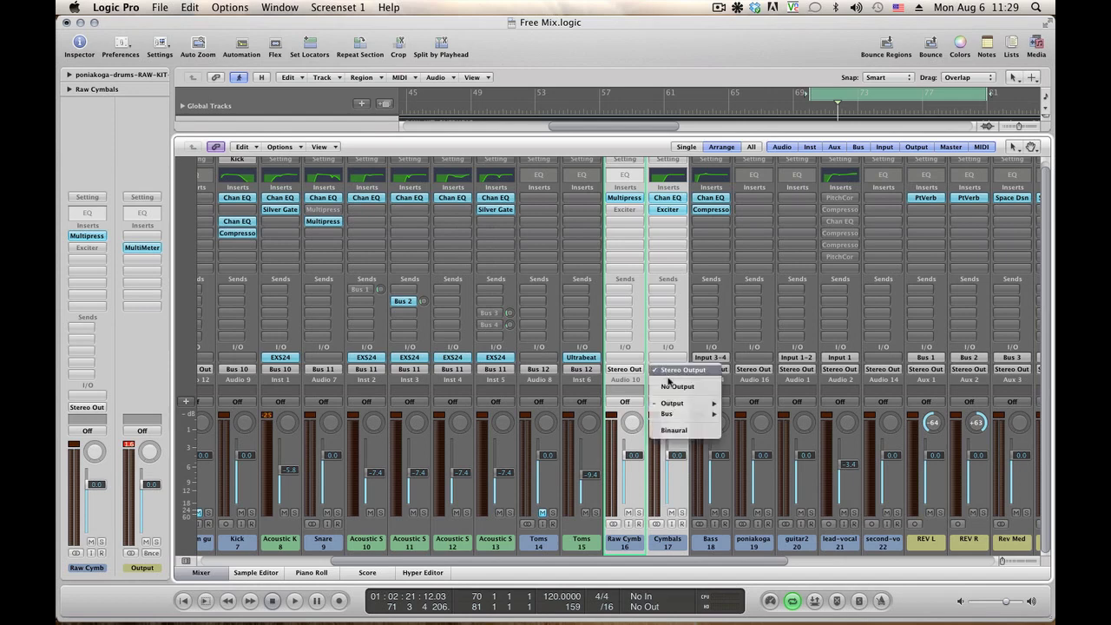
mouse_move(678, 421)
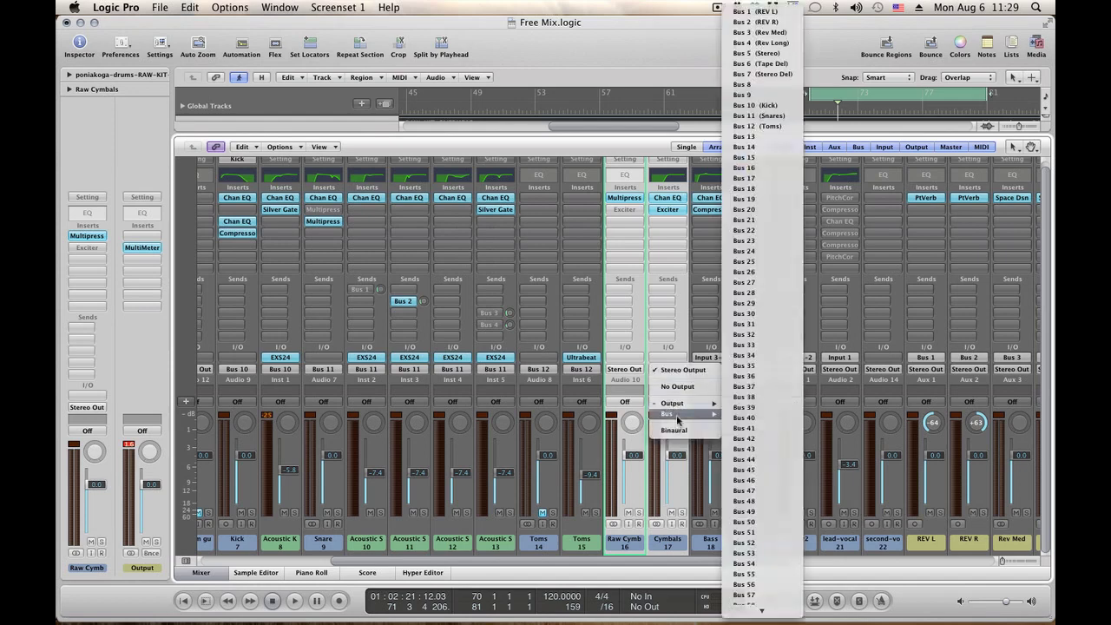
click(744, 136)
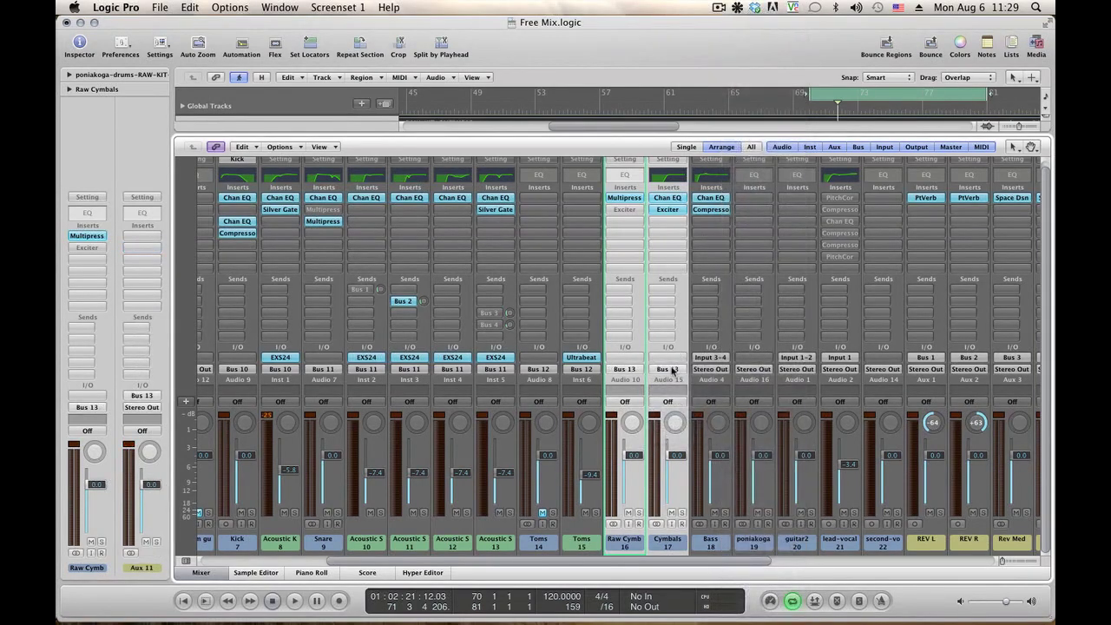
Rename the new aux channel fed by Bus 13 as Htas
scroll(938, 506, right, 8)
double_click(1021, 543)
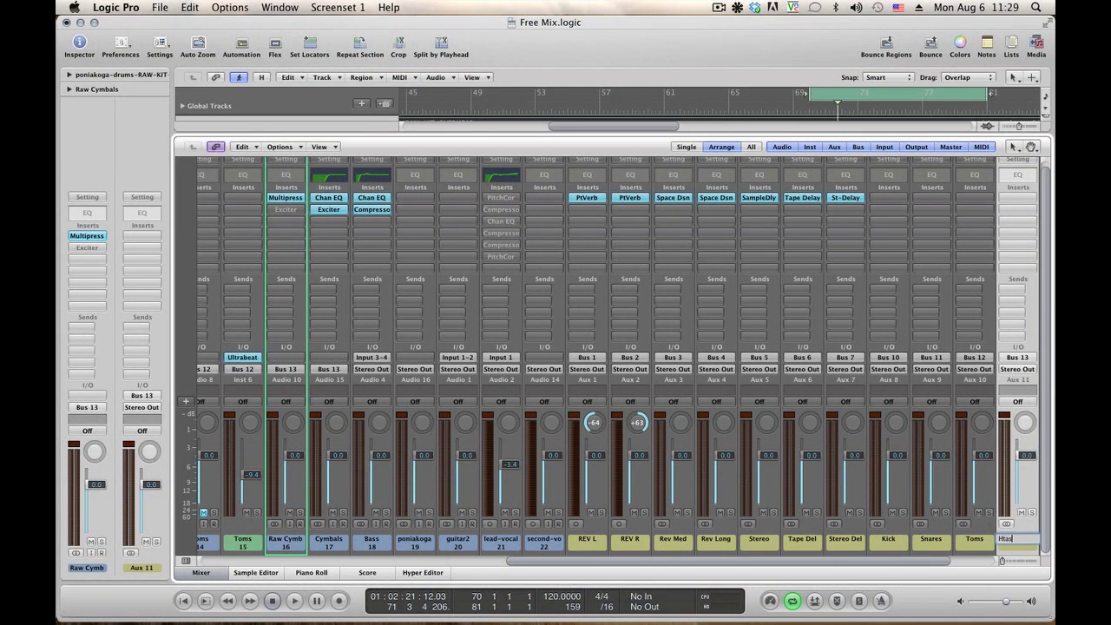
text(Htas)
key(Return)
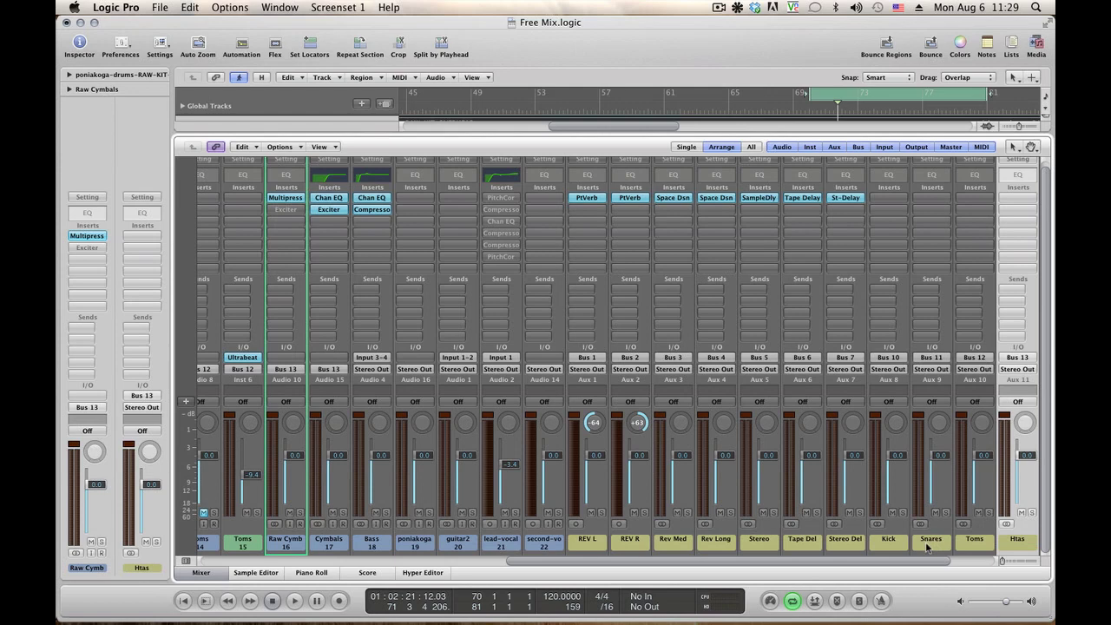
Solo the Kick, Snares, Toms and Htas auxes together and play the loop, switching solo off and on to compare with the full mix
drag(882, 549, 1009, 552)
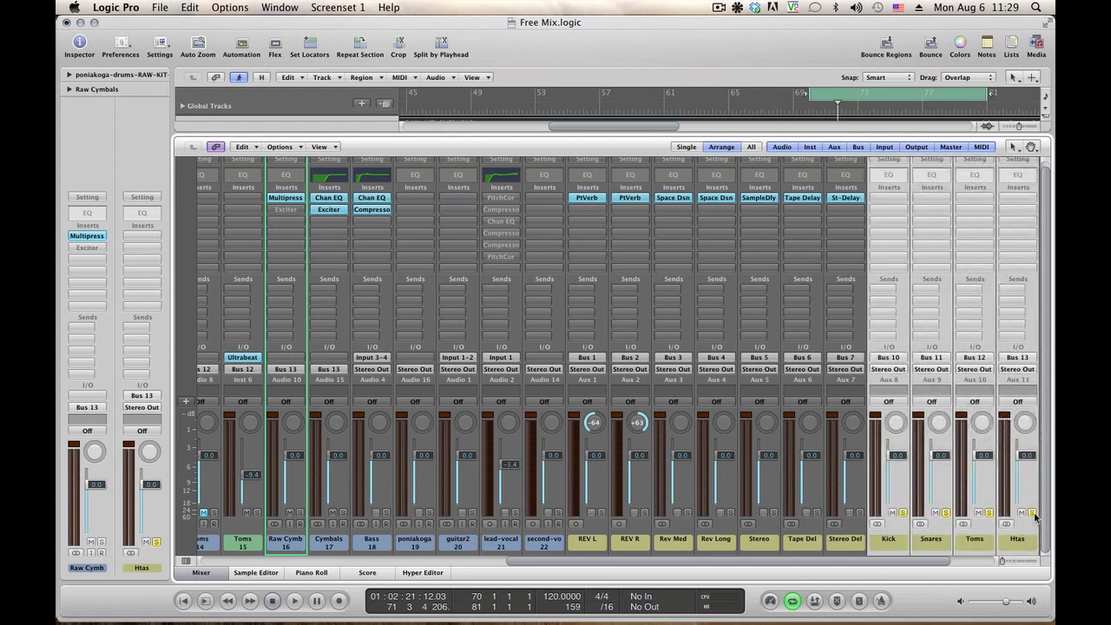
key(space)
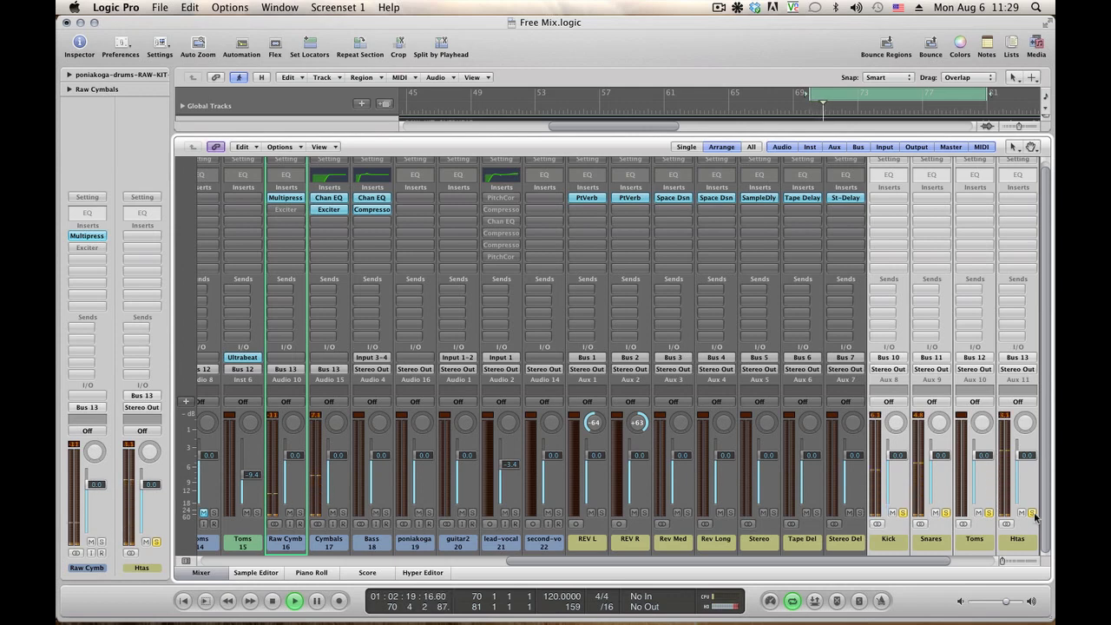
click(1032, 513)
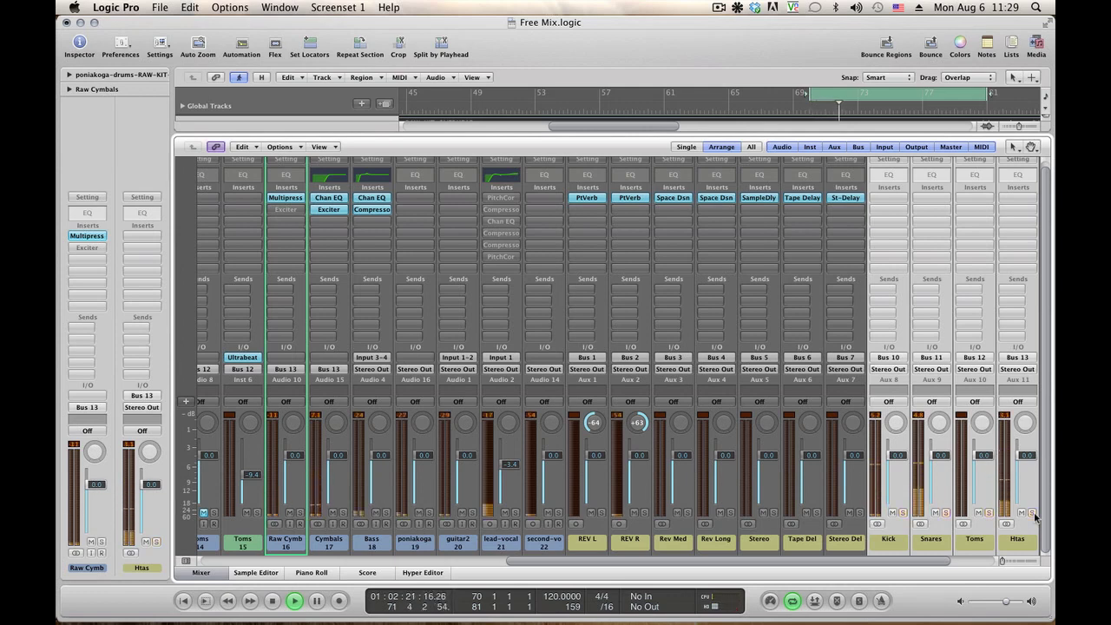
click(1033, 513)
Unsolo the Htas, Toms and Snares auxes one at a time during playback, leaving only the Kick aux soloed
click(1021, 542)
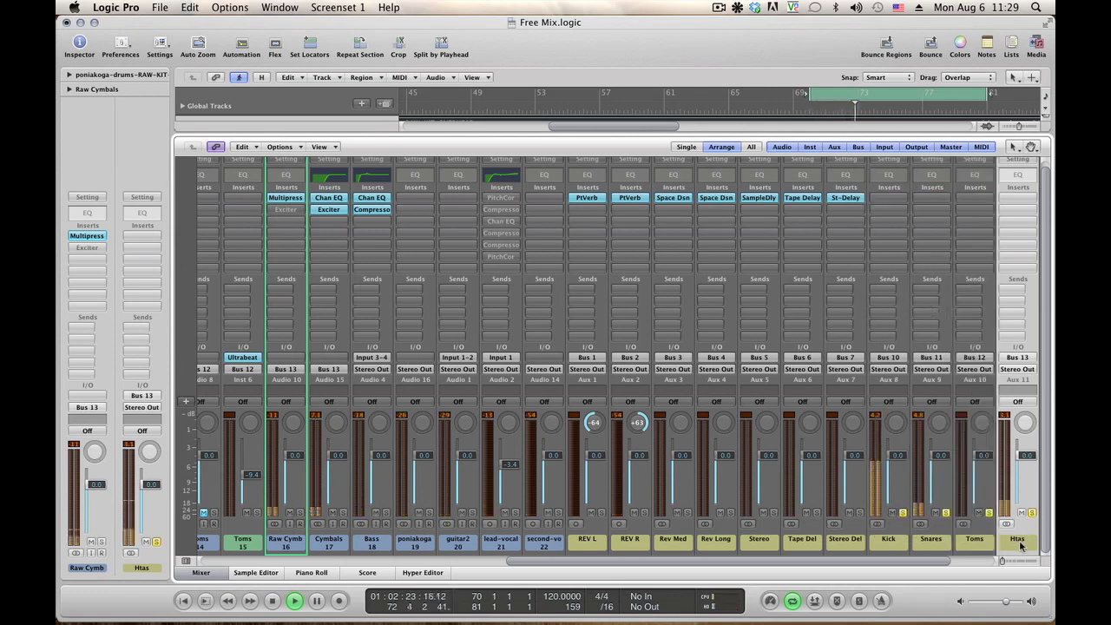
click(1032, 513)
click(989, 513)
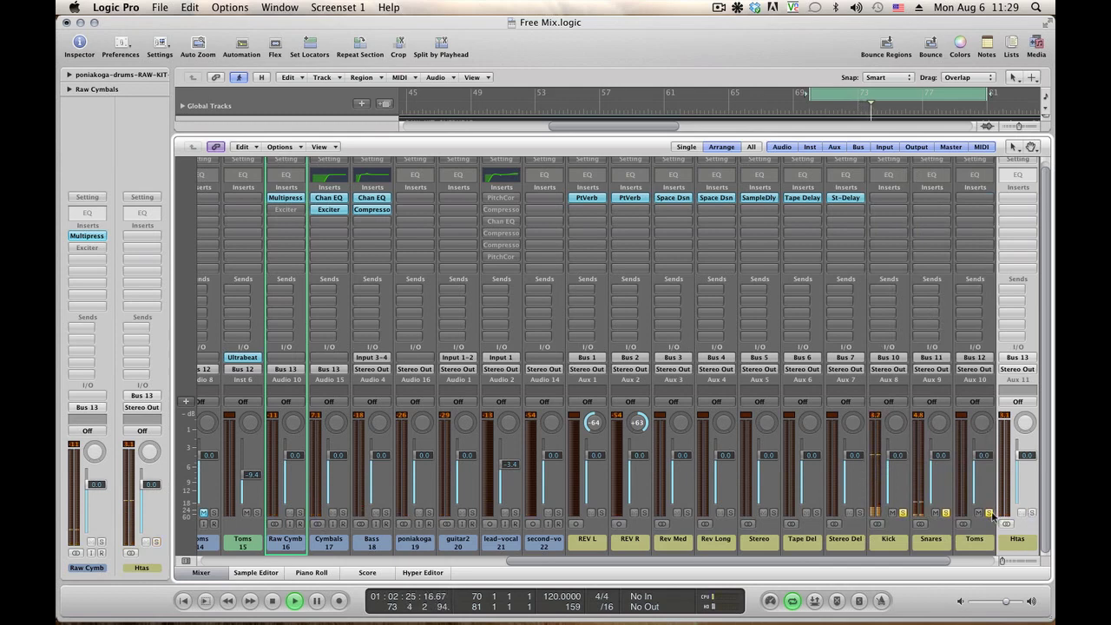
click(988, 513)
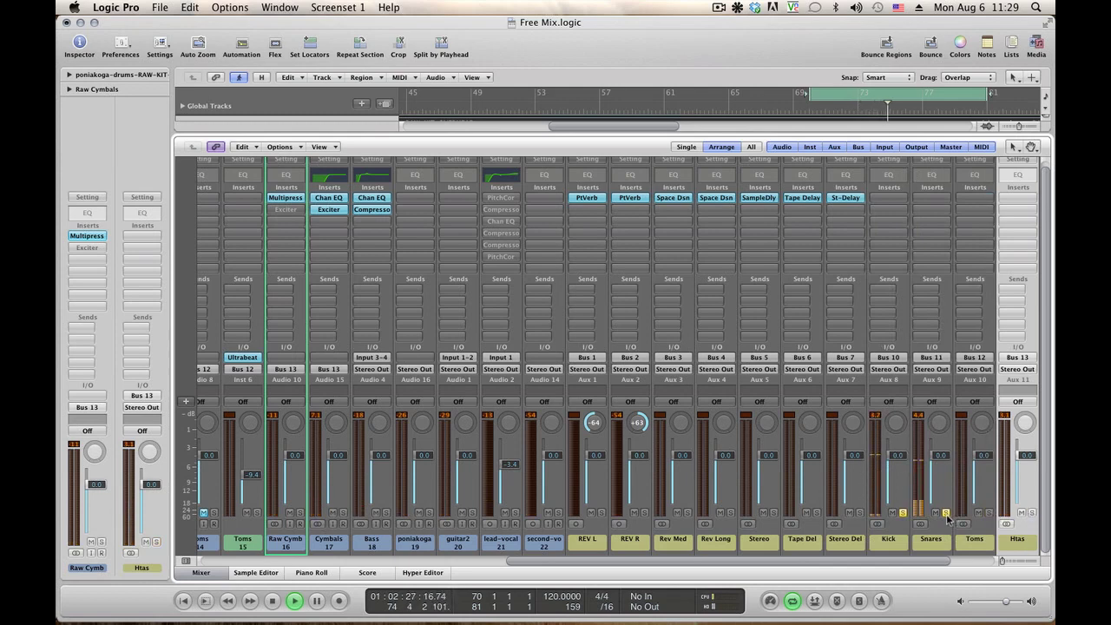
click(946, 513)
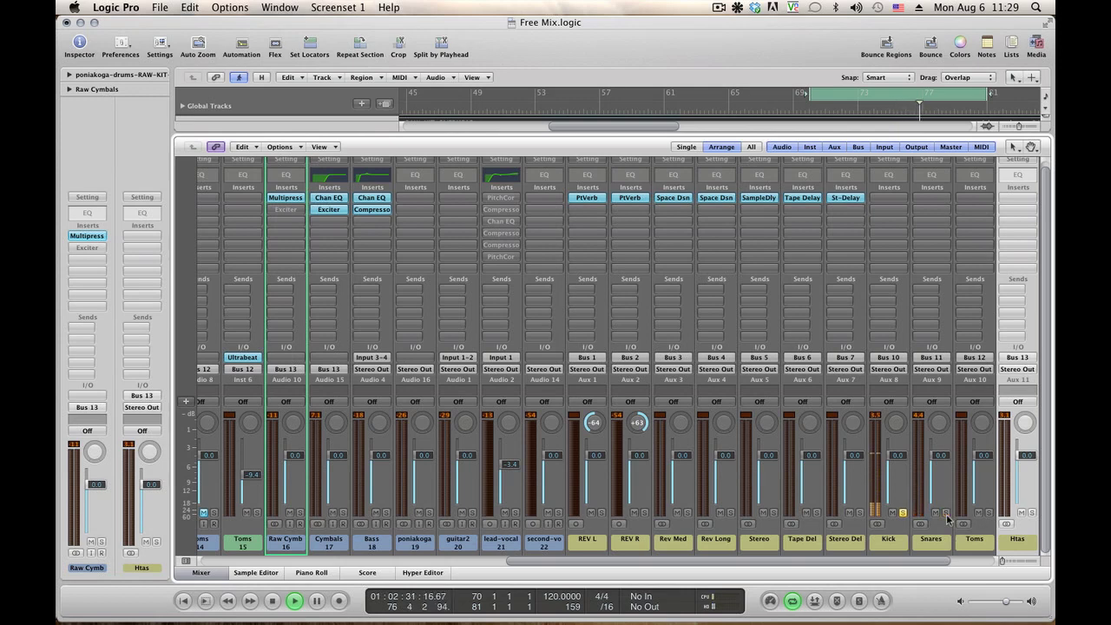
Solo the Snares, Toms and Htas auxes alongside the Kick aux, lower the Htas fader to about -12.8 dB and stop playback
click(947, 513)
click(989, 513)
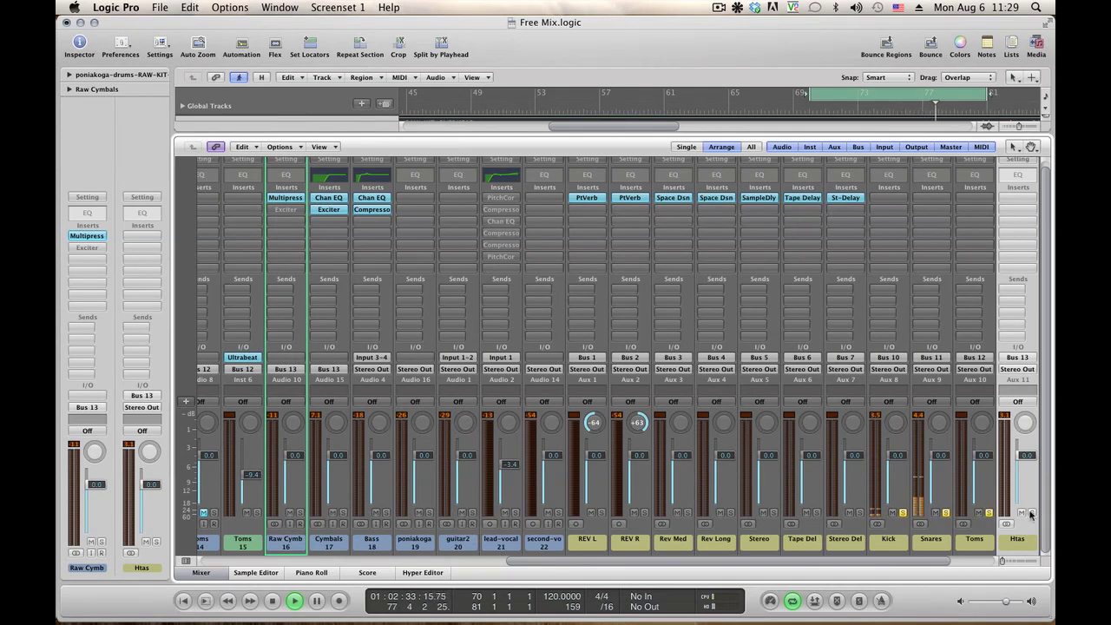
click(1033, 513)
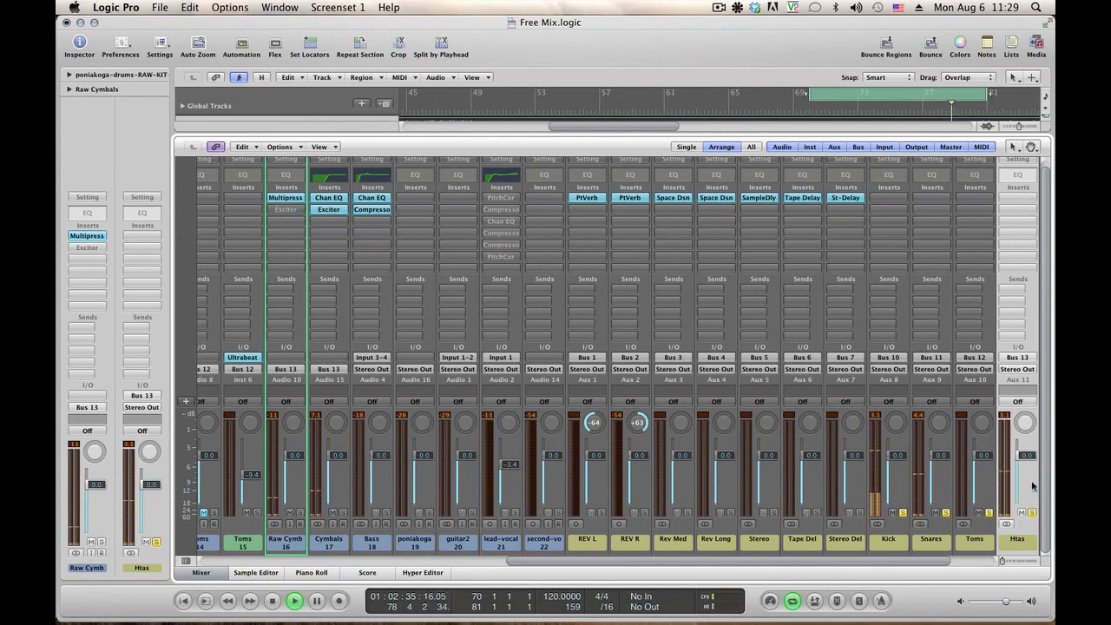
drag(1034, 460, 1034, 482)
key(space)
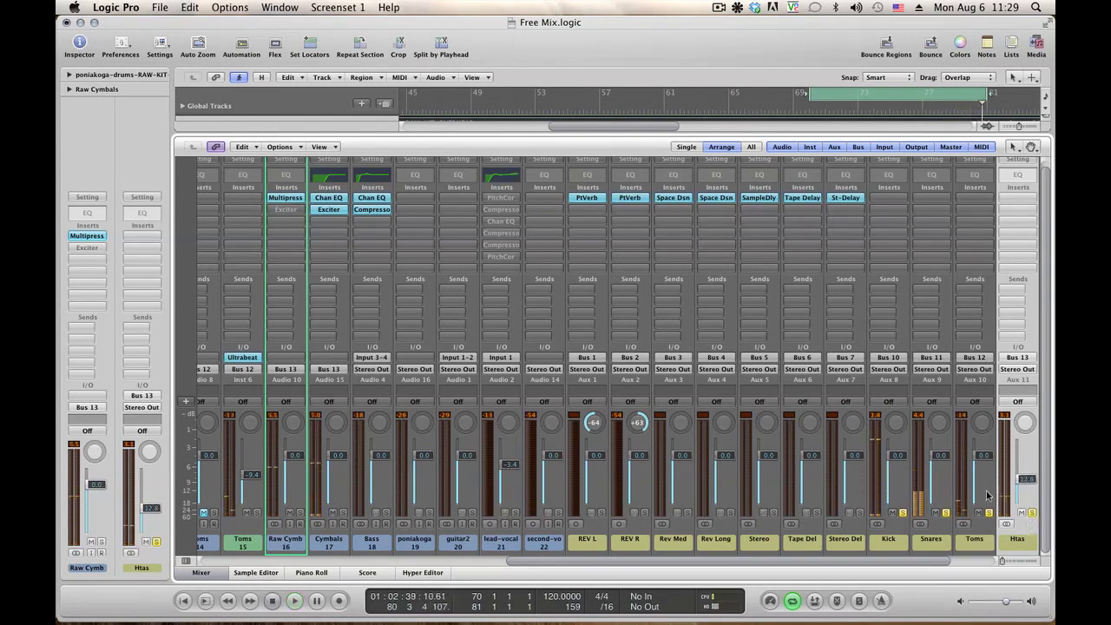
Route the outputs of the Kick, Snares, Toms and Htas auxes to Bus 20 and rename the new aux channel Drums
drag(889, 547, 1000, 543)
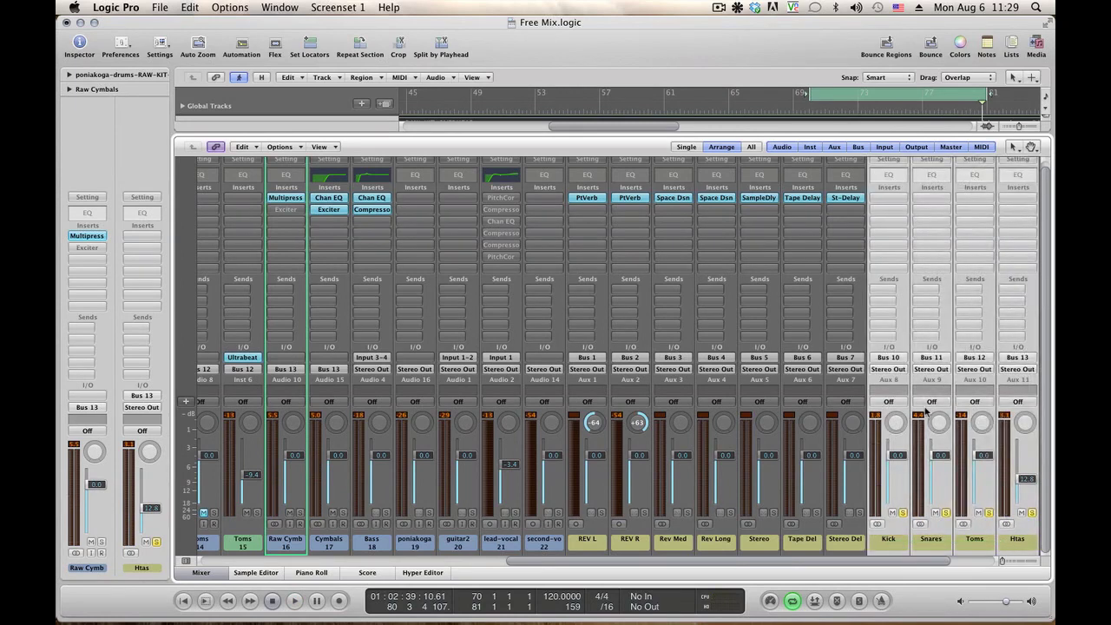
click(897, 371)
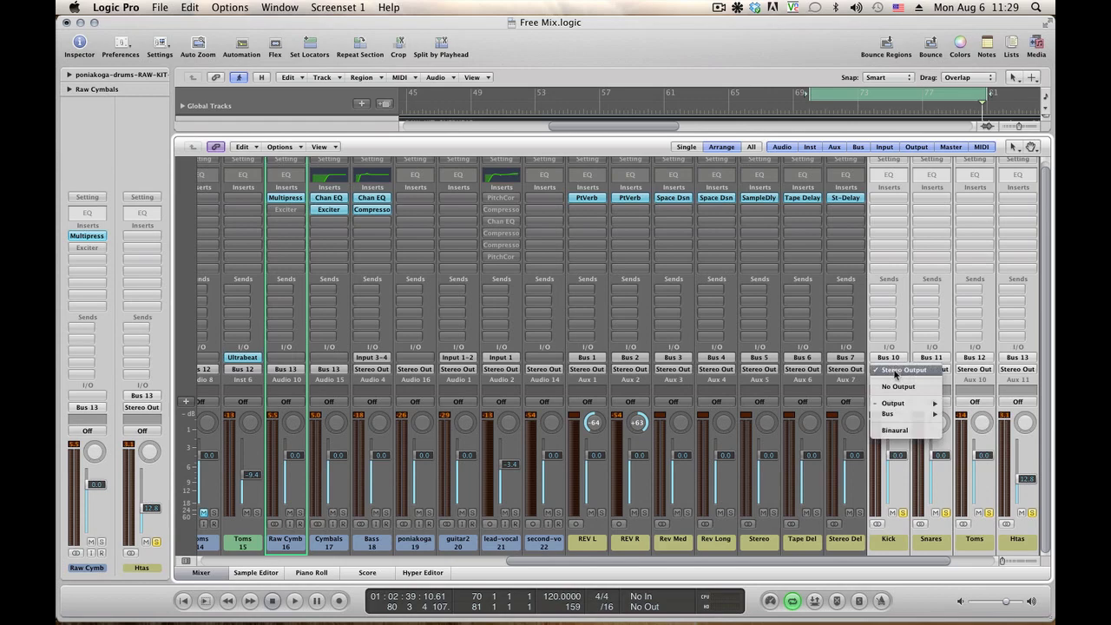
mouse_move(905, 419)
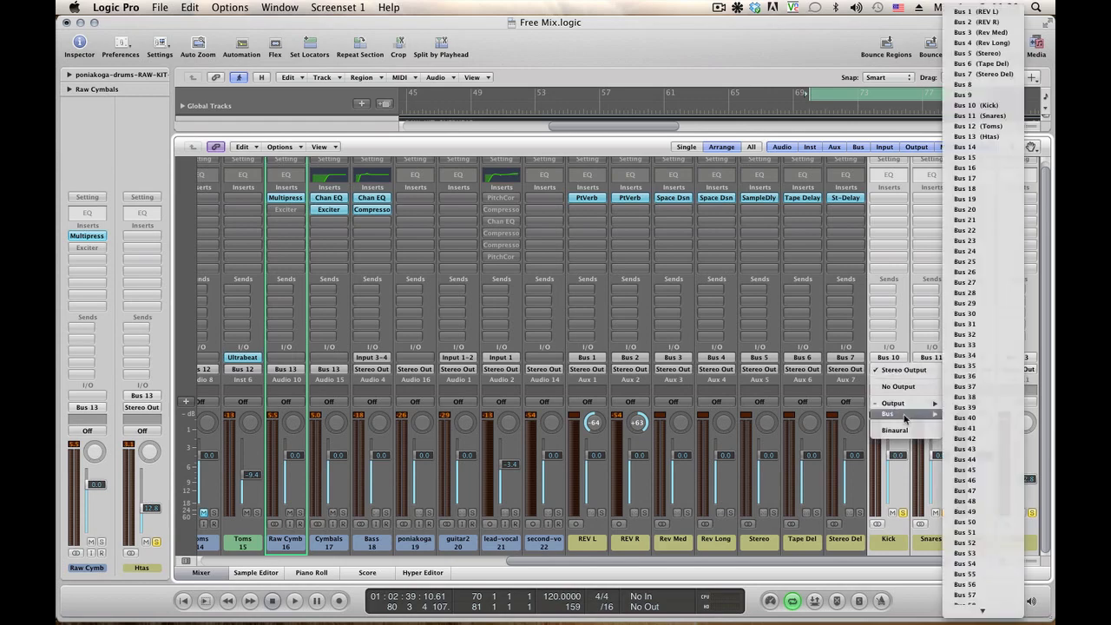
click(1006, 211)
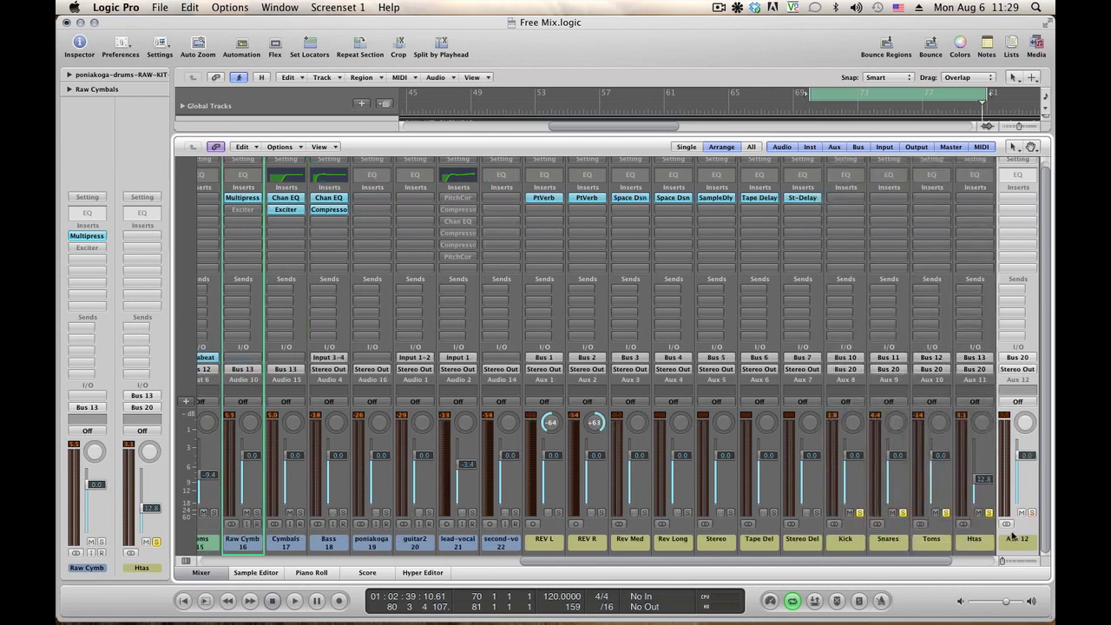
double_click(1016, 540)
key(Return)
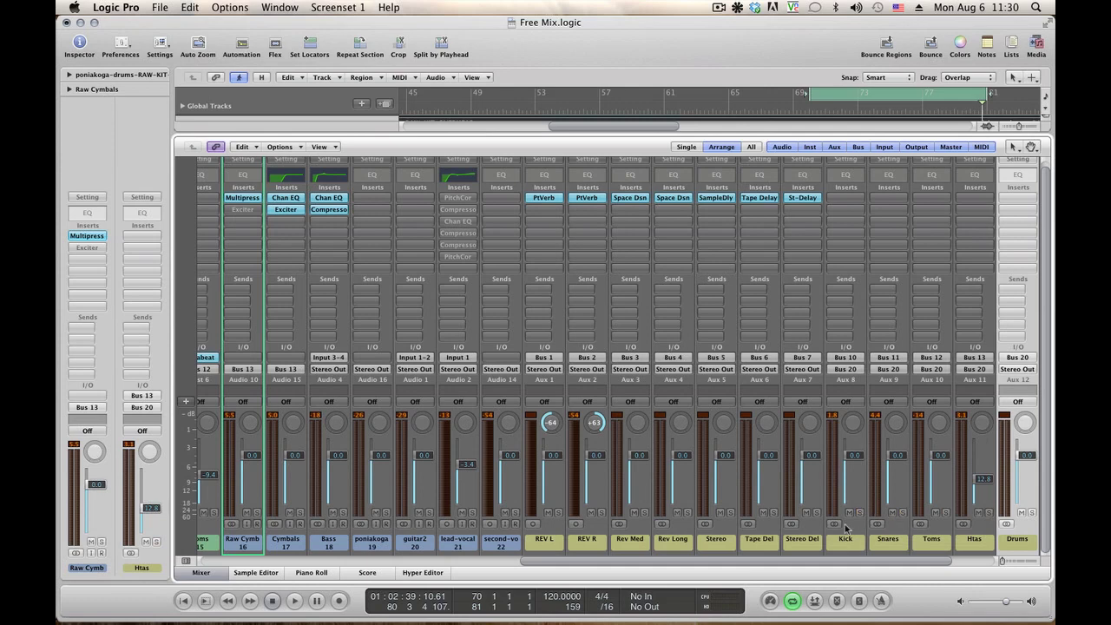
Play the loop with the Kick and Acoustic K channels soloed and lower the Kick fader to -2.4 dB
drag(759, 564, 503, 558)
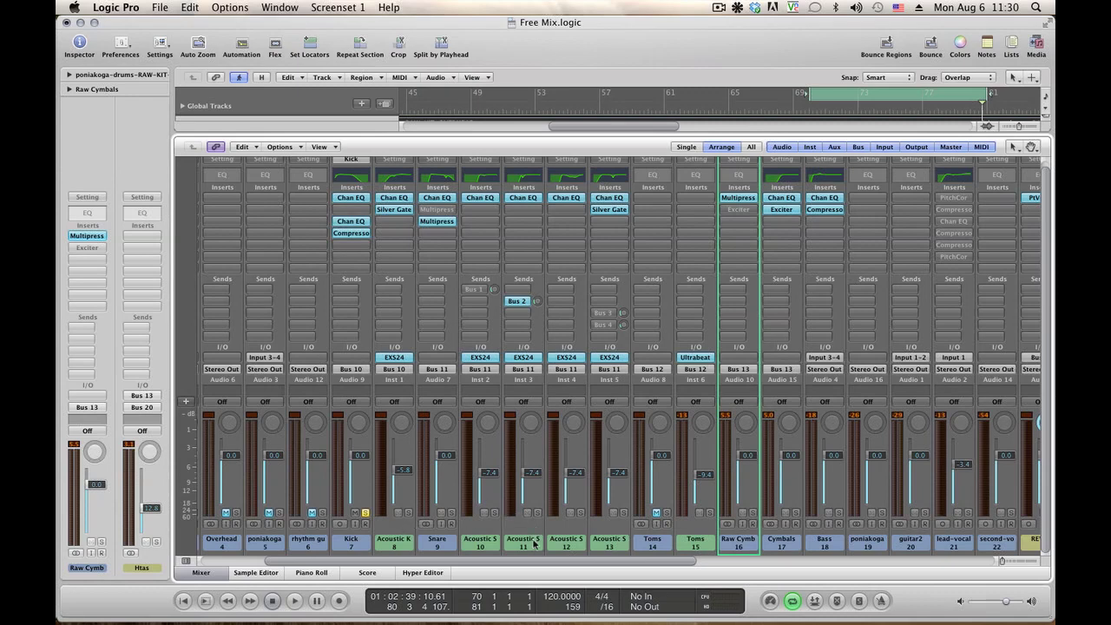
key(space)
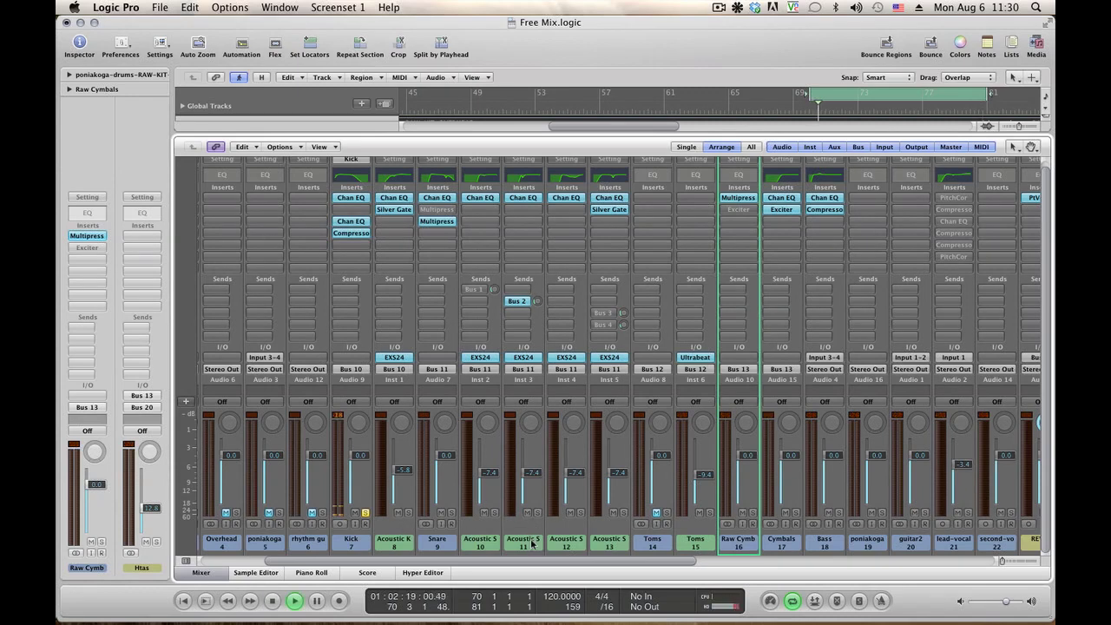
click(408, 513)
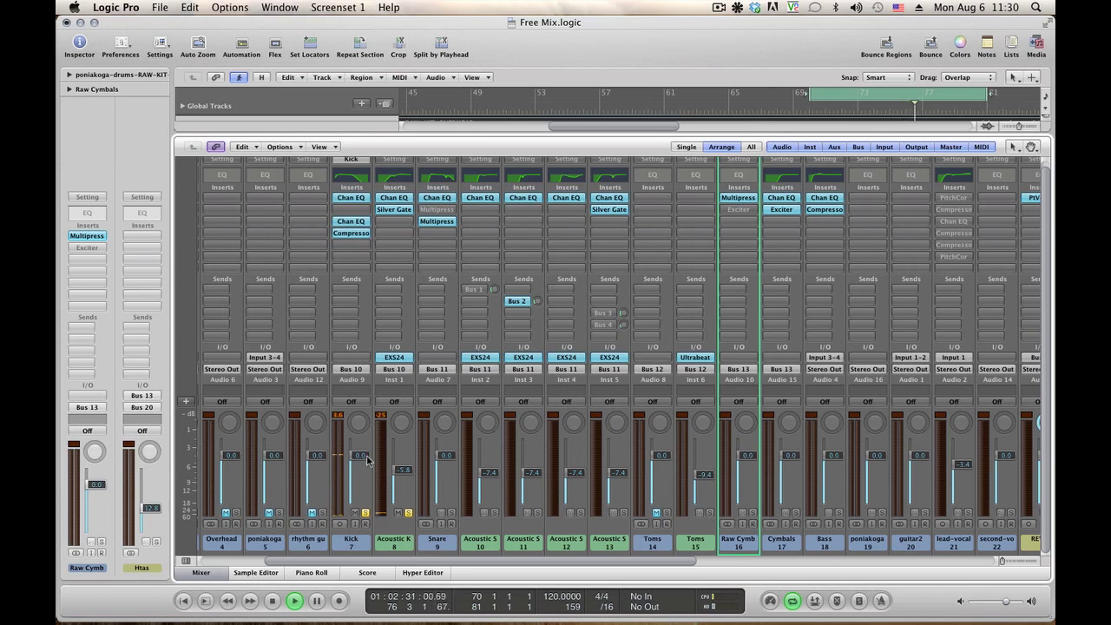
drag(368, 460, 367, 469)
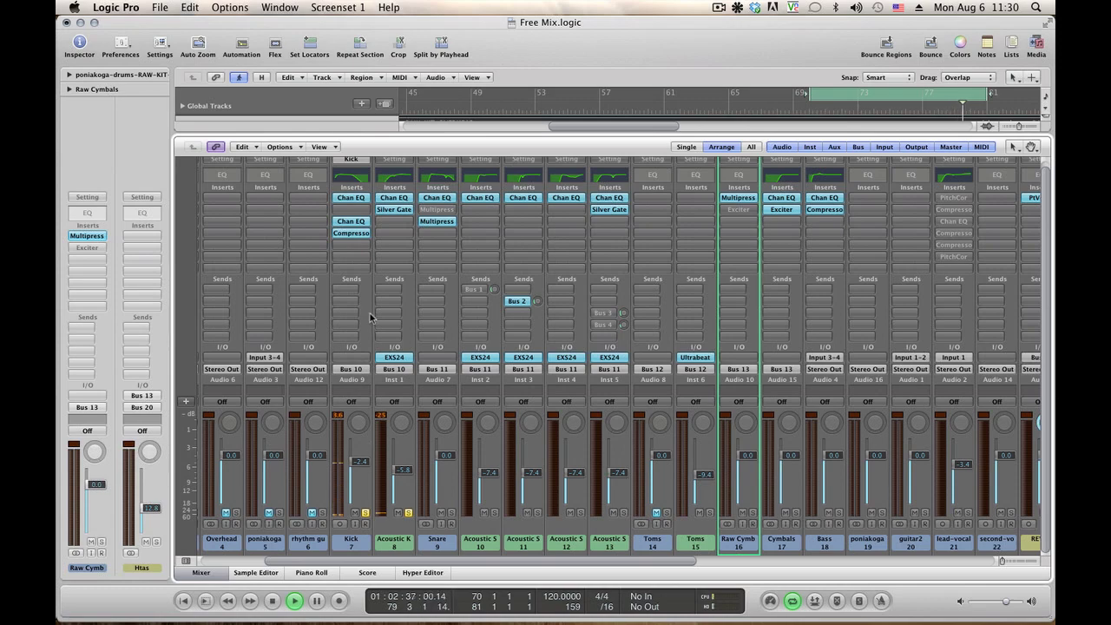
Set the Kick channel compressor's gain to 0 dB and attack to 11.5 ms, and lower the Acoustic K fader to -6.2 dB
click(353, 232)
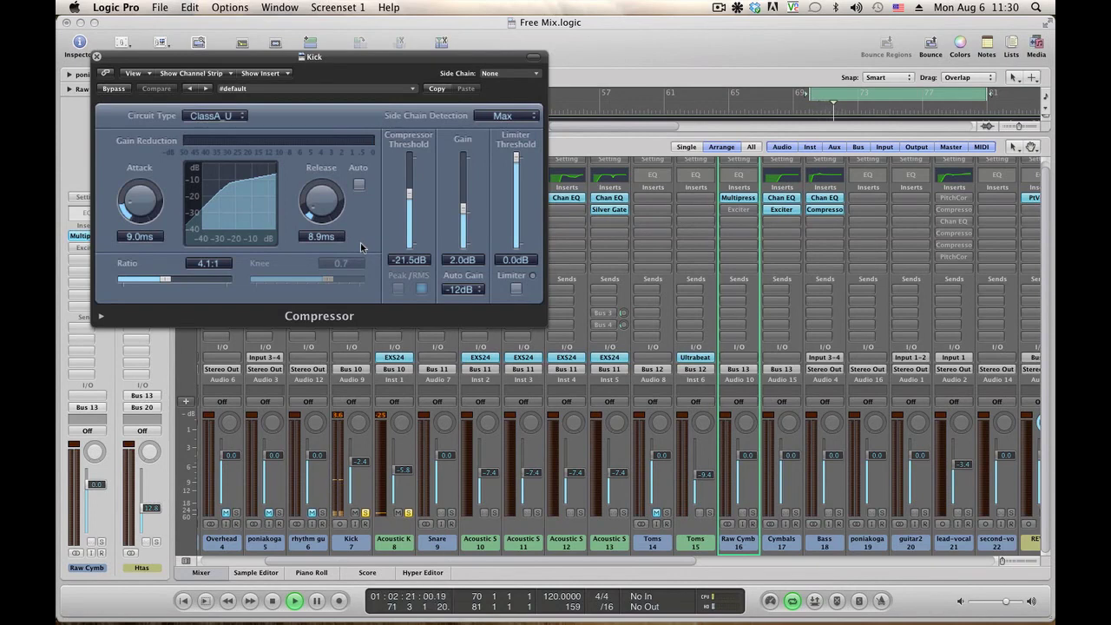
drag(464, 208, 465, 214)
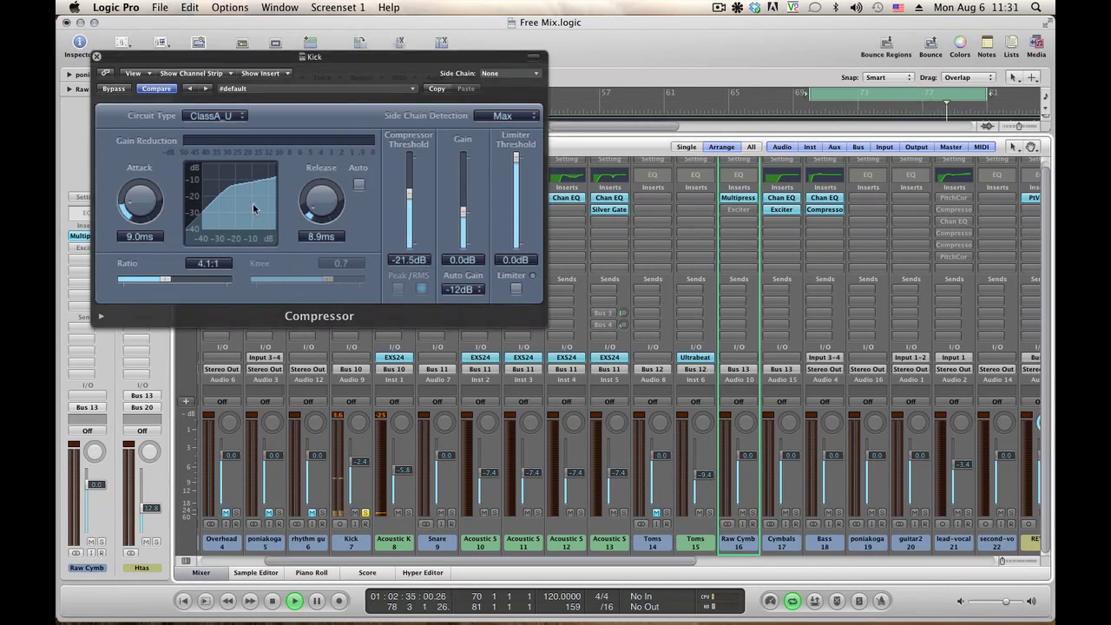
drag(141, 204, 143, 197)
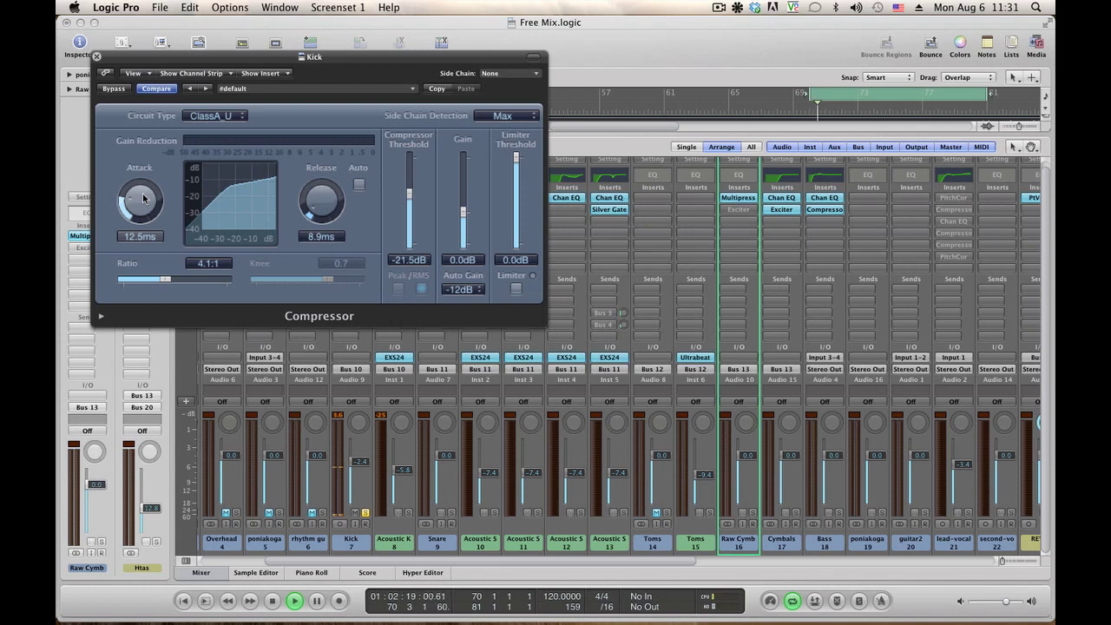
drag(143, 198, 143, 200)
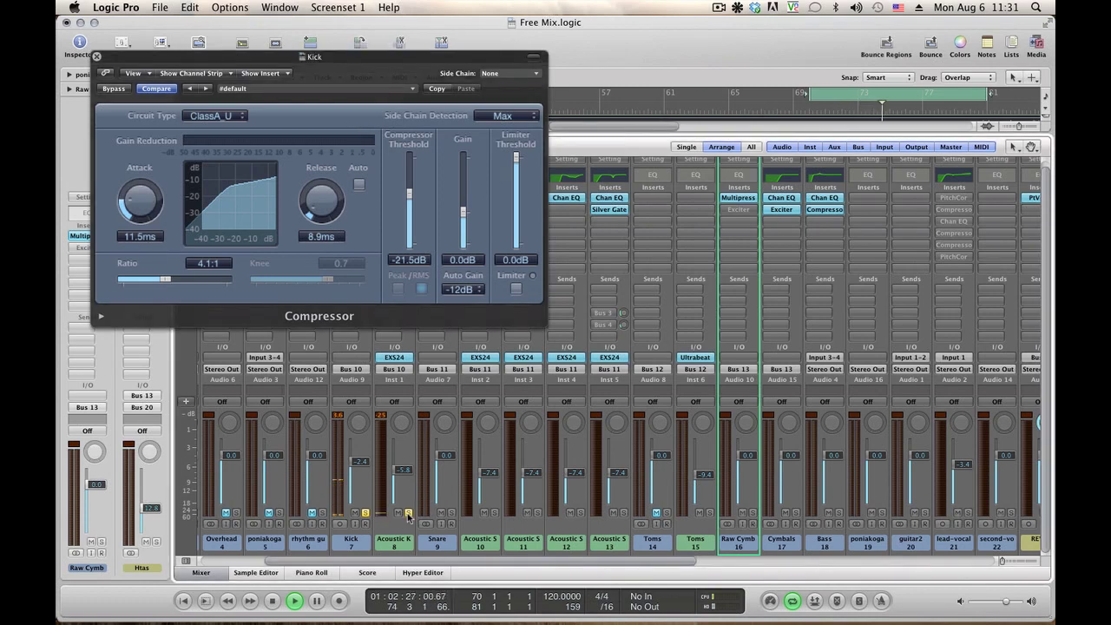
drag(402, 475, 402, 477)
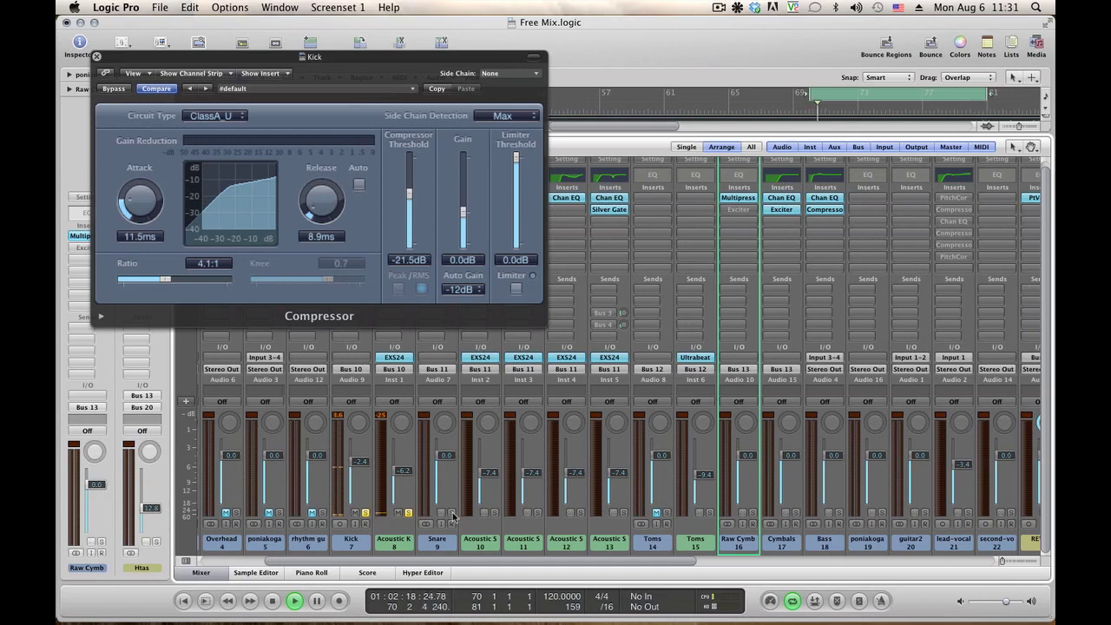
click(98, 57)
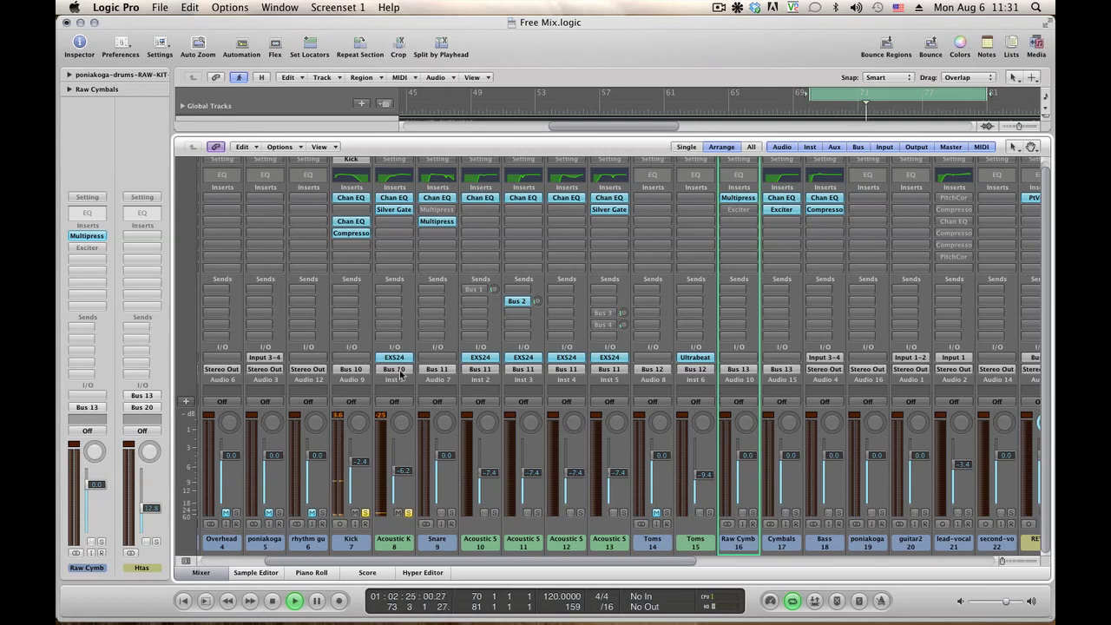
Add a Channel EQ to the Kick aux and turn on its analyzer
scroll(400, 375, right, 10)
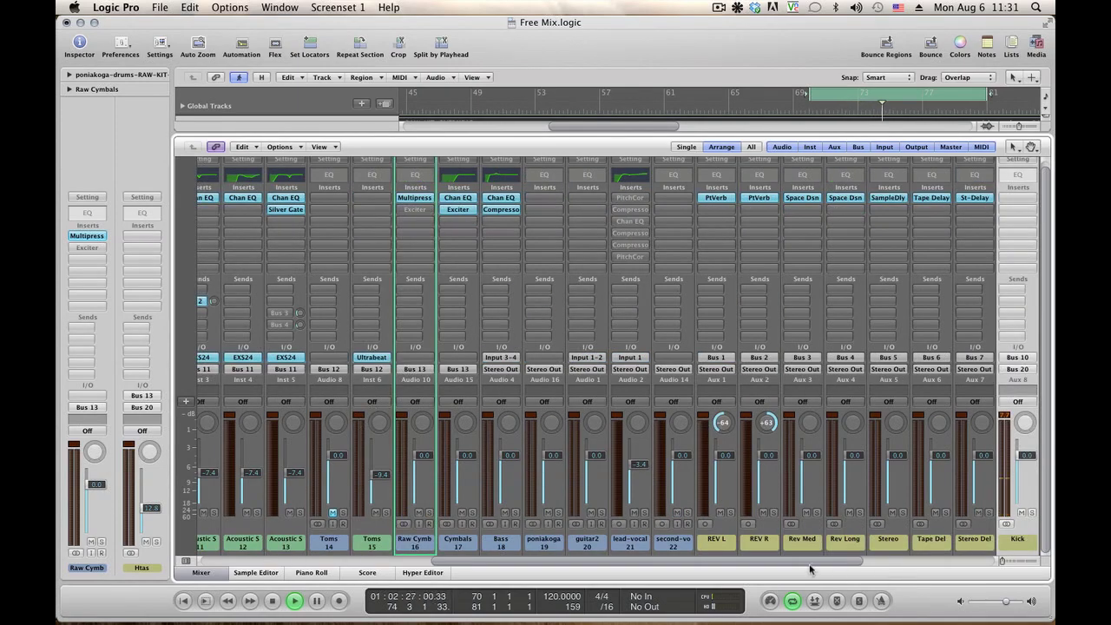
scroll(717, 272, right, 6)
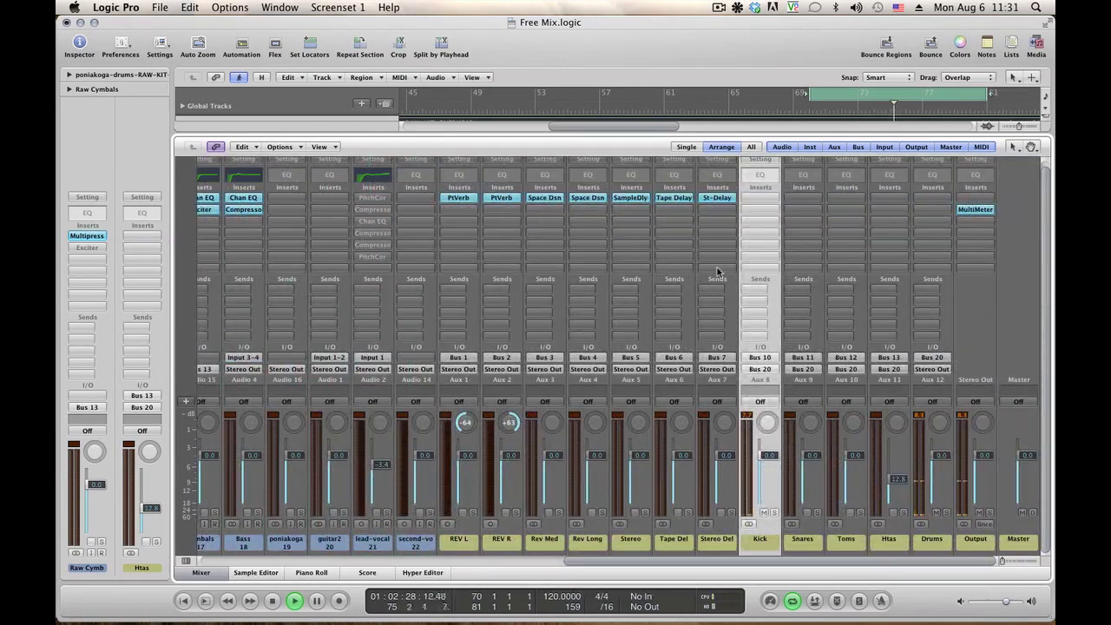
double_click(759, 175)
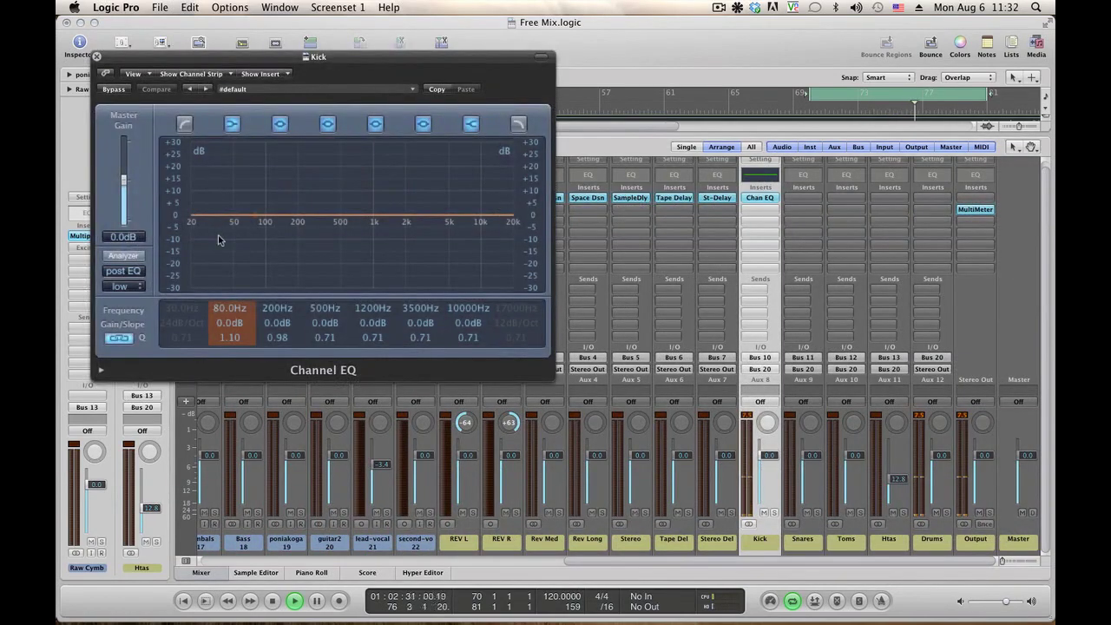
click(123, 255)
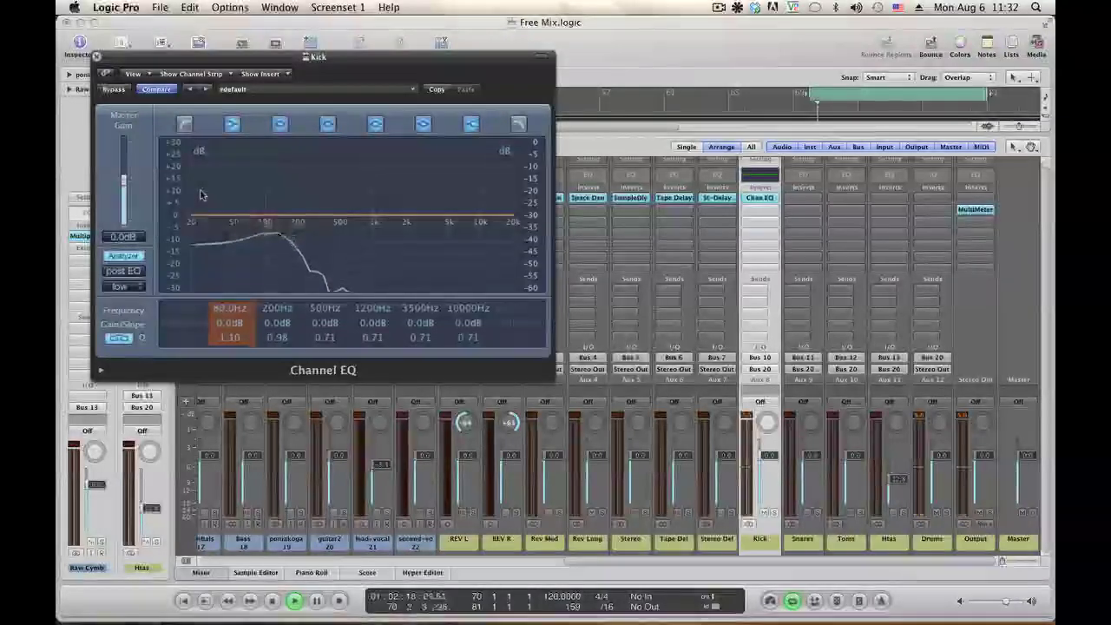
Enable the Kick aux EQ's low cut with a 48 dB/Oct slope, and try a 16.5 dB boost on the 80 Hz band before resetting it
click(186, 126)
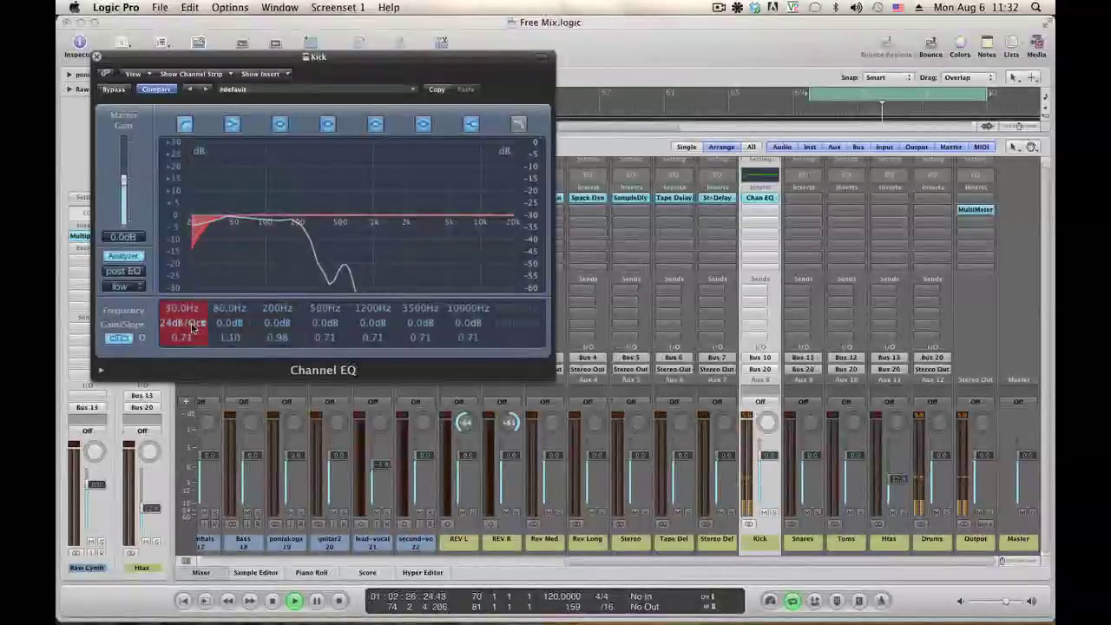
drag(194, 325, 171, 322)
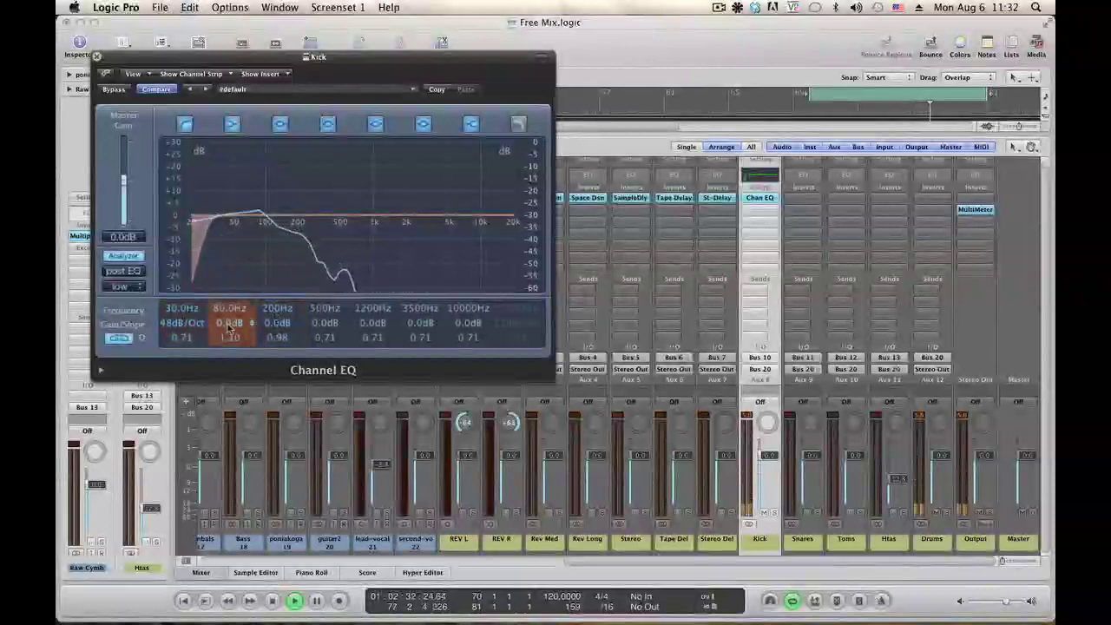
drag(219, 330, 225, 300)
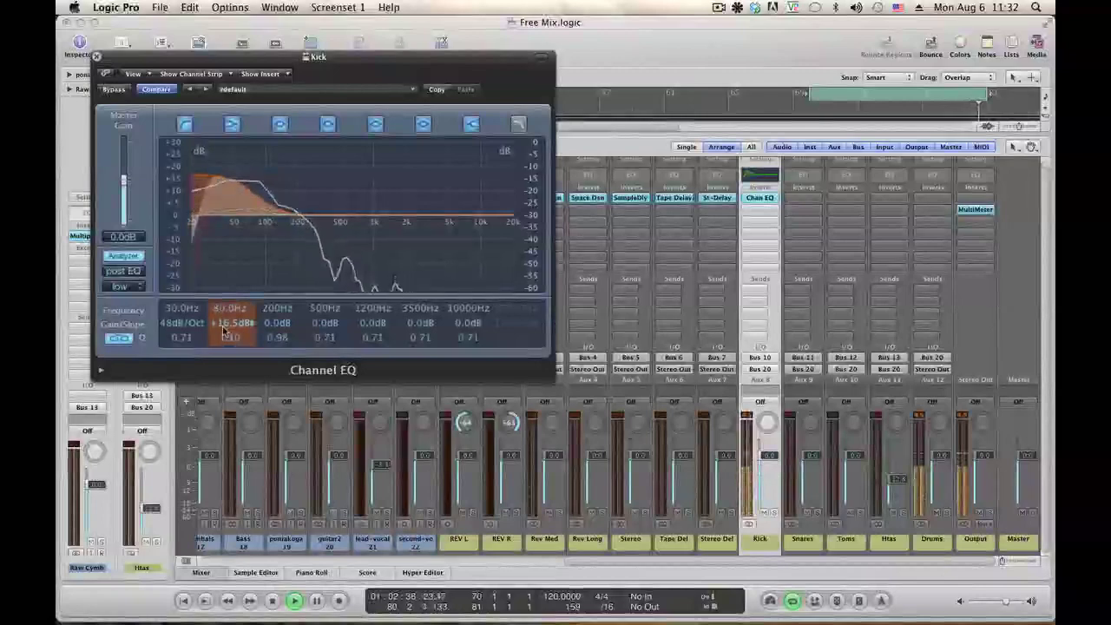
alt+click(224, 322)
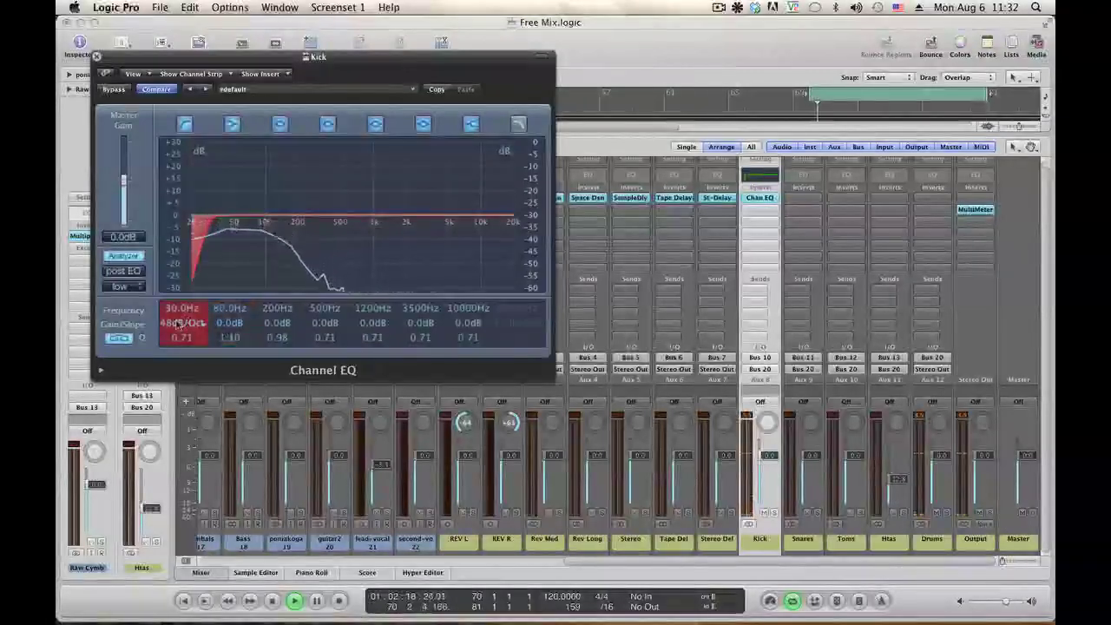
Set the Kick aux EQ's low-cut frequency to 39.5 Hz, slightly boost the 3500 Hz band and close the EQ
drag(173, 313, 173, 297)
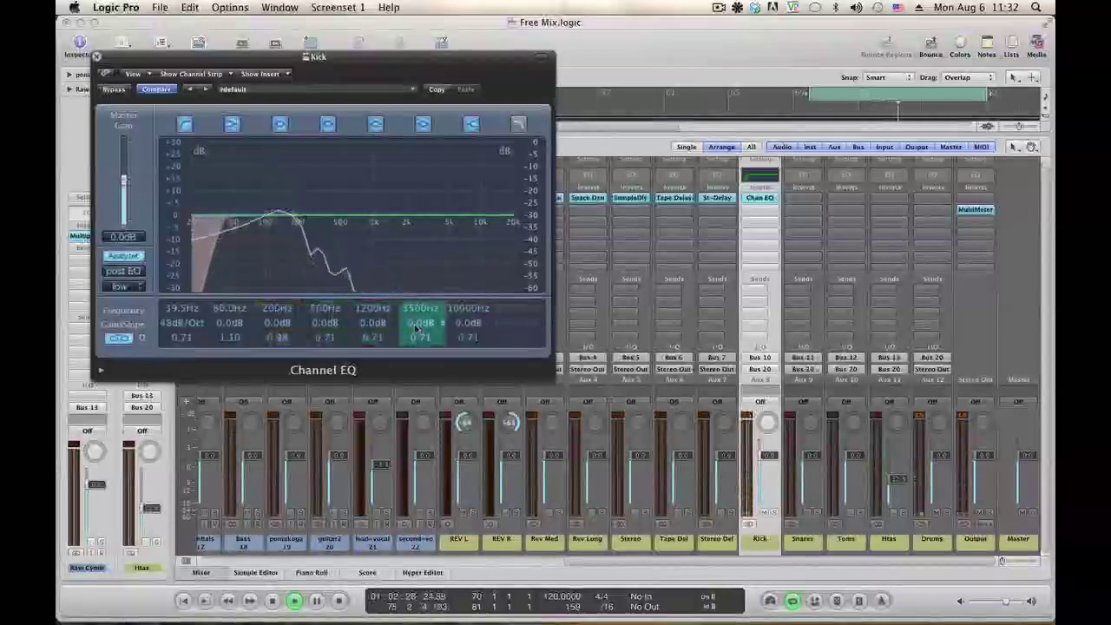
drag(417, 326, 416, 323)
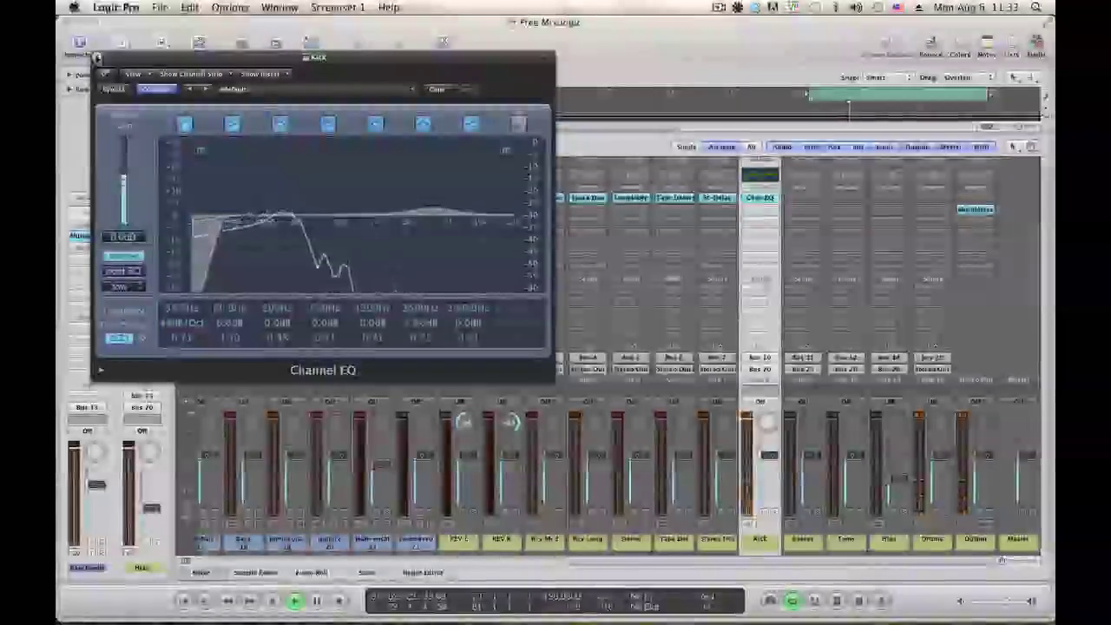
click(97, 57)
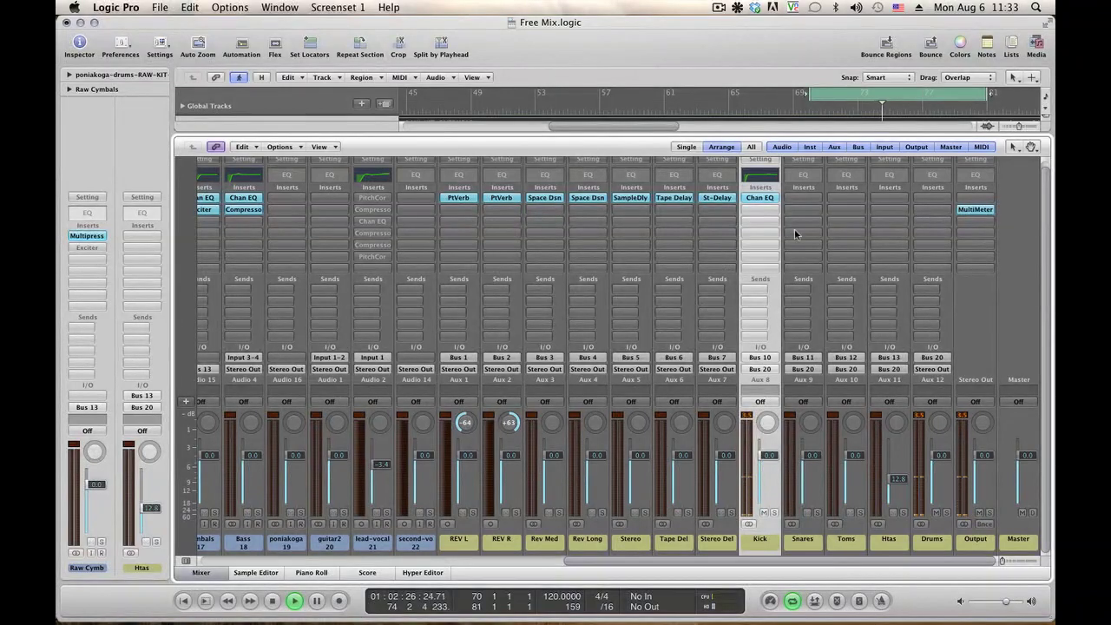
Insert a Compressor after the Channel EQ on the Kick aux
click(764, 209)
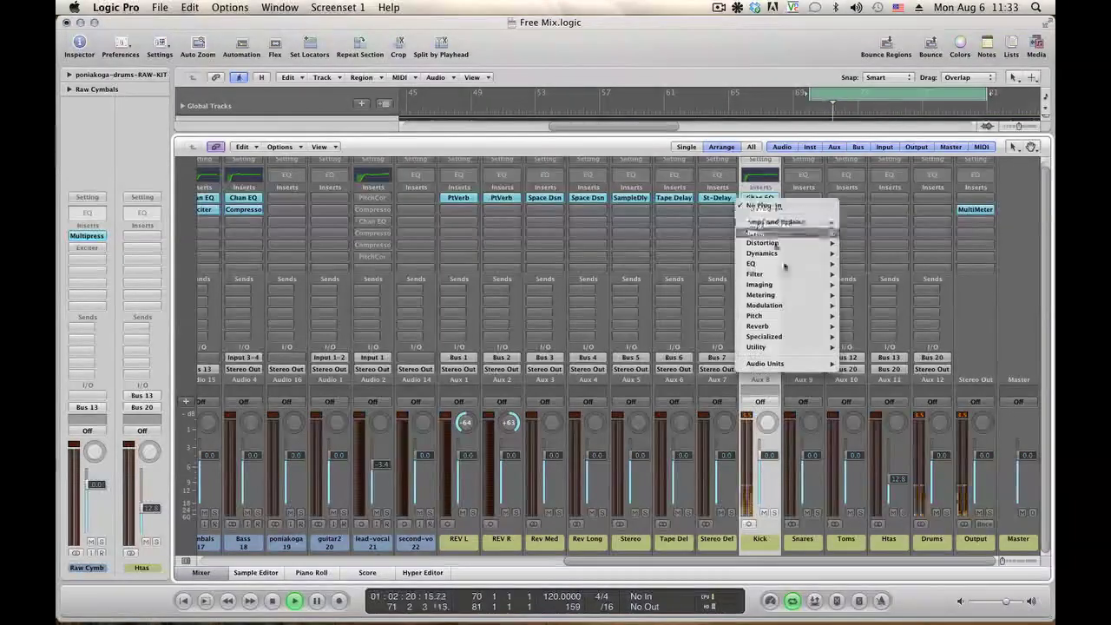
mouse_move(785, 253)
mouse_move(895, 261)
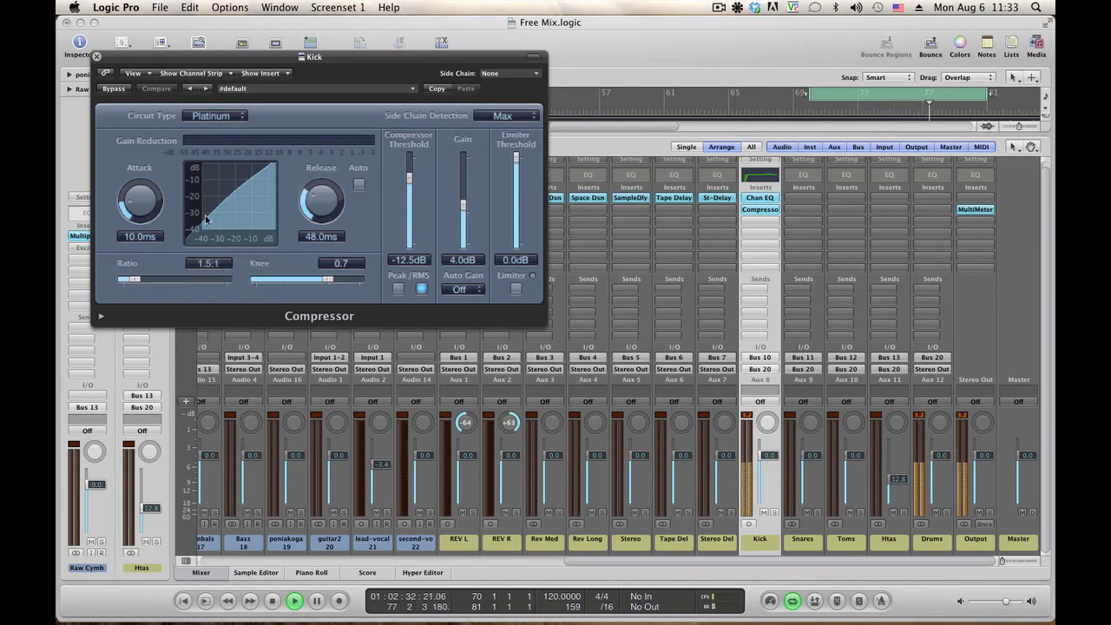
Stop playback and set the Kick aux compressor's circuit type to ClassA_R
click(208, 119)
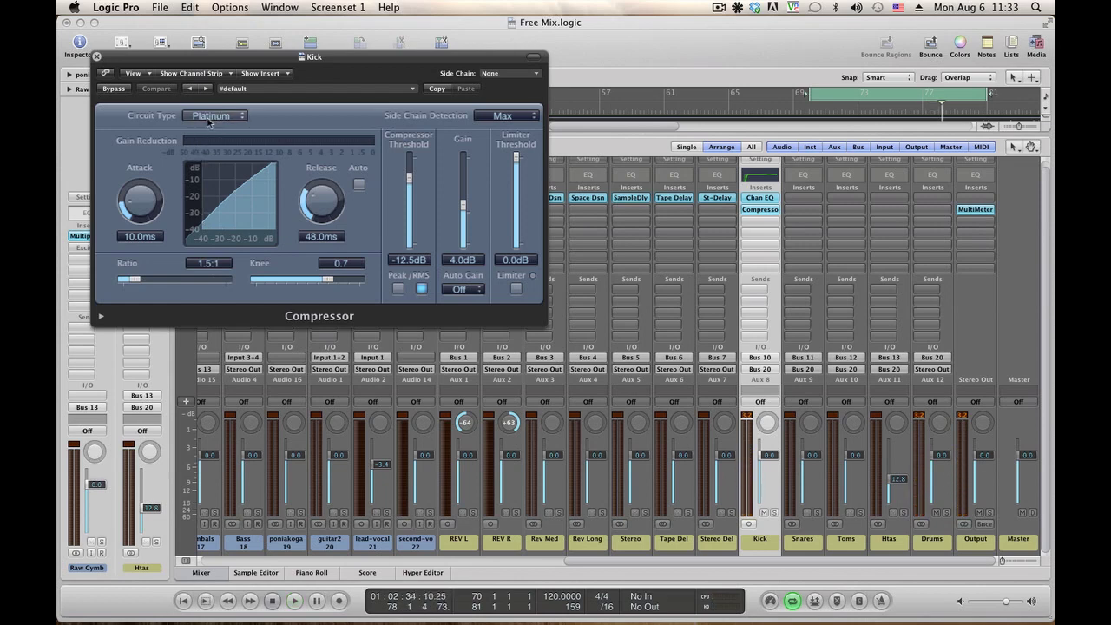
click(208, 122)
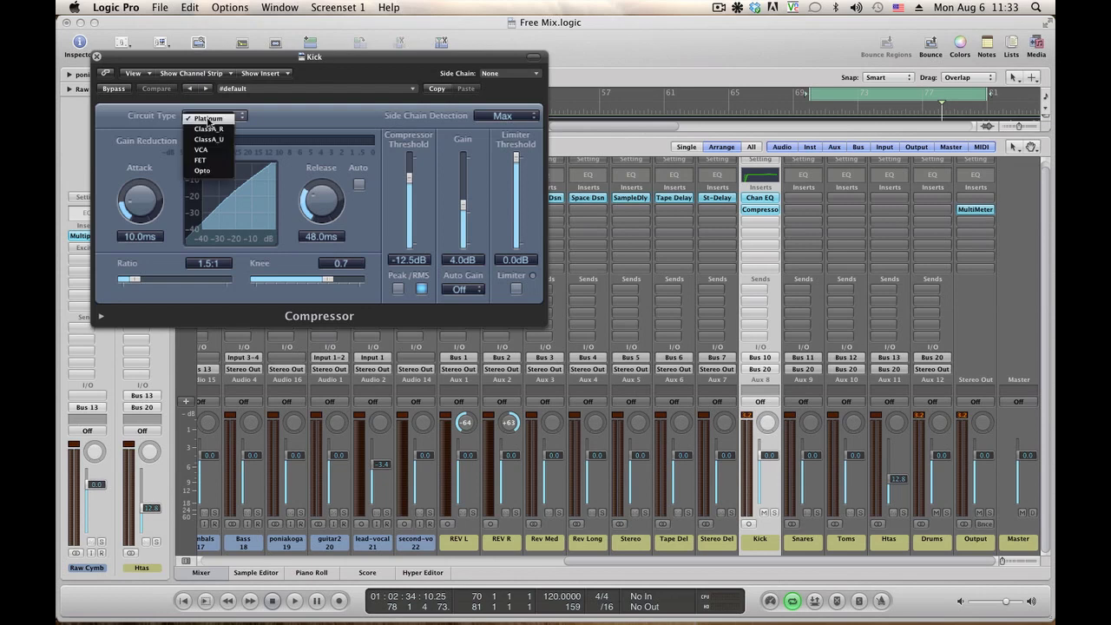
click(208, 130)
click(217, 117)
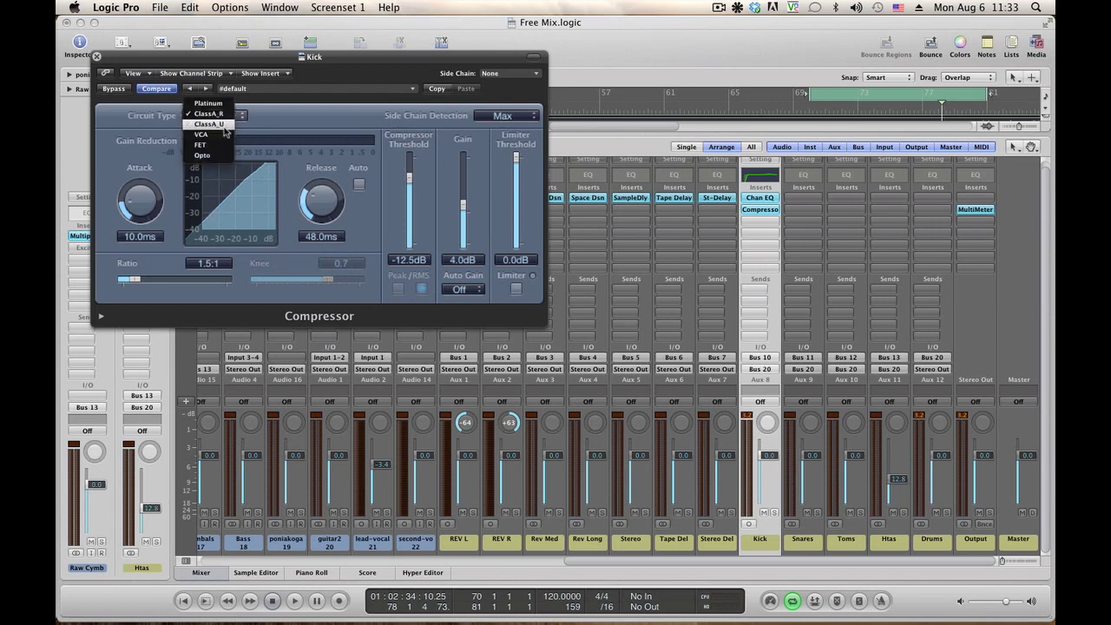
click(218, 116)
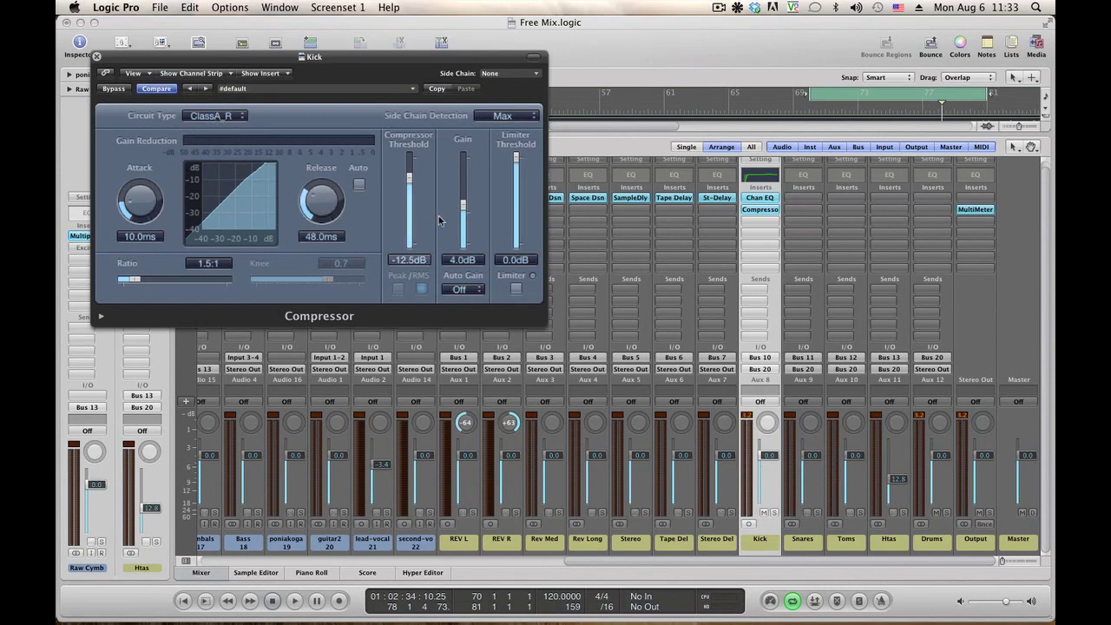
Reset the Kick compressor's gain to 0.0 dB, lower its threshold to -26.5 dB and set the ratio to 2.2:1 during playback
alt+click(469, 209)
drag(412, 182, 413, 205)
key(space)
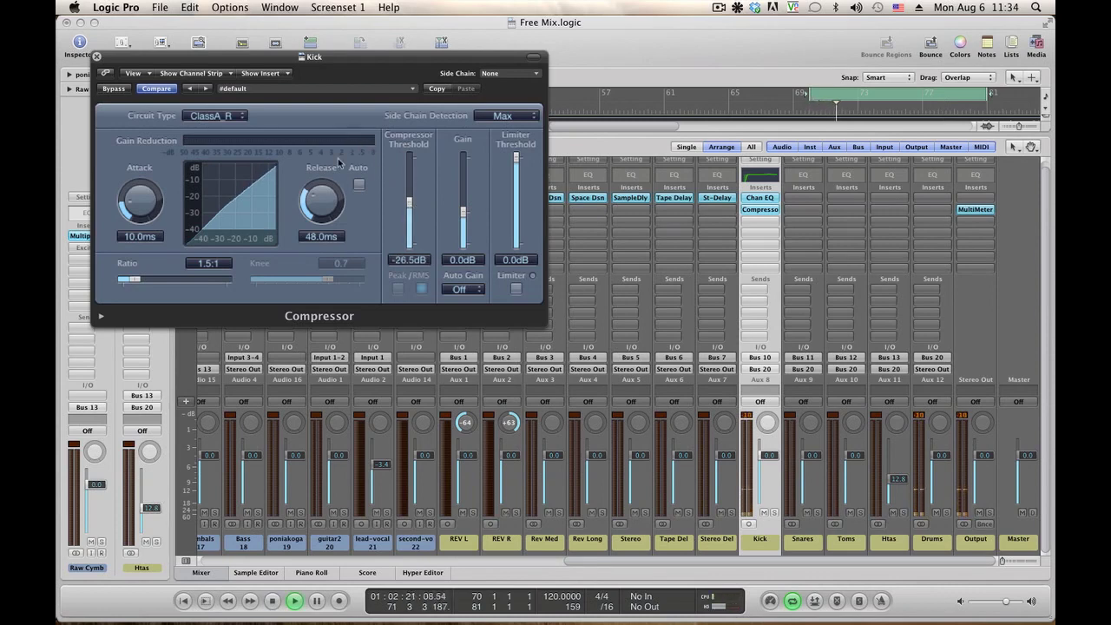
drag(130, 280, 146, 282)
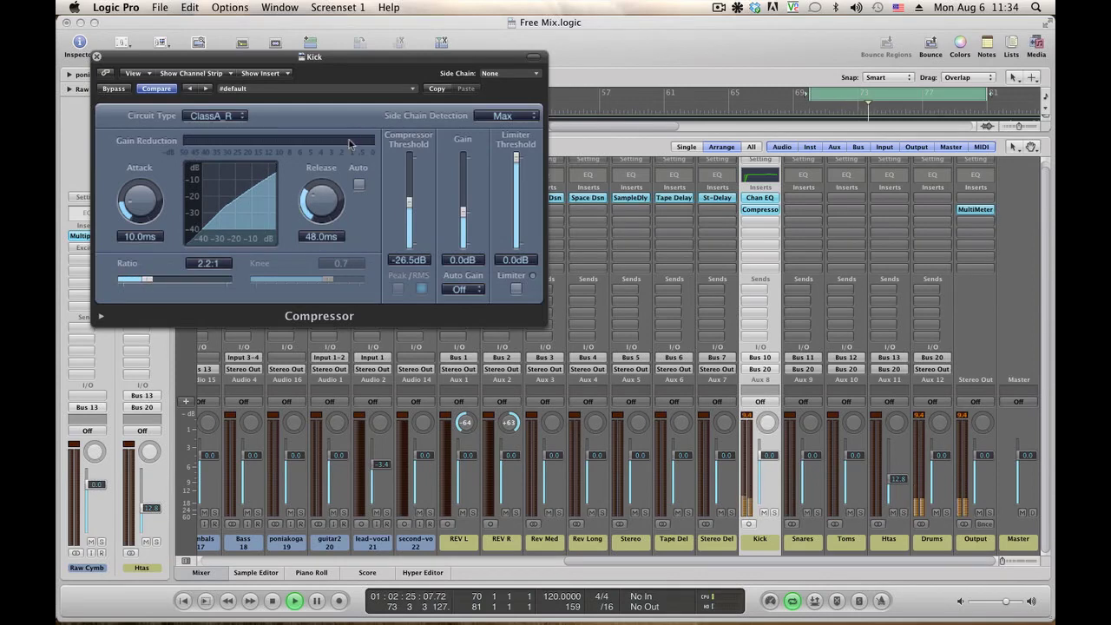
Compare the ClassA_U and ClassA_R circuit types on the Kick compressor and select ClassA_U
click(205, 116)
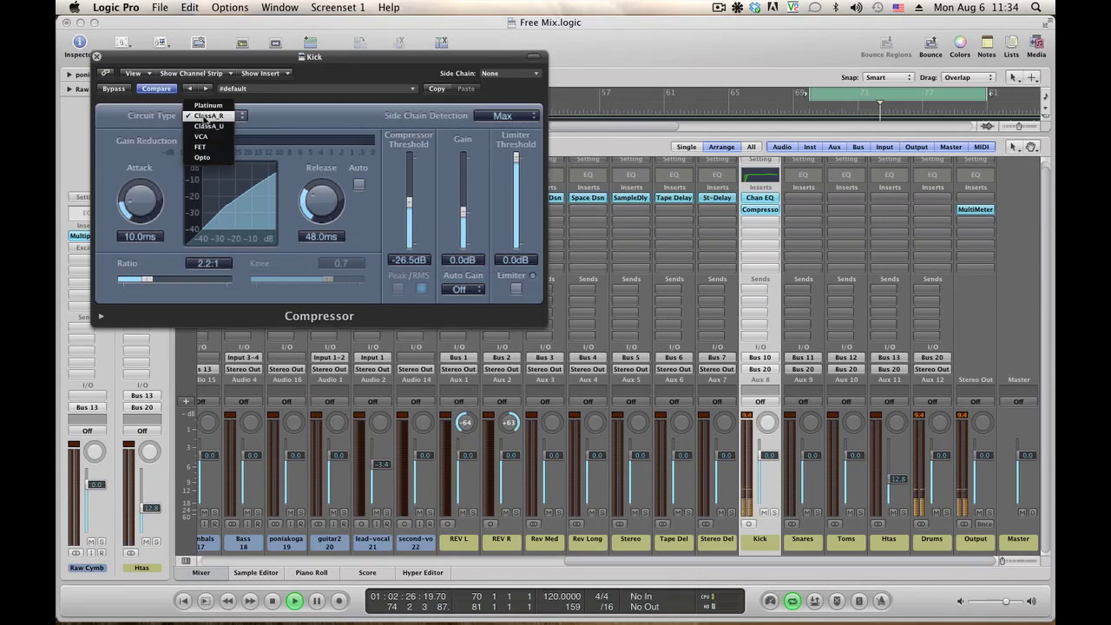
click(205, 127)
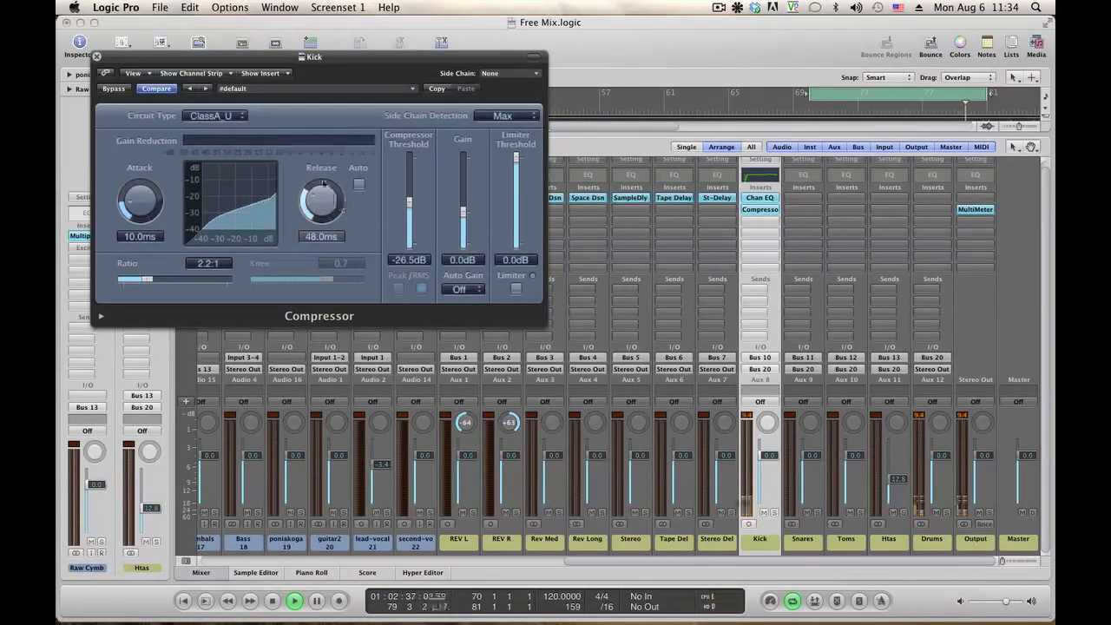
click(215, 118)
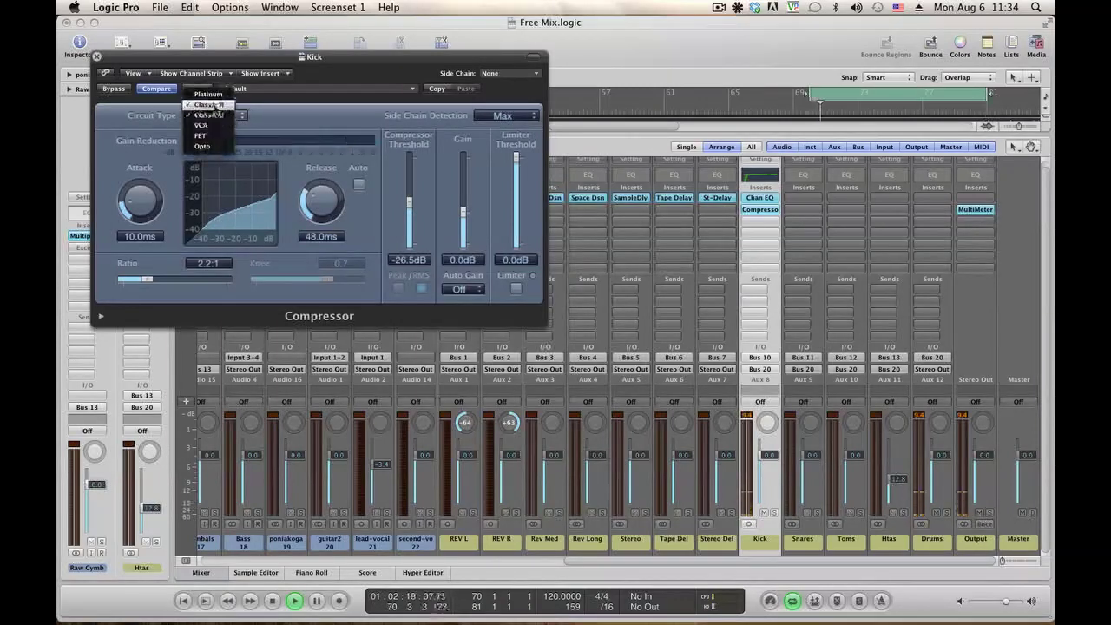
click(216, 105)
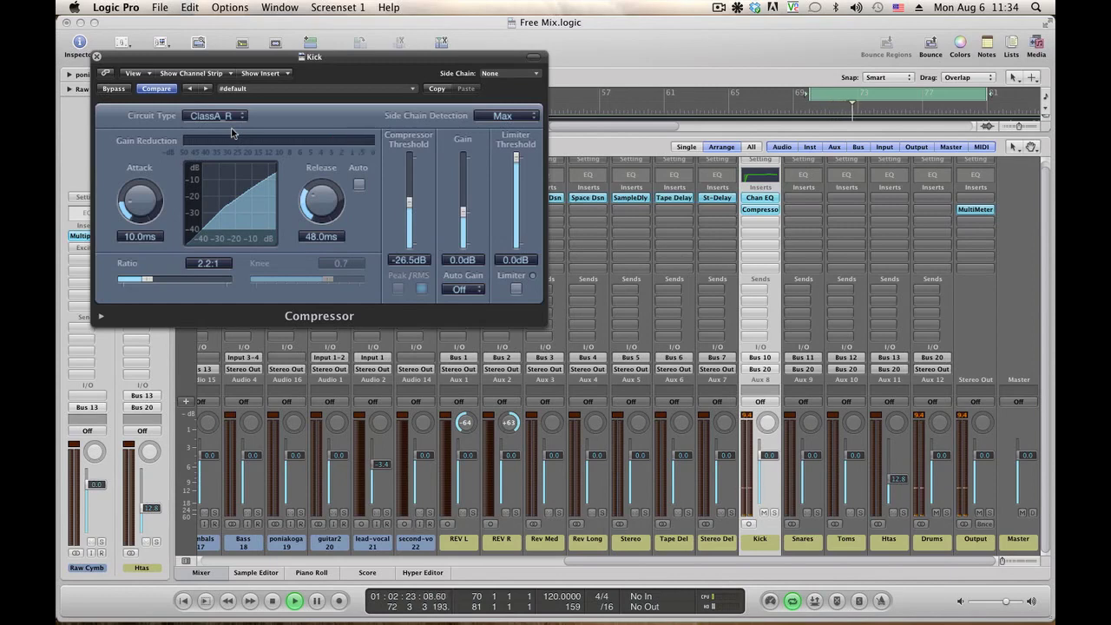
click(215, 120)
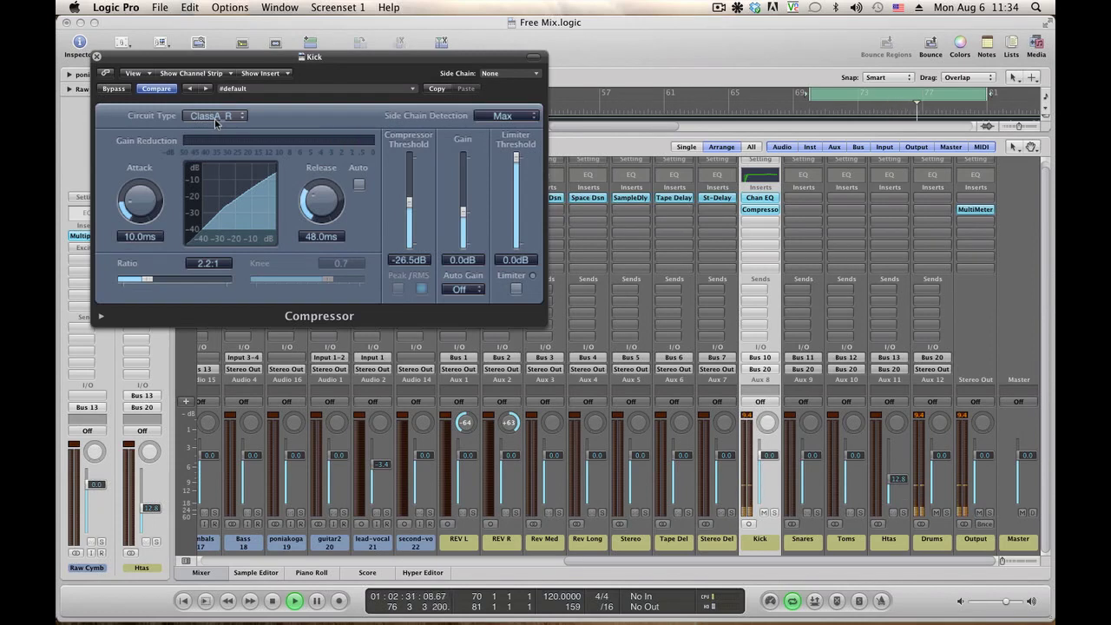
click(215, 122)
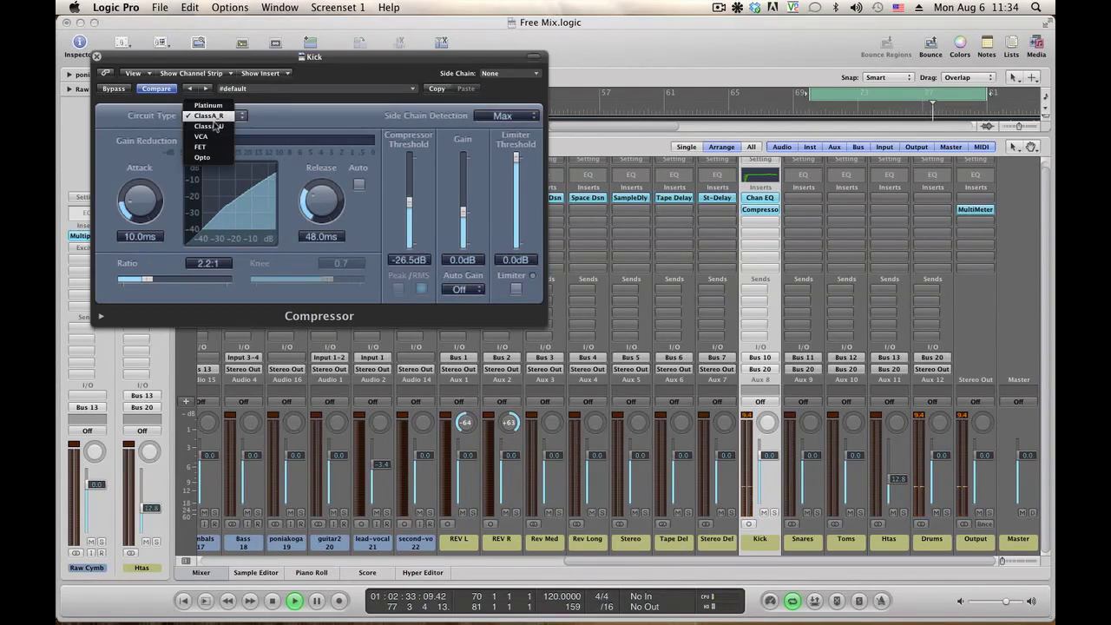
click(224, 130)
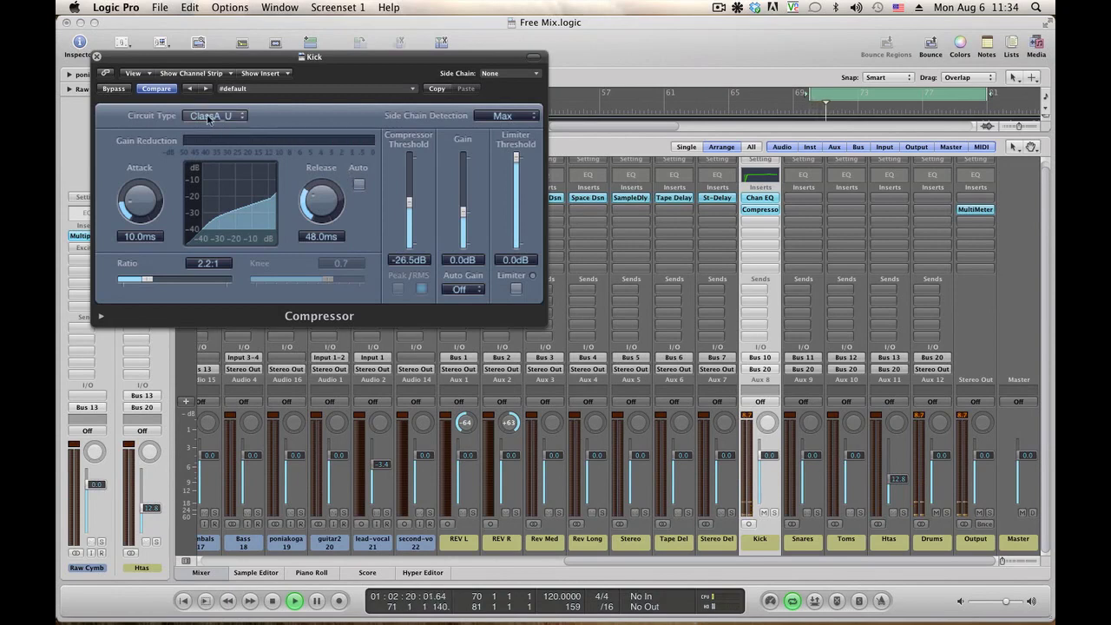
Audition the VCA, FET and Opto circuit types on the Kick compressor, and return to ClassA_U
click(208, 119)
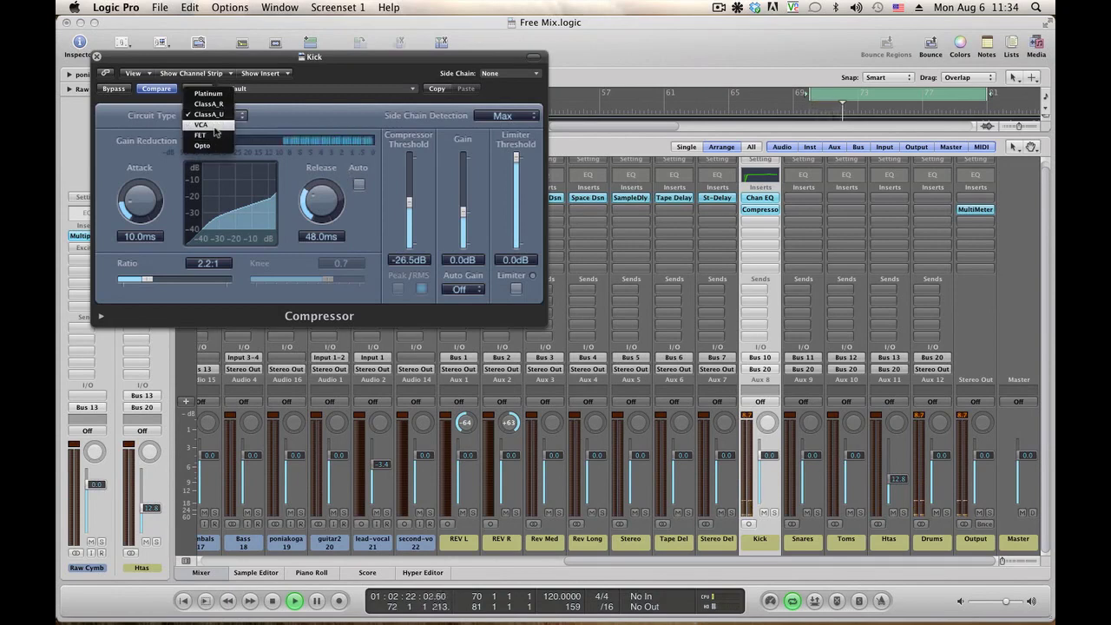
click(215, 128)
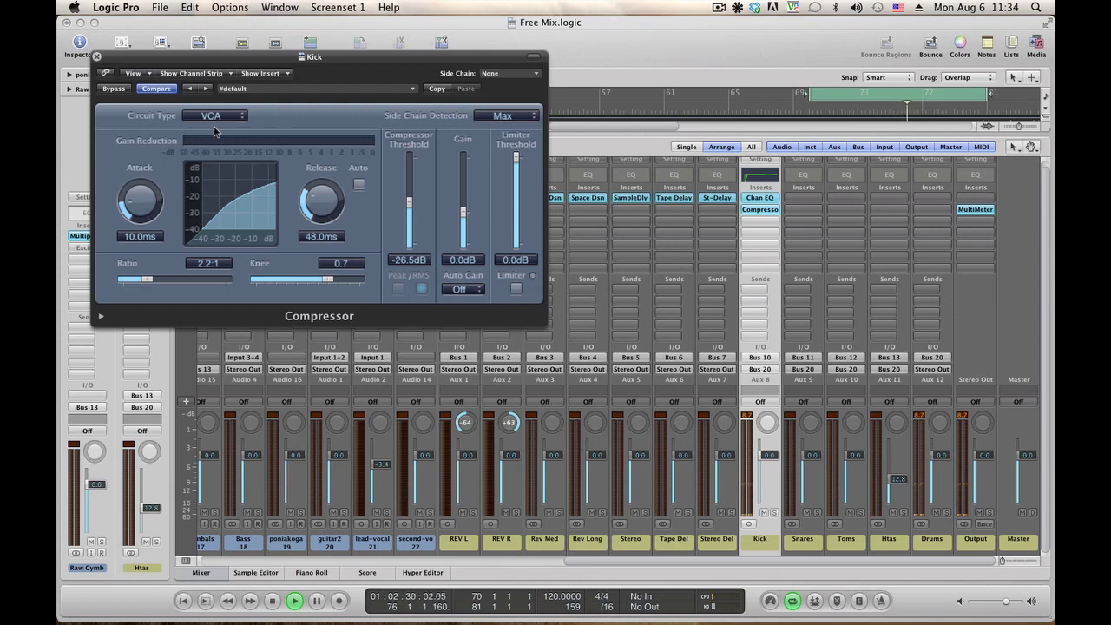
click(209, 119)
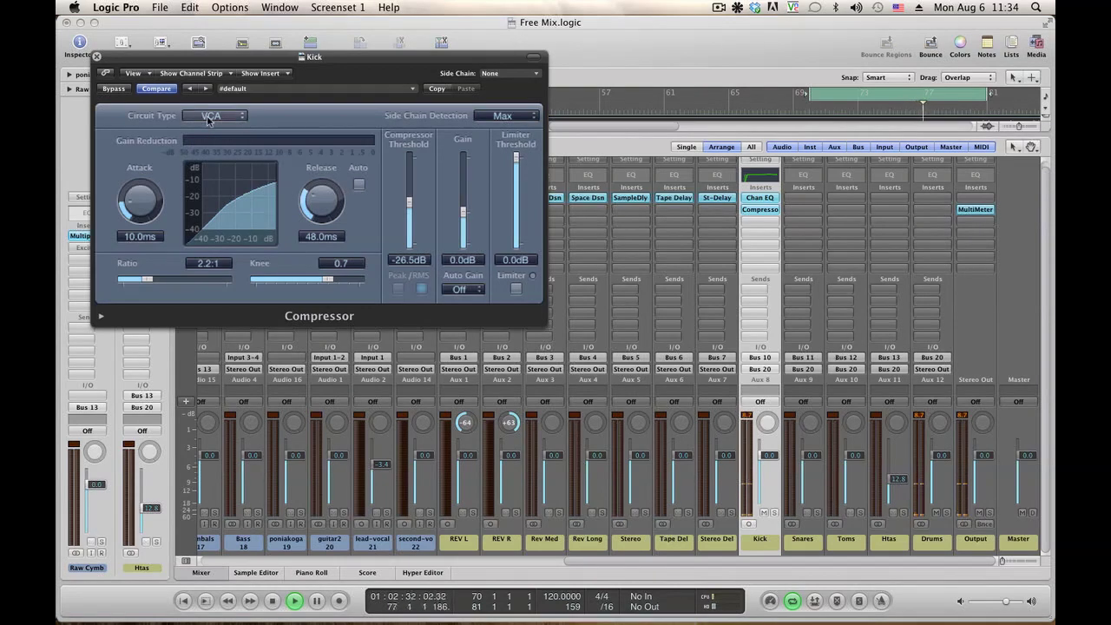
click(209, 119)
click(206, 130)
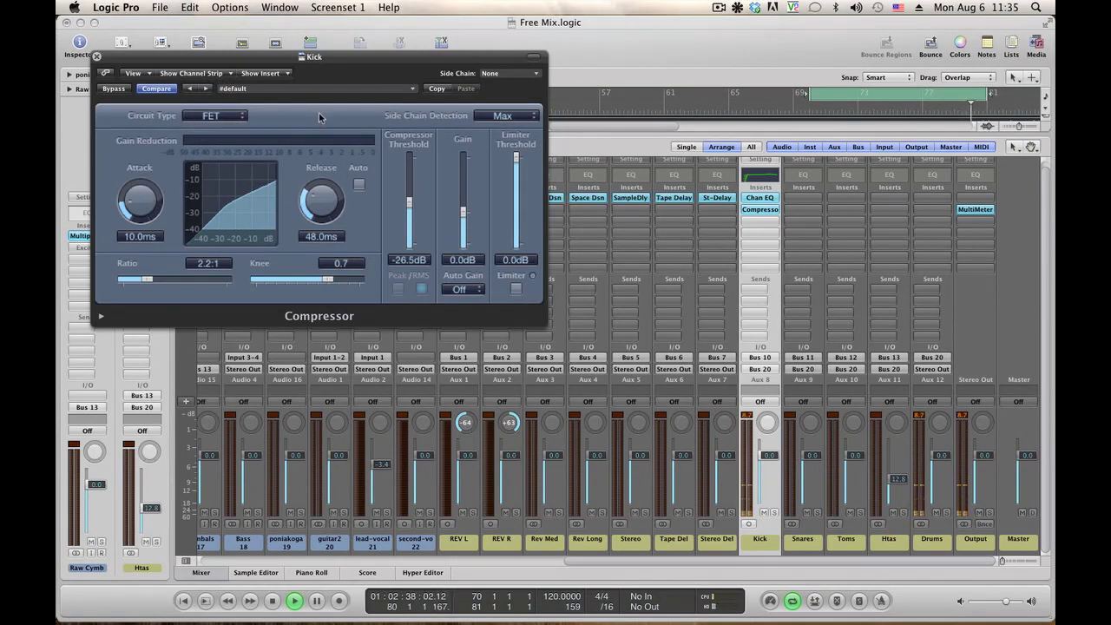
click(229, 122)
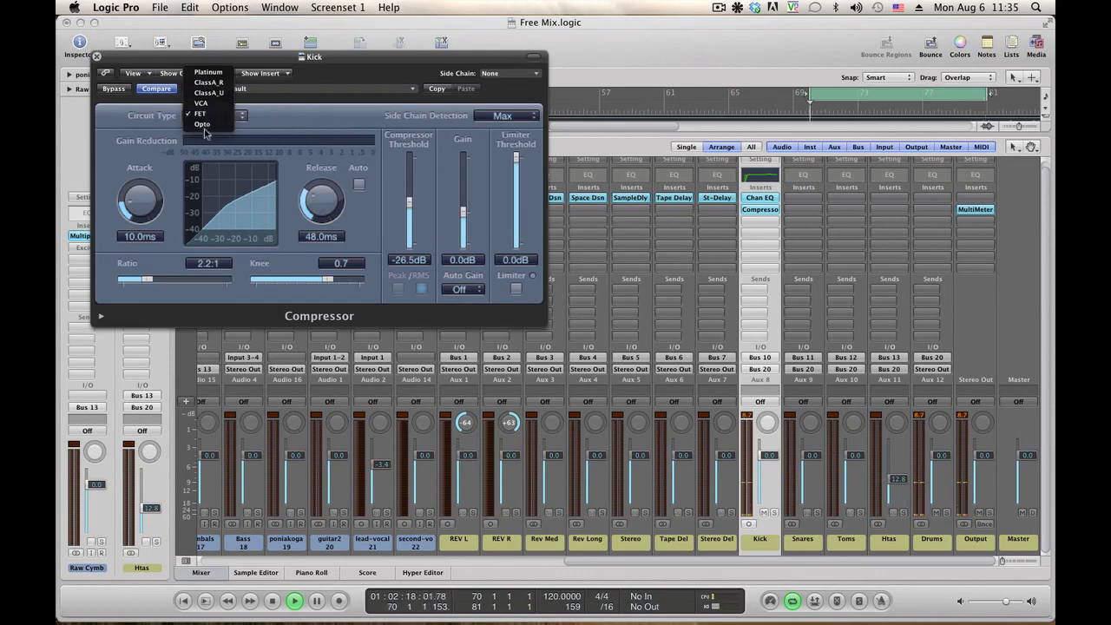
click(209, 129)
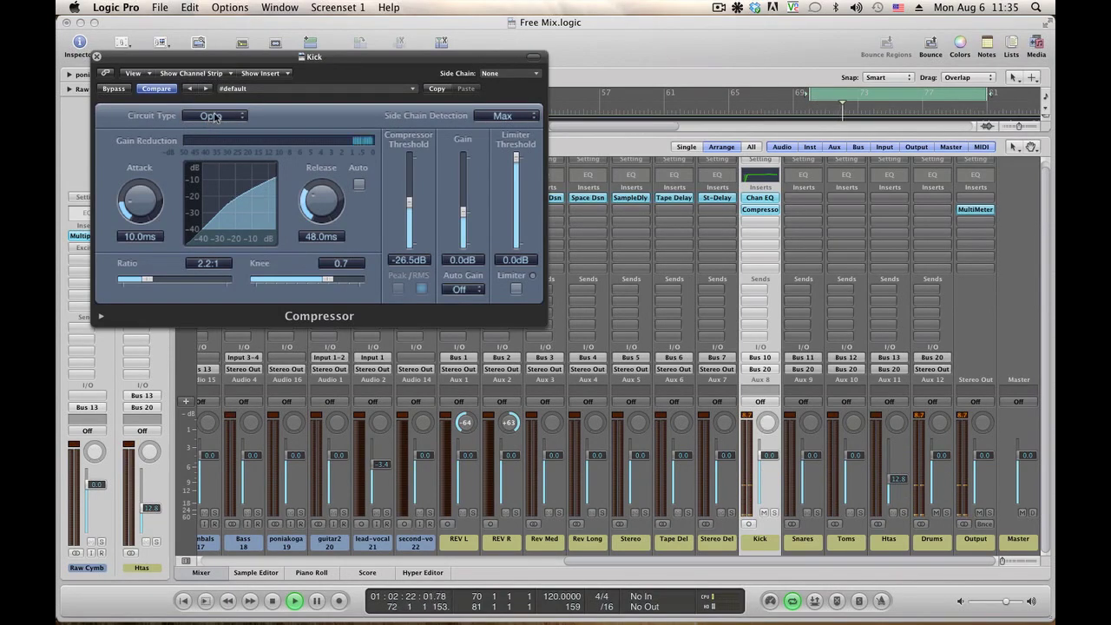
click(217, 121)
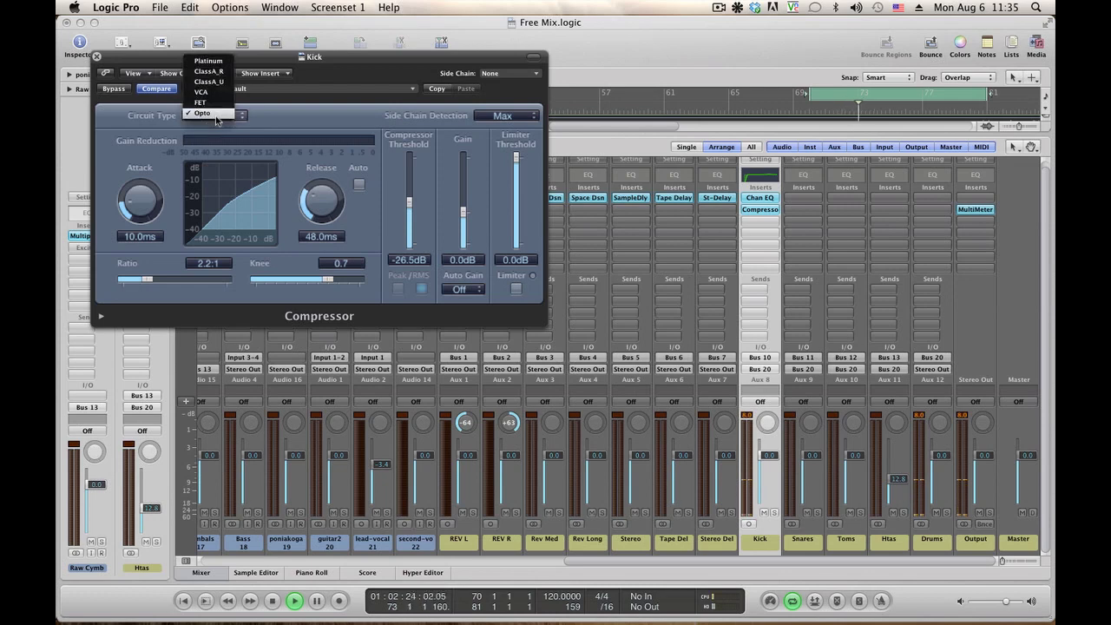
click(209, 82)
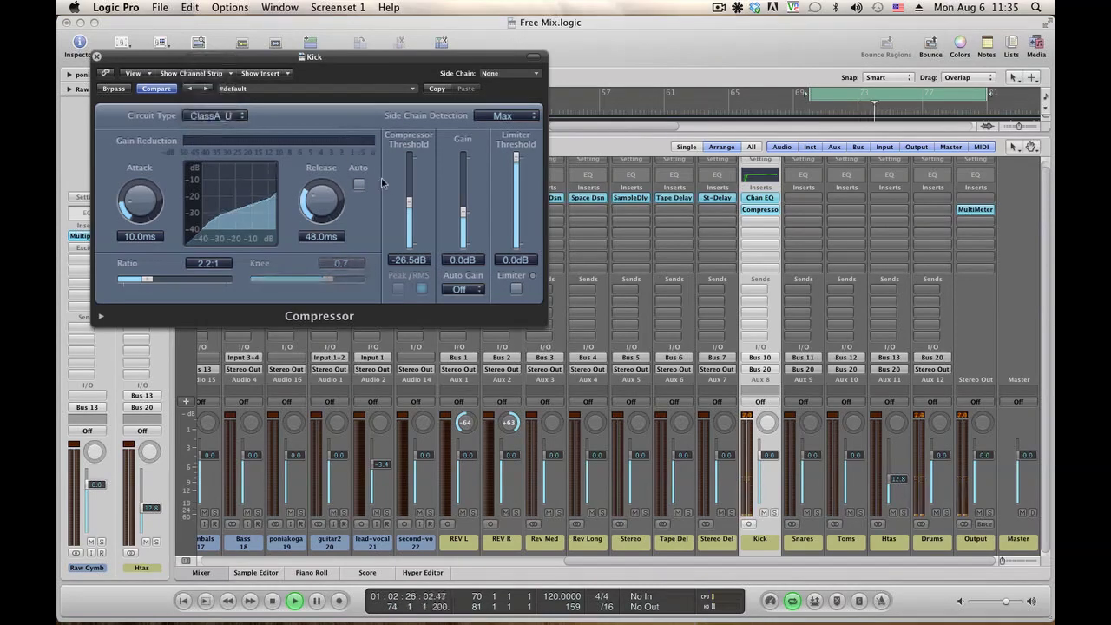
Set the Kick compressor's threshold to -11.0 dB and try attack times from 0.0 ms up to 19.0 ms
drag(410, 202, 413, 179)
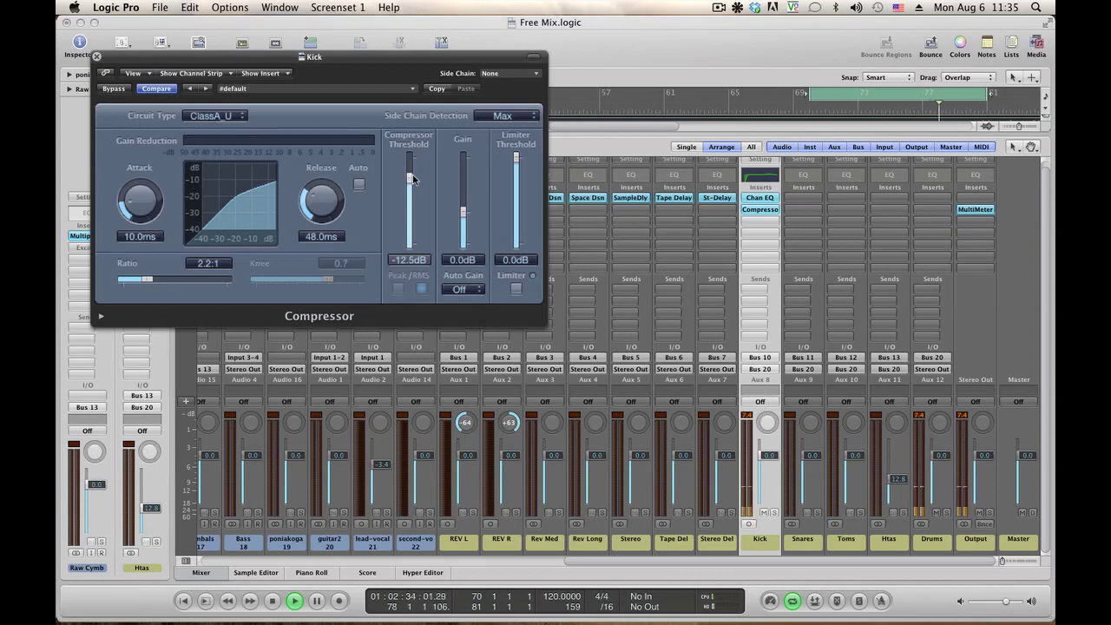
drag(413, 178, 414, 176)
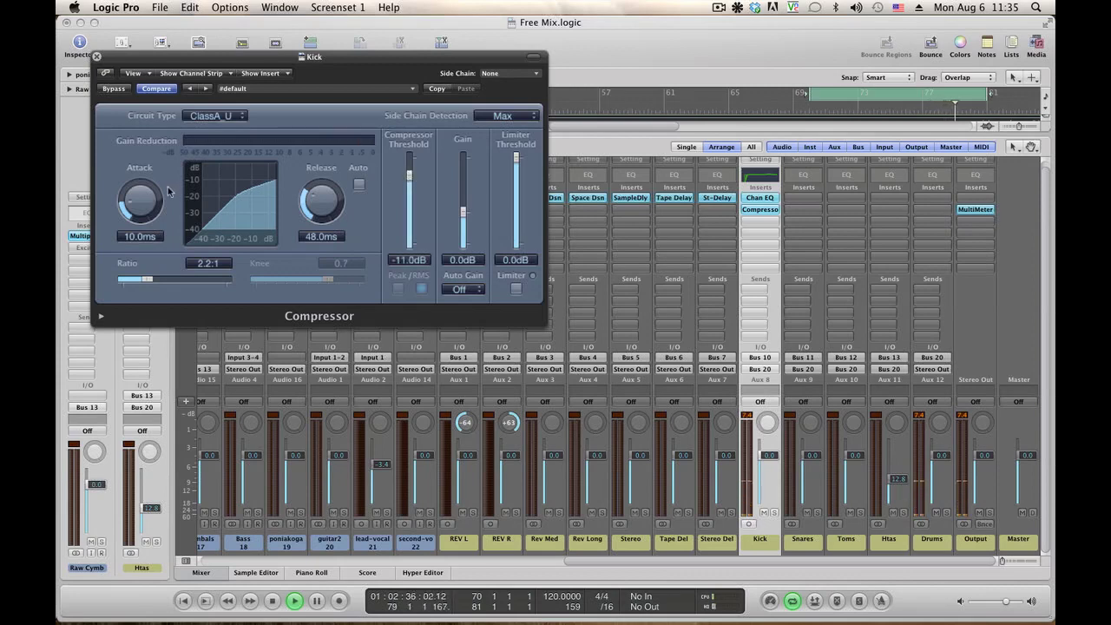
drag(146, 203, 149, 237)
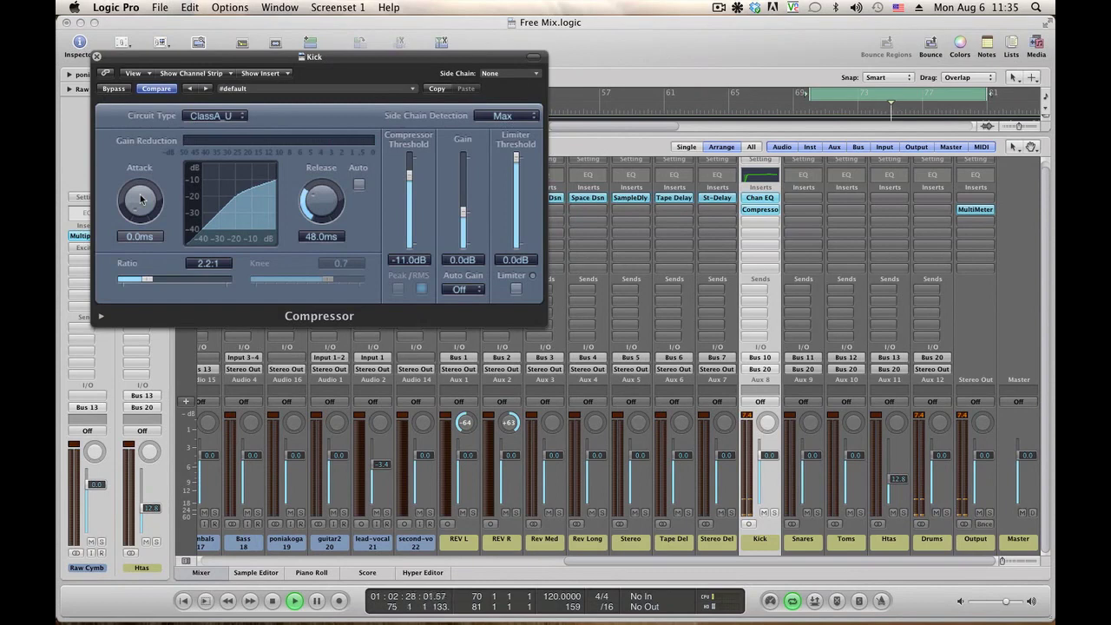
drag(140, 199, 143, 170)
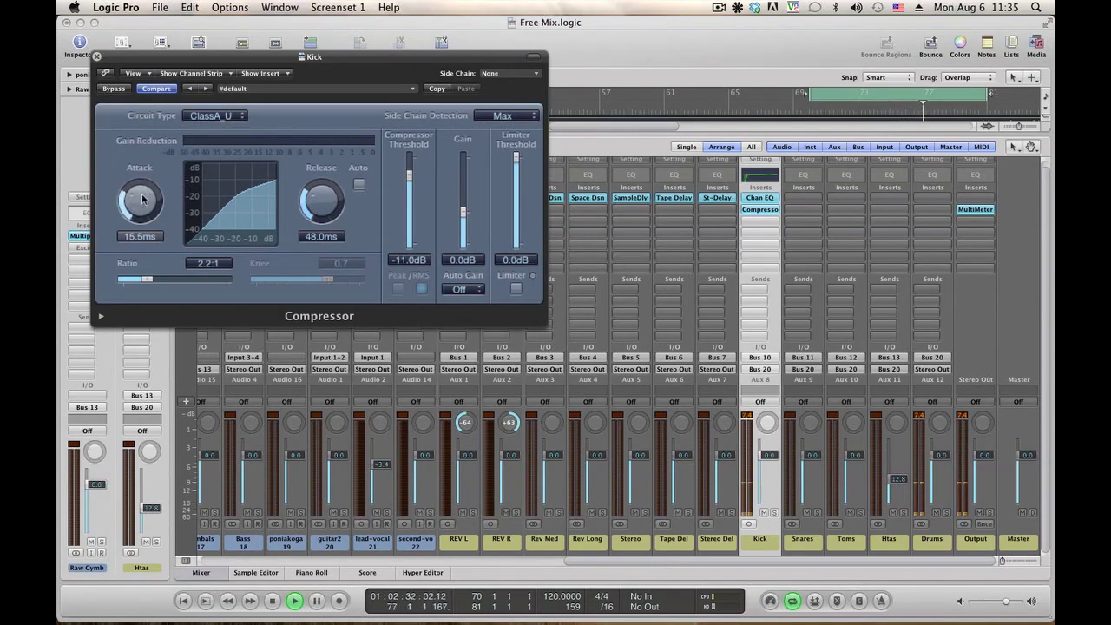
drag(139, 205, 138, 197)
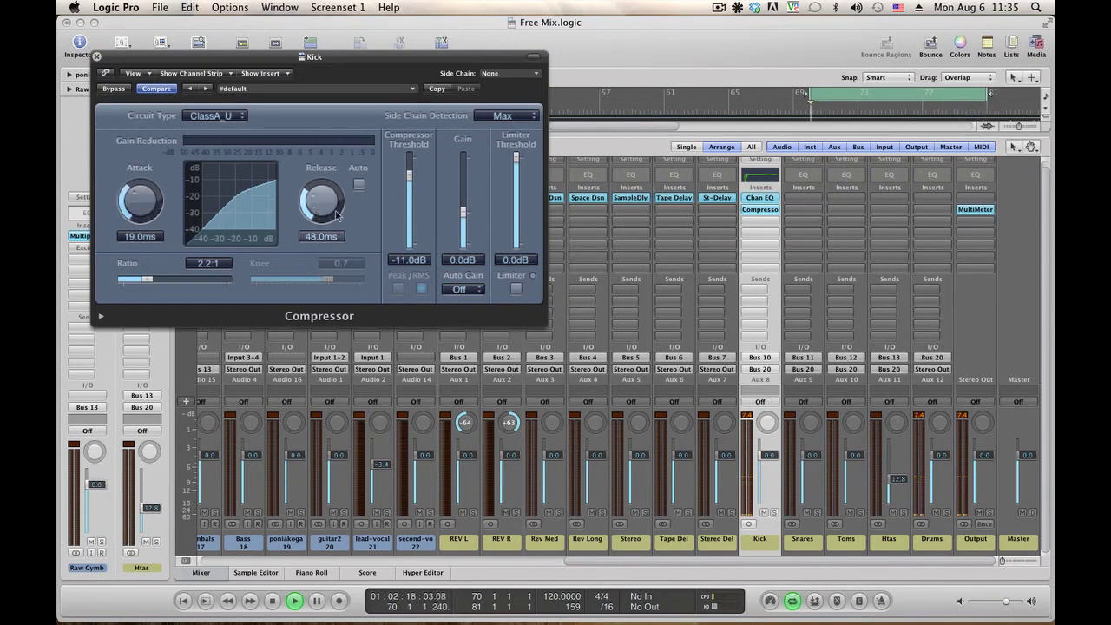
Set the Kick compressor's release to 23.0 ms, attack to 19.0 ms and ratio to 2.7:1
drag(333, 205, 327, 215)
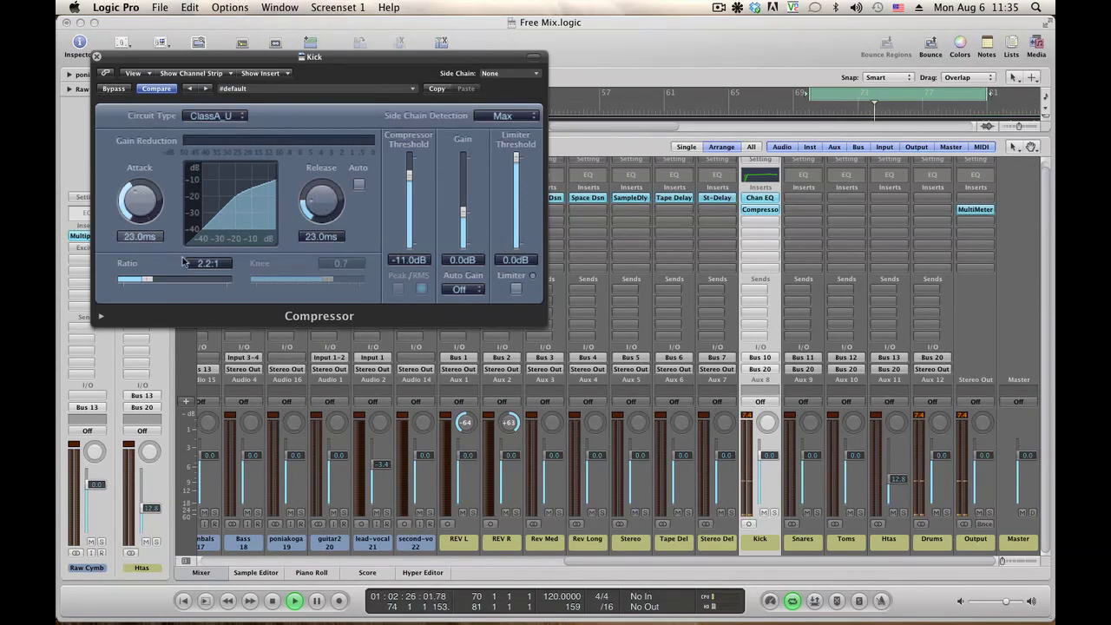
drag(144, 202, 132, 200)
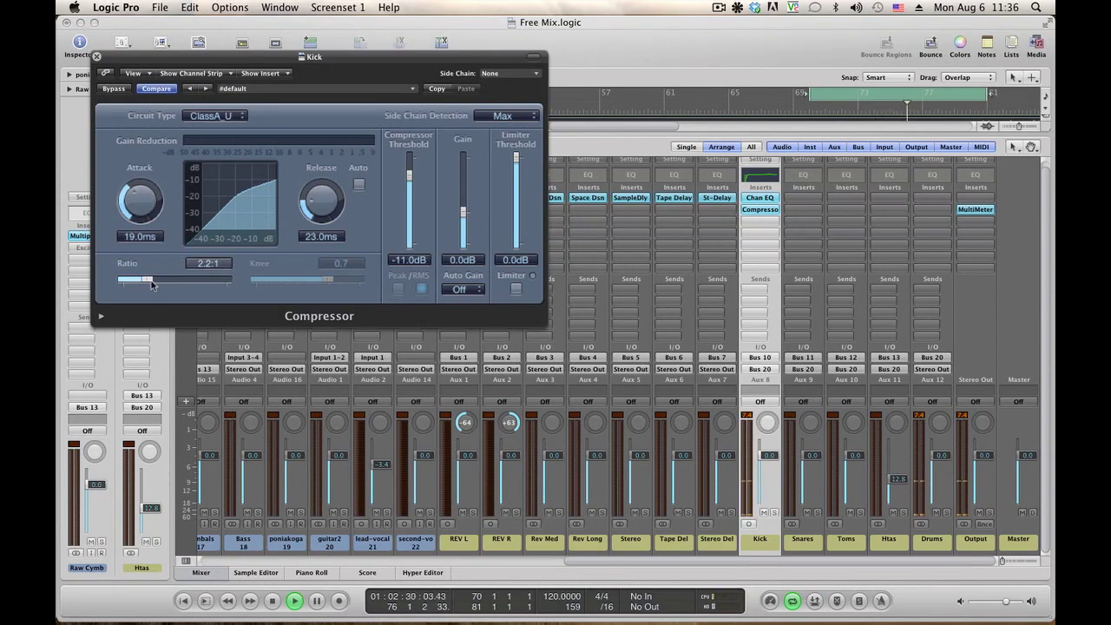
drag(151, 285, 158, 283)
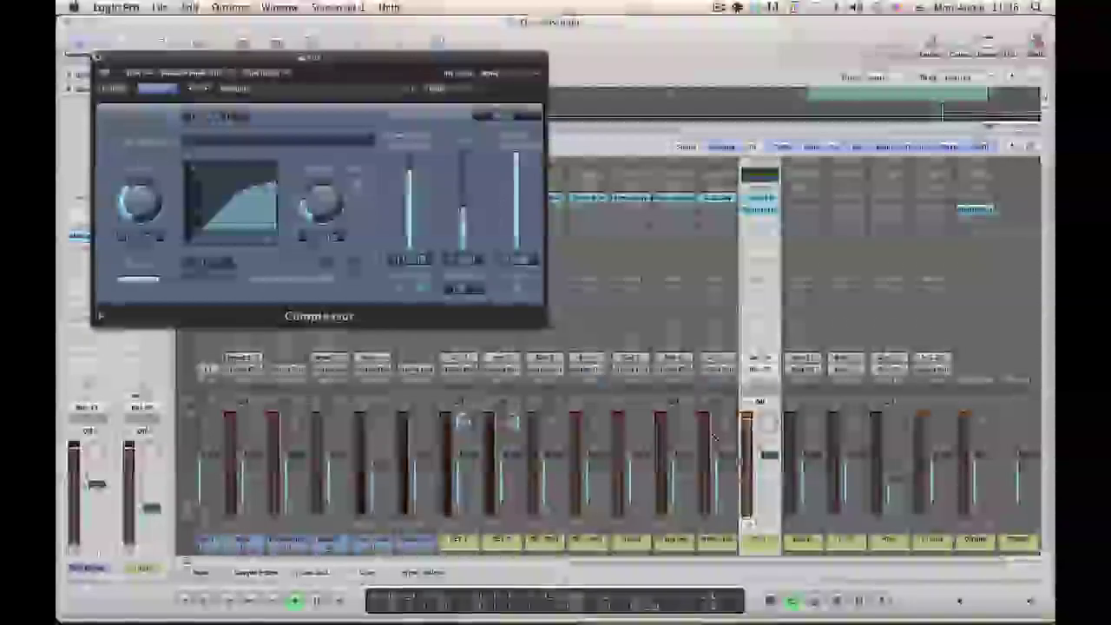
Enlarge the Kick compressor window and compare the kick sound with the compressor bypassed and active
drag(542, 328, 751, 466)
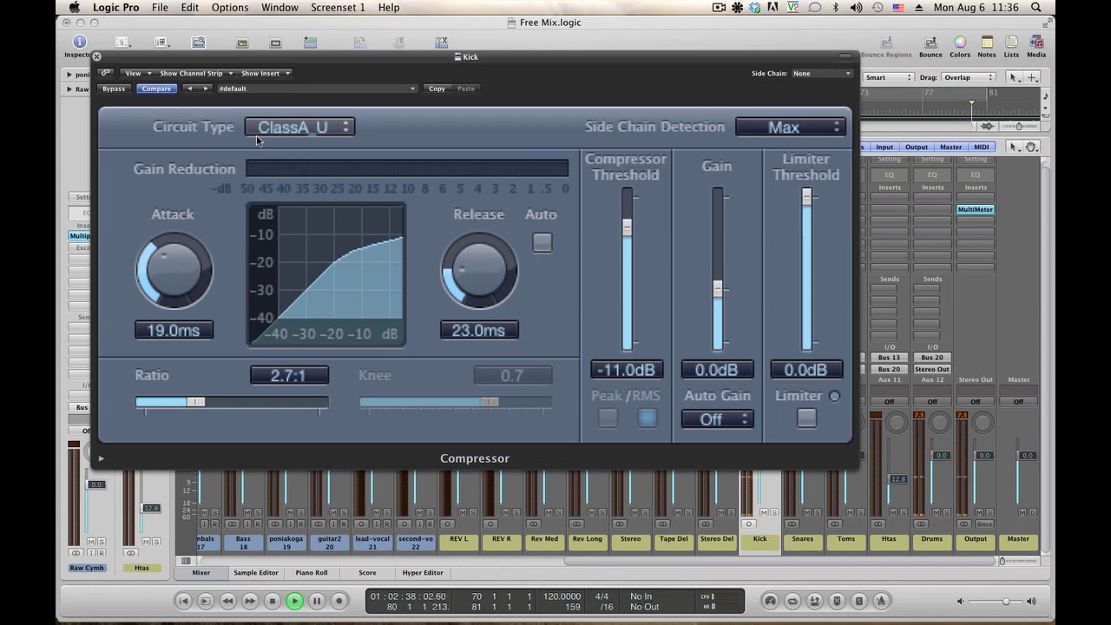
click(113, 90)
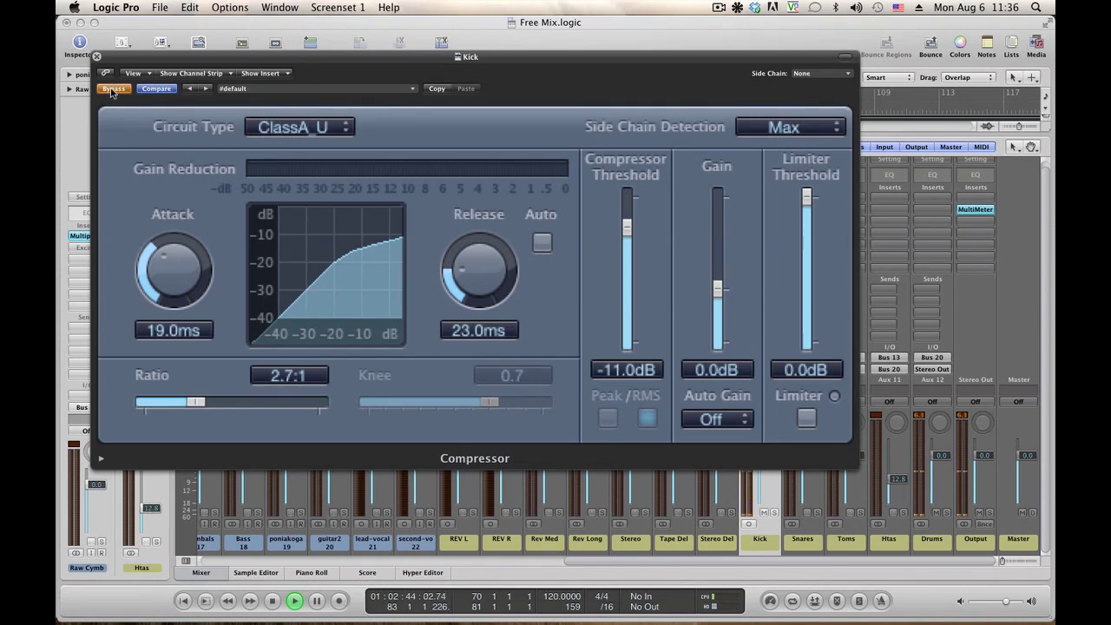
click(113, 90)
Move and shrink the compressor window, reveal its extended parameters and set Output Distortion to Soft
drag(232, 61, 262, 26)
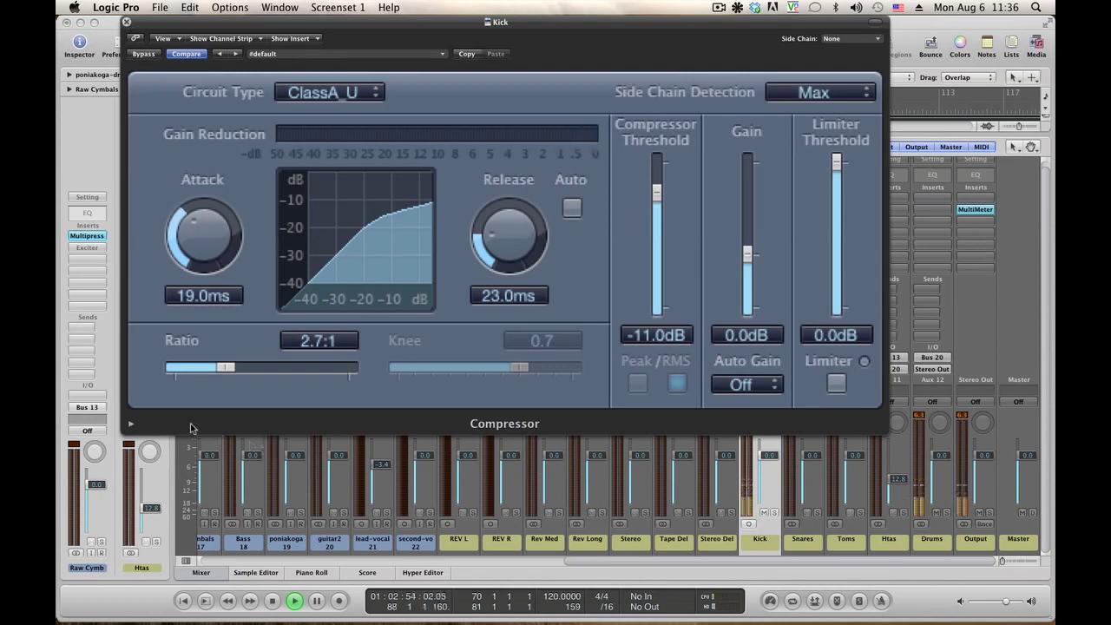
drag(885, 433, 691, 364)
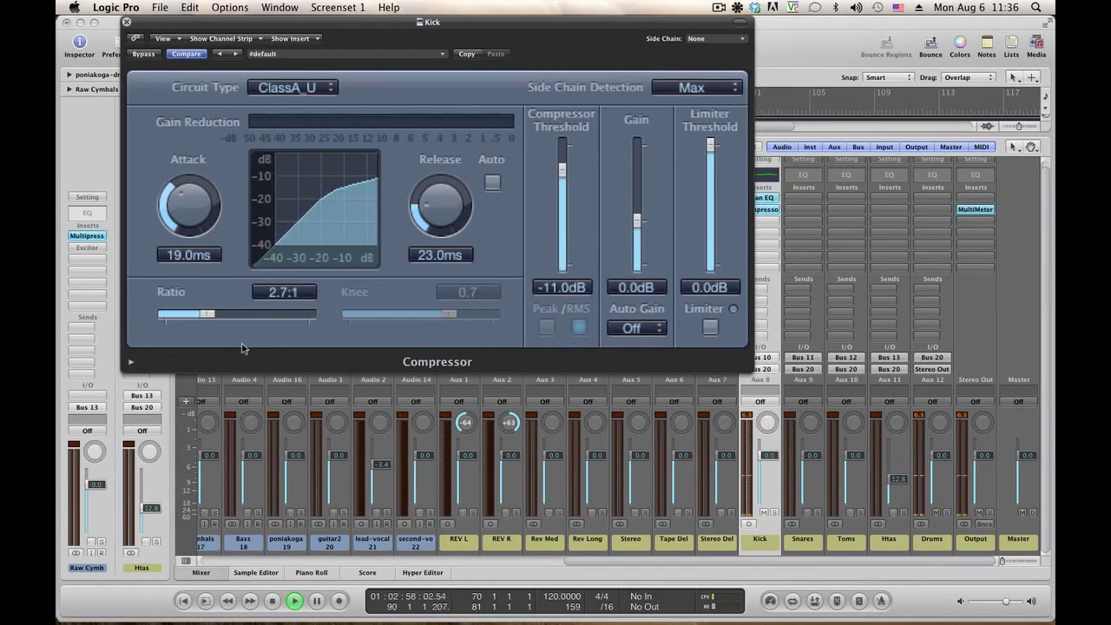
click(130, 362)
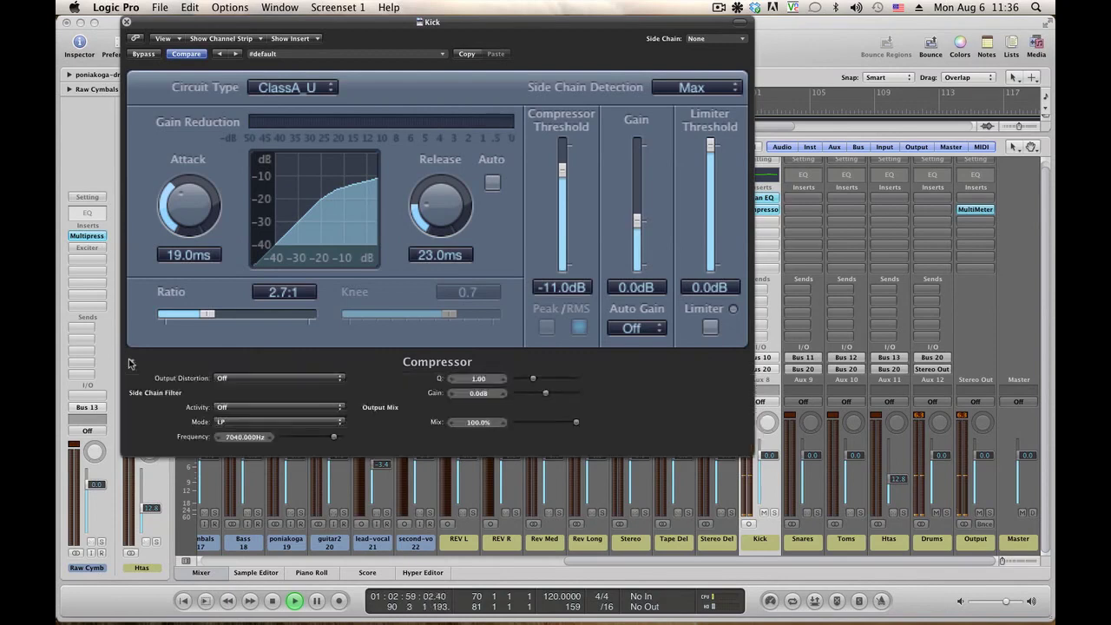
click(257, 379)
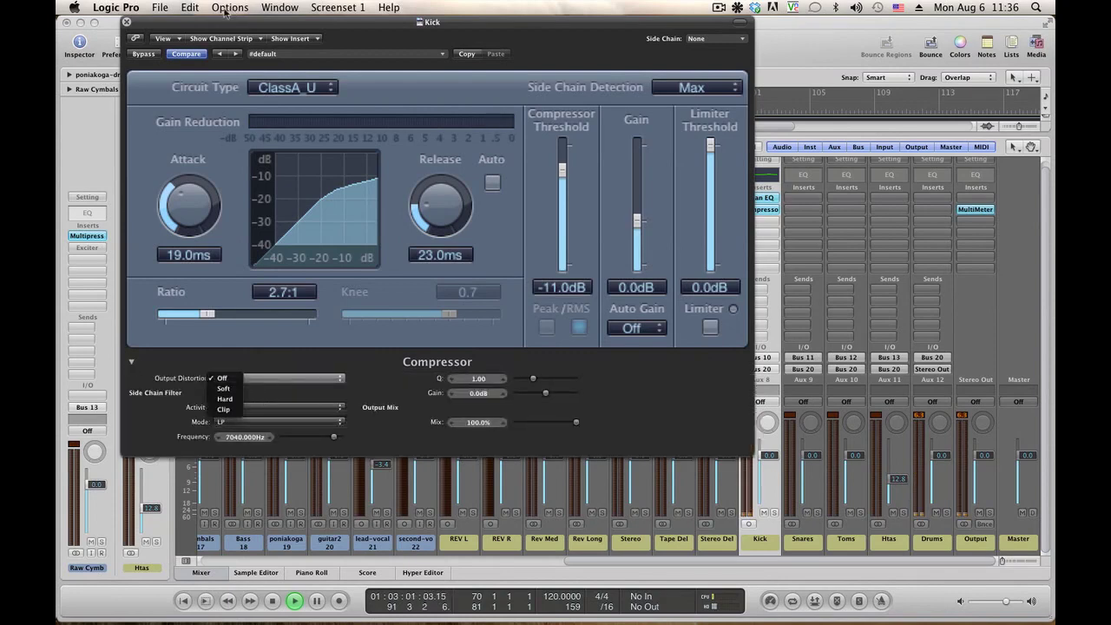
click(240, 389)
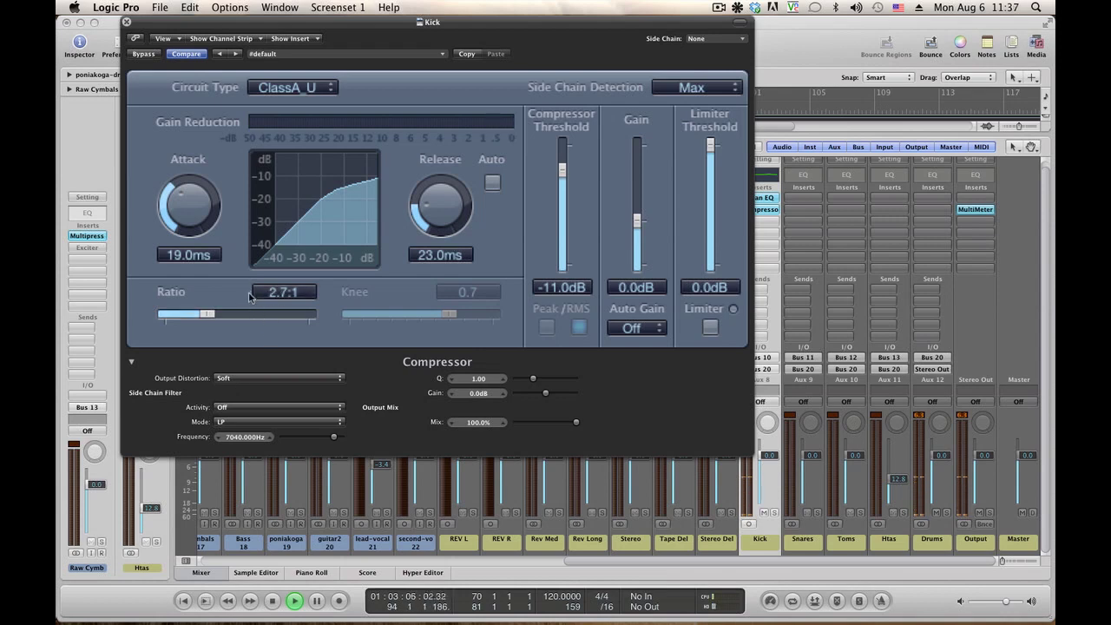
Compare the kick sound with the compressor bypassed and active, stop playback and close the compressor window
click(144, 54)
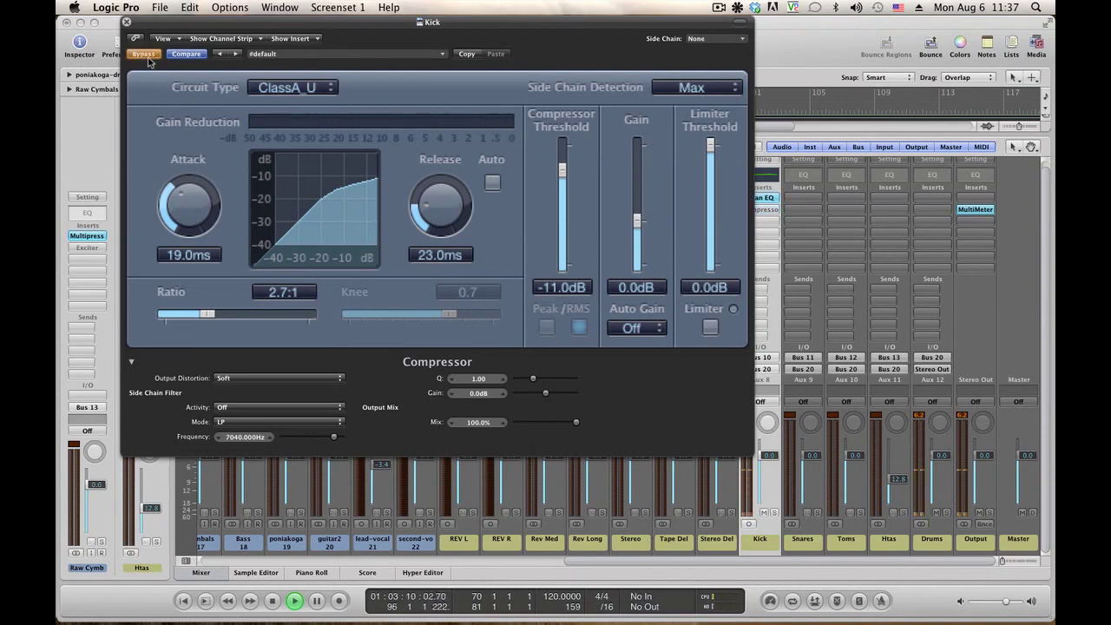
click(148, 58)
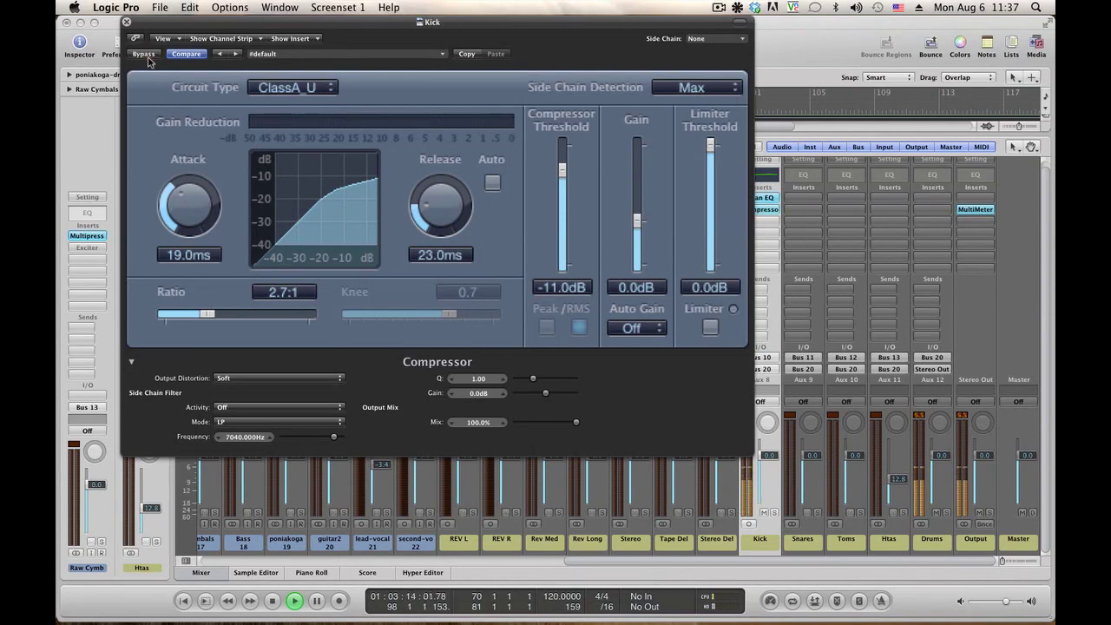
click(145, 56)
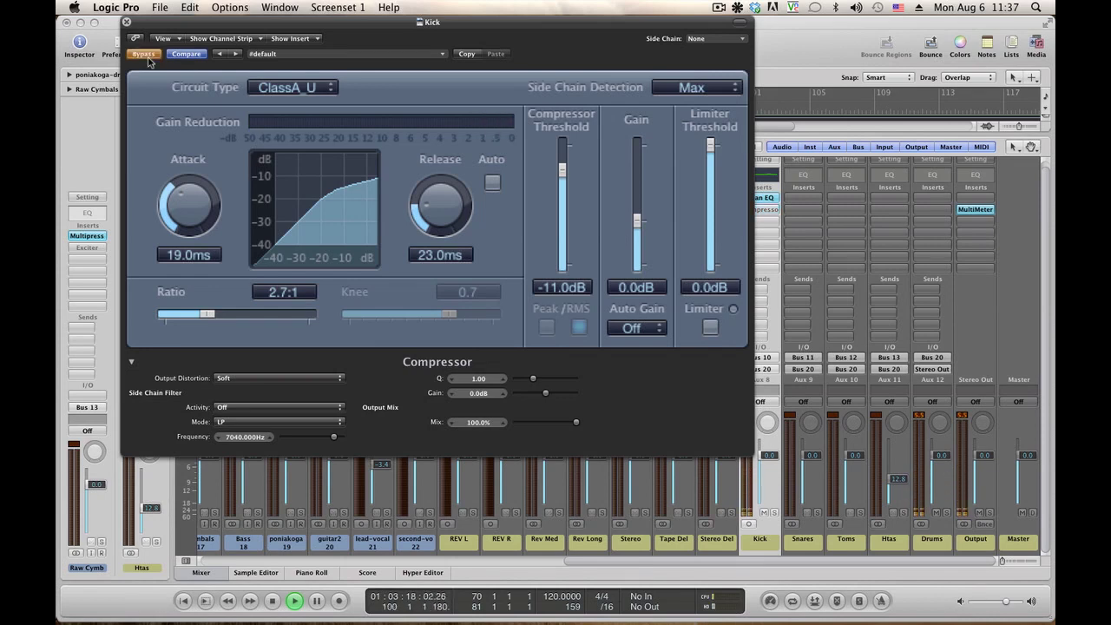
click(148, 59)
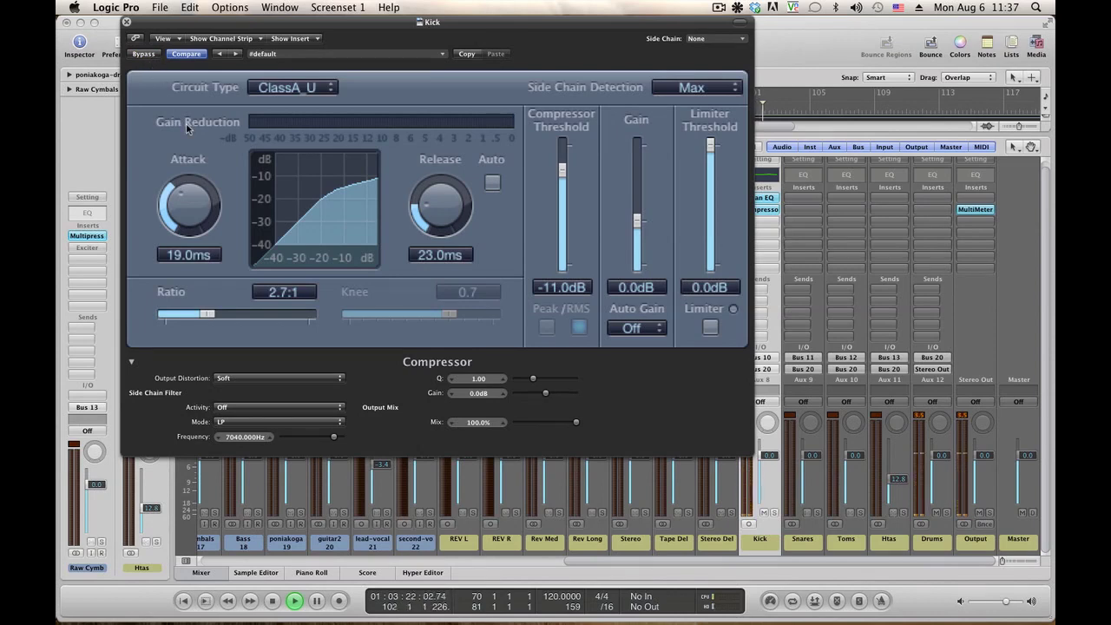
key(space)
click(127, 22)
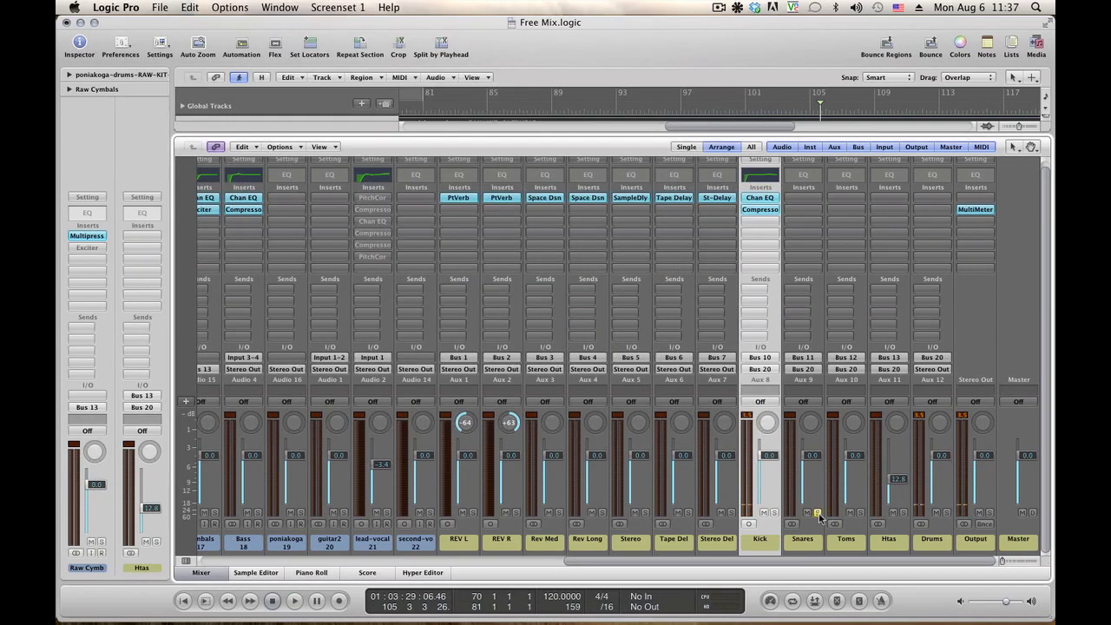
Play with the Snares aux soloed, clear the solos on Kick track 7 and Acoustic Kick track 8, and mute Snare track 9
key(space)
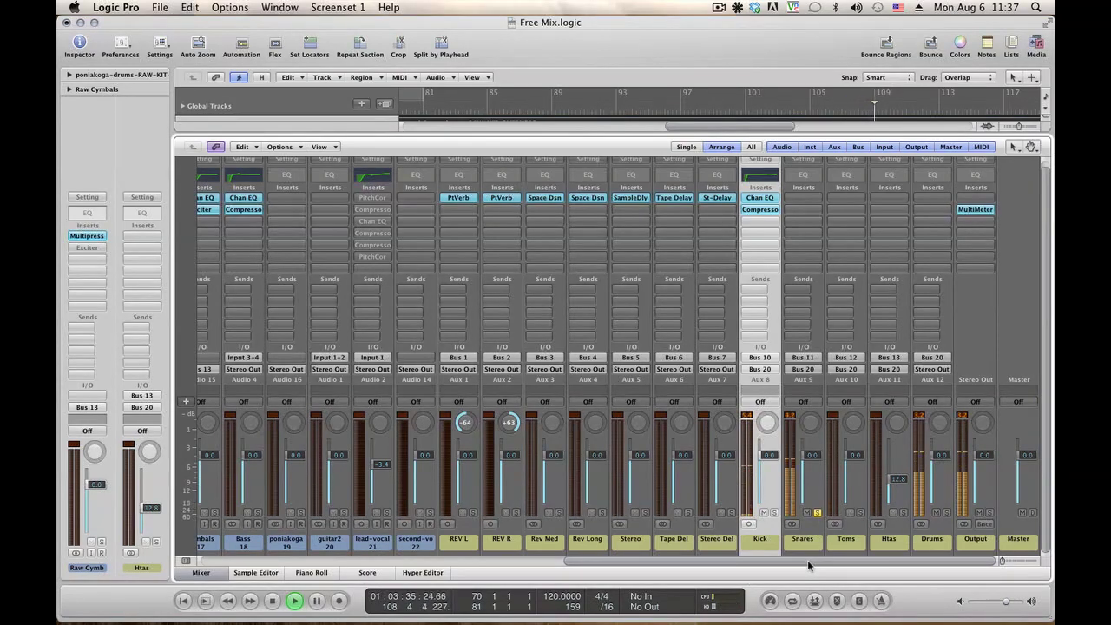
drag(808, 562, 489, 560)
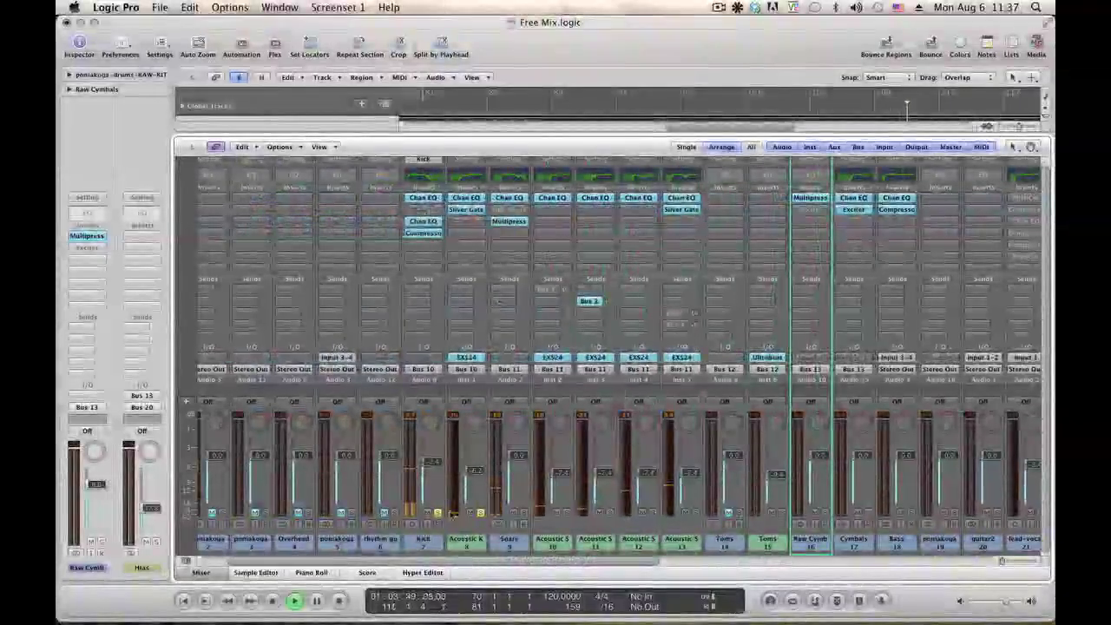
click(438, 513)
click(480, 513)
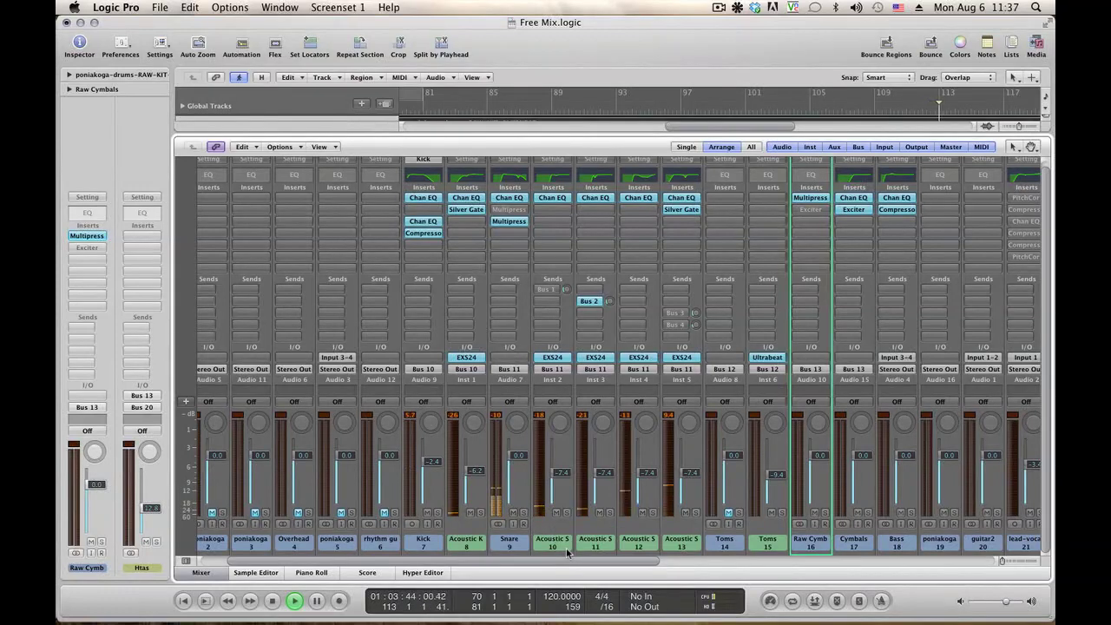
click(515, 513)
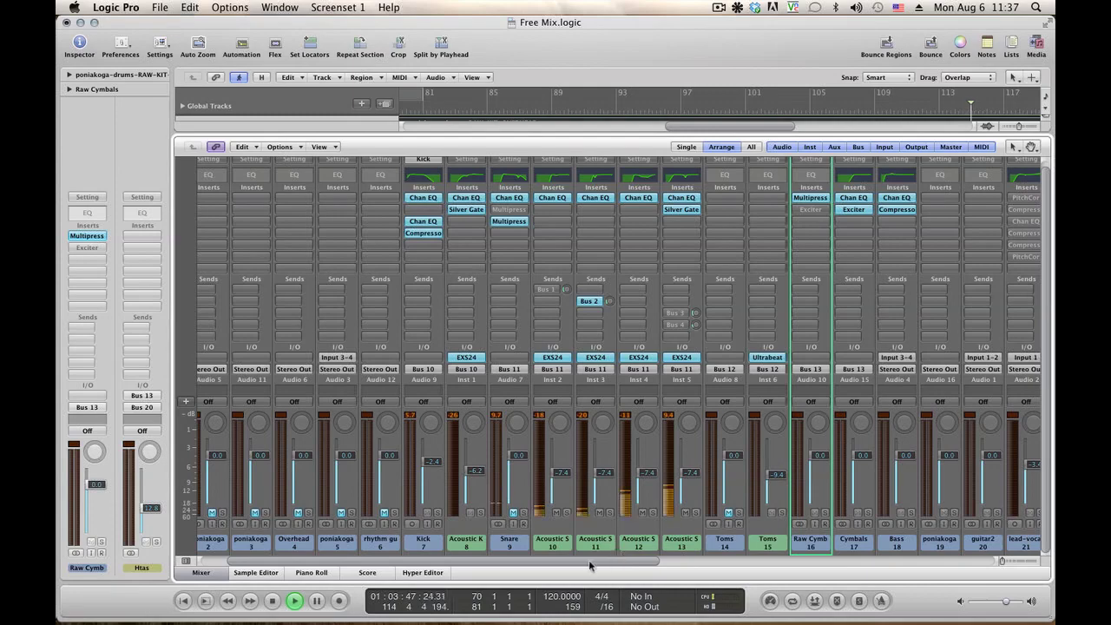
Set a cycle region from bar 105 to bar 117 in the arrangement and return to the mixer
drag(587, 561, 741, 561)
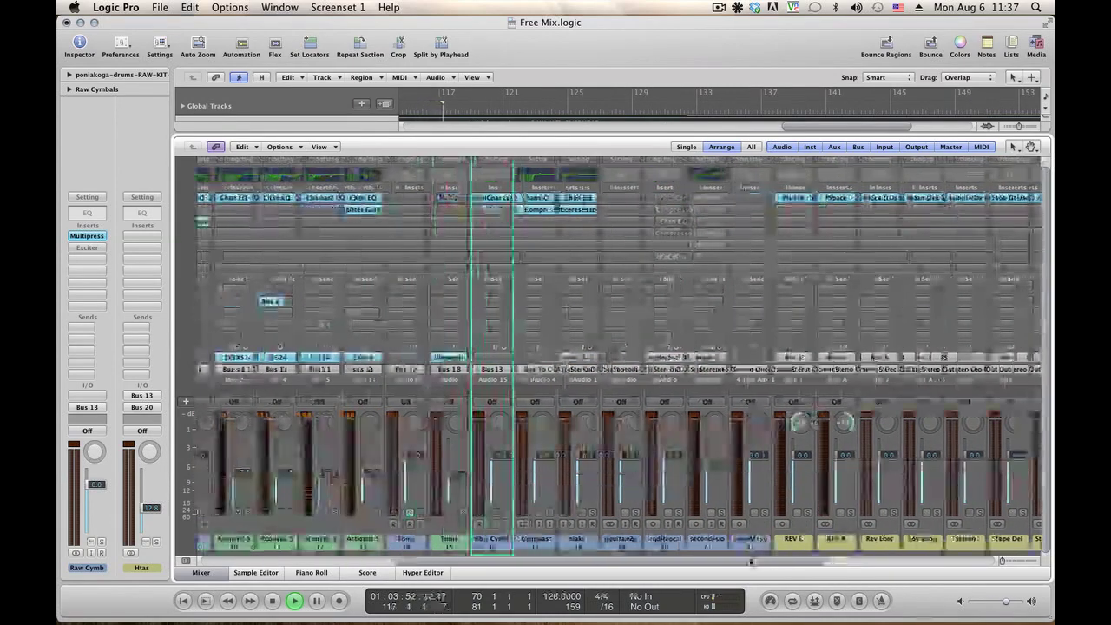
click(202, 573)
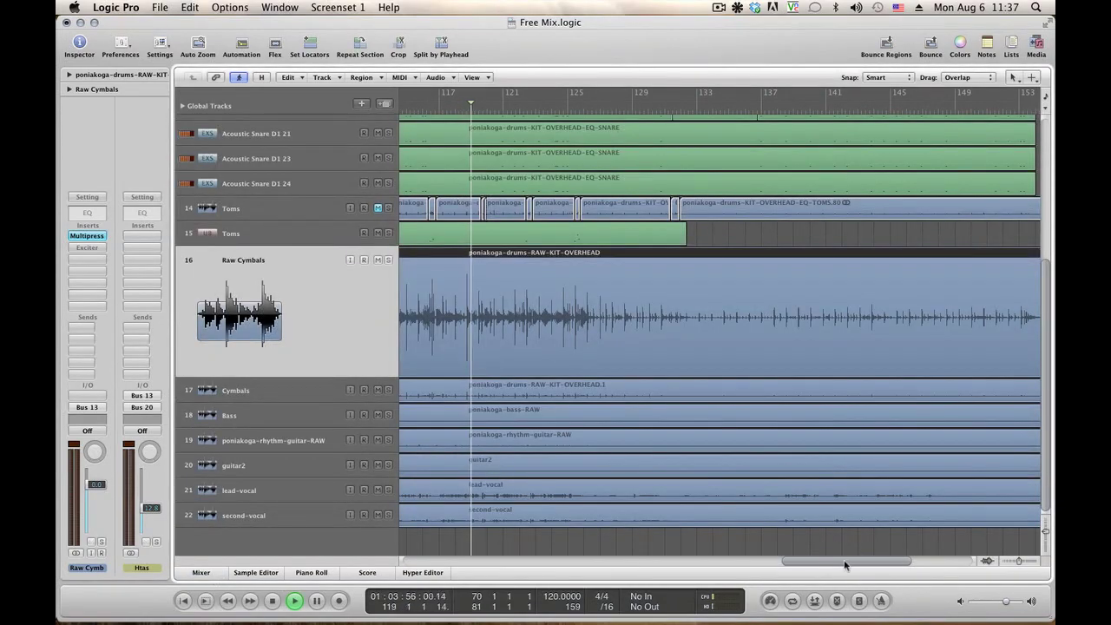
drag(845, 562, 789, 564)
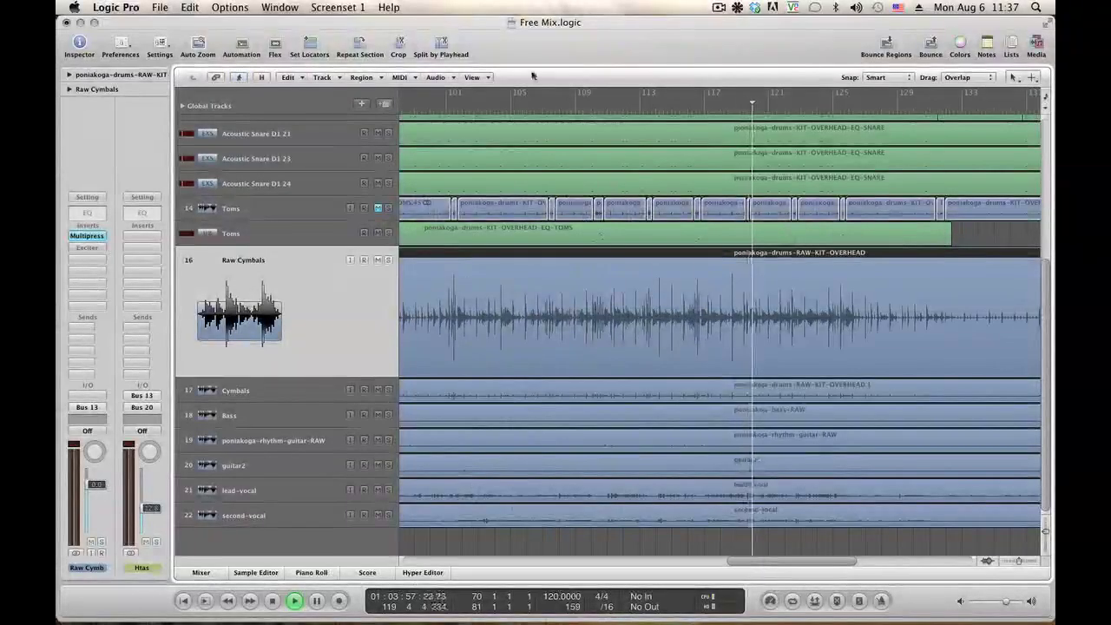
drag(511, 96, 708, 117)
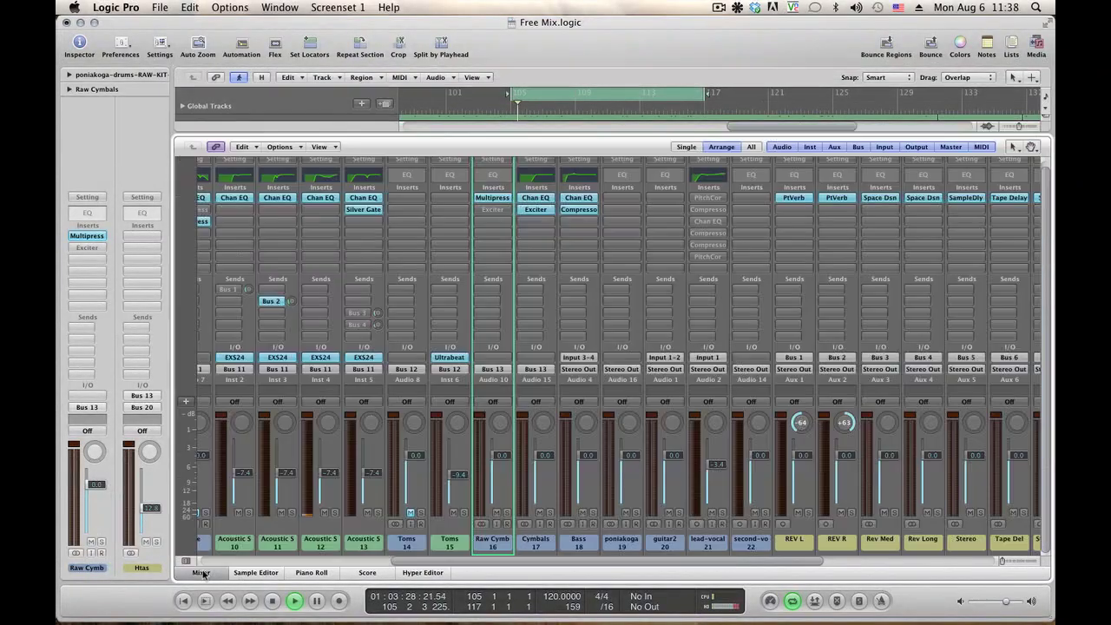
click(201, 573)
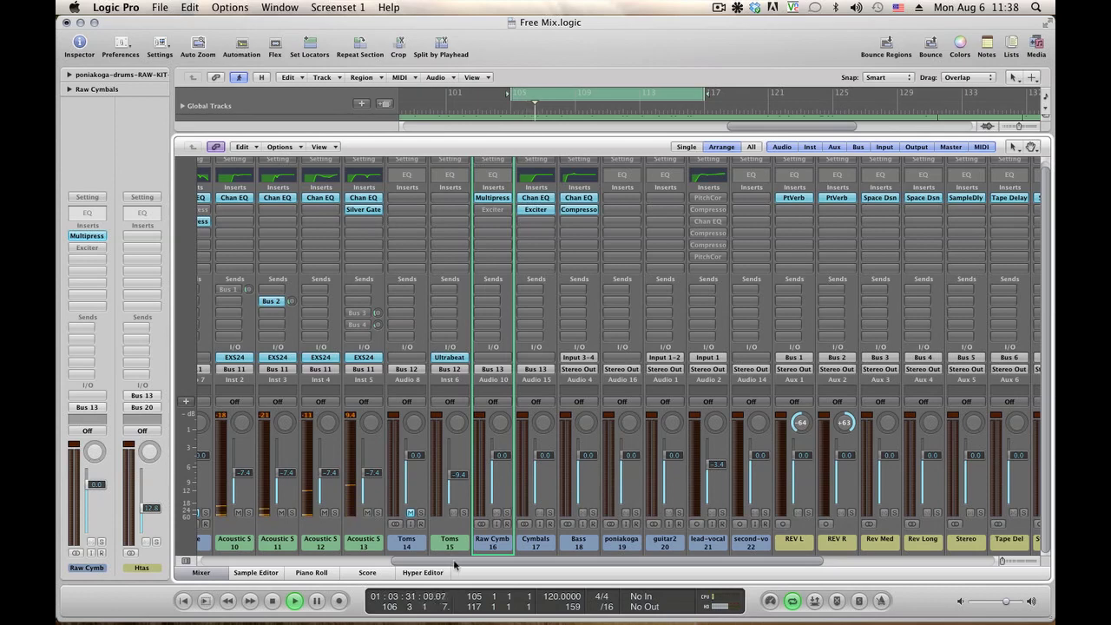
Mute acoustic snare tracks 11, 12 and 13 and bypass the Bus 2 send on track 11
click(367, 512)
click(323, 512)
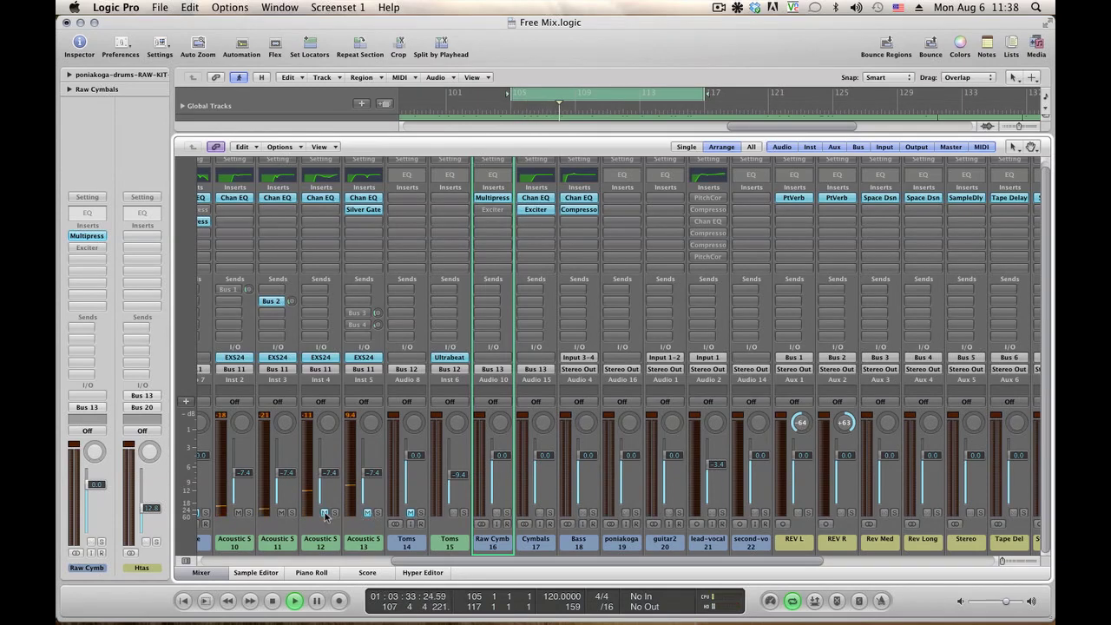
click(280, 512)
alt+click(274, 301)
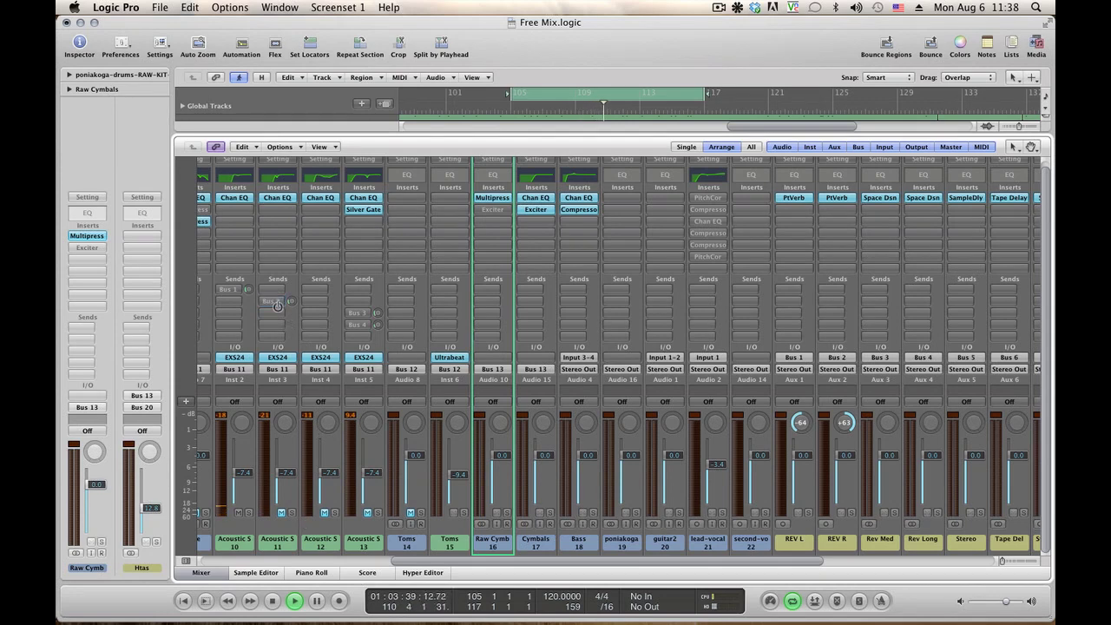
Audition the acoustic snare layers by toggling their mutes, leaving tracks 10 to 13 all unmuted
click(280, 514)
click(249, 514)
click(240, 514)
click(249, 514)
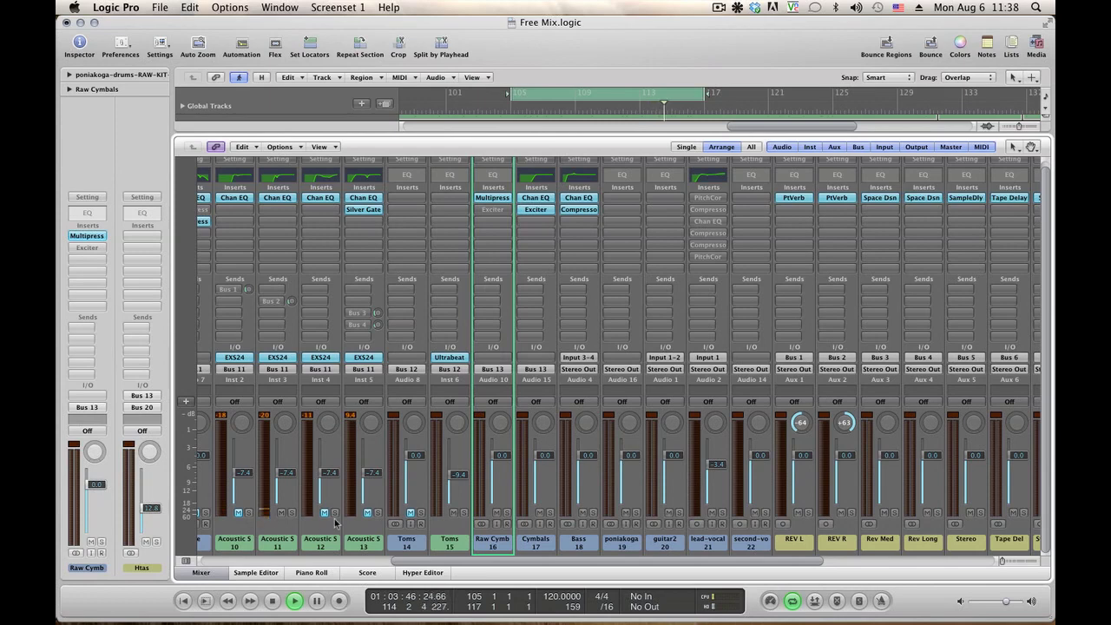
click(280, 513)
click(325, 513)
click(240, 514)
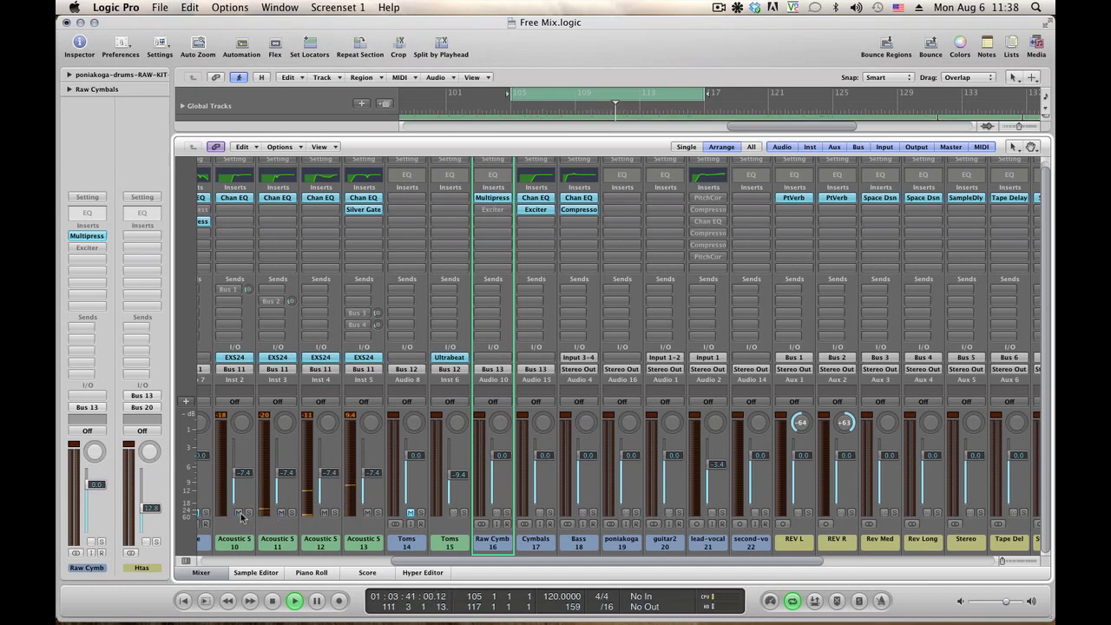
Lower the faders of acoustic snare tracks 10, 11 and 12 to -10.6 dB and unmute tracks 11 to 13
drag(328, 478, 328, 482)
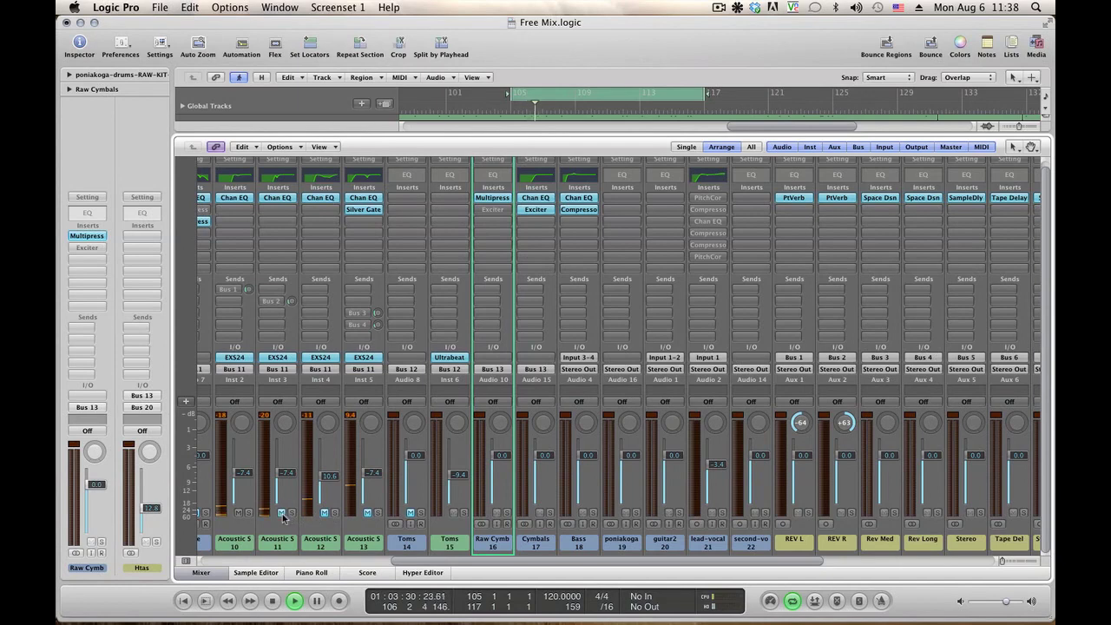
drag(281, 513, 367, 513)
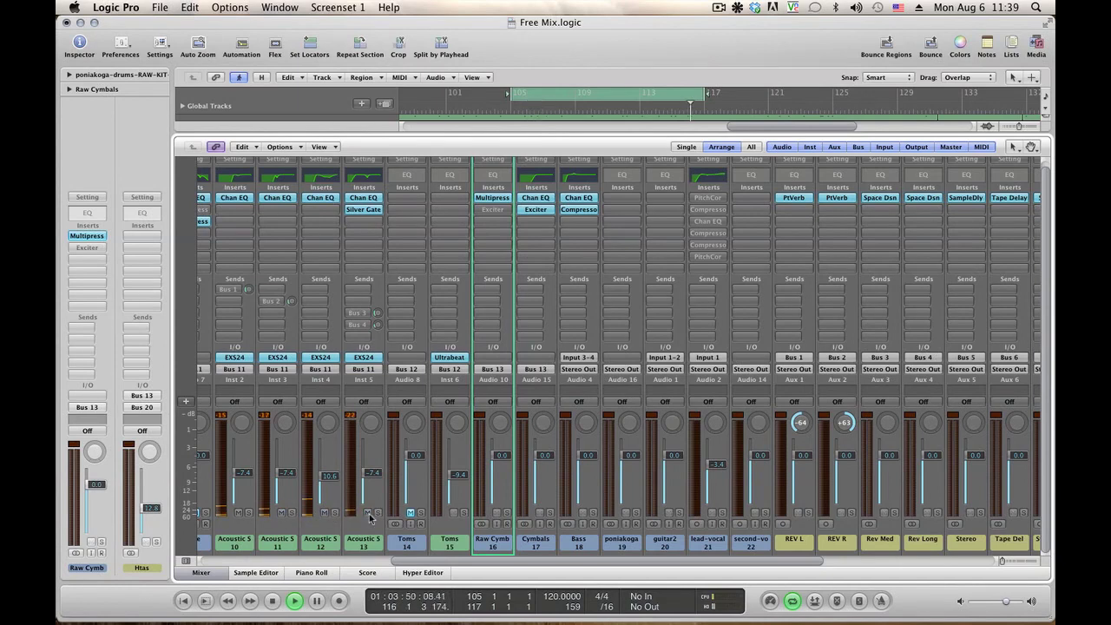
drag(238, 545, 276, 546)
drag(286, 472, 285, 476)
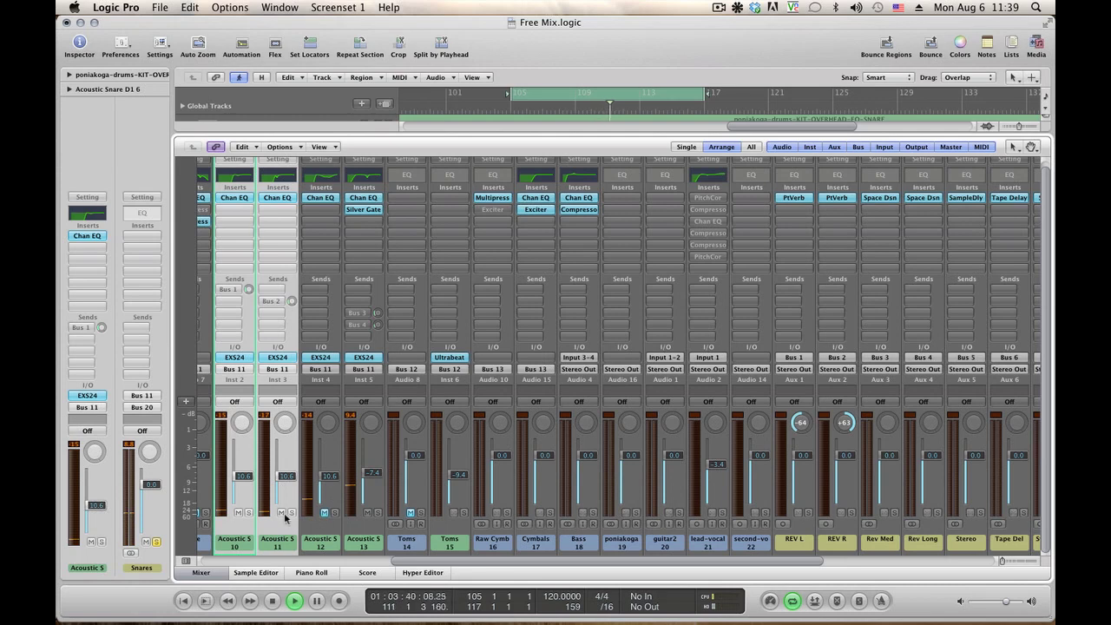
Isolate acoustic snare track 11 by muting tracks 10, 12 and 13
click(281, 514)
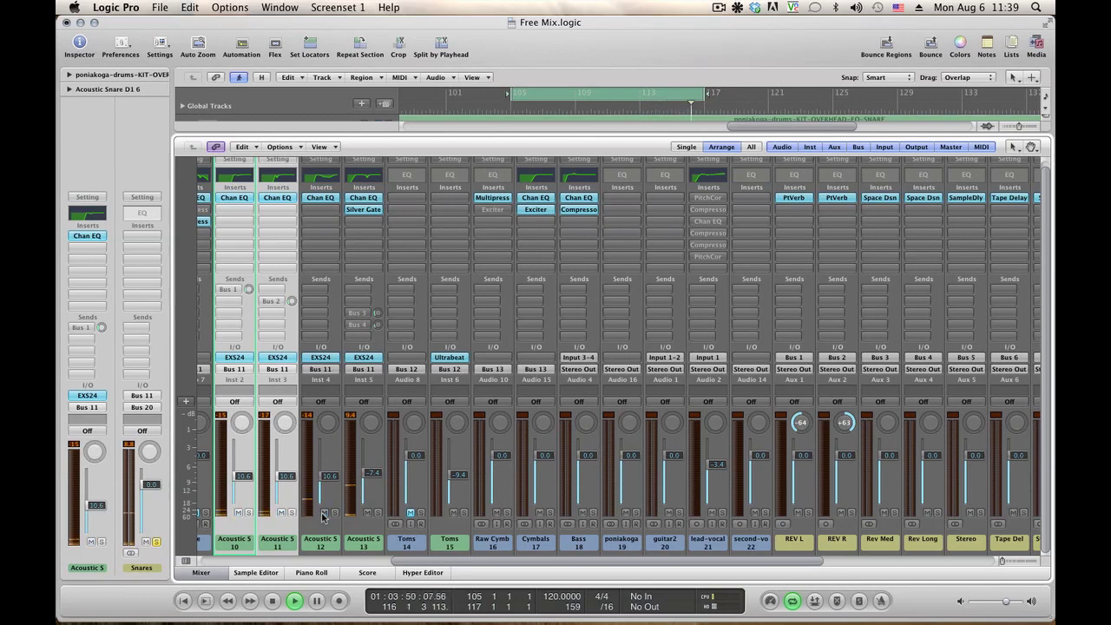
click(368, 513)
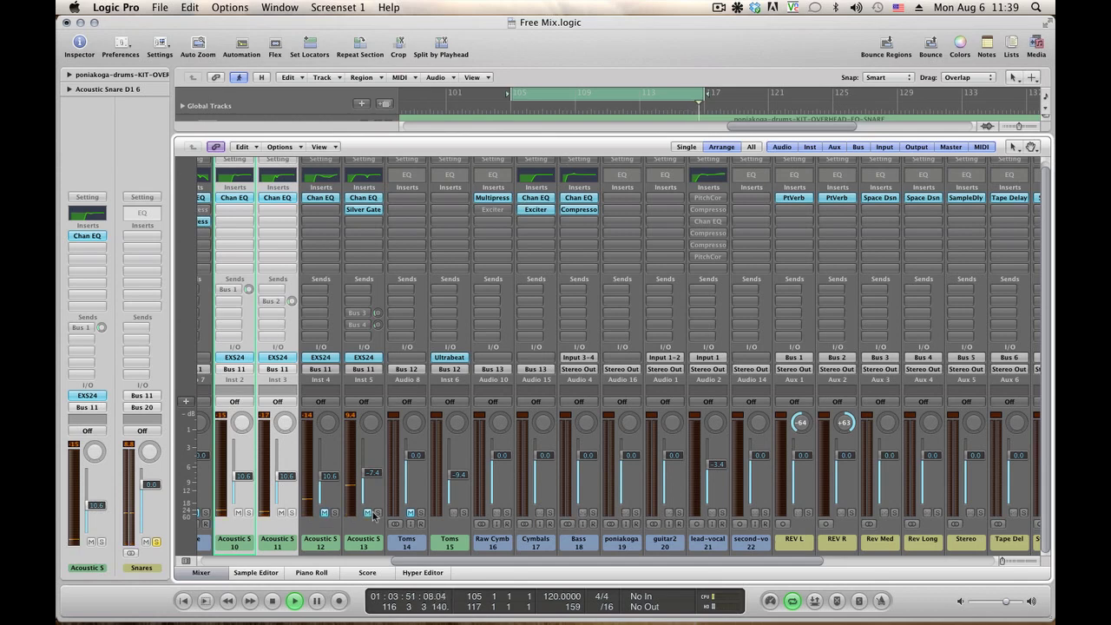
click(292, 518)
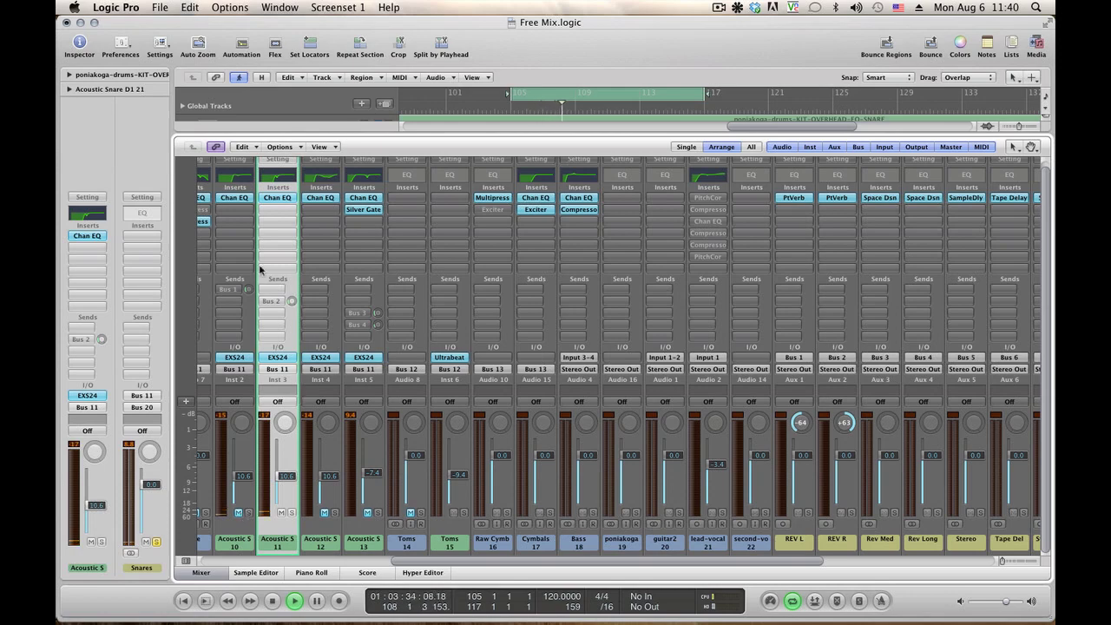
Add a Channel EQ to the Snares aux and enable its low cut at 90 Hz with a 24 dB/Oct slope
double_click(277, 369)
drag(869, 562, 973, 553)
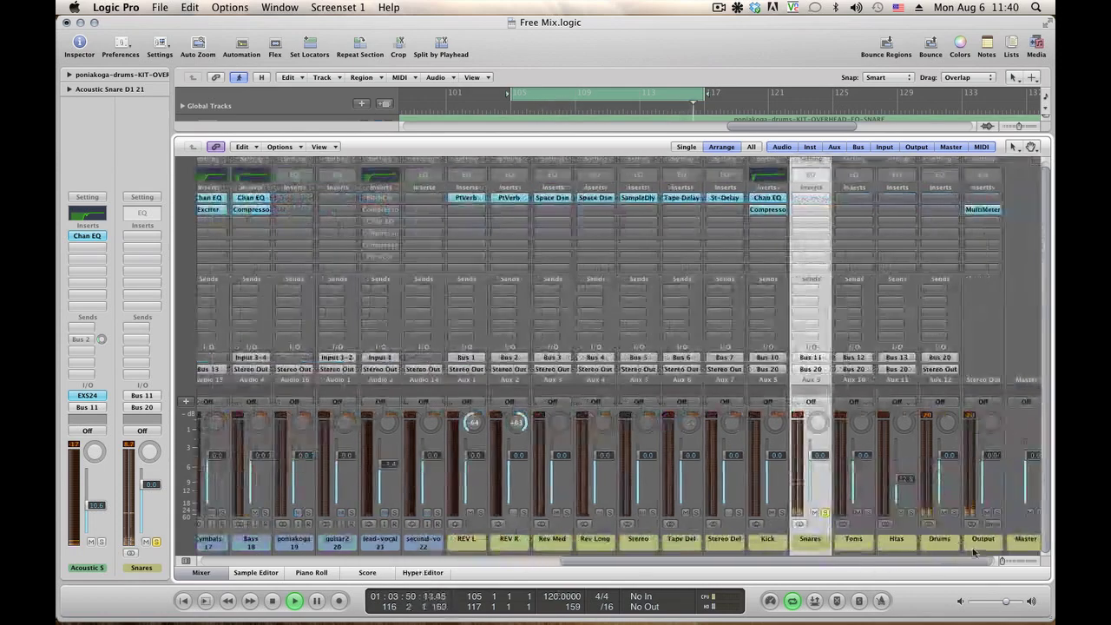
double_click(811, 176)
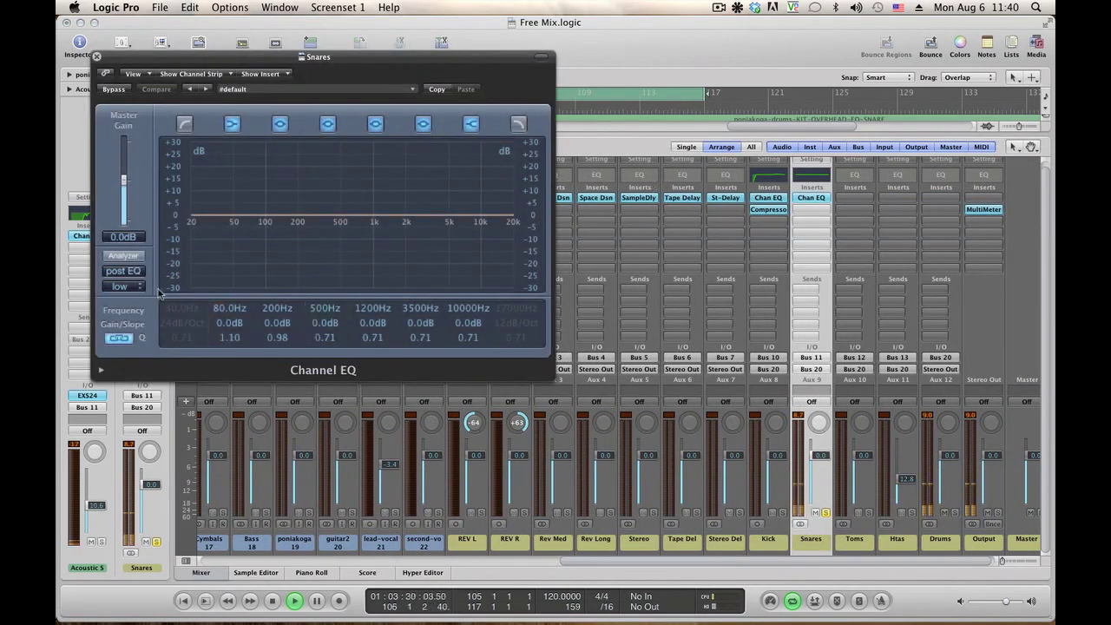
click(184, 124)
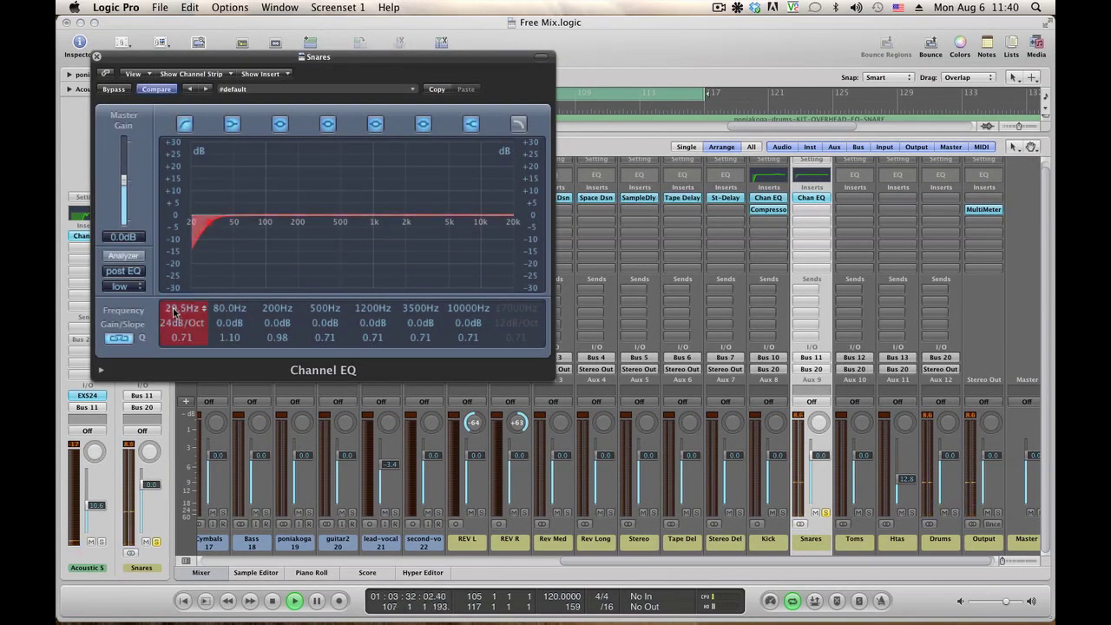
drag(173, 308, 176, 250)
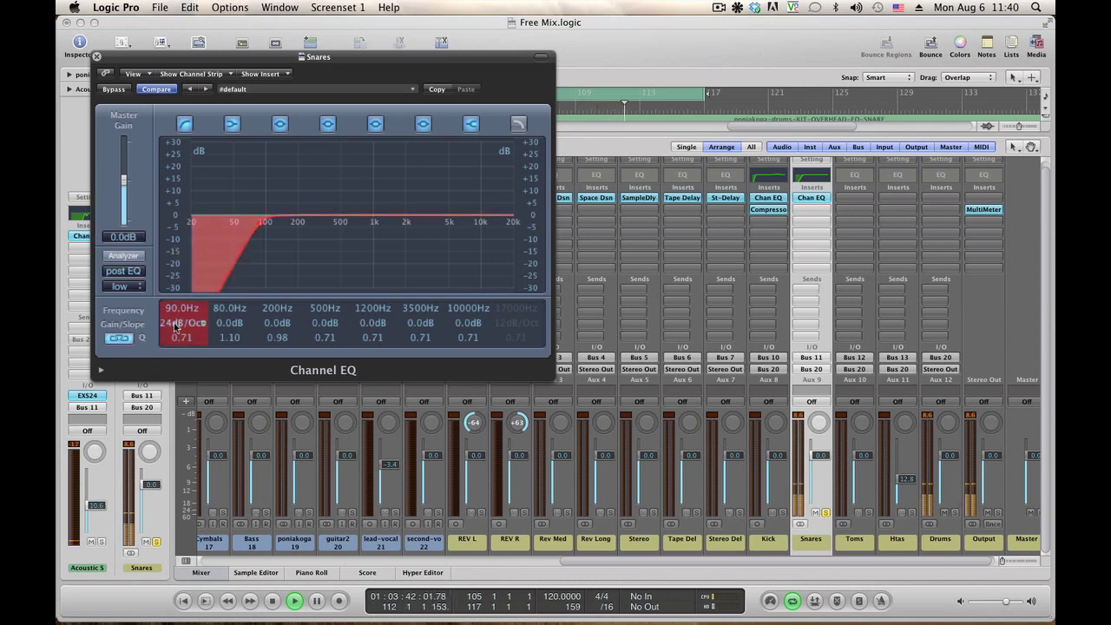
drag(176, 328, 171, 326)
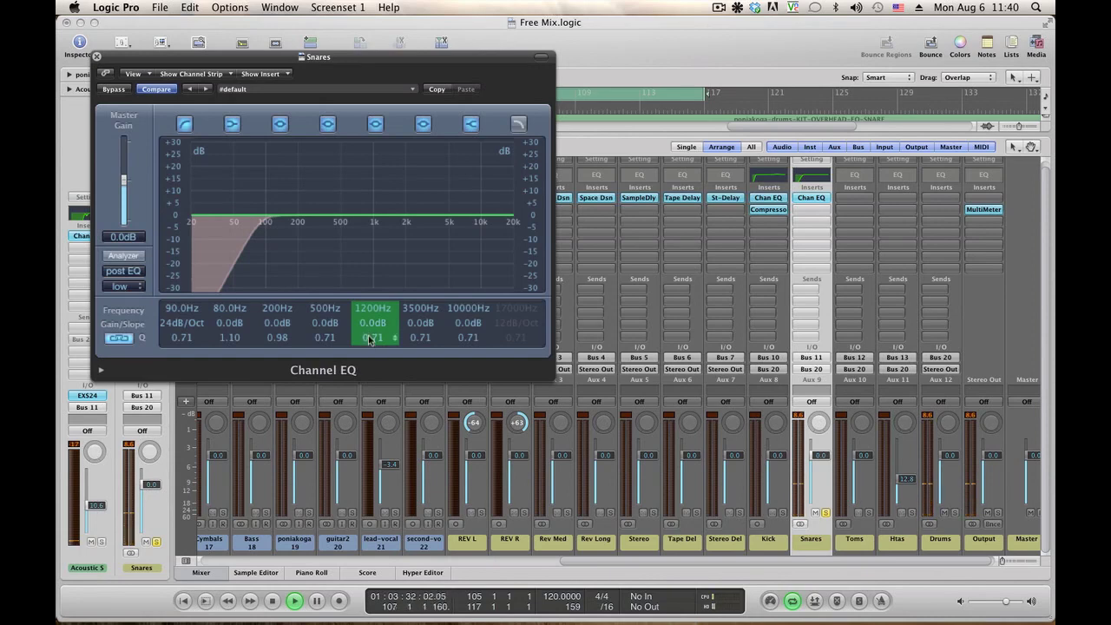
Set the Snares EQ's 1200 Hz band to -3.0 dB with a Q of 2.80 and enable the high cut at 17000 Hz
drag(362, 323, 364, 334)
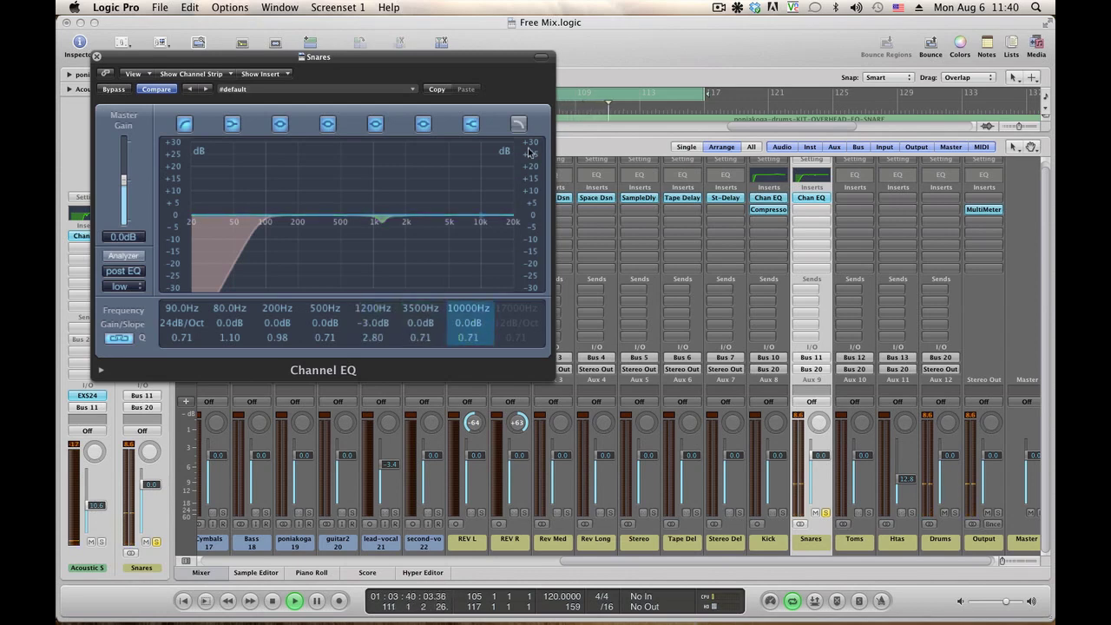
click(519, 124)
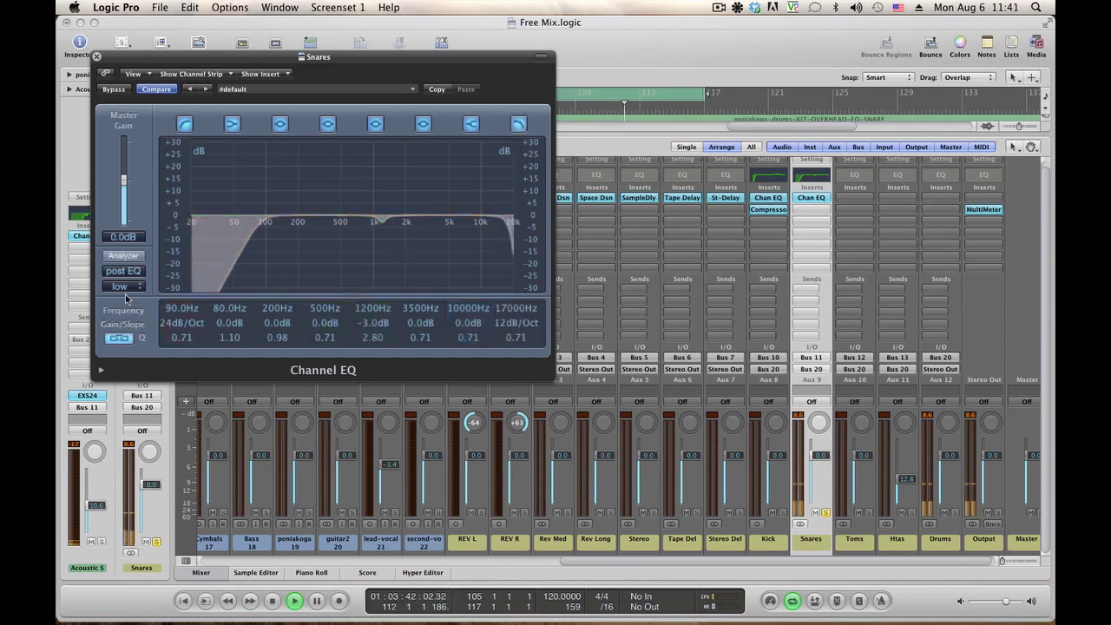
With the Snares EQ analyzer turned on, set the low cut to 118 Hz and the 3500 Hz band to -1.5 dB
click(124, 256)
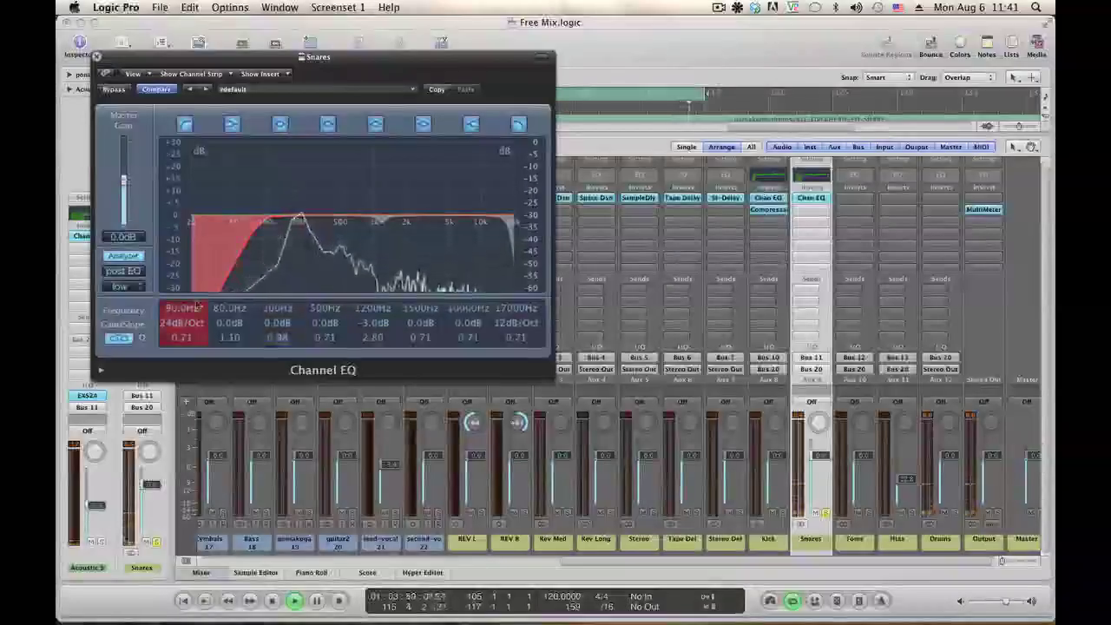
drag(173, 310, 176, 296)
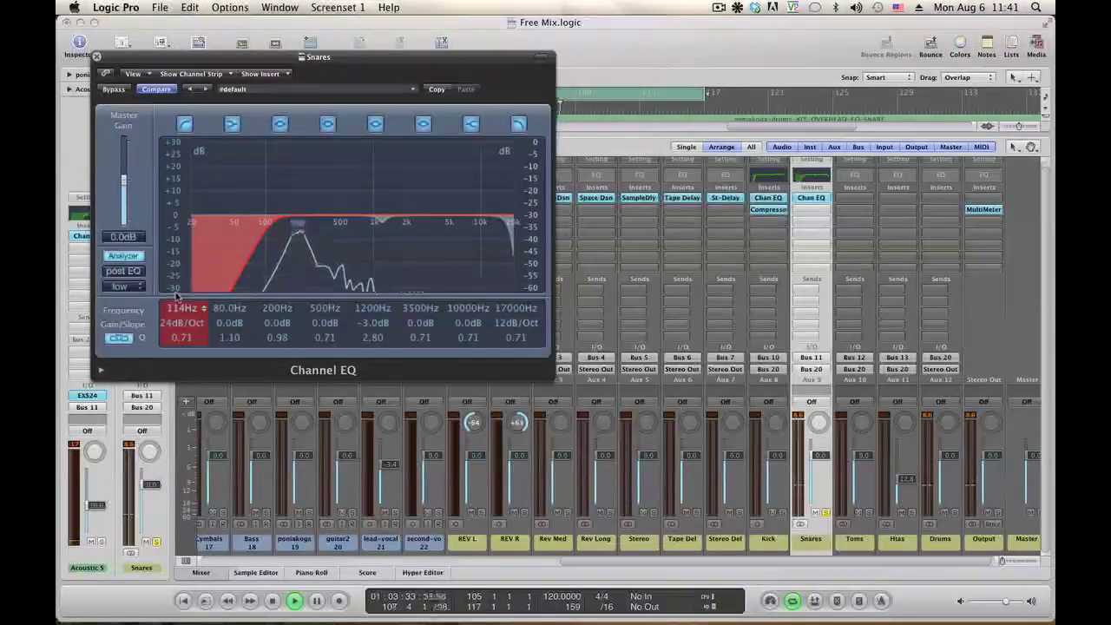
drag(175, 297, 176, 297)
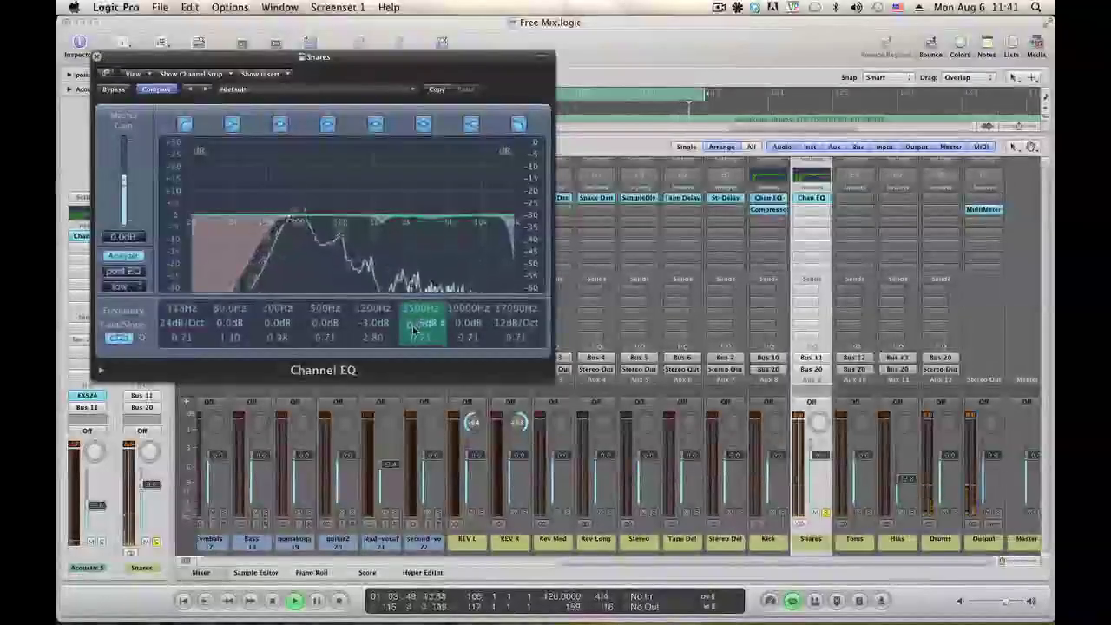
drag(414, 328, 414, 332)
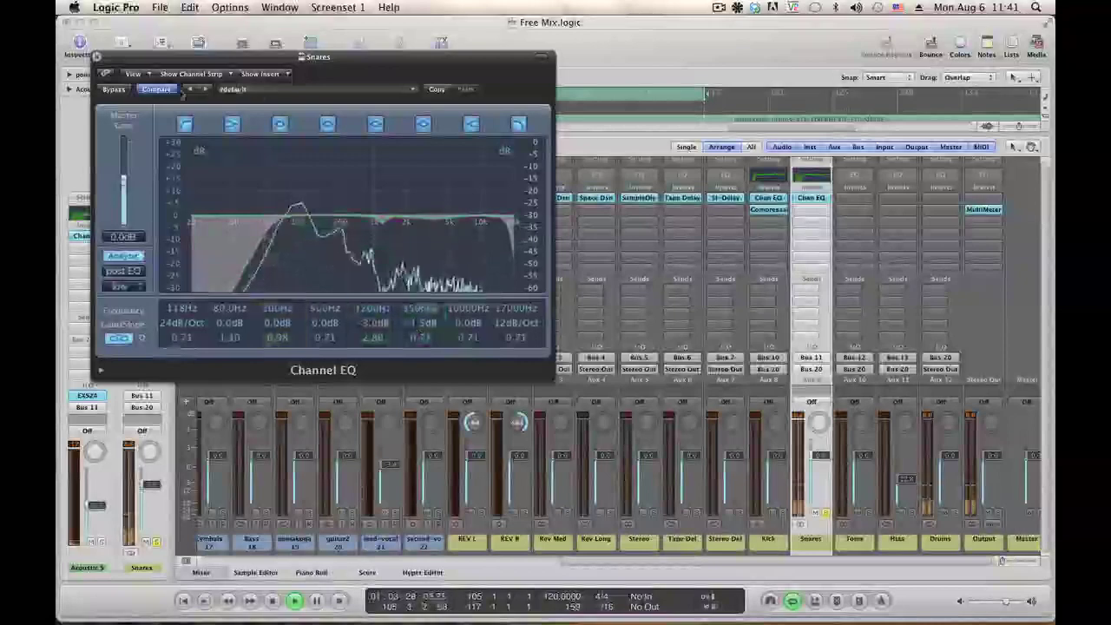
Close the Snares EQ and lower the Snare track 9 fader to -8.4 dB
click(96, 57)
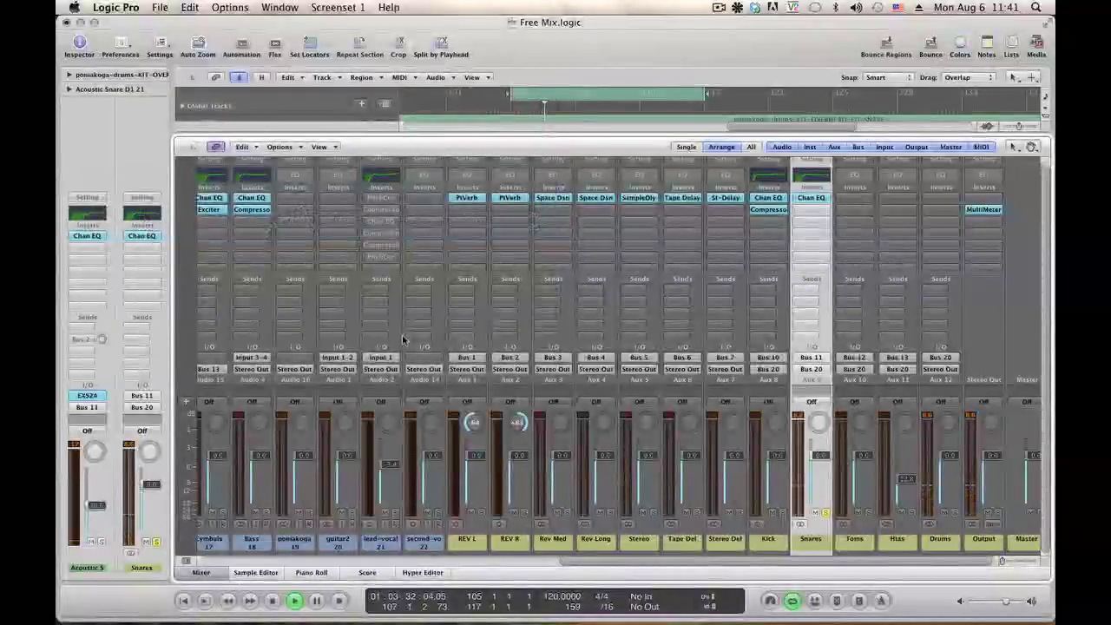
drag(617, 560, 365, 561)
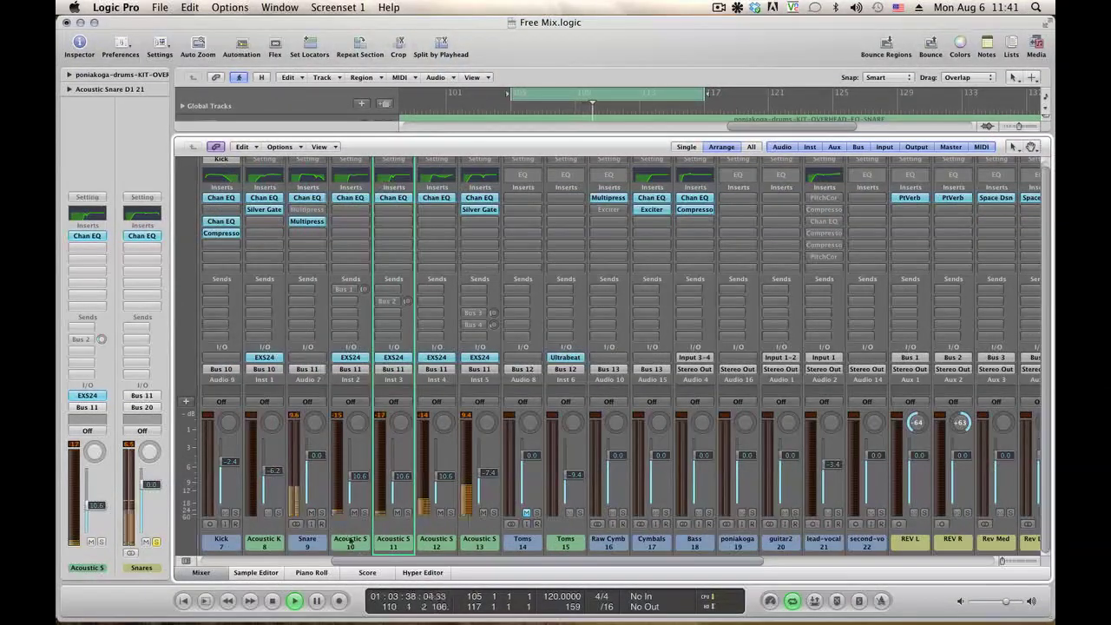
drag(316, 455, 319, 479)
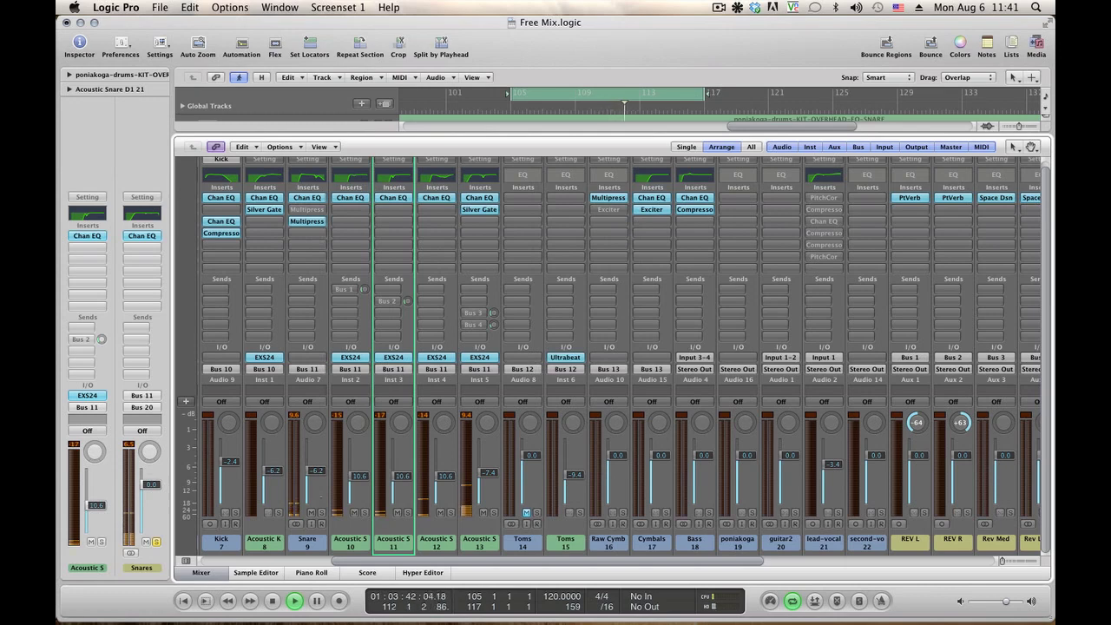
drag(318, 479, 319, 483)
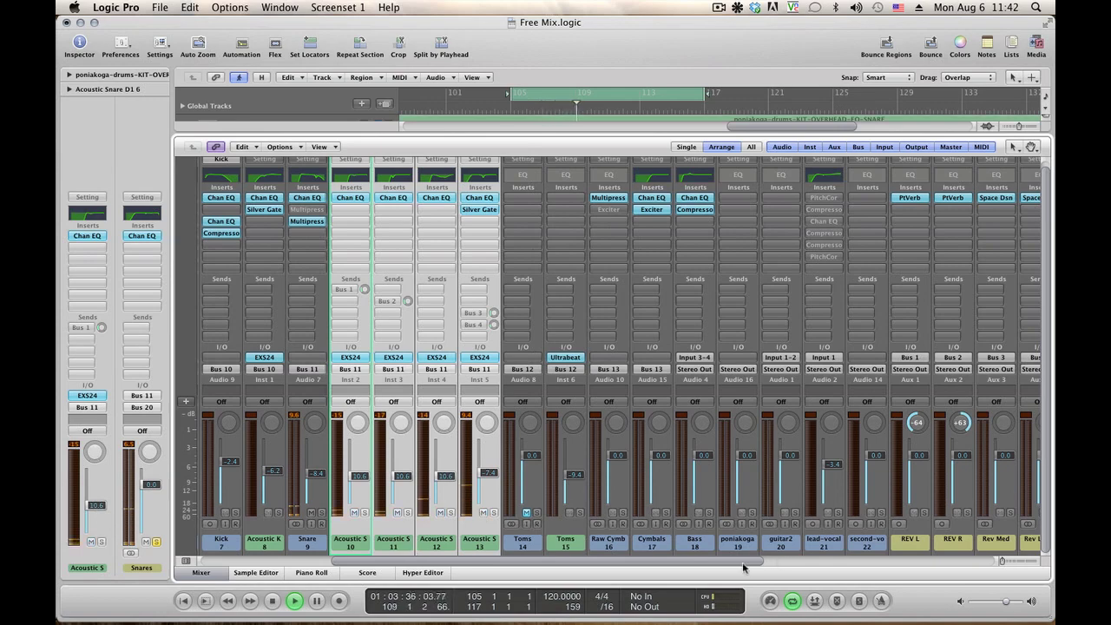
Solo the Toms aux together with the Kick and Snares auxes, keep cycle playback on, and stop playback
drag(690, 562, 987, 552)
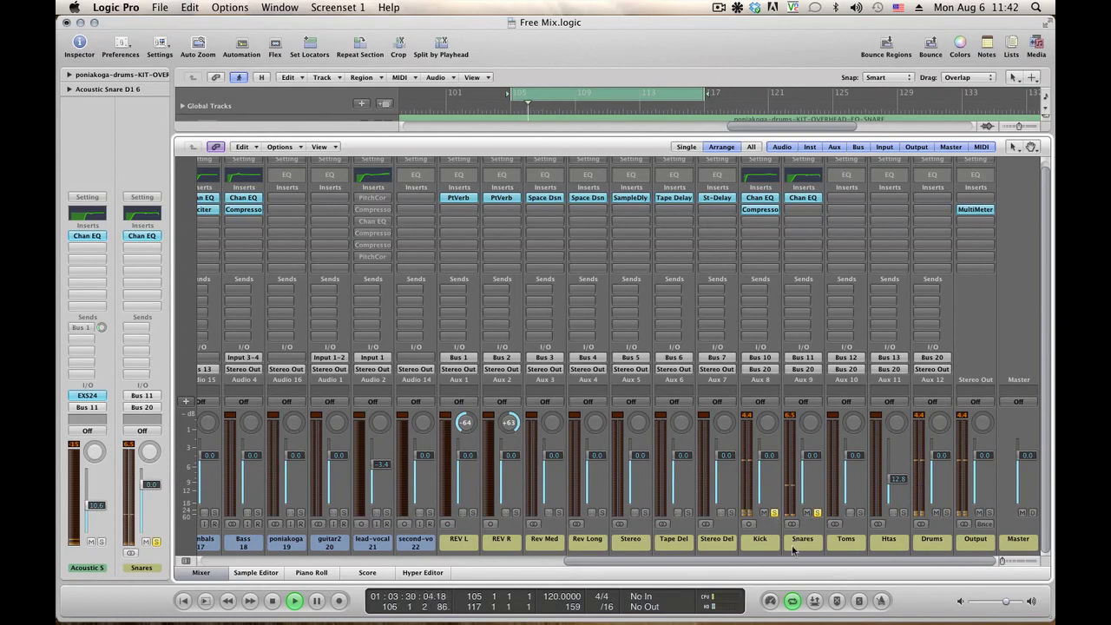
click(792, 600)
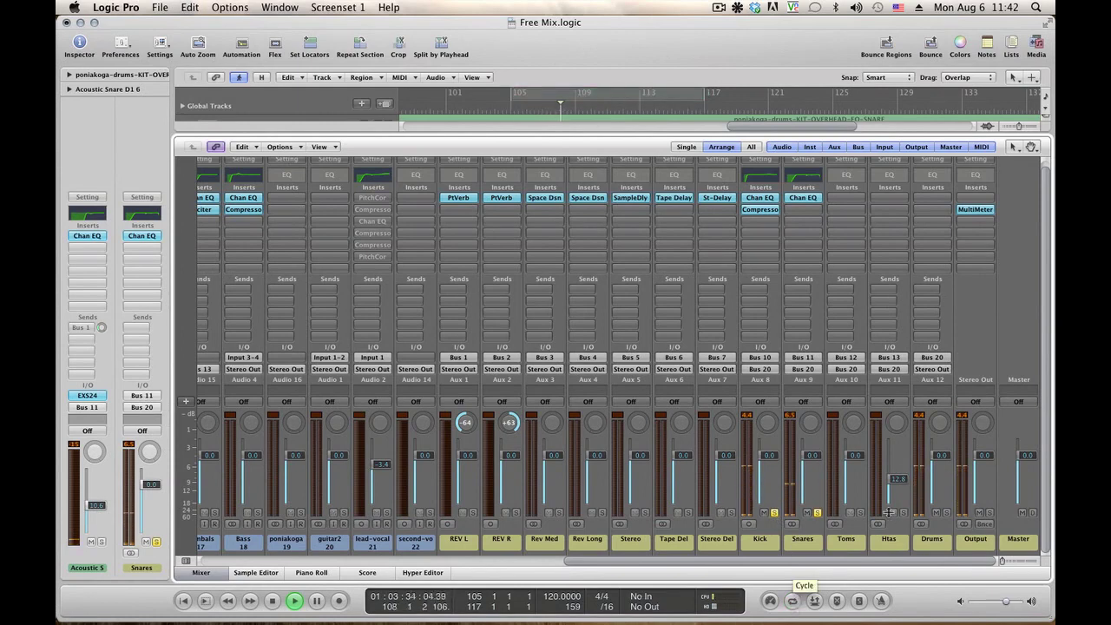
click(792, 600)
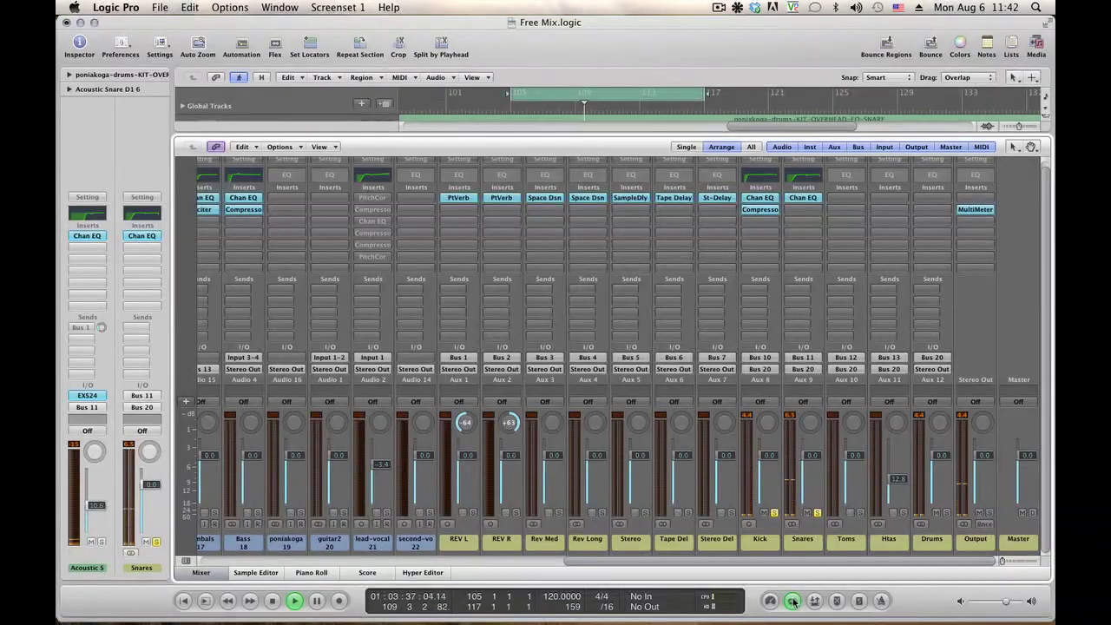
click(860, 514)
key(space)
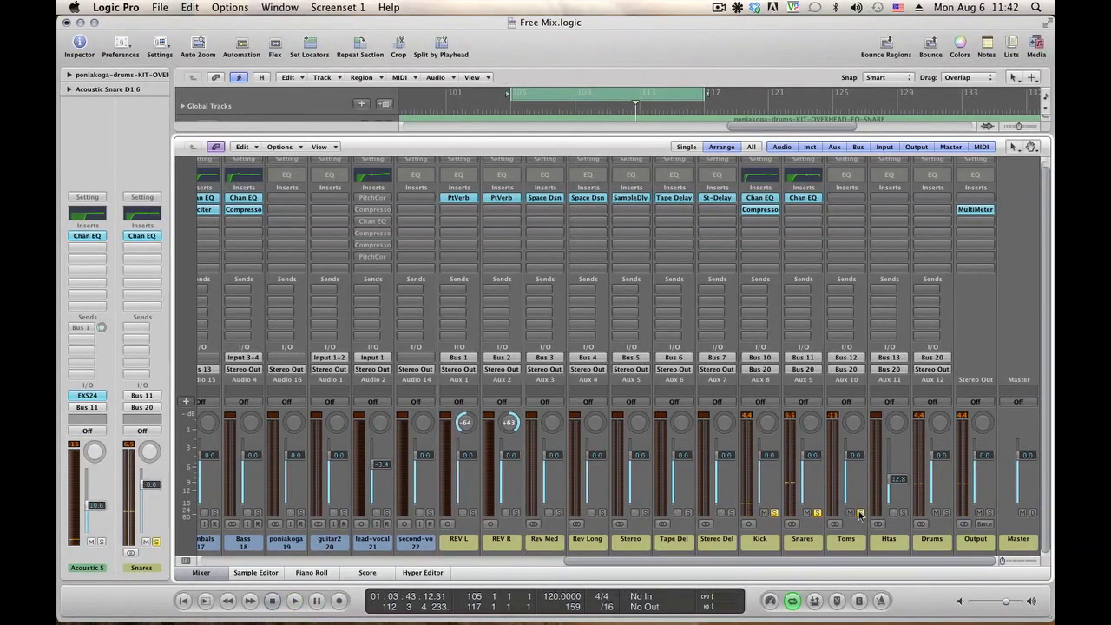
Add a Channel EQ to the Toms aux and set its low cut to 76 Hz with a 24 dB/Oct slope
drag(827, 562, 863, 574)
double_click(849, 177)
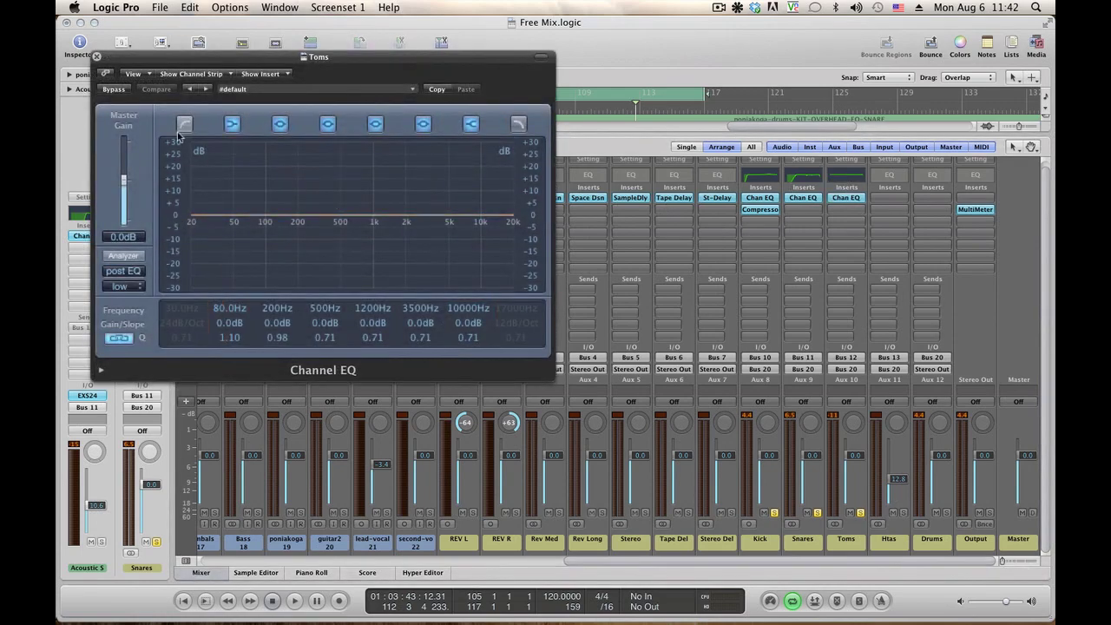
click(183, 125)
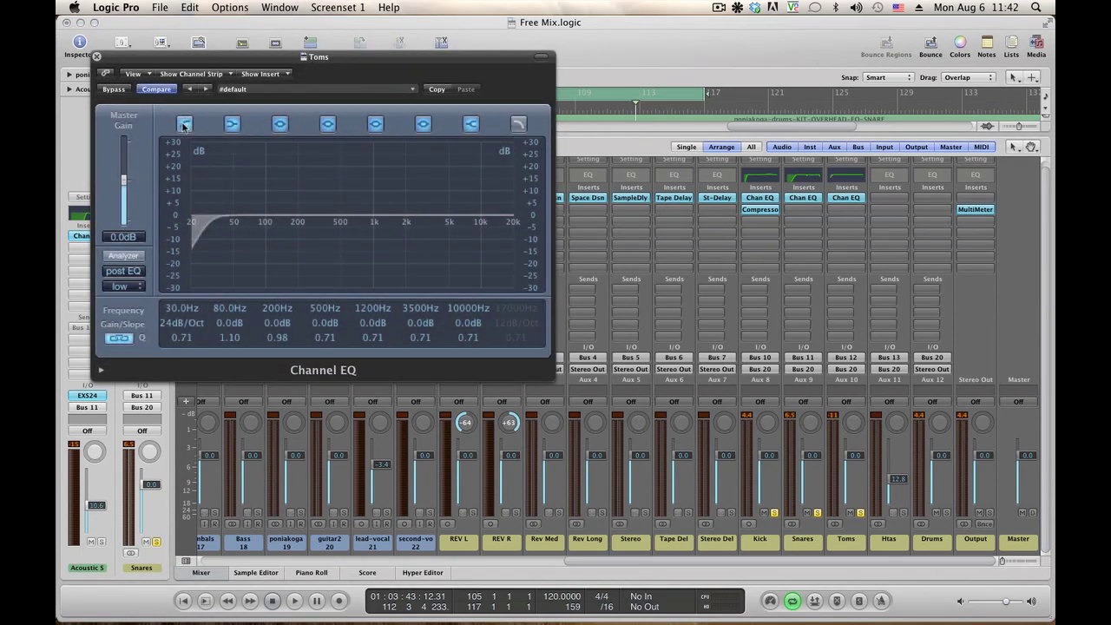
drag(171, 314, 171, 273)
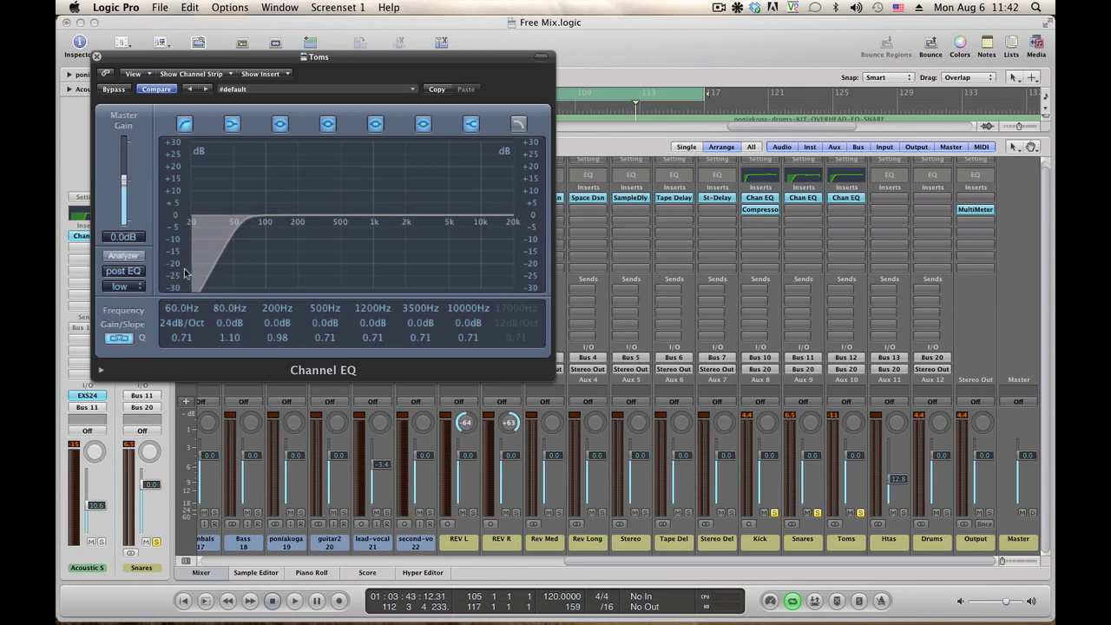
key(space)
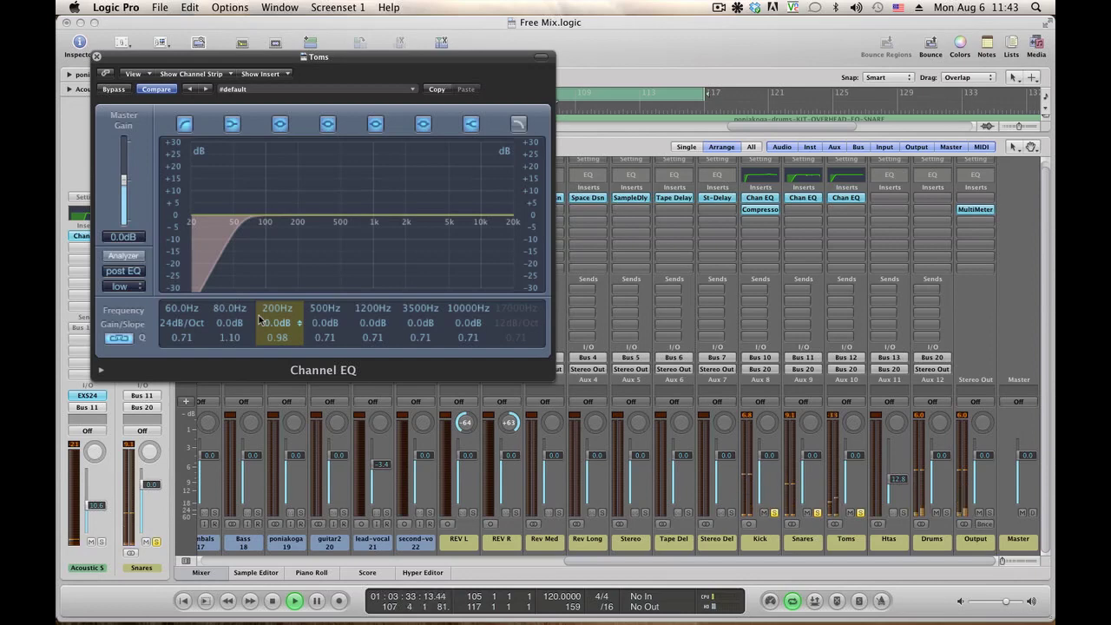
drag(174, 312, 171, 296)
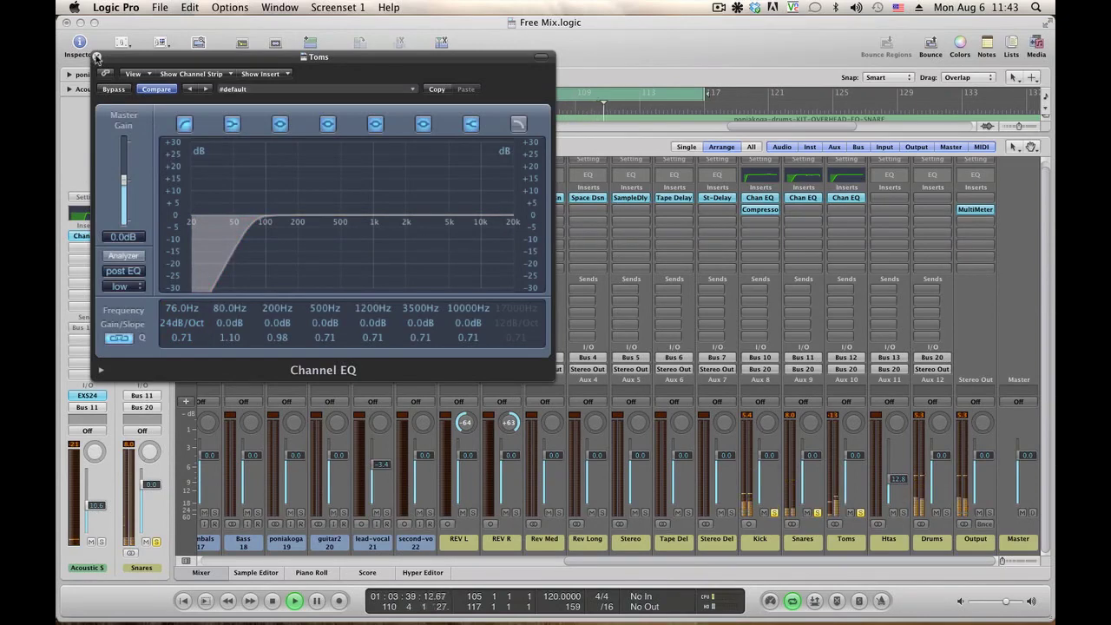
click(97, 57)
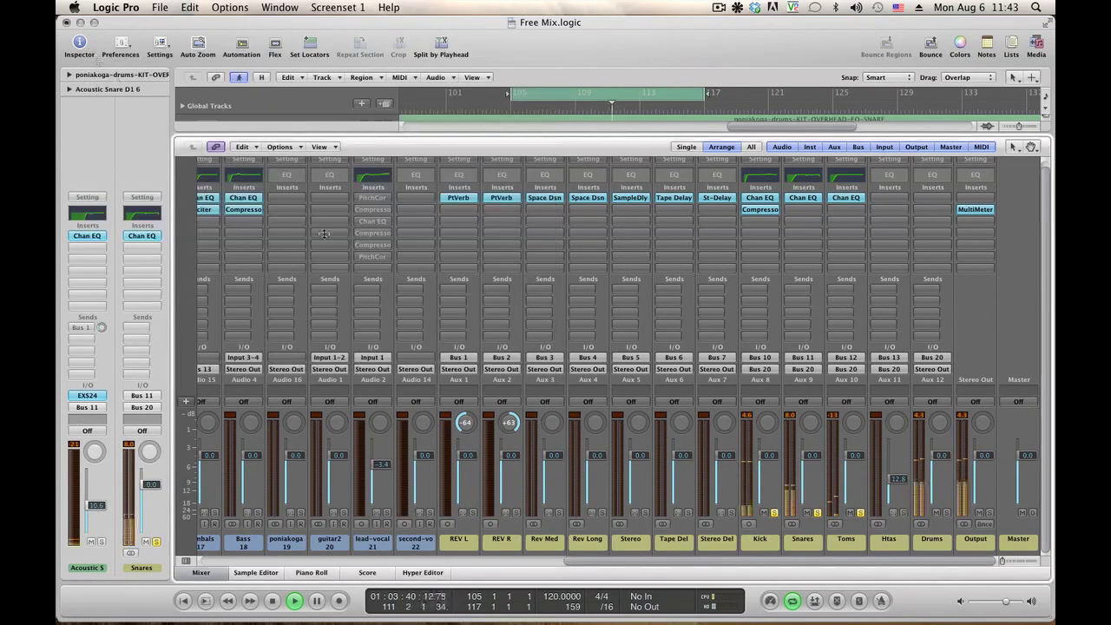
Replace the individual aux solos with a solo on the Drums aux and lower the Htas fader to -26.0 dB
click(904, 514)
drag(898, 479, 899, 486)
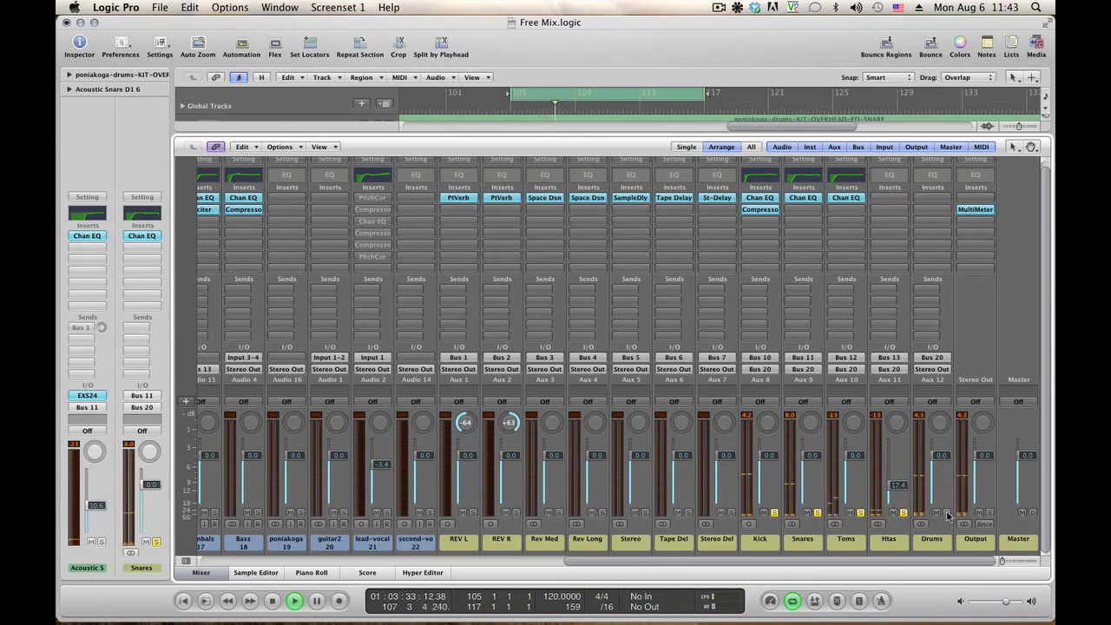
click(904, 513)
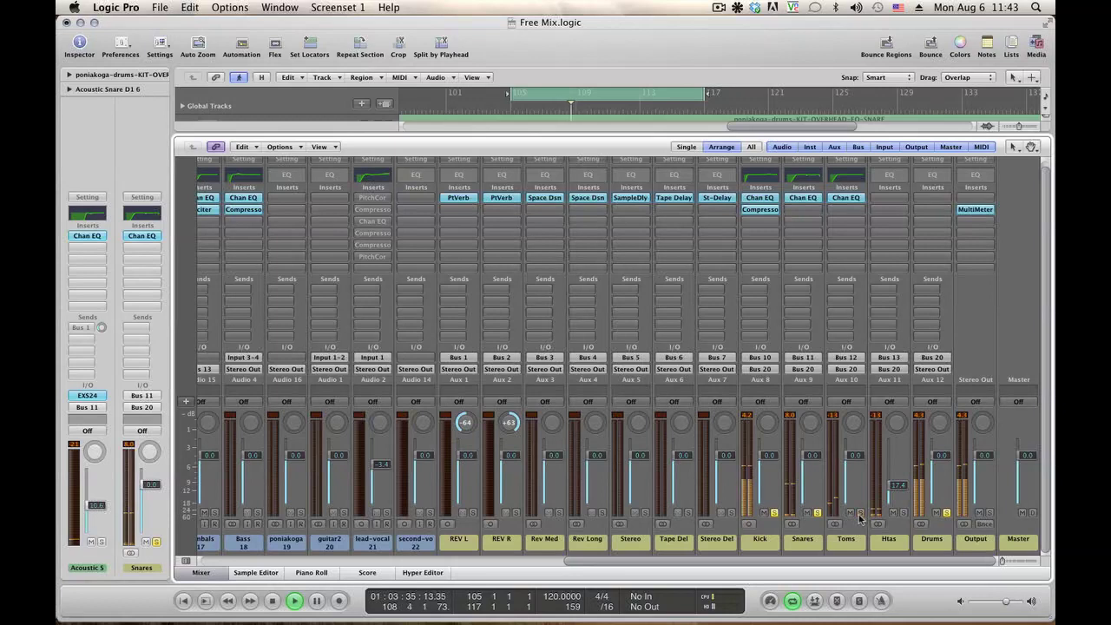
click(774, 513)
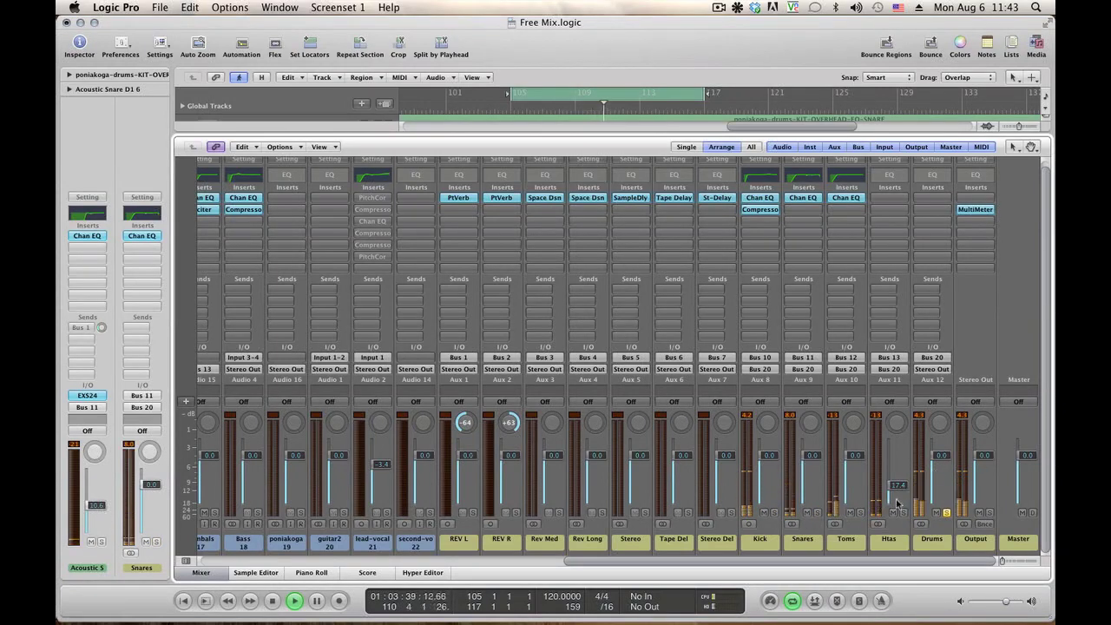
drag(898, 502, 898, 505)
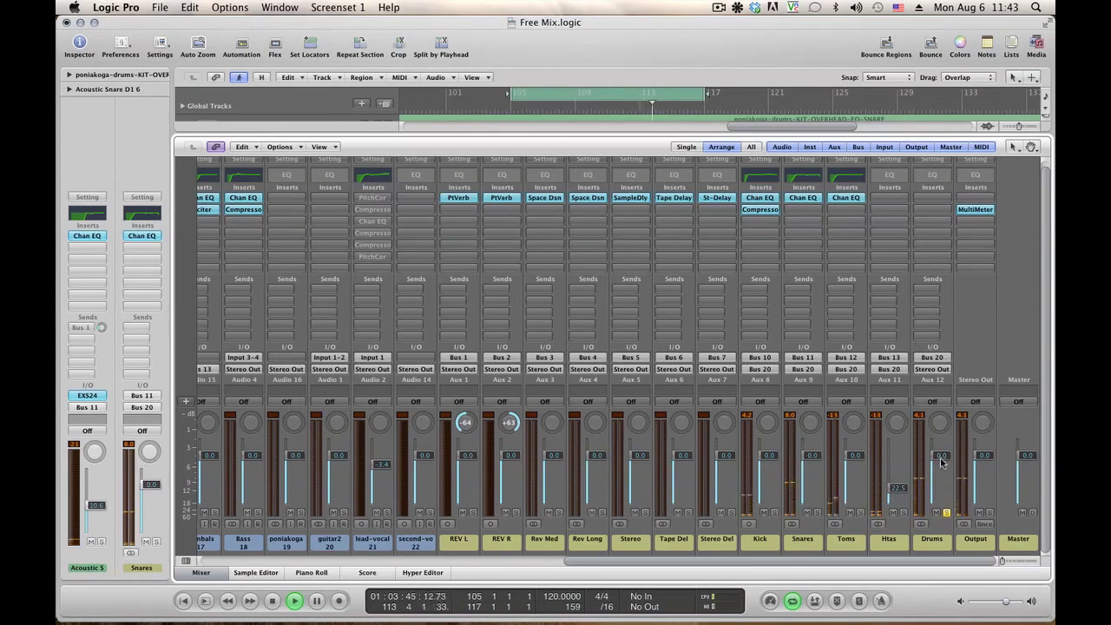
Play back the soloed Drums aux, add a Channel EQ to it and turn on its analyzer
scroll(990, 491, left, 2)
key(space)
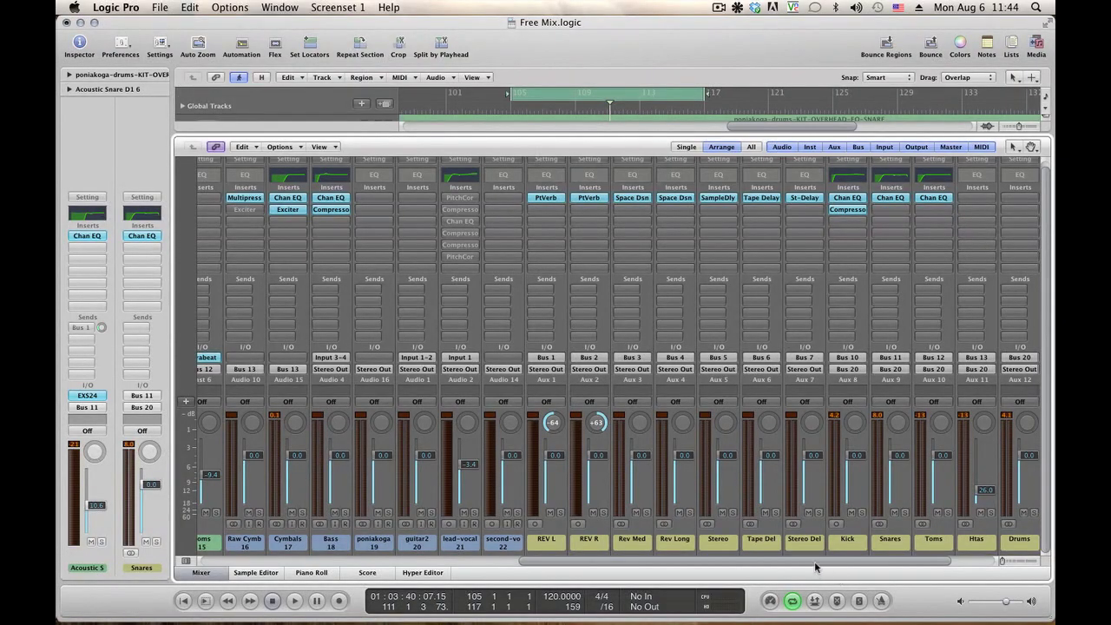
drag(812, 560, 912, 568)
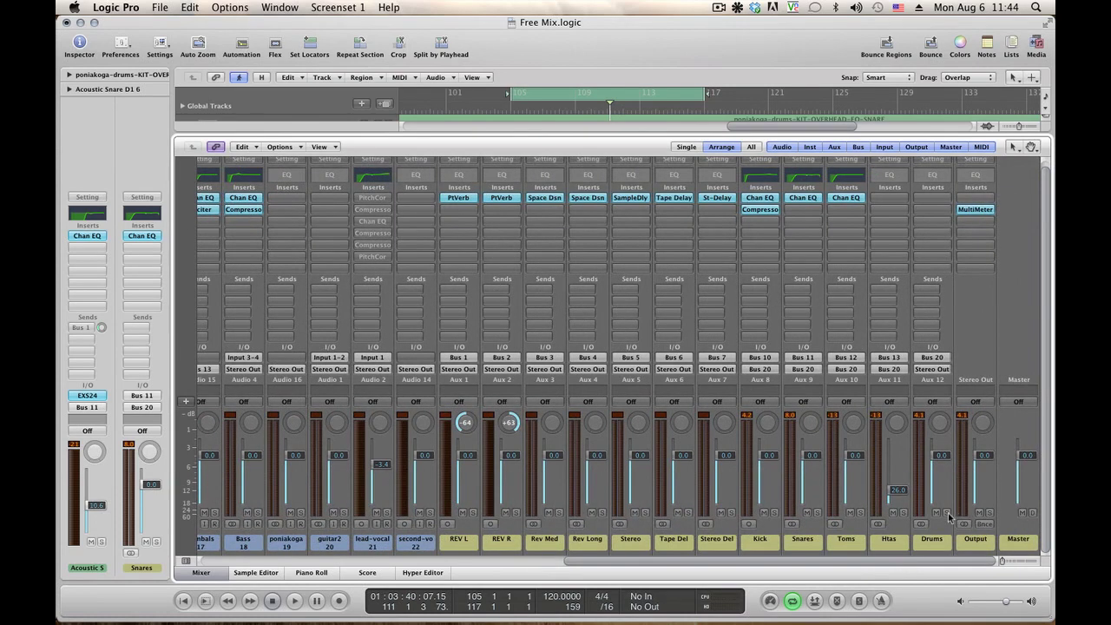
key(space)
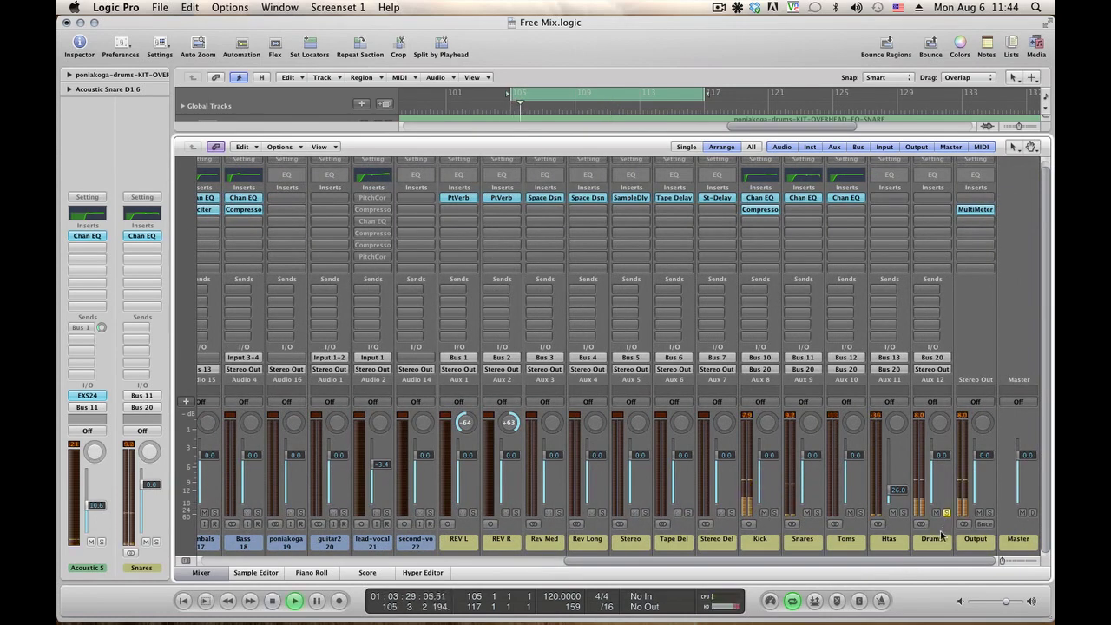
double_click(933, 176)
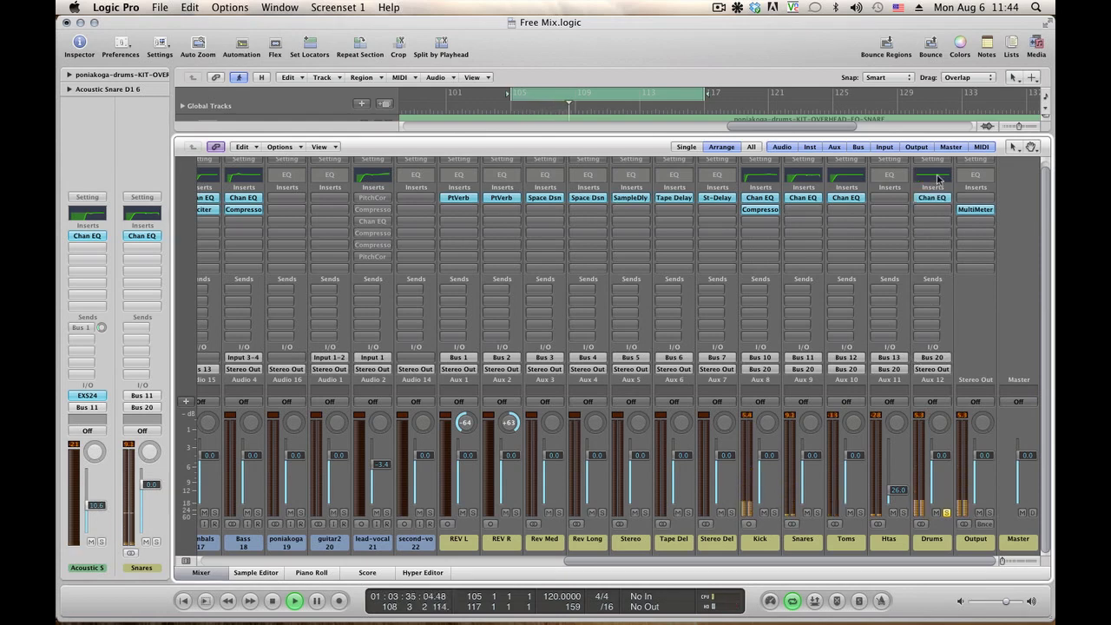
click(122, 256)
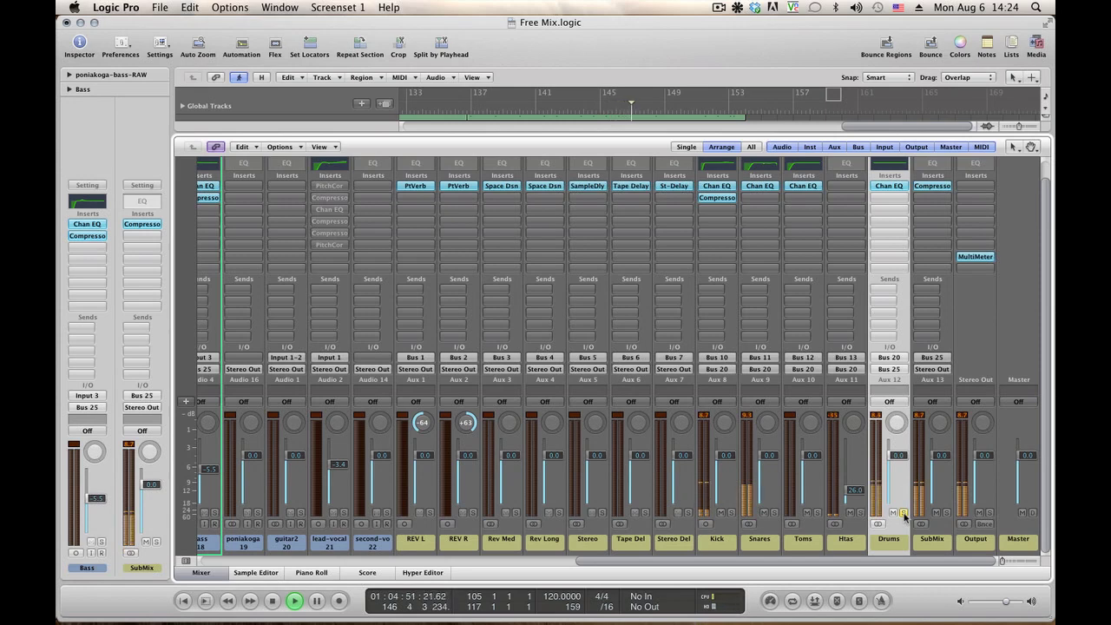
Stop playback and review the routing of the Kick, Snares, Toms and Htas auxes through Drums into SubMix and Output
key(space)
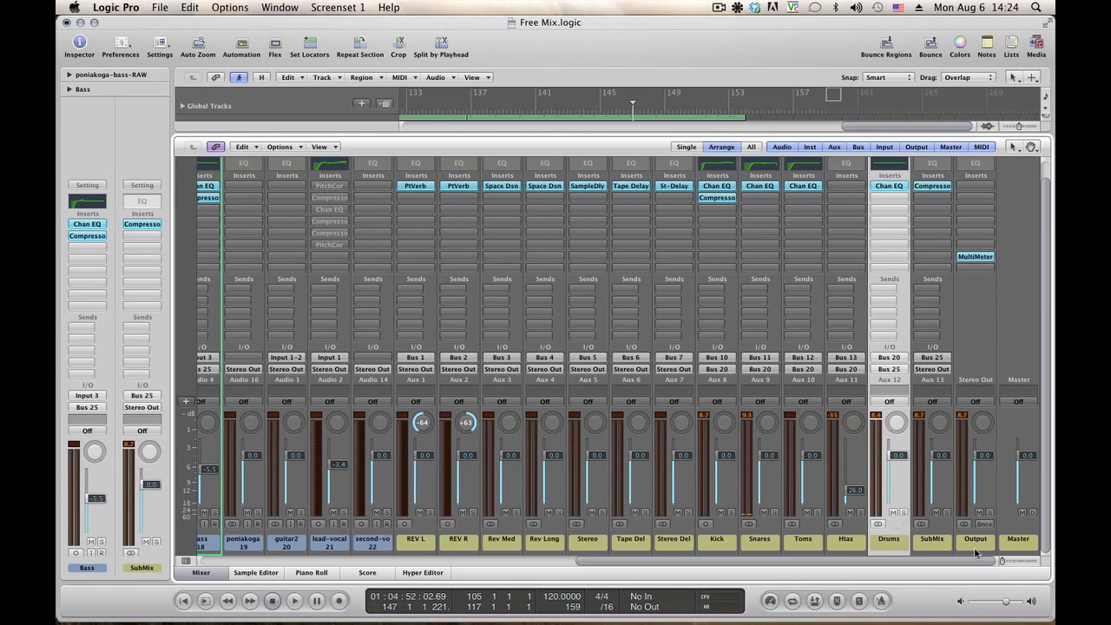
click(985, 301)
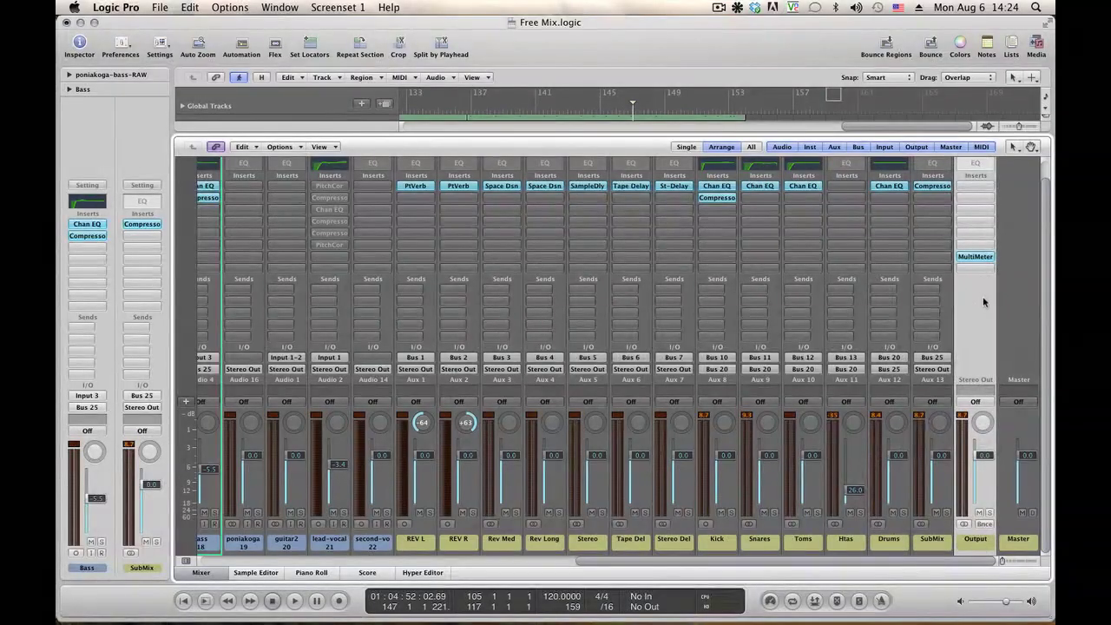
click(978, 186)
click(978, 183)
click(936, 546)
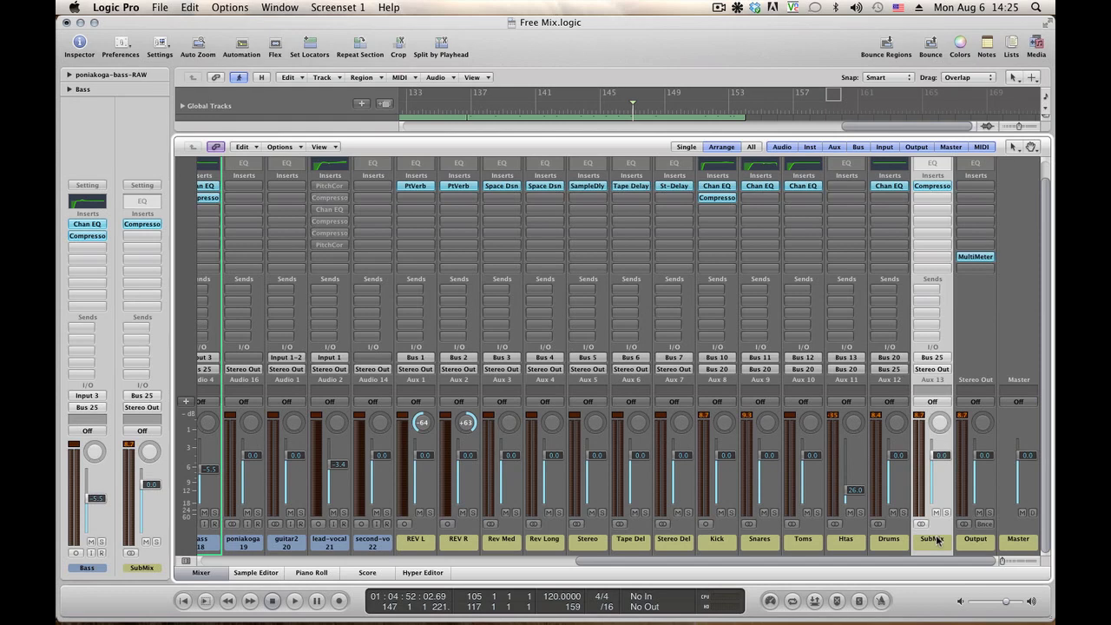
click(719, 547)
drag(713, 541, 883, 538)
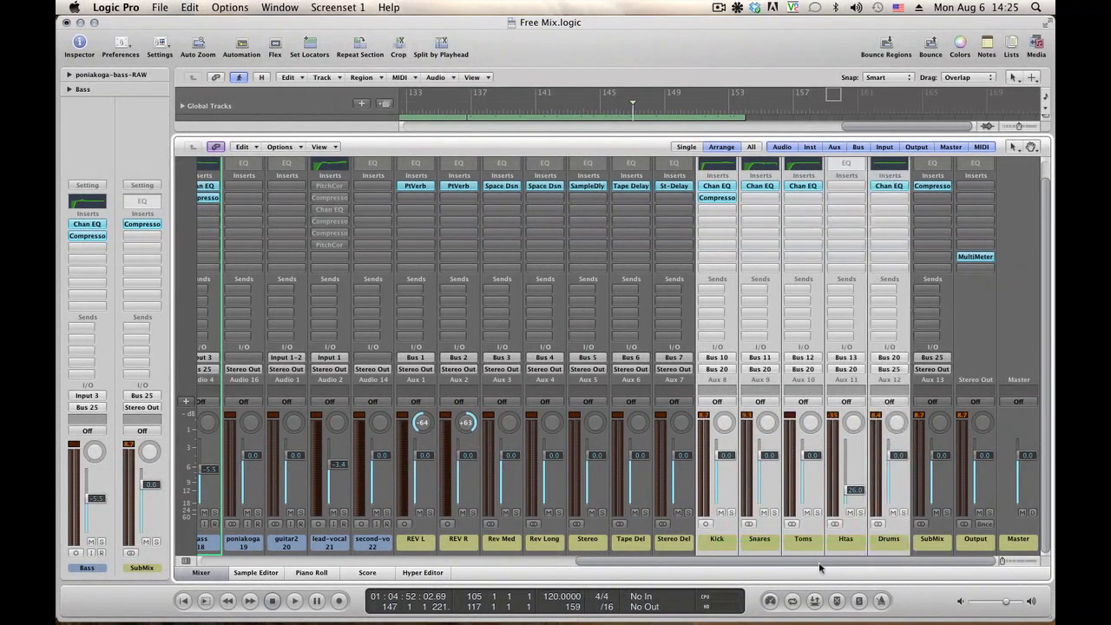
click(885, 545)
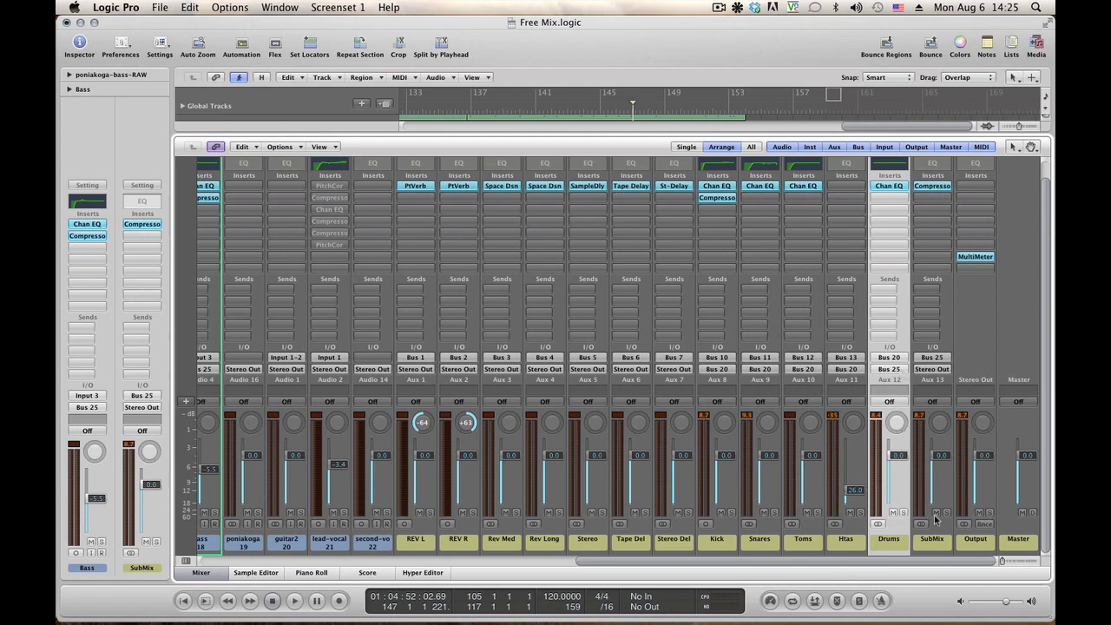
click(940, 548)
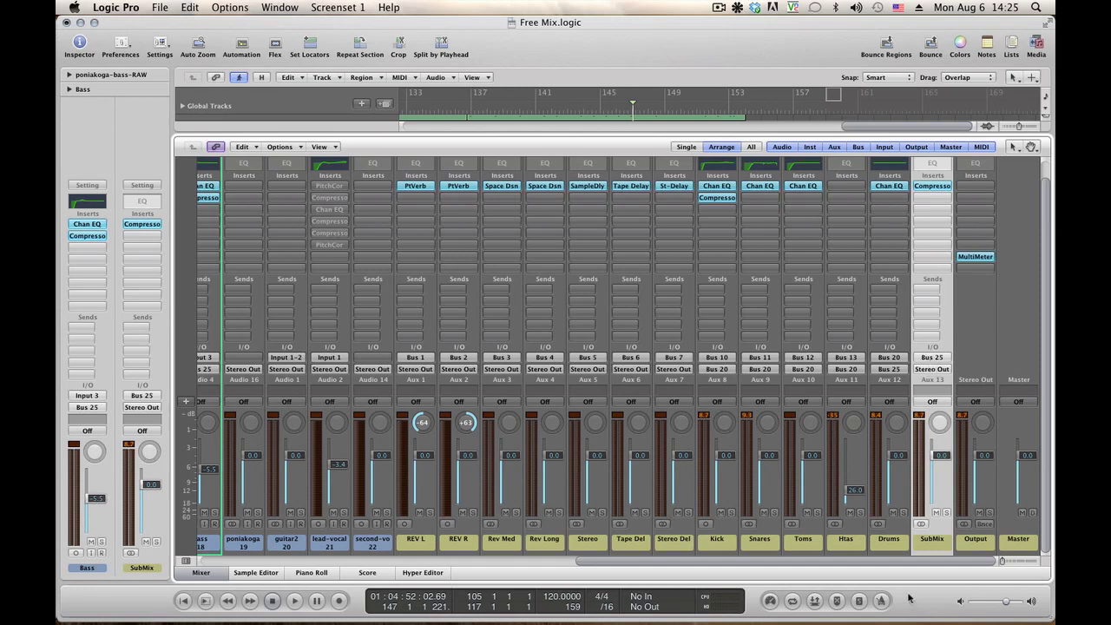
Bypass the Channel EQ and Compressor inserts on Bass track 18
drag(912, 562, 710, 558)
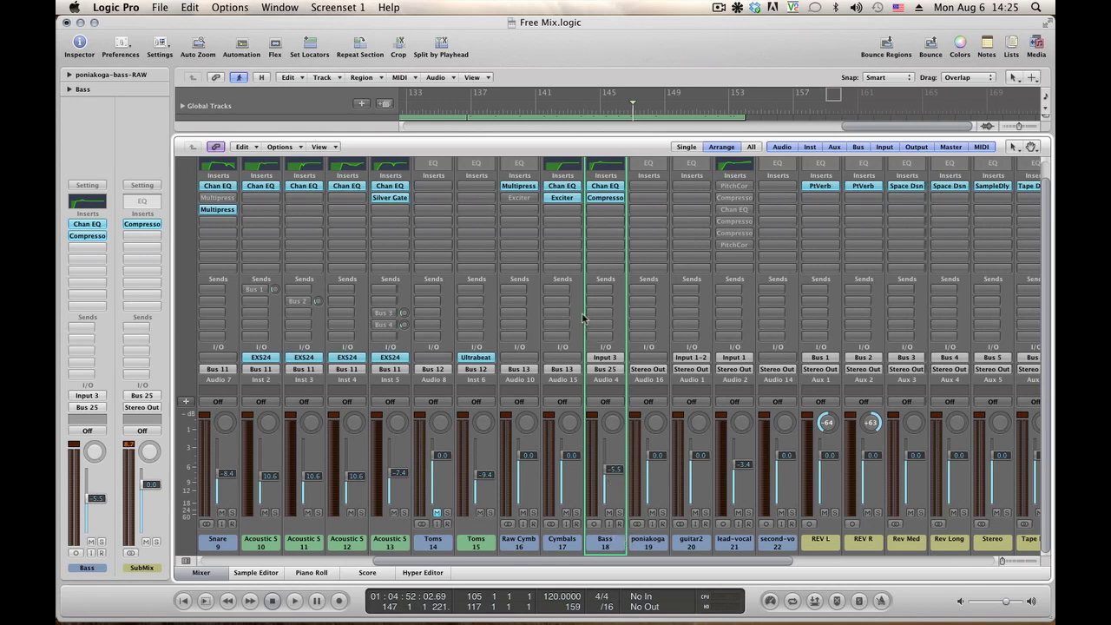
alt+click(605, 187)
alt+click(605, 198)
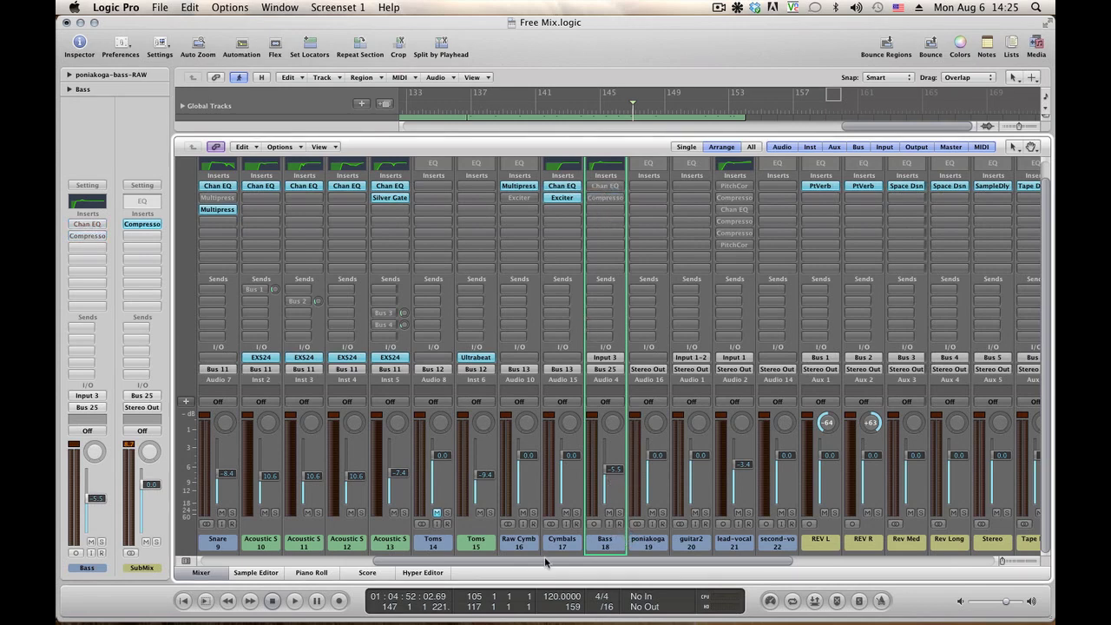
Start arrangement playback from about bar 22, where the bass enters, and solo the Bass track
key(Return)
click(204, 573)
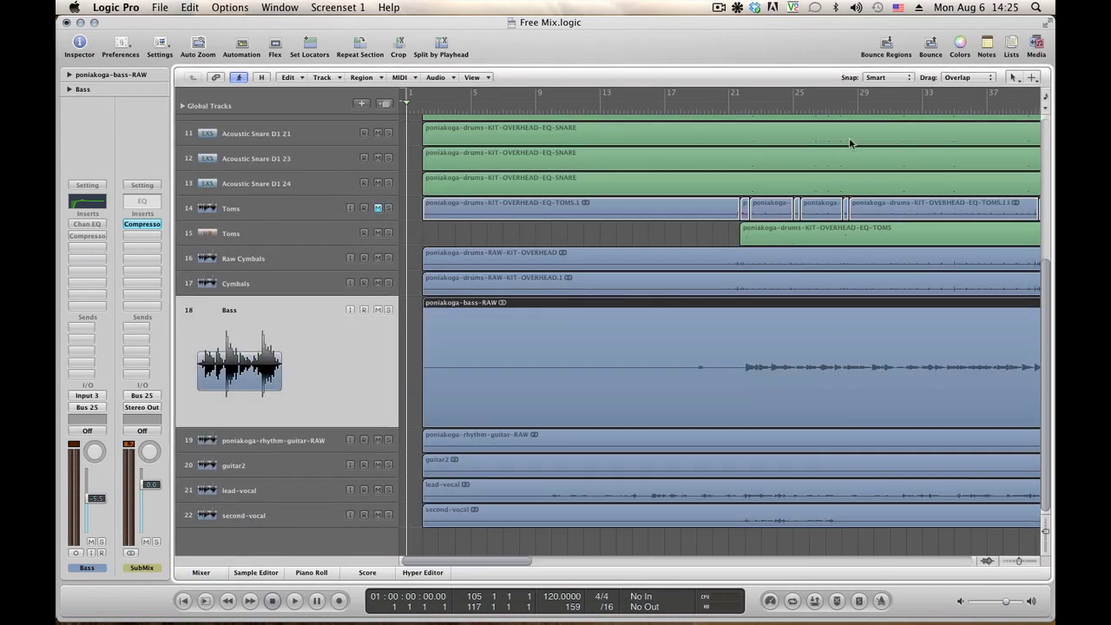
click(734, 106)
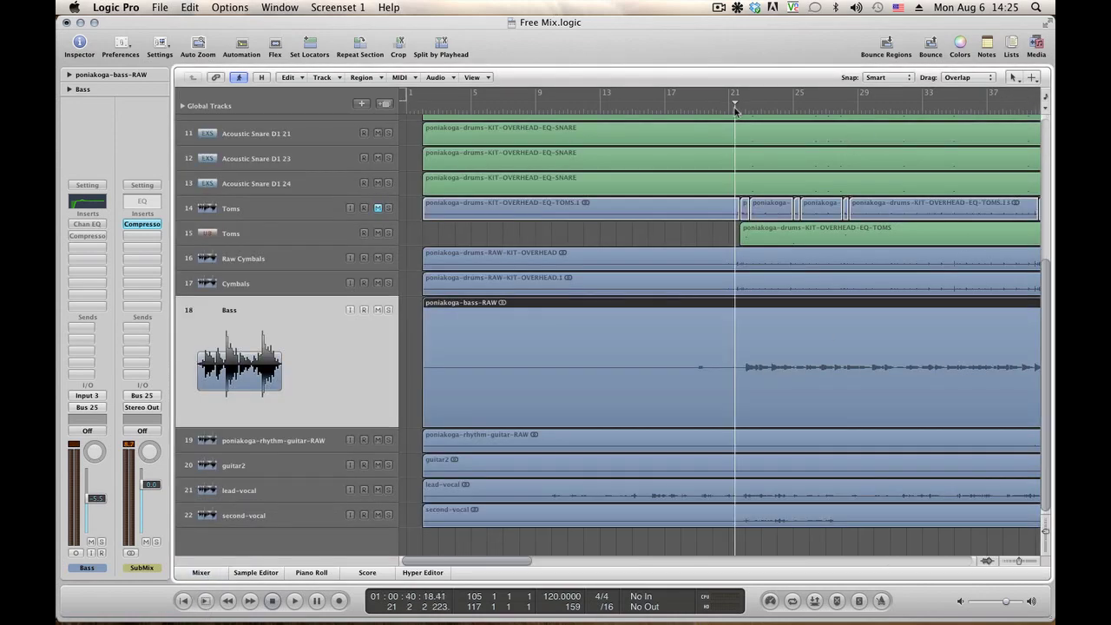
drag(735, 106, 748, 106)
key(space)
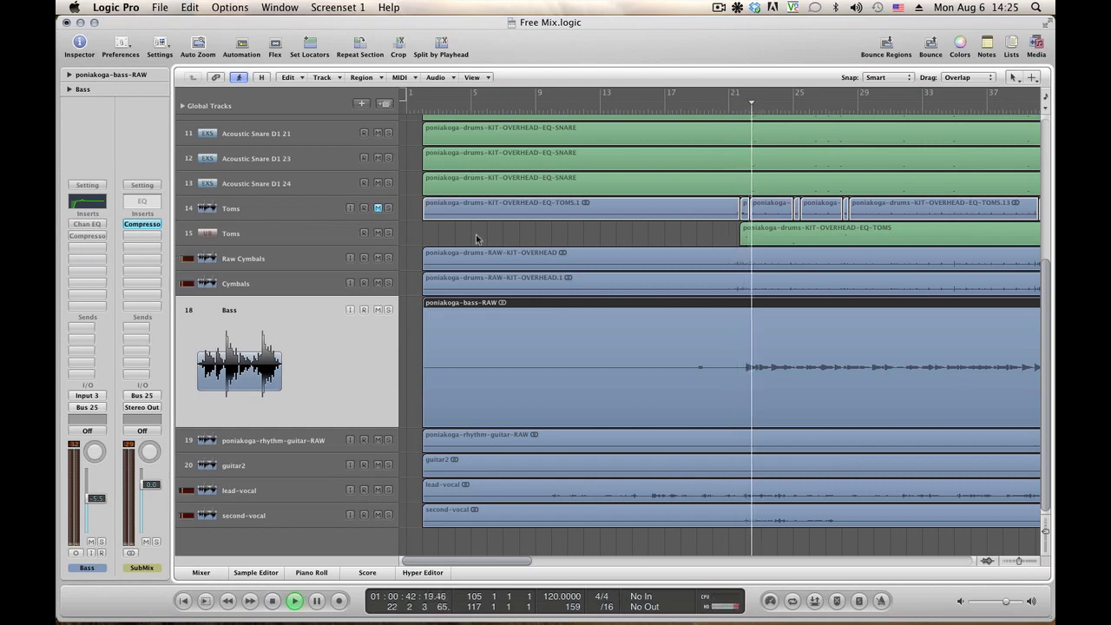
click(388, 310)
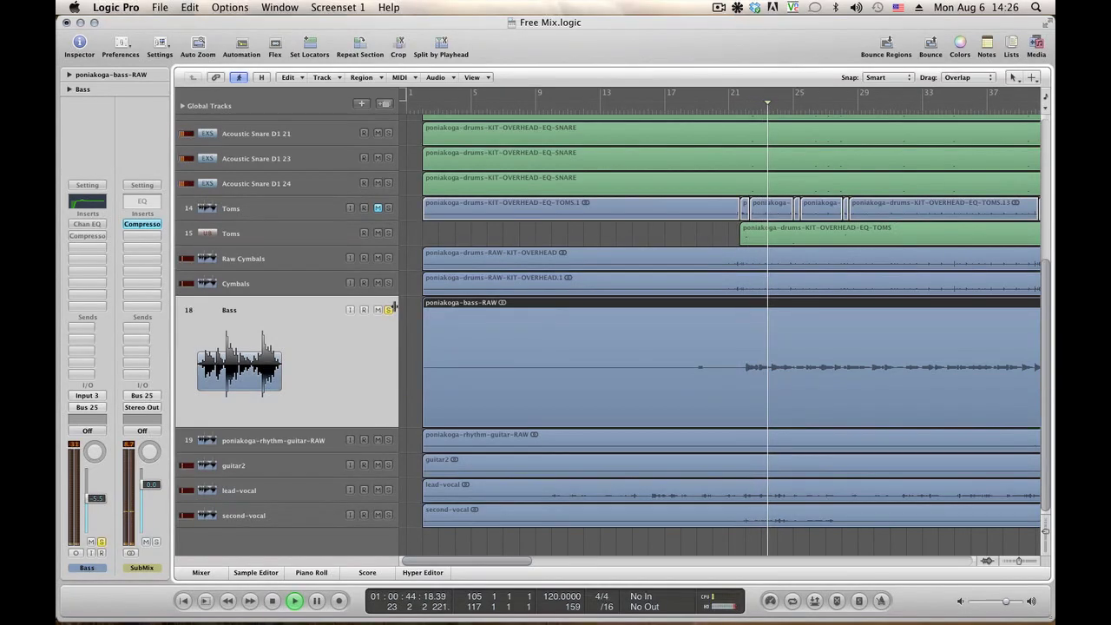
Reset the Bass fader to 0.0 dB, open the track's Channel EQ and play a cycle over bars 29 to 38
alt+click(102, 492)
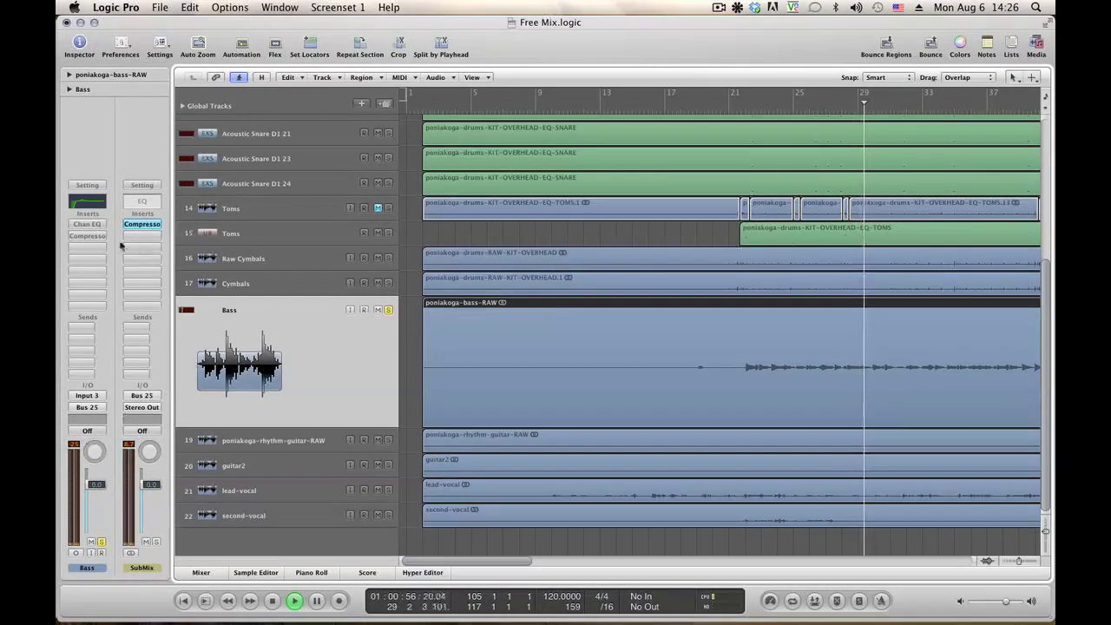
click(87, 225)
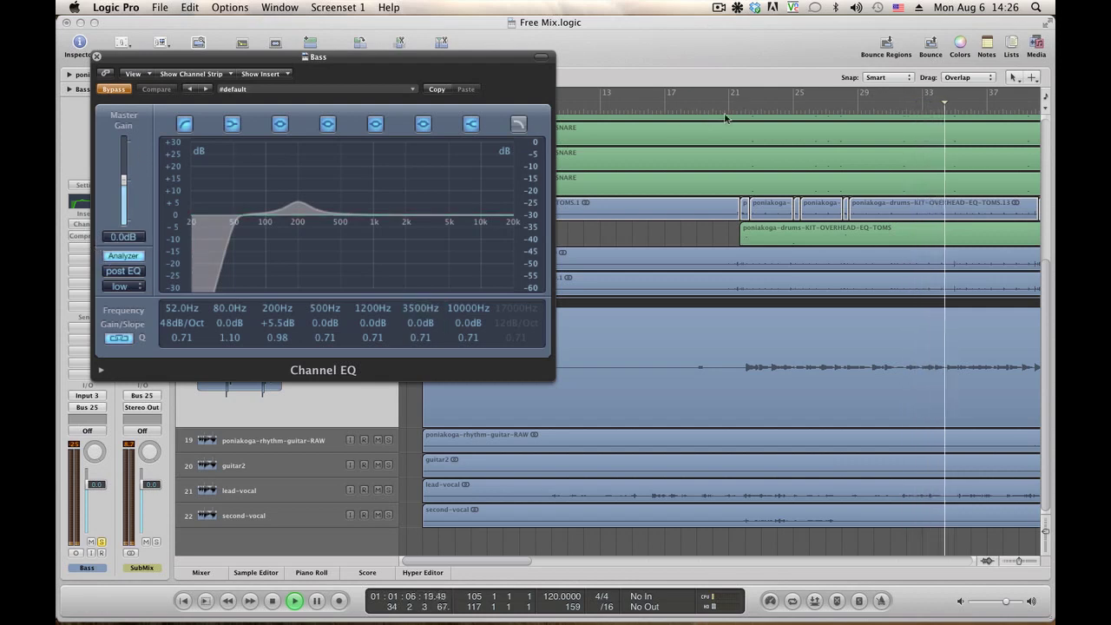
key(space)
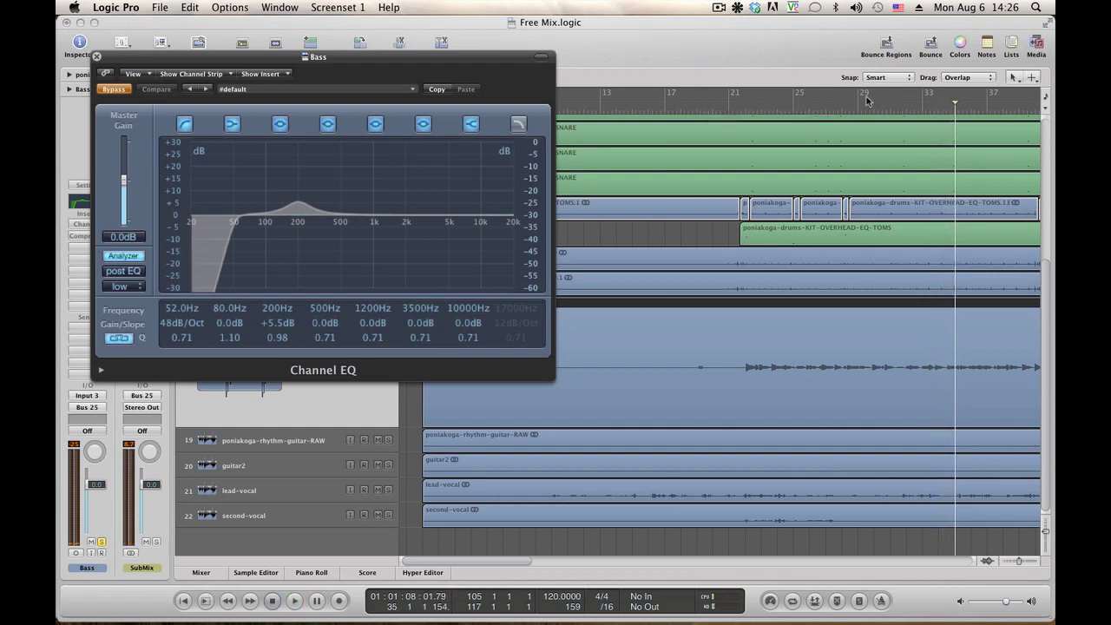
drag(865, 102, 1004, 103)
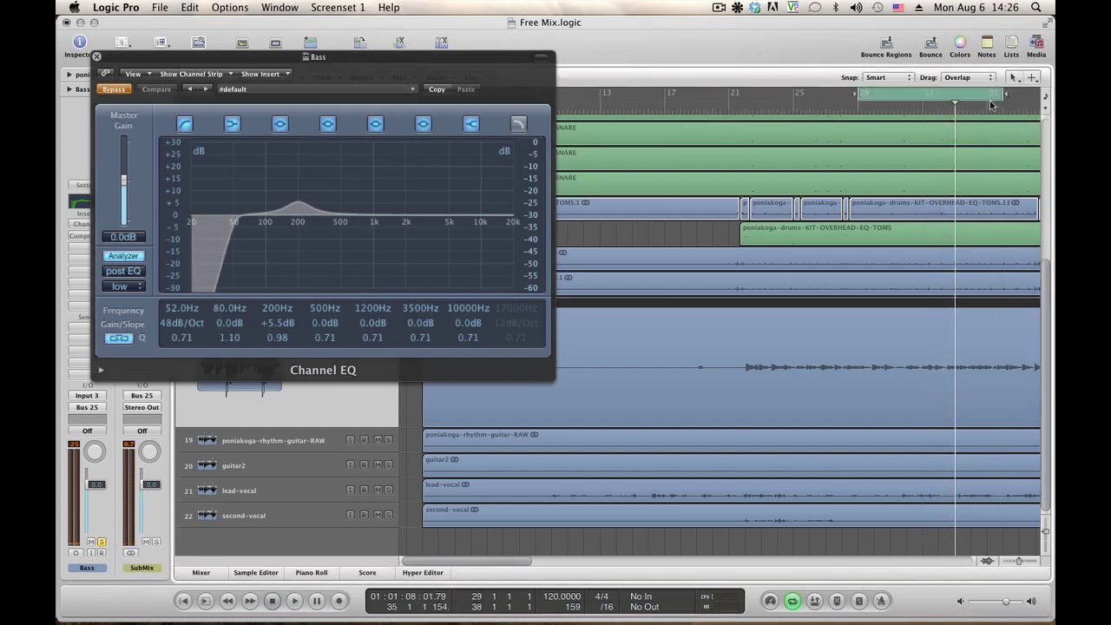
key(space)
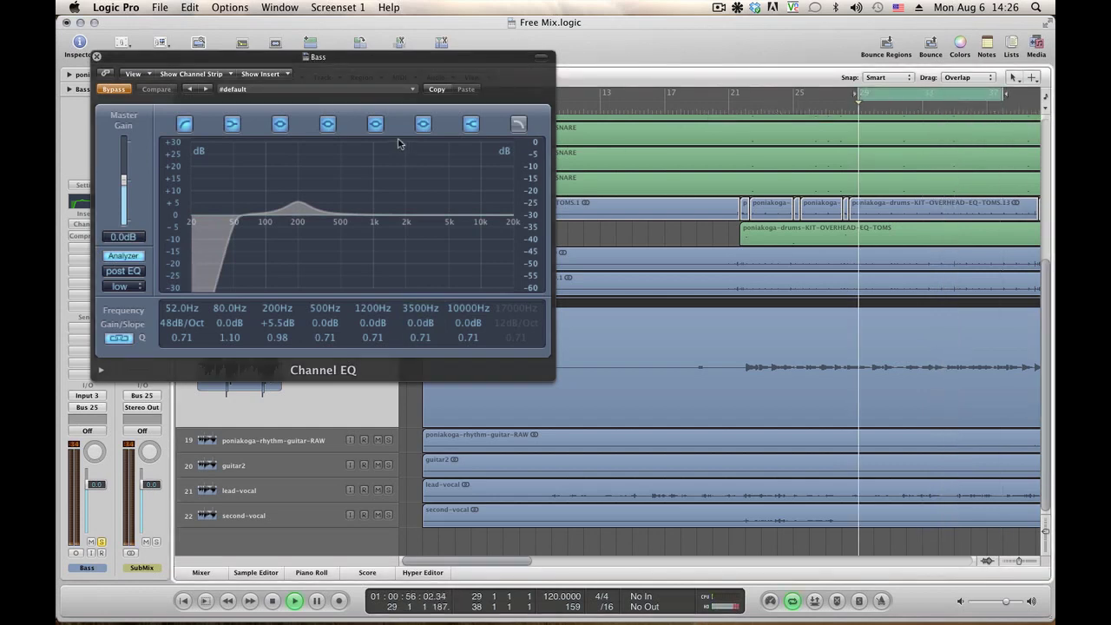
Compare the Bass Channel EQ on and bypassed during playback, leave it active, stop playback and close the EQ
click(124, 90)
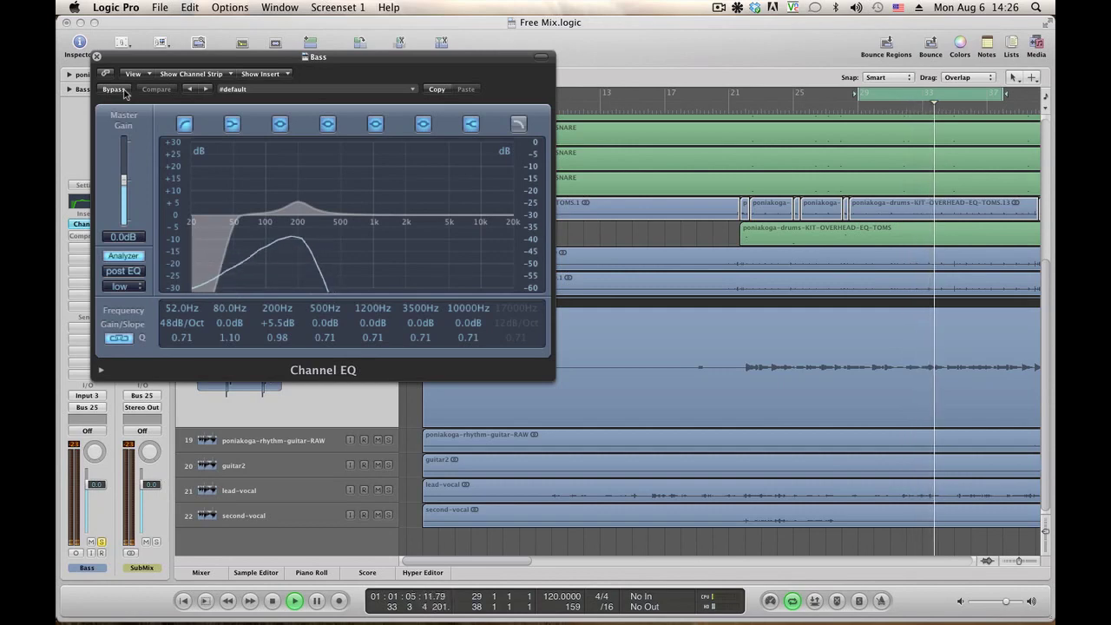
click(123, 90)
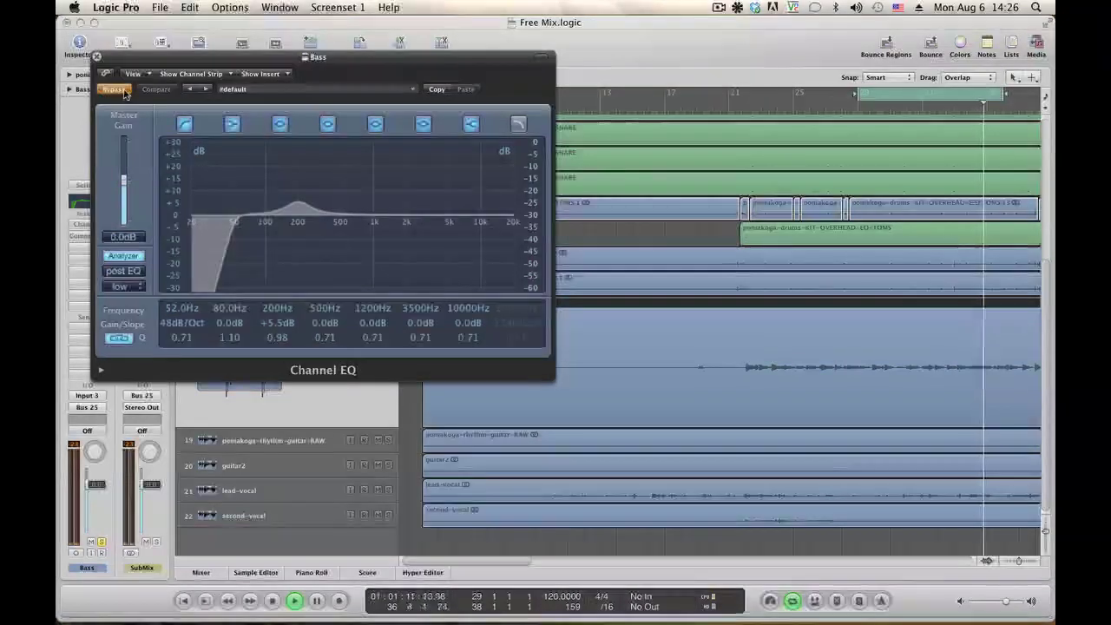
click(123, 90)
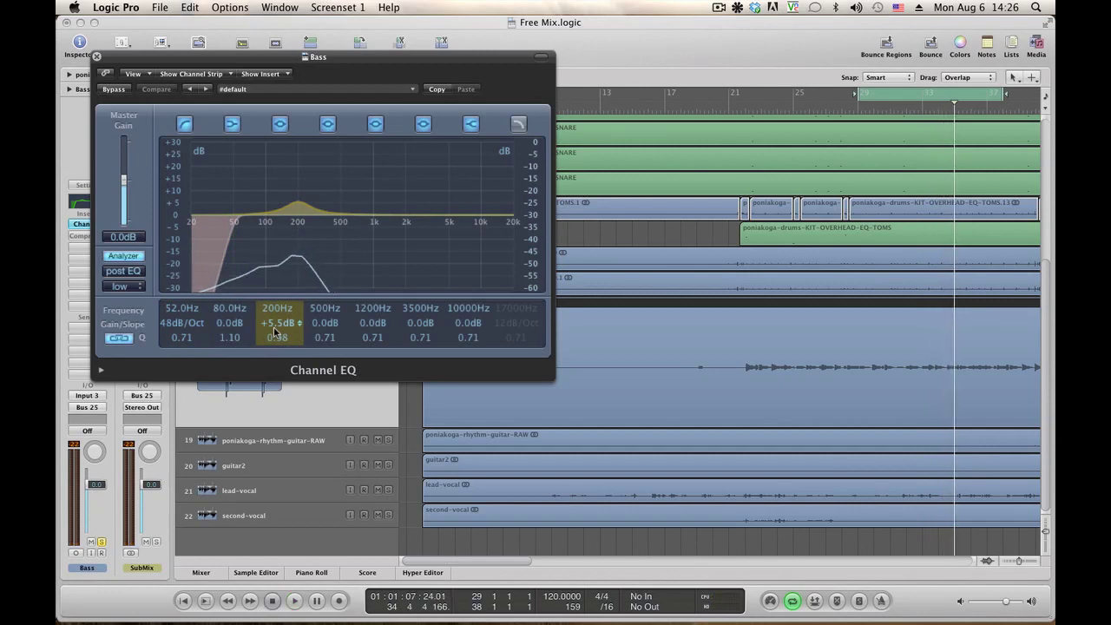
key(space)
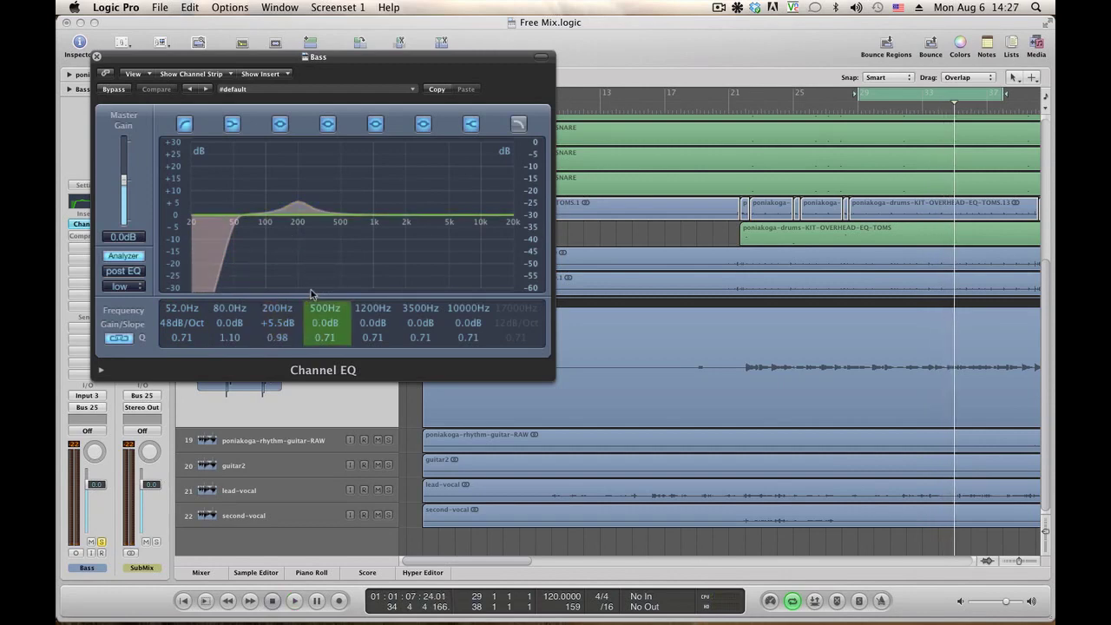
click(97, 55)
Examine the poniakoga-bass-RAW region's waveform in the Sample Editor during a brief playback, then close the editor
double_click(802, 328)
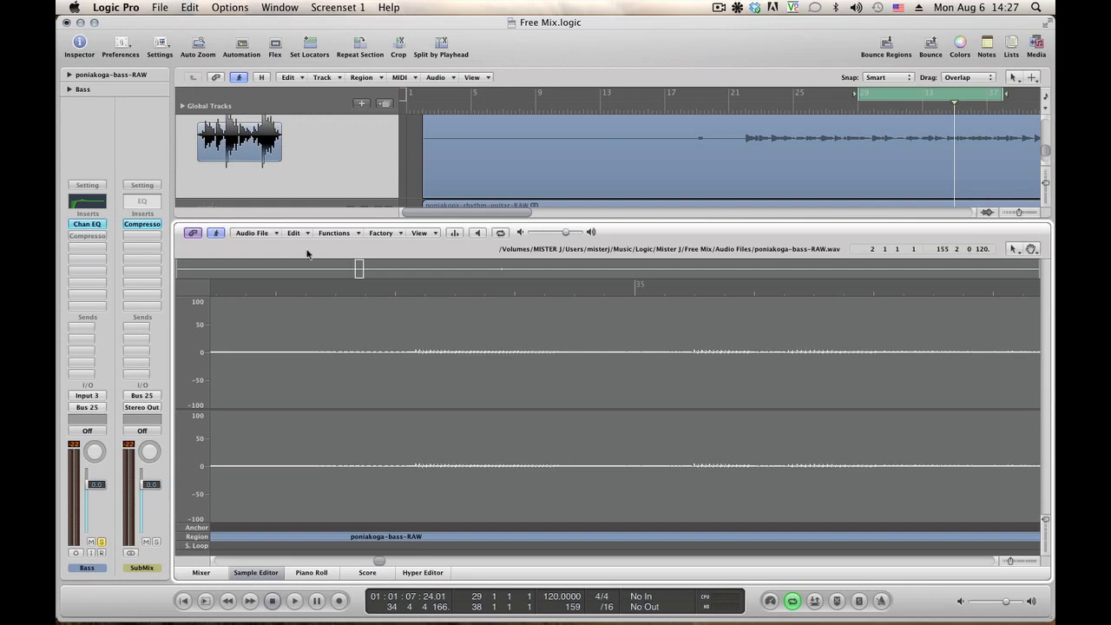
key(space)
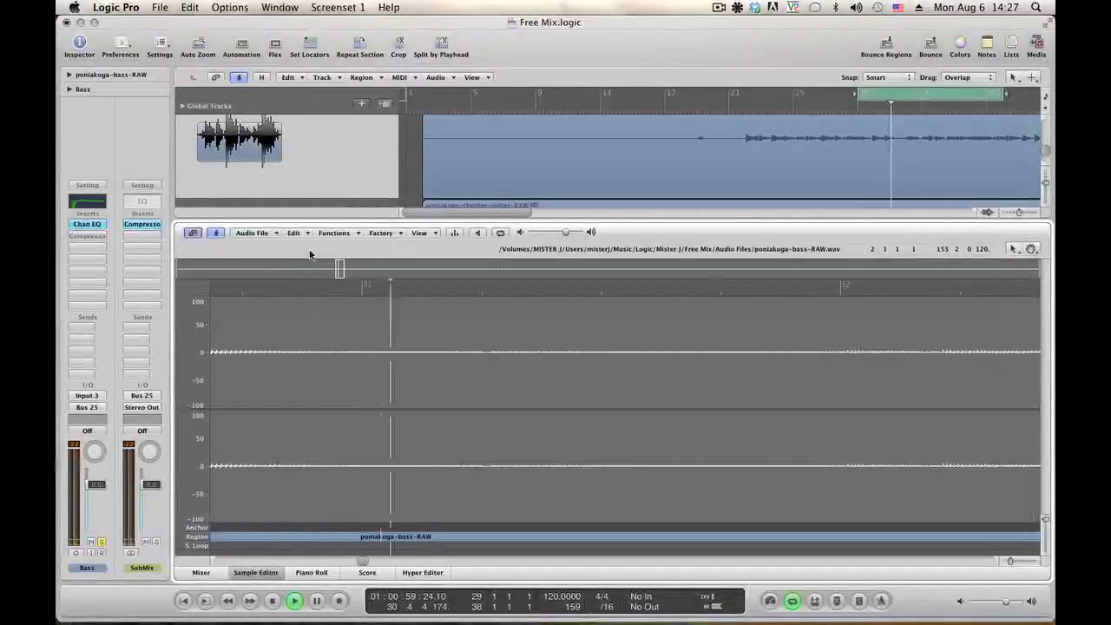
key(space)
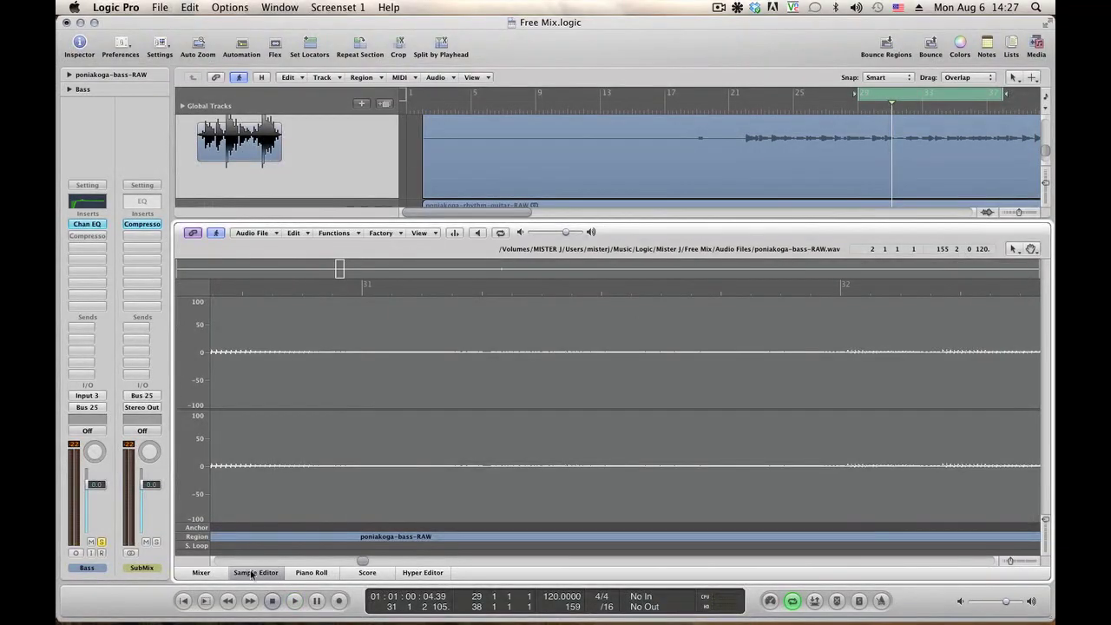
click(252, 573)
Open and activate the Bass Compressor, play the track and compare it against bypass, leaving the compressor active
click(87, 234)
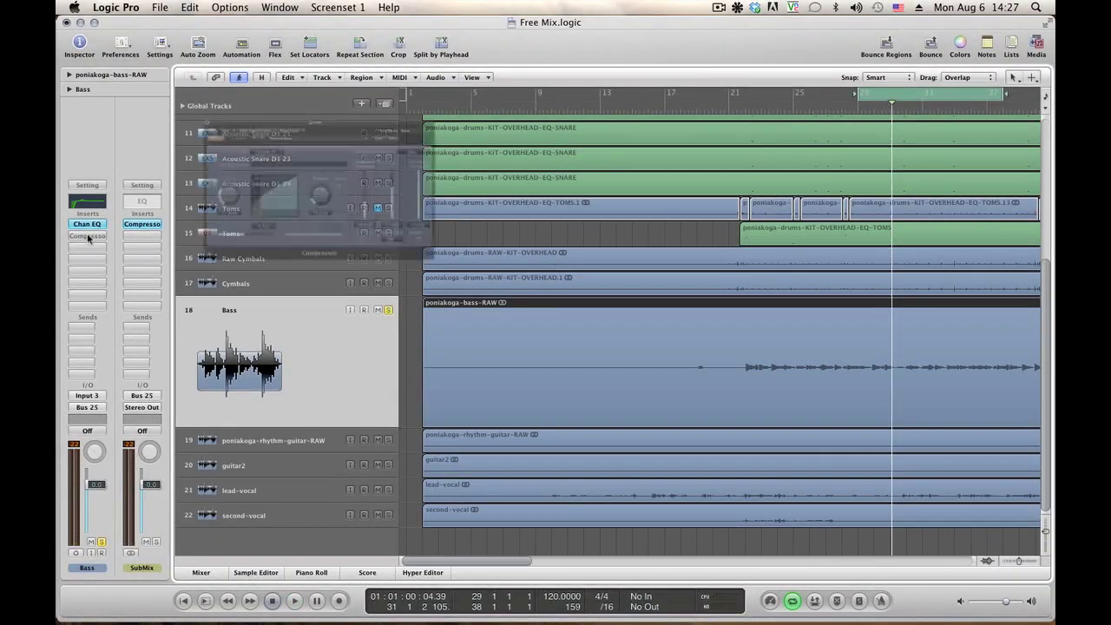
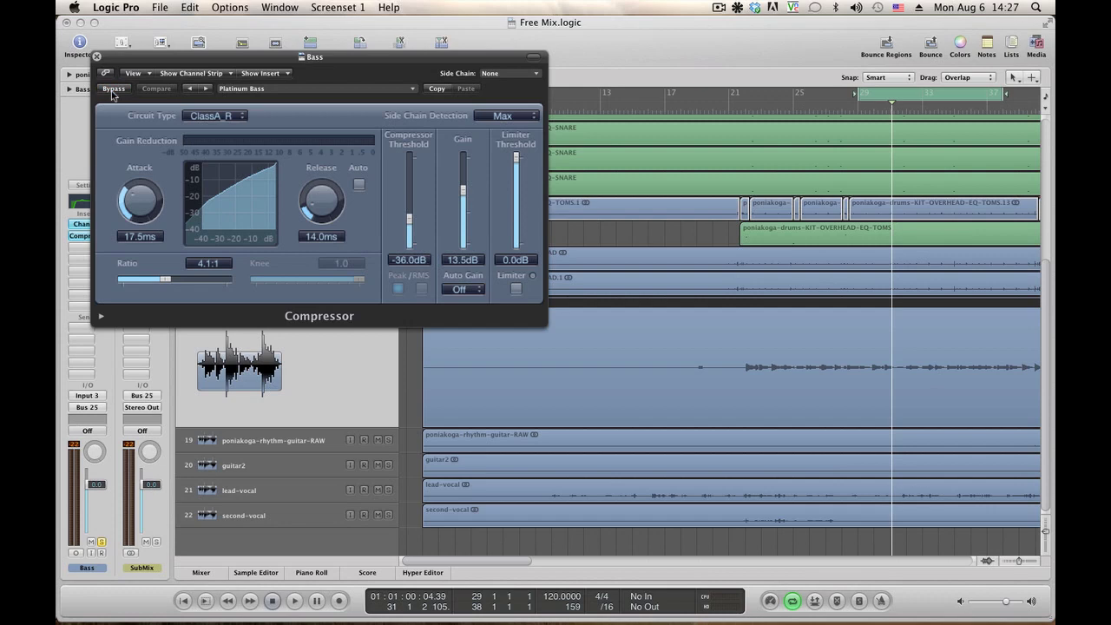
key(space)
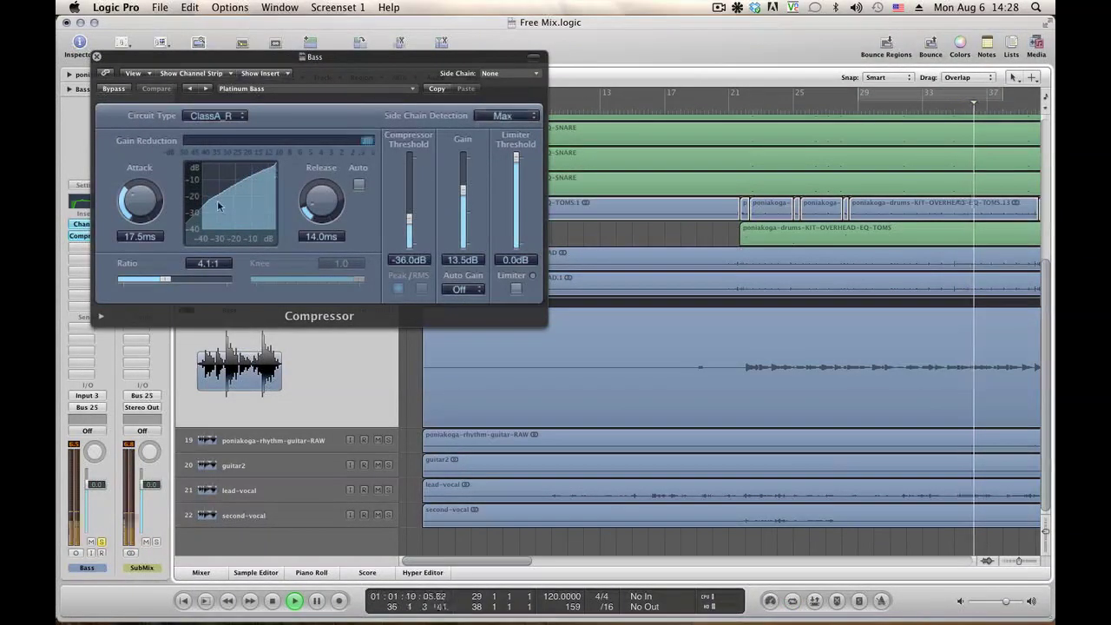
click(118, 91)
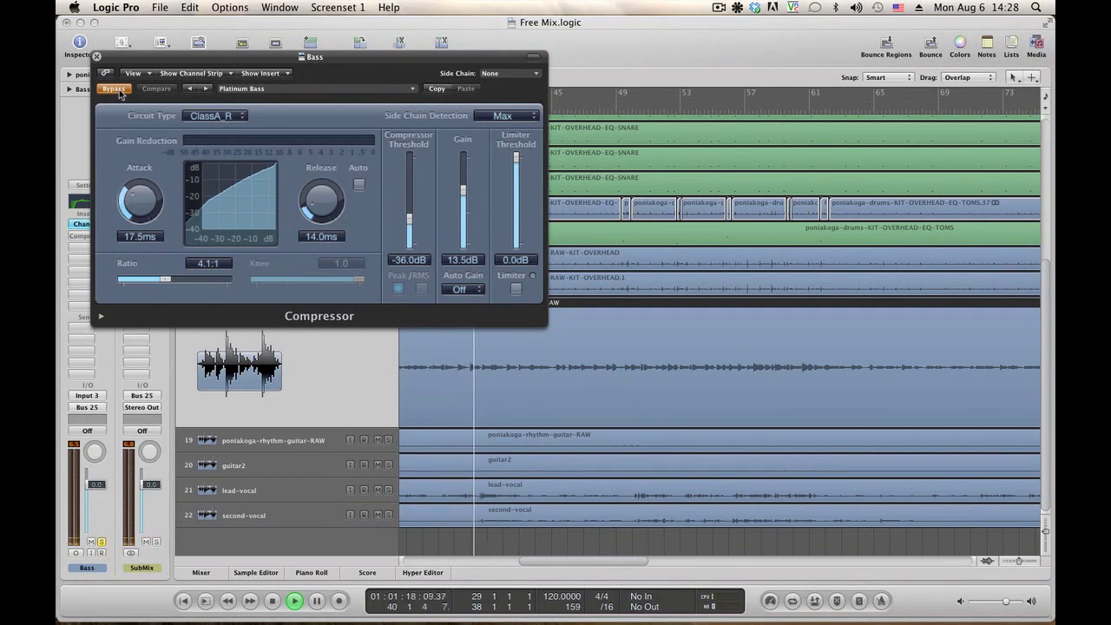
click(119, 93)
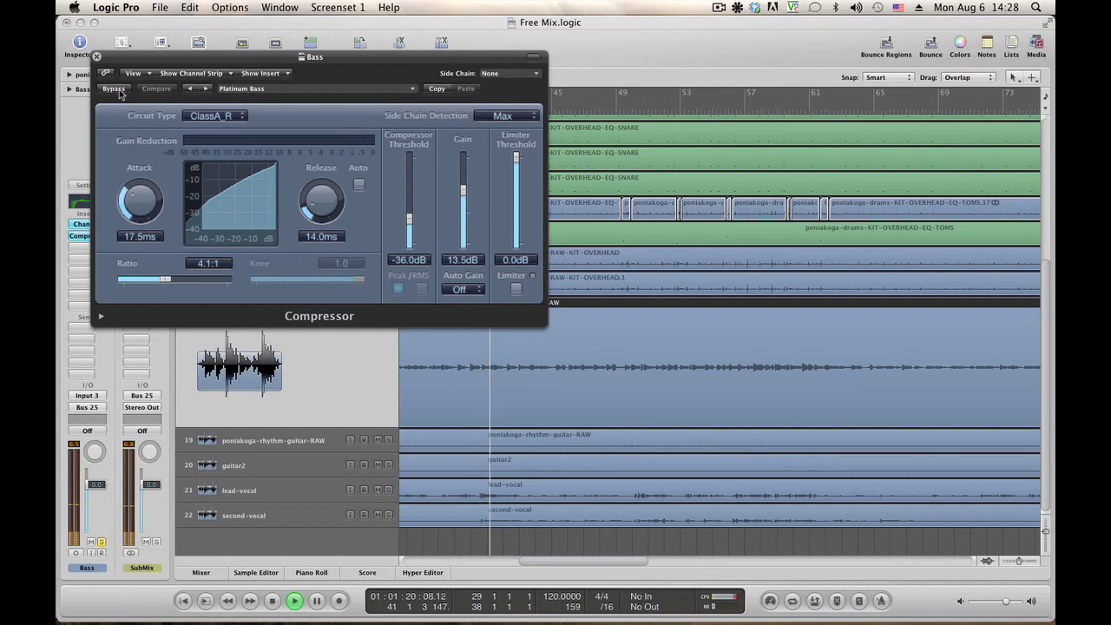
Reset the Bass Compressor's gain to 0.0 dB and compare the compressed and bypassed sound during playback
click(119, 92)
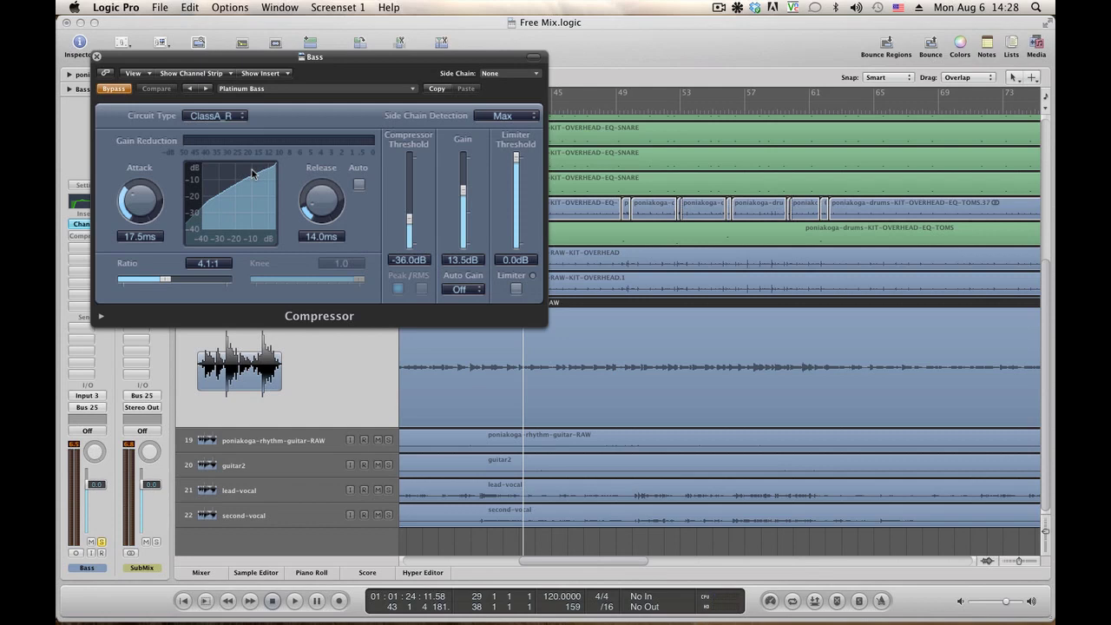
alt+click(463, 197)
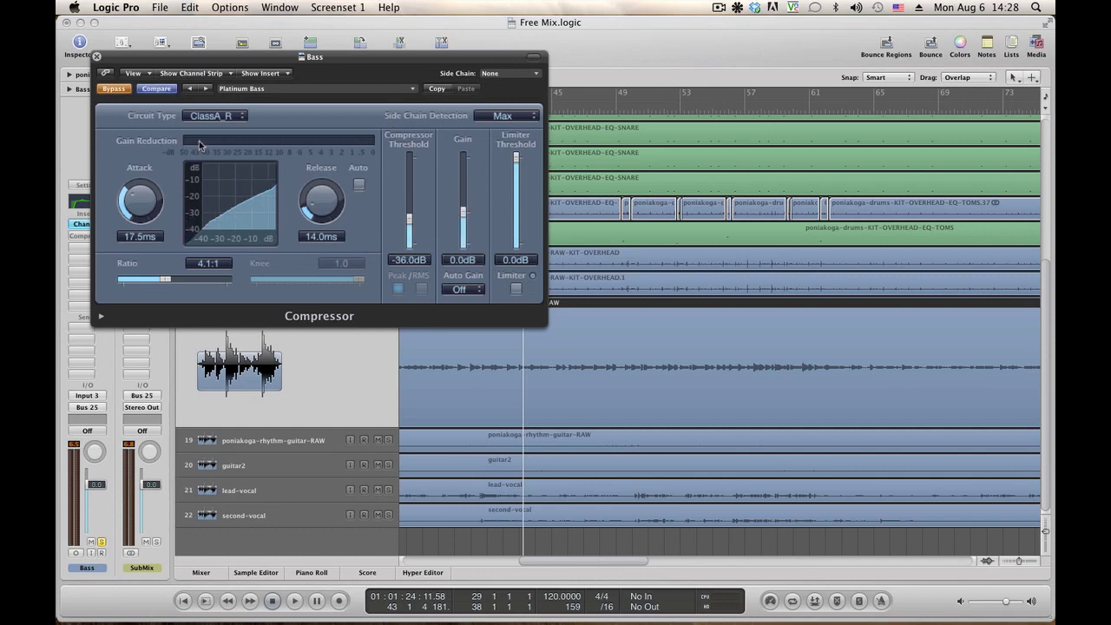
key(space)
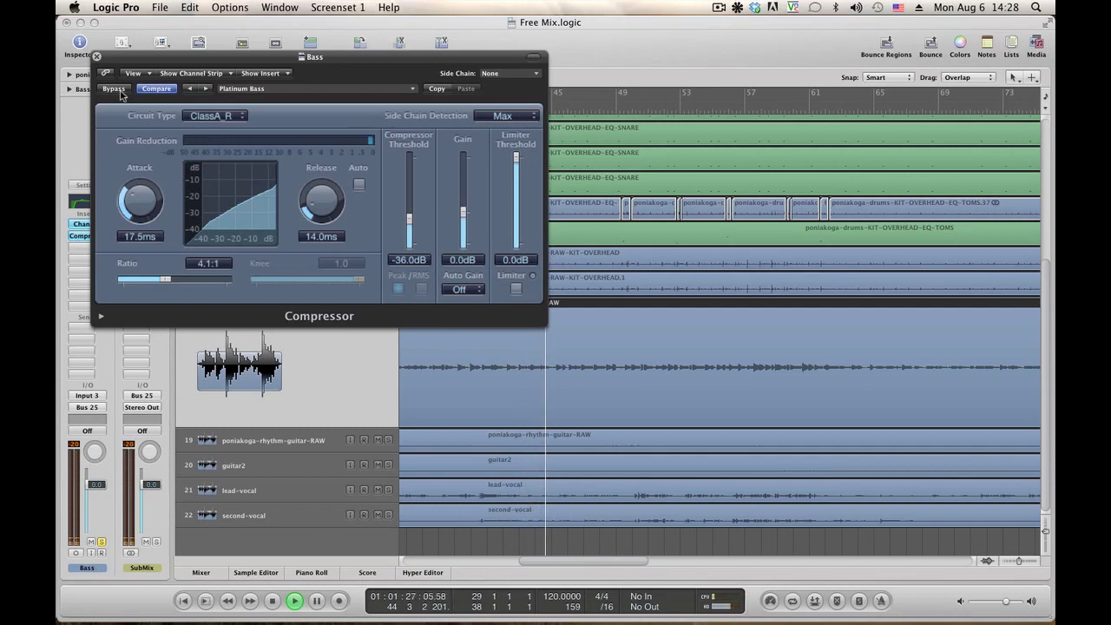
click(122, 93)
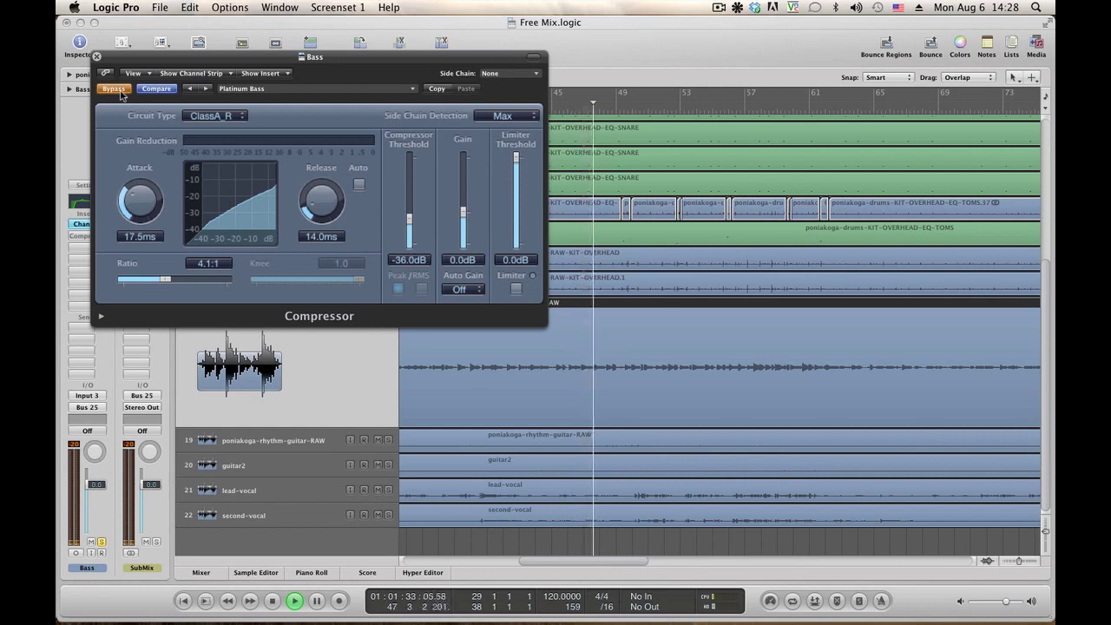
click(122, 93)
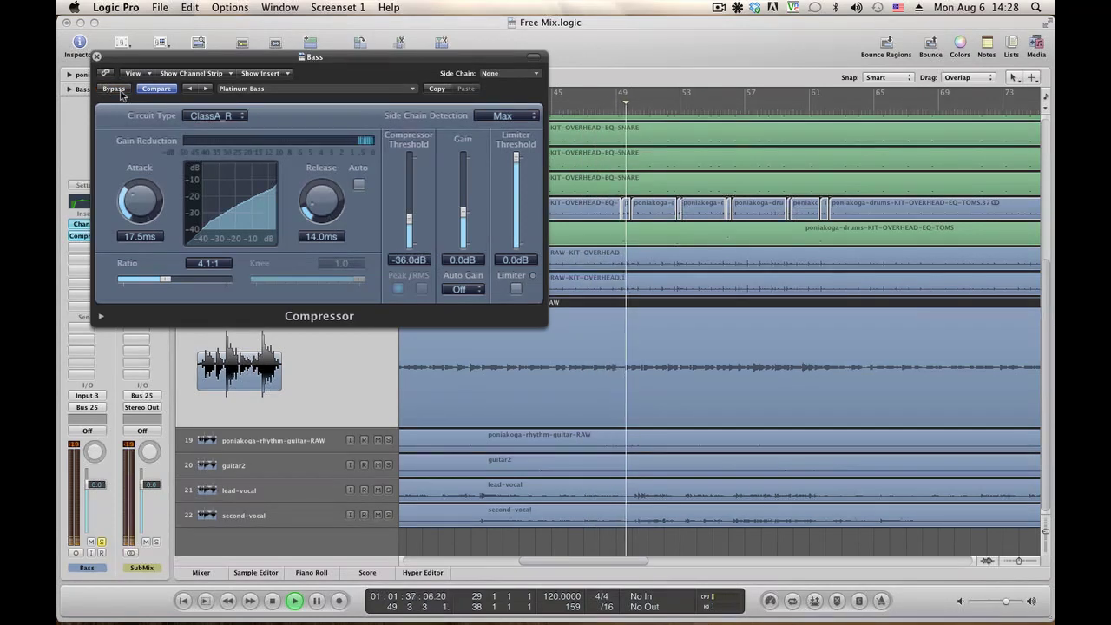
Set the Bass Compressor's gain to 13.5 dB and play the bass briefly to hear it
drag(464, 216, 464, 191)
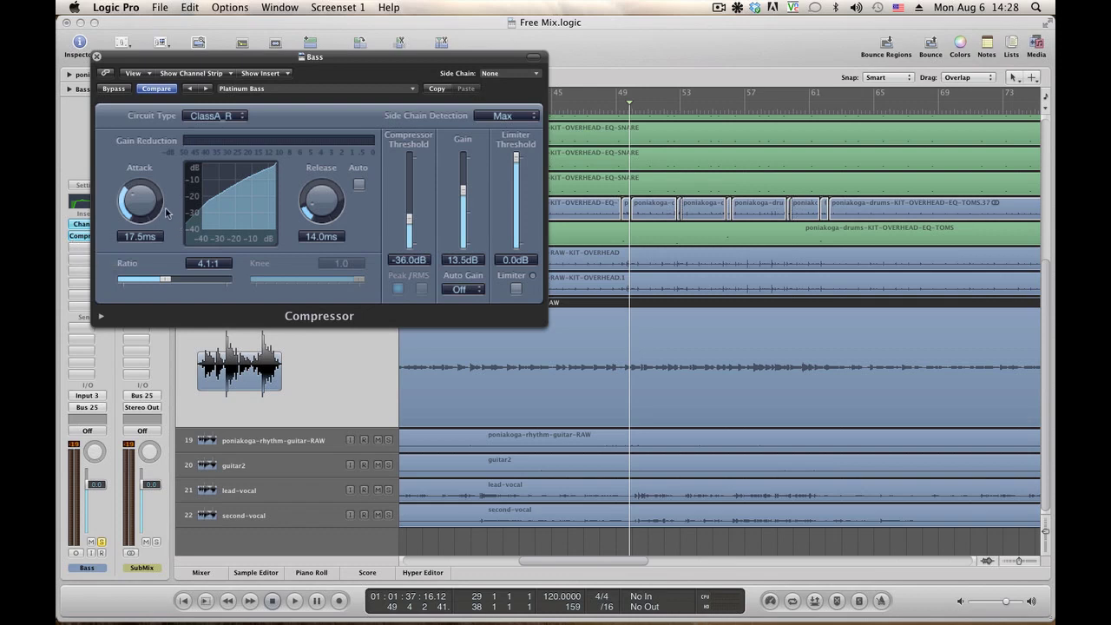
key(space)
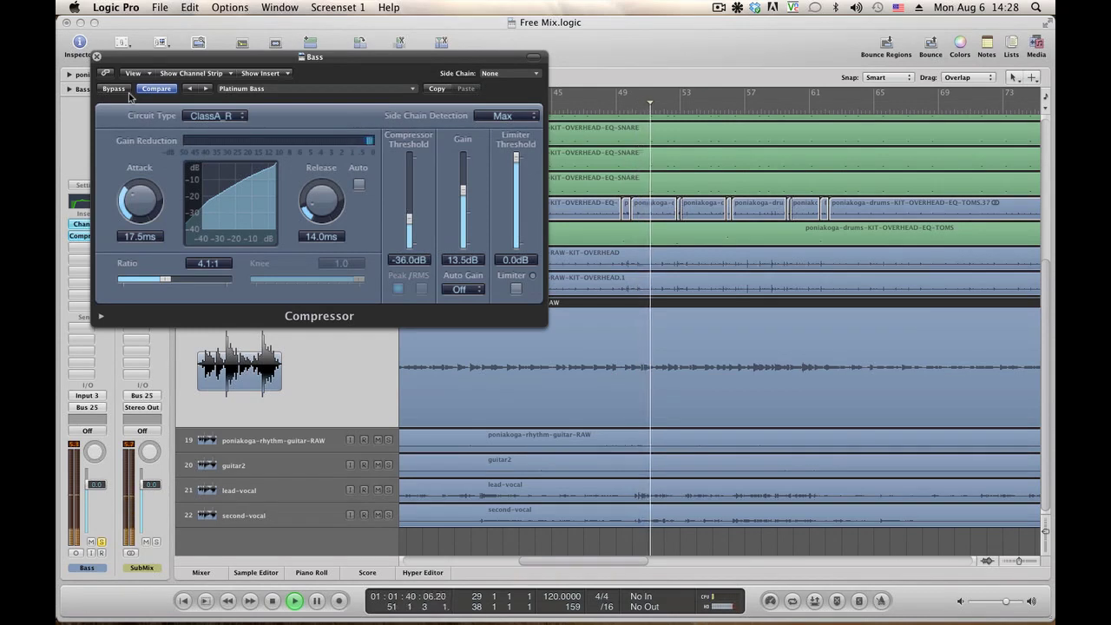
key(space)
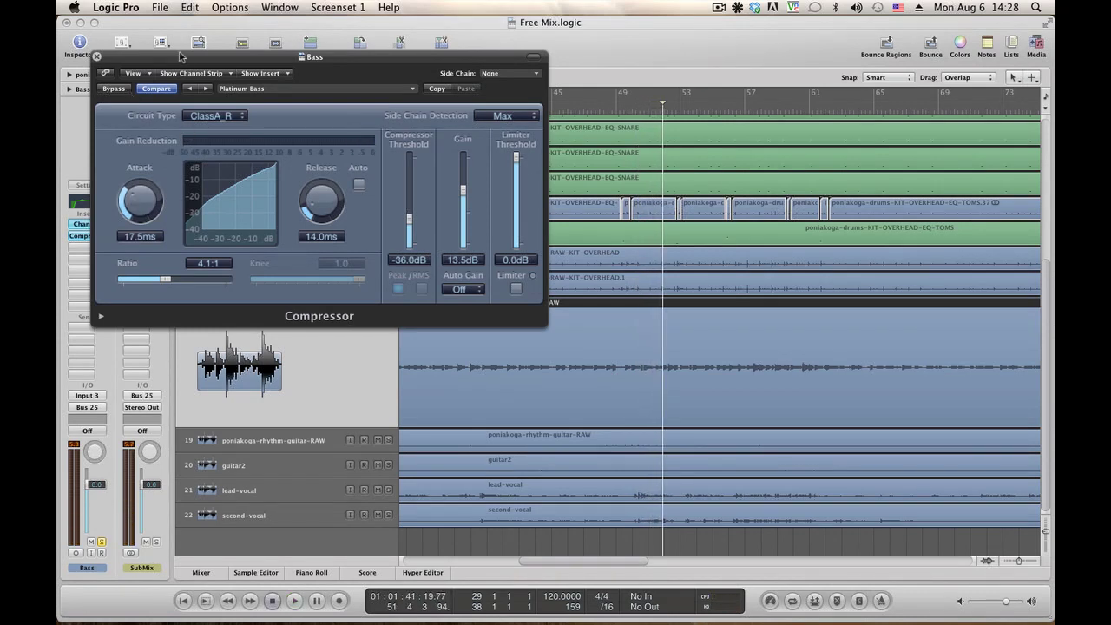
Expand the Bass Compressor's extended parameters and review the Output Distortion options, keeping Soft selected
drag(176, 60, 334, 40)
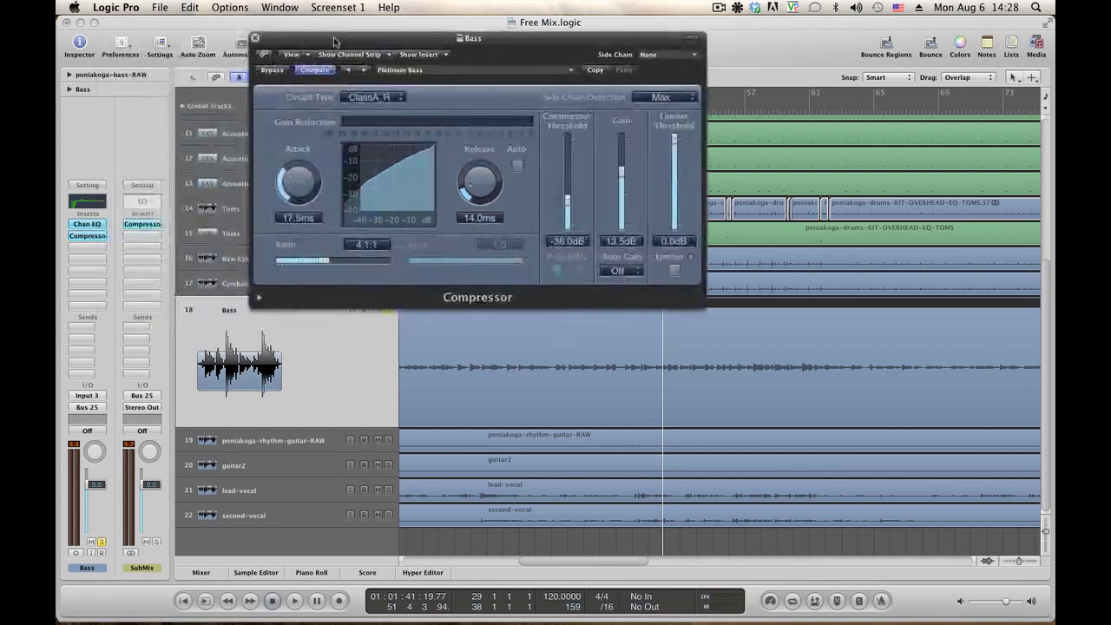
click(260, 299)
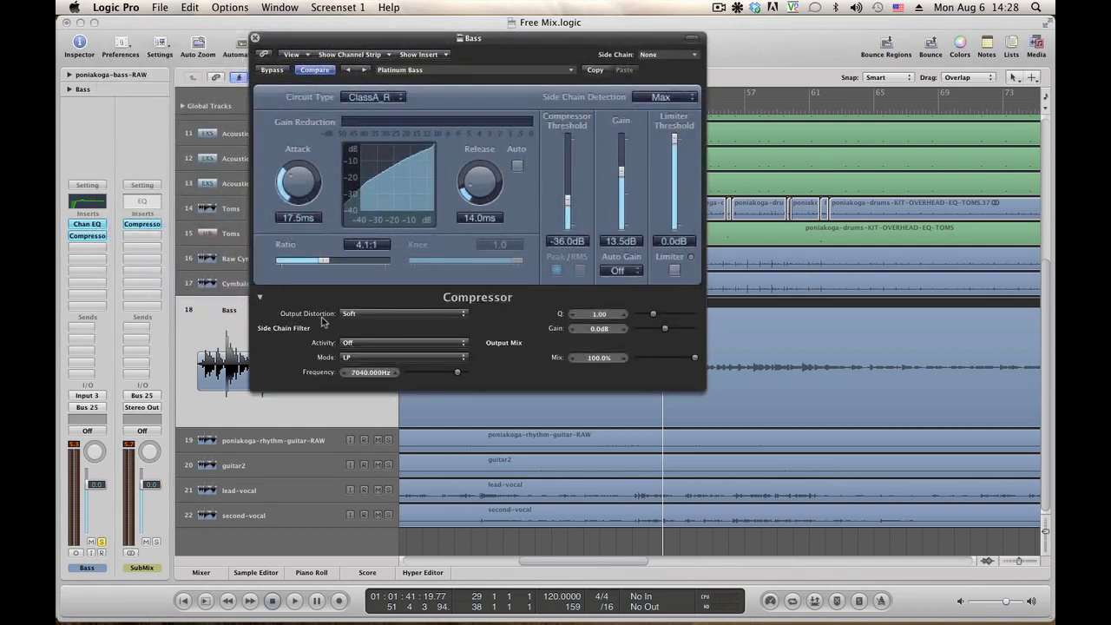
click(369, 316)
click(368, 315)
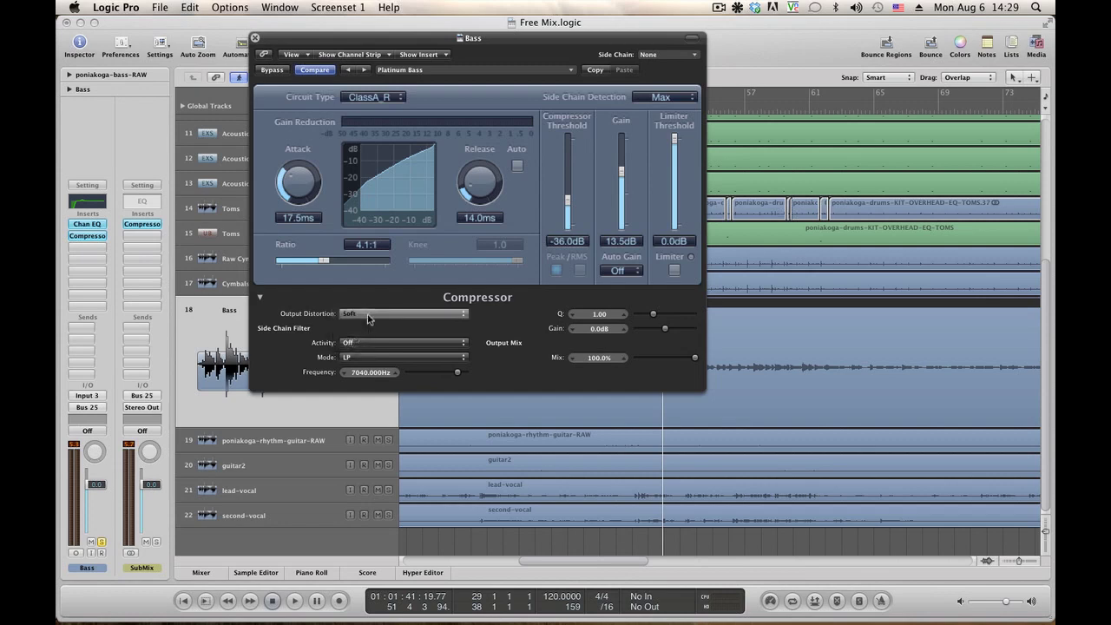
click(369, 316)
click(361, 324)
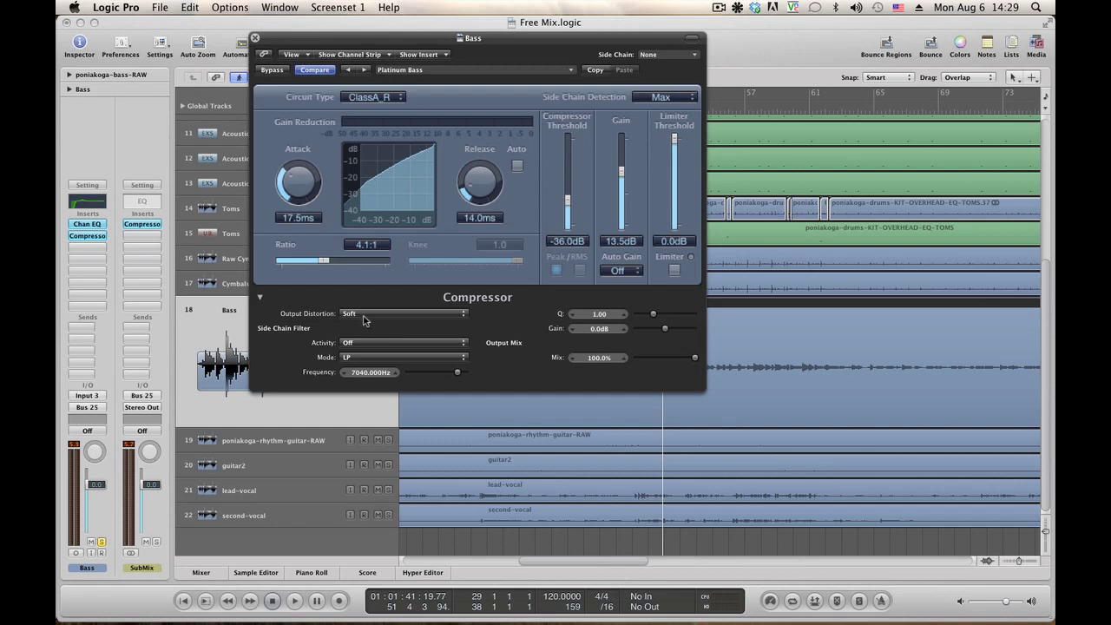
Set the cycle range to bars 49 to 57 and start looped playback with the Compressor window still open
drag(581, 38, 452, 55)
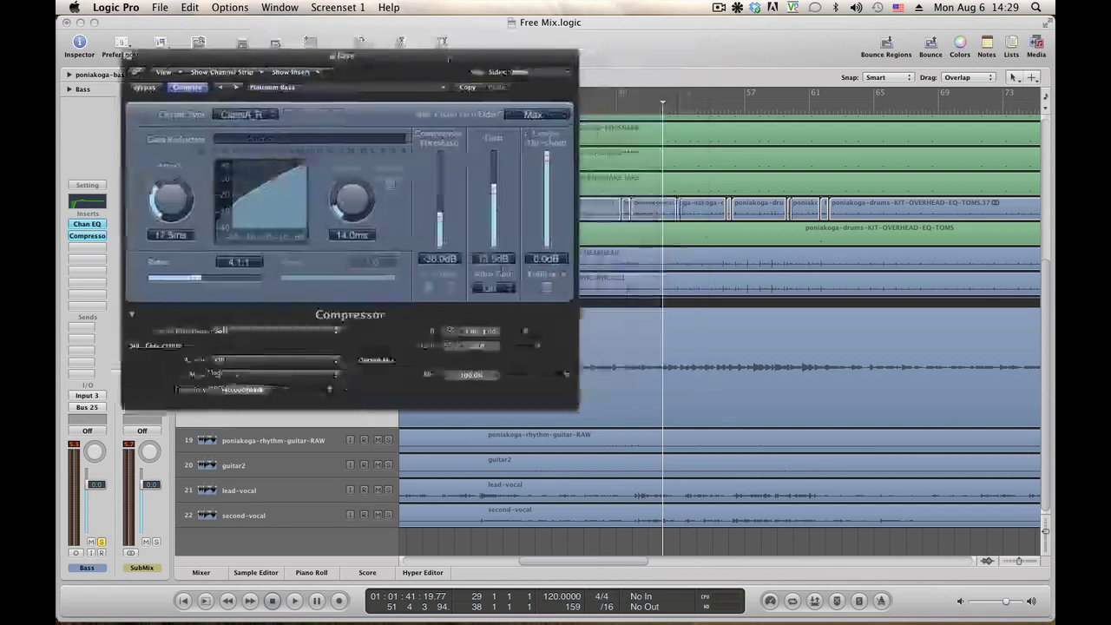
drag(623, 103, 745, 103)
key(space)
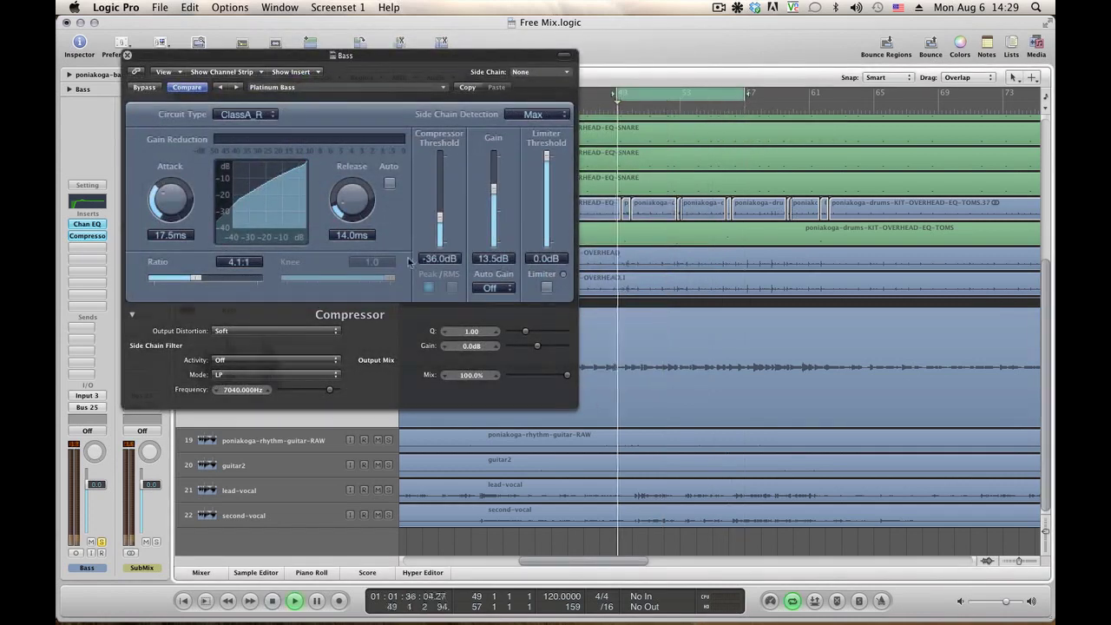
Compare the Compressor's Output Distortion at Off and Soft during playback, leave it at Soft and stop playback
click(262, 335)
click(219, 332)
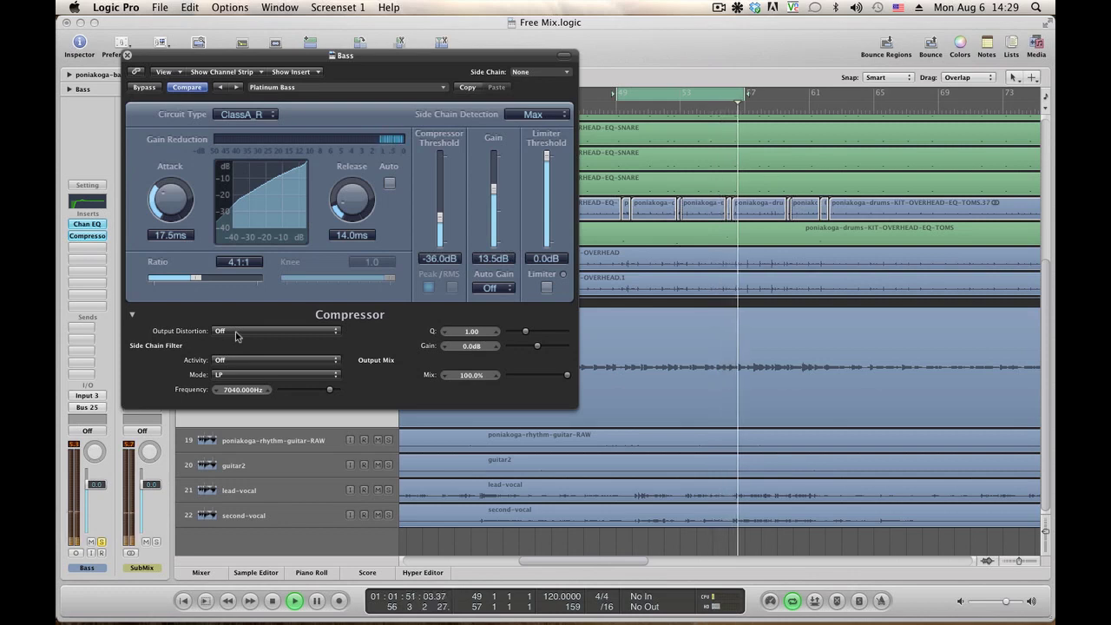
click(235, 333)
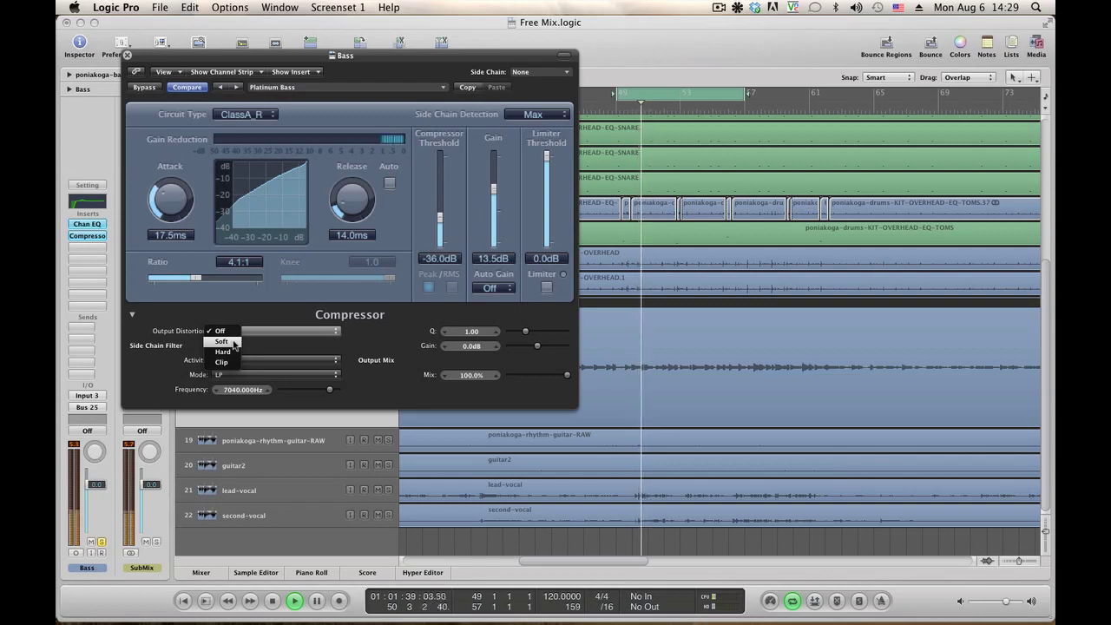
click(234, 343)
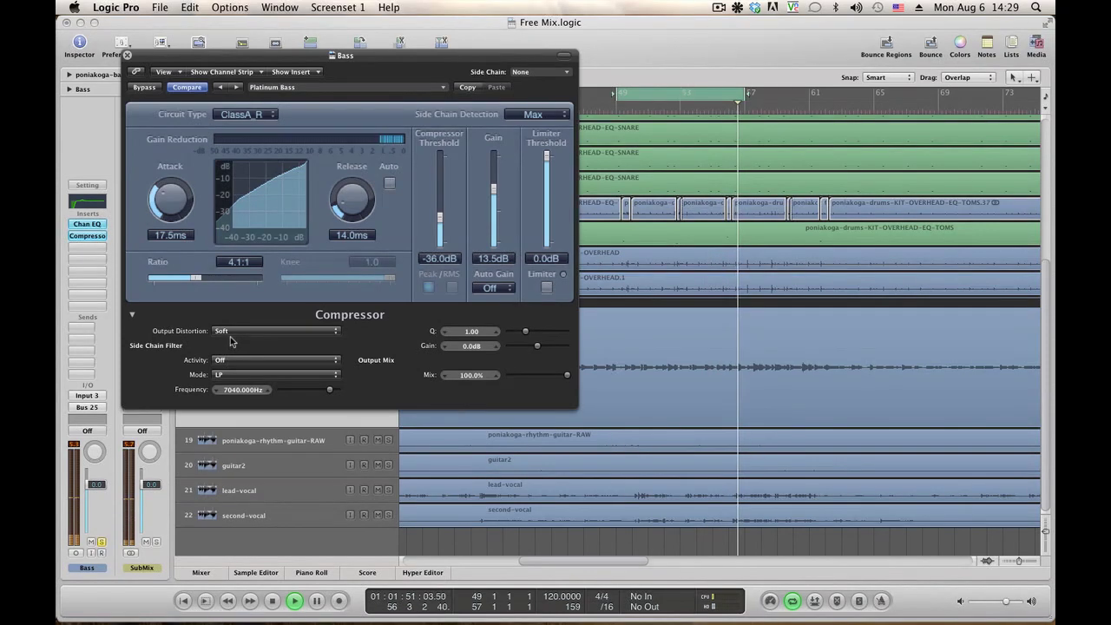
key(space)
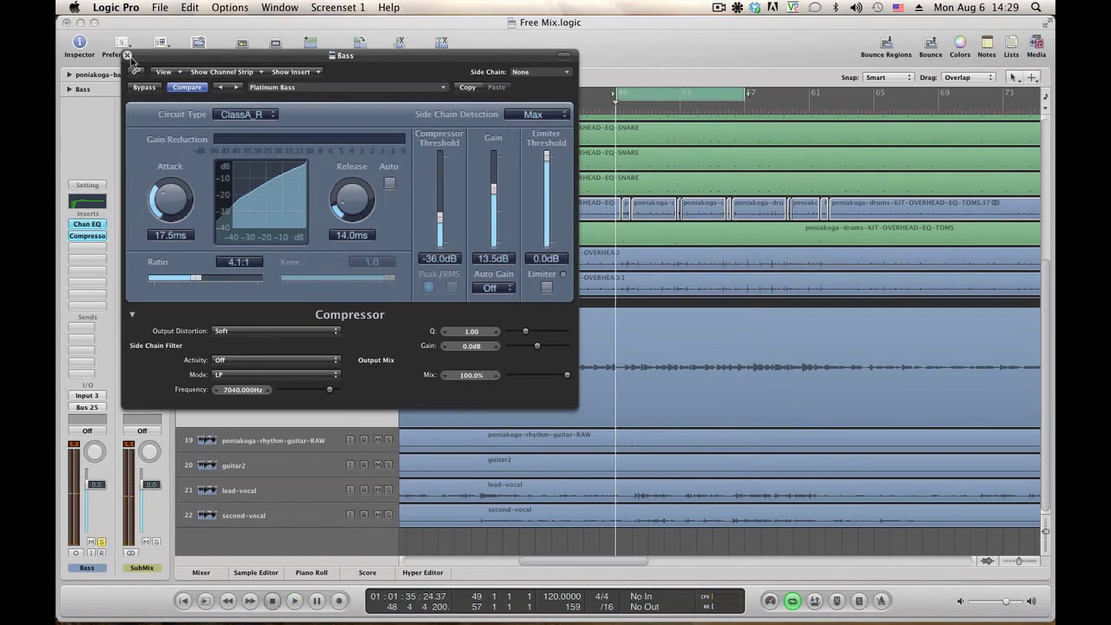
Close the Bass Compressor window and check the Bass channel's output bus options, keeping Bus 25 (SubMix)
click(128, 56)
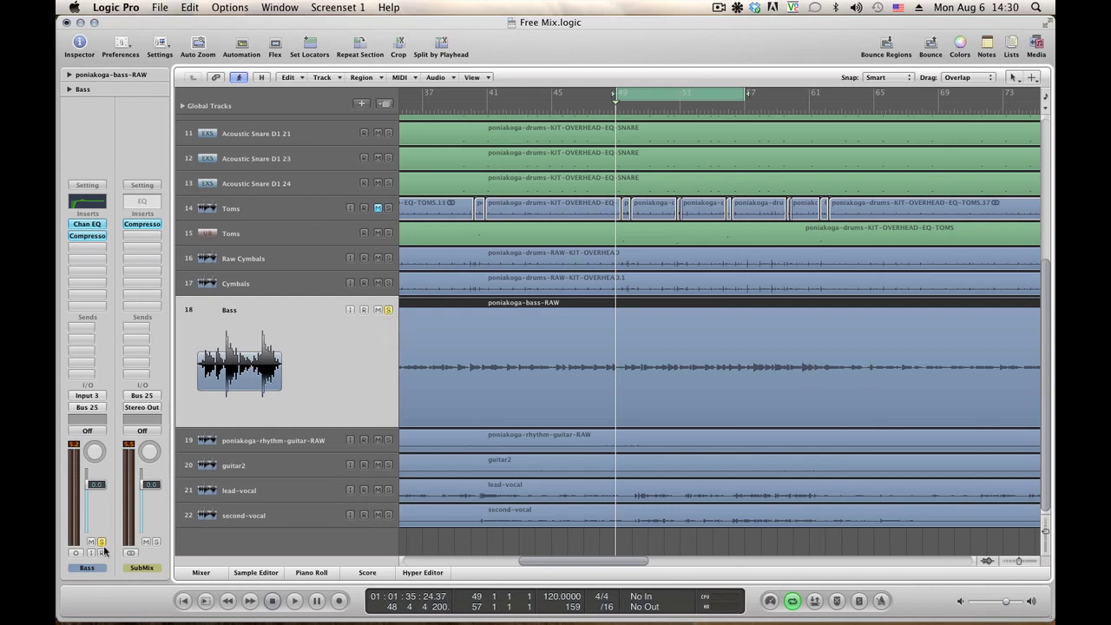
click(78, 408)
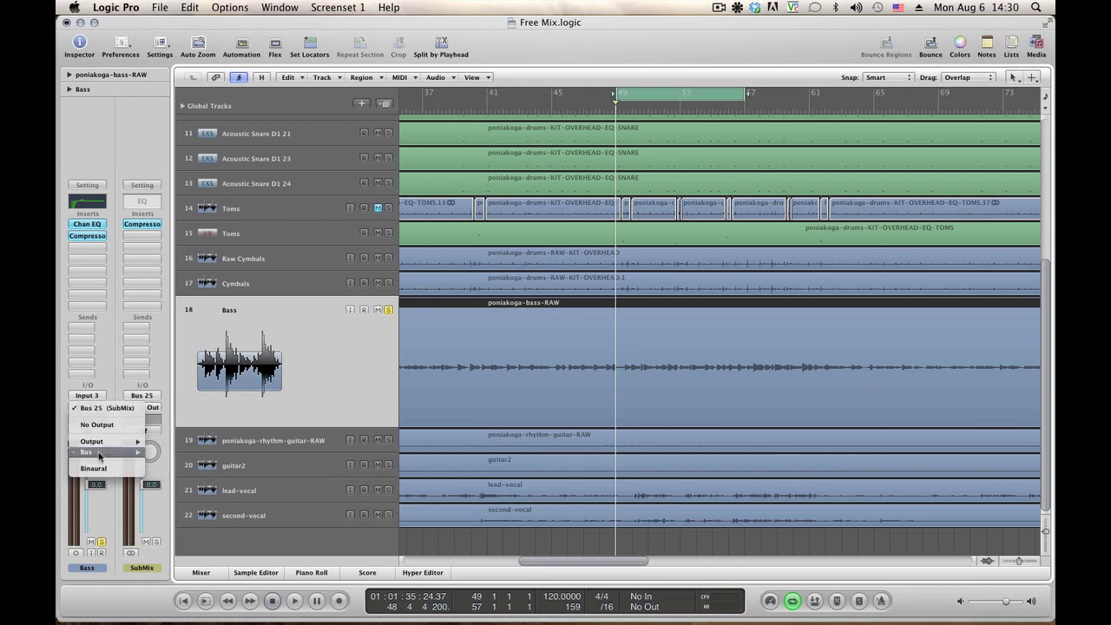
mouse_move(100, 455)
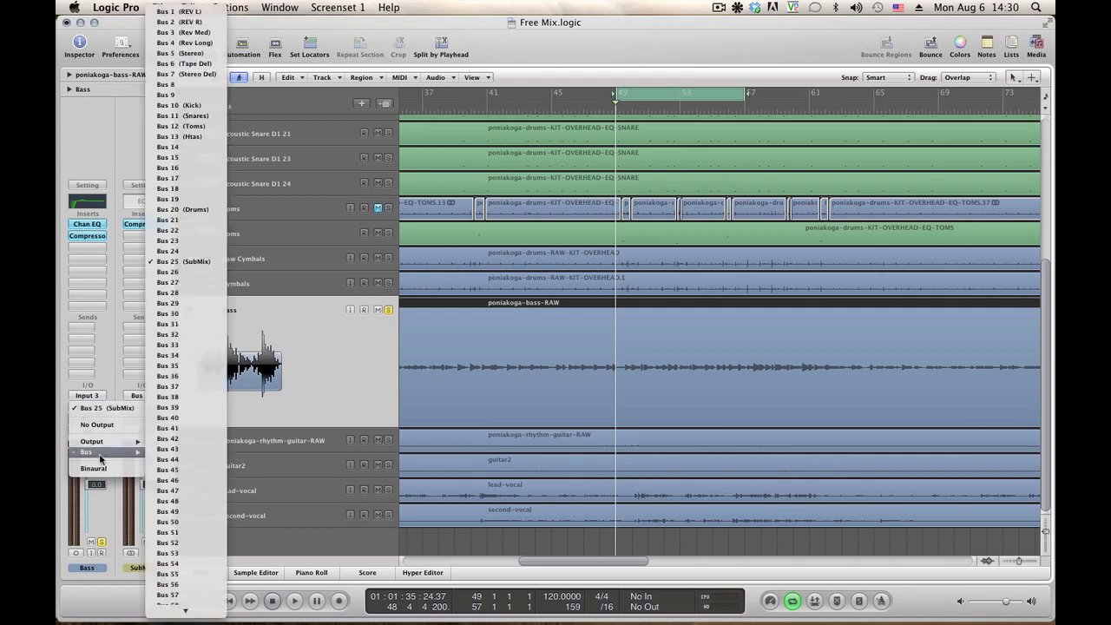
click(543, 334)
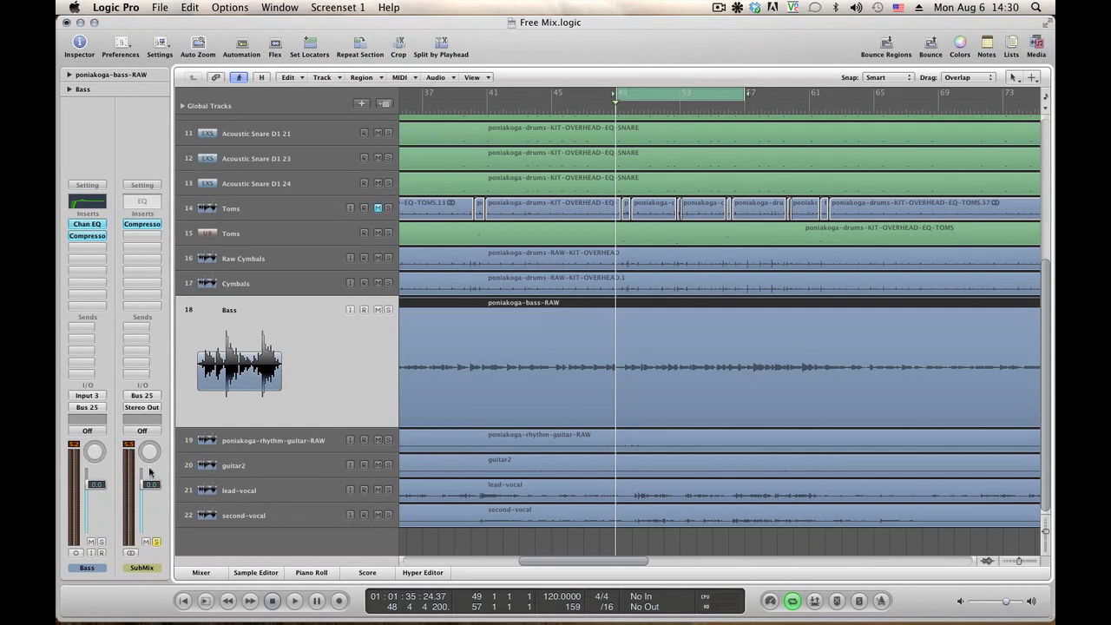
Bypass the SubMix Compressor, lower the Bass fader to about -8.2 dB during looped playback and turn off the cycle
alt+click(136, 224)
key(space)
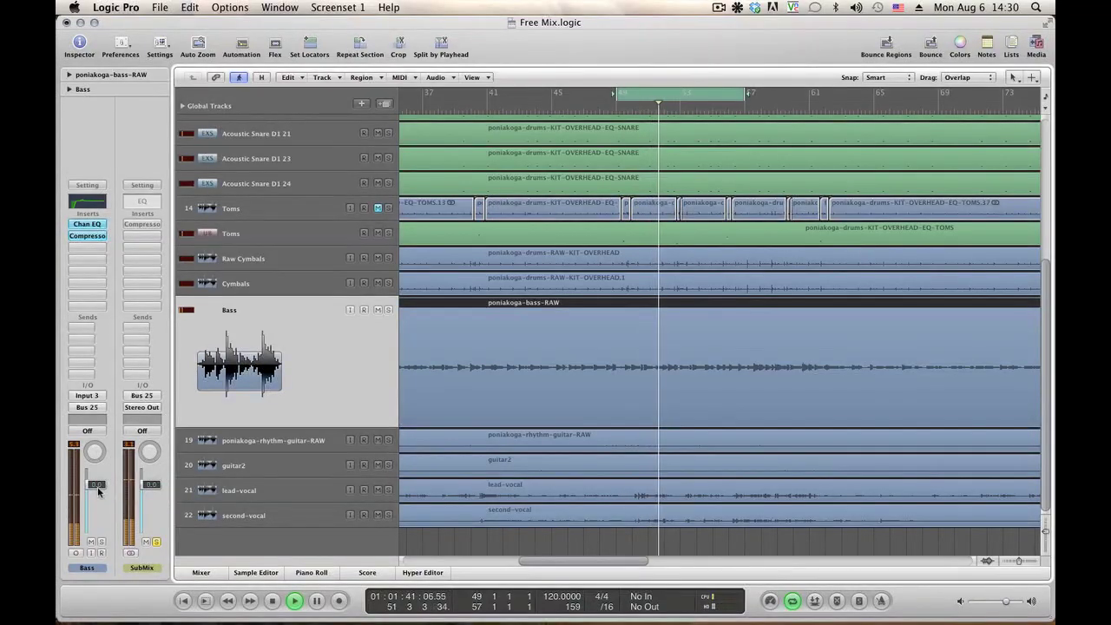
drag(97, 484, 96, 501)
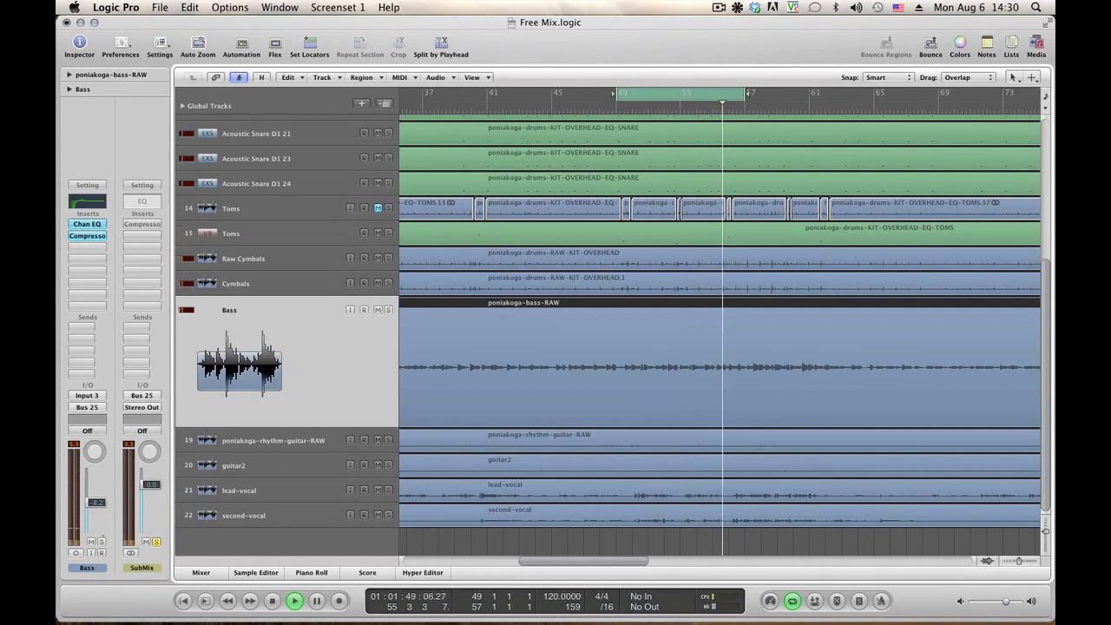
drag(96, 502, 97, 503)
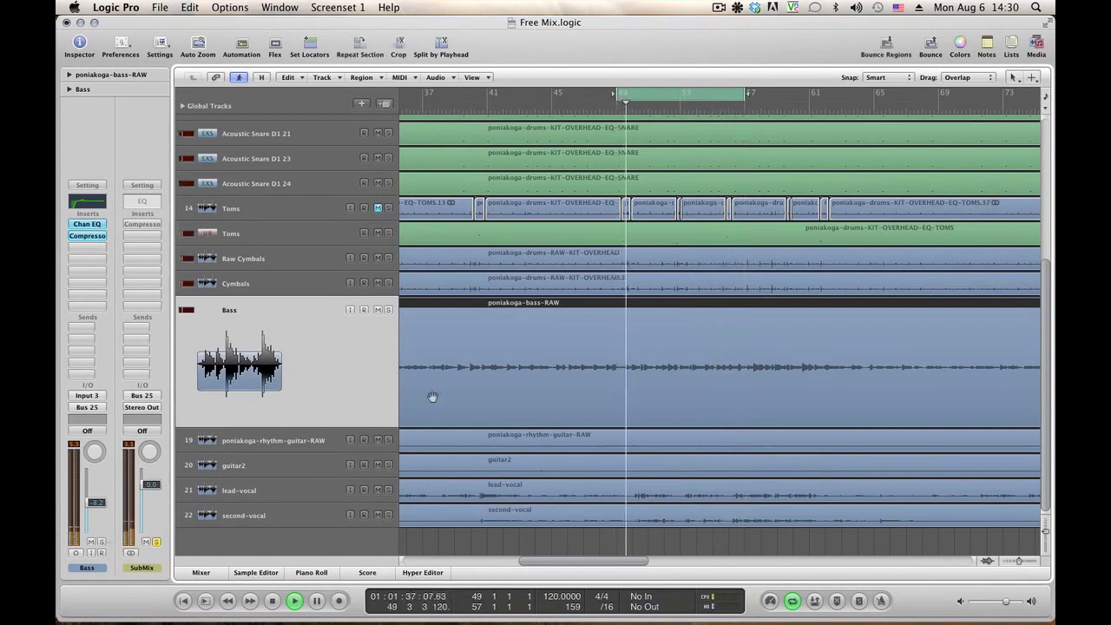
key(c)
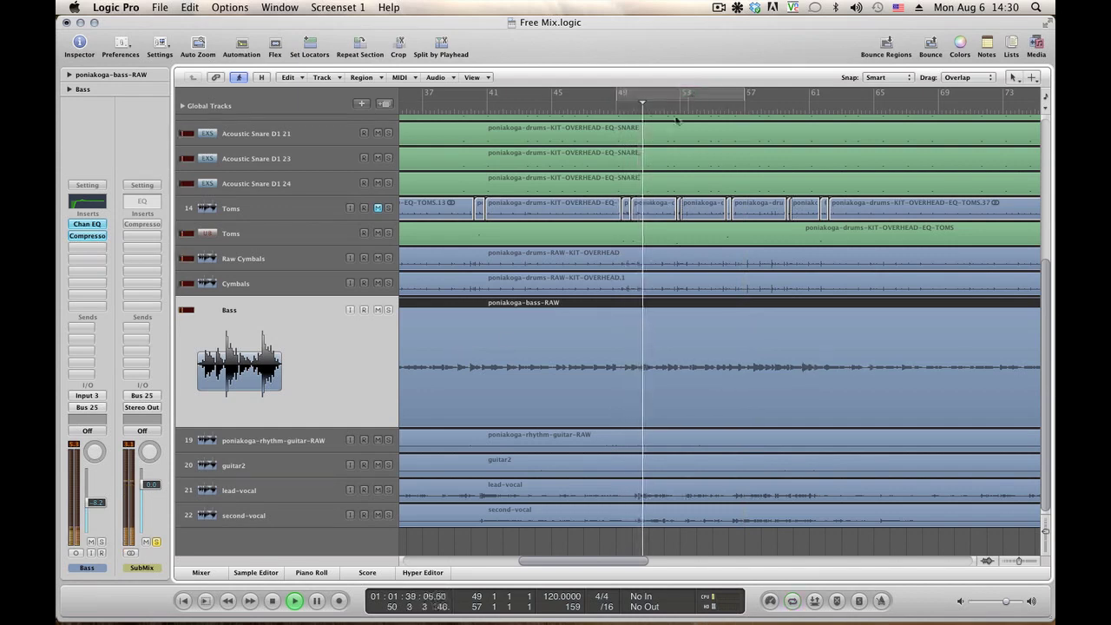
Open the Mixer with the Bass fader lowered to -10.2 dB and mute the Cymbals channel
click(200, 573)
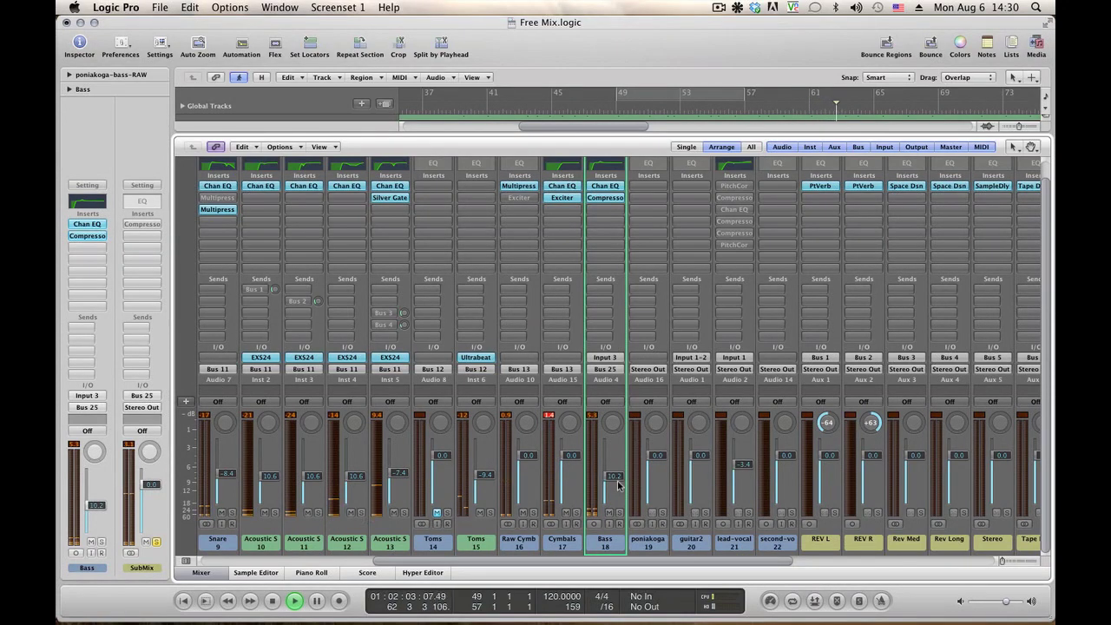
click(566, 512)
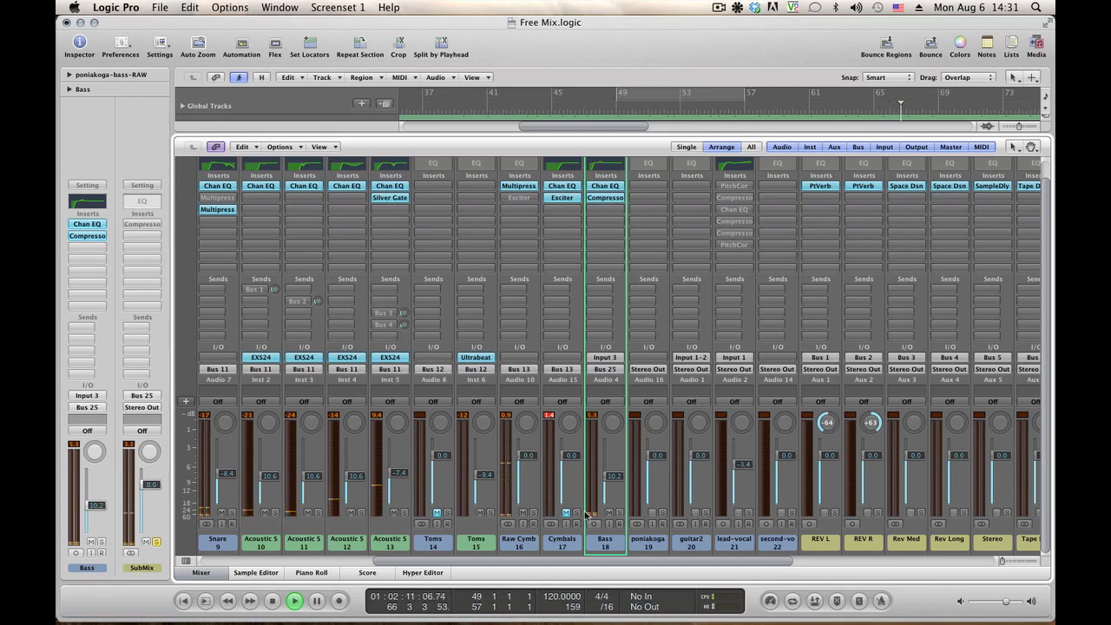
Solo the Drums aux, set the cycle range to bars 65 to 73 and play the drums briefly
drag(500, 562, 879, 553)
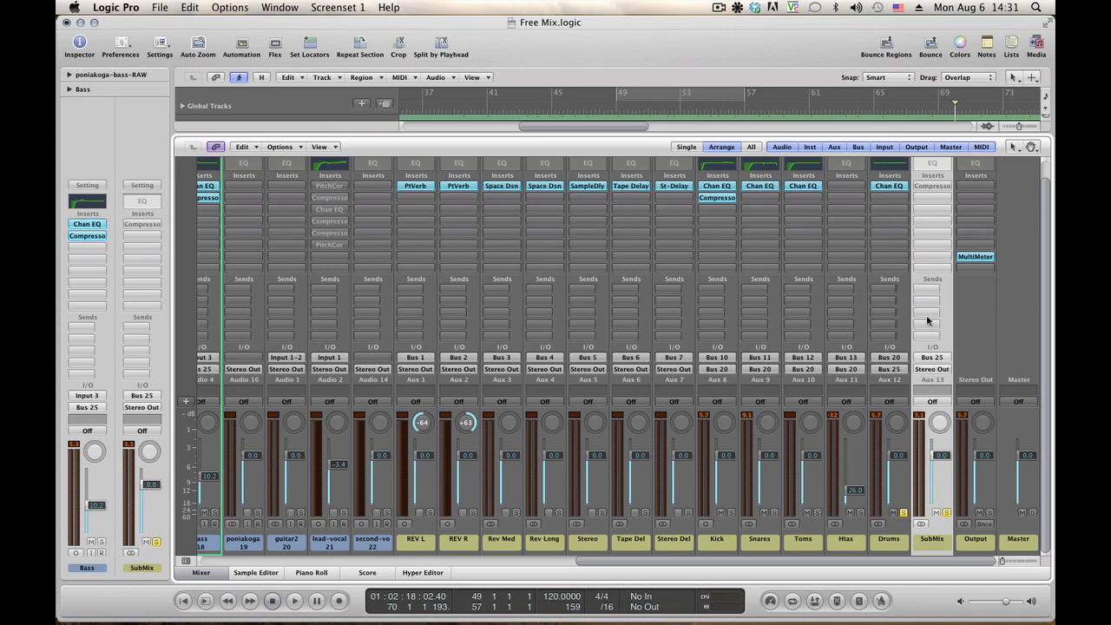
click(926, 106)
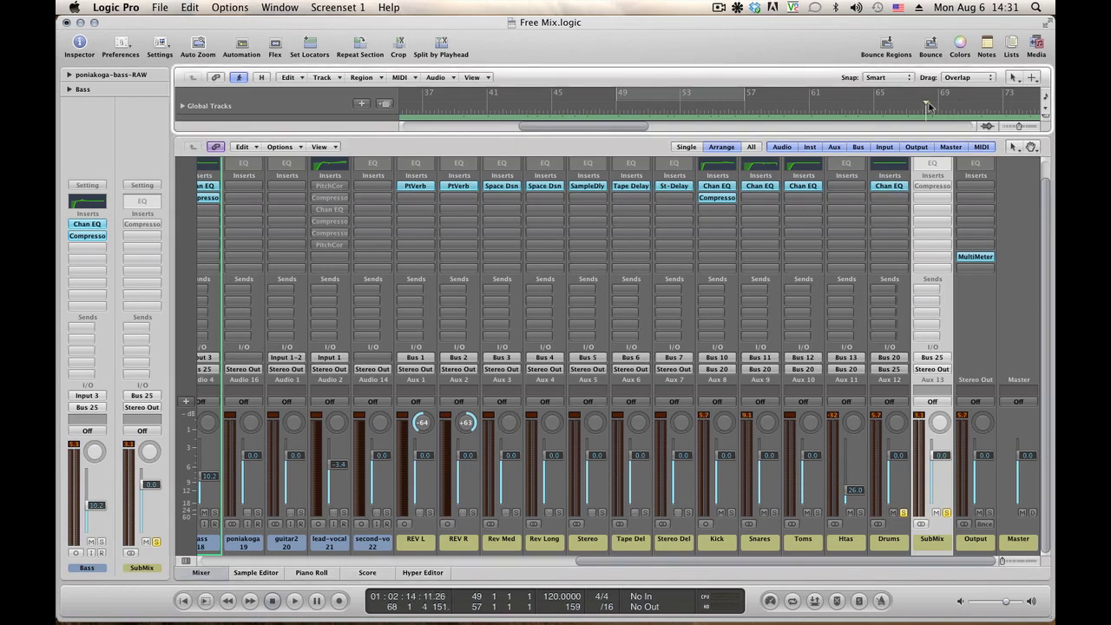
key(space)
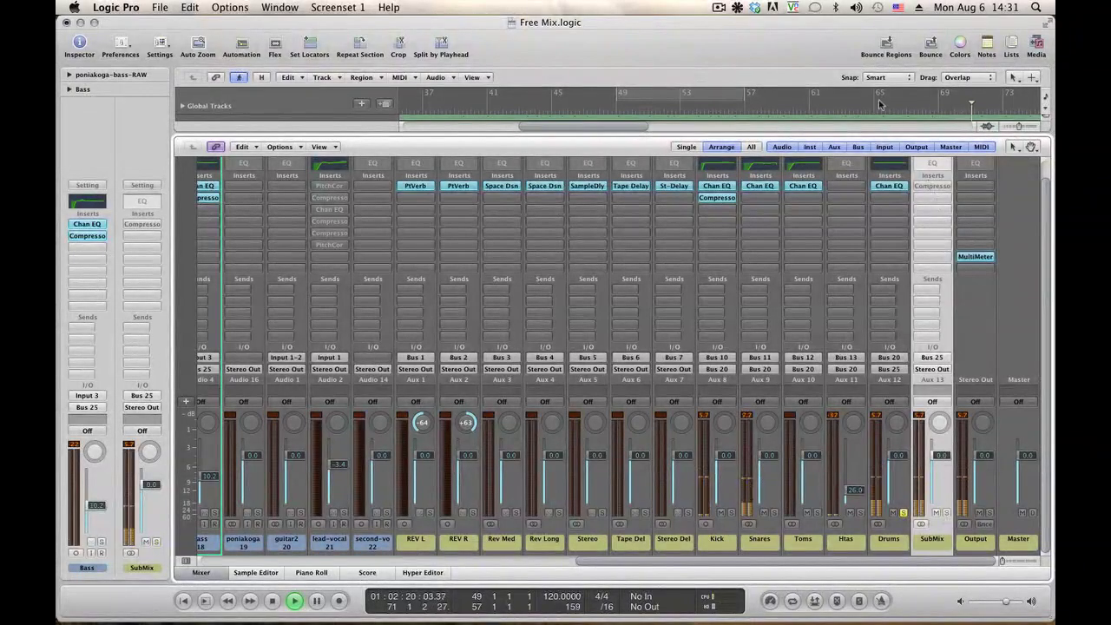
drag(880, 105, 955, 105)
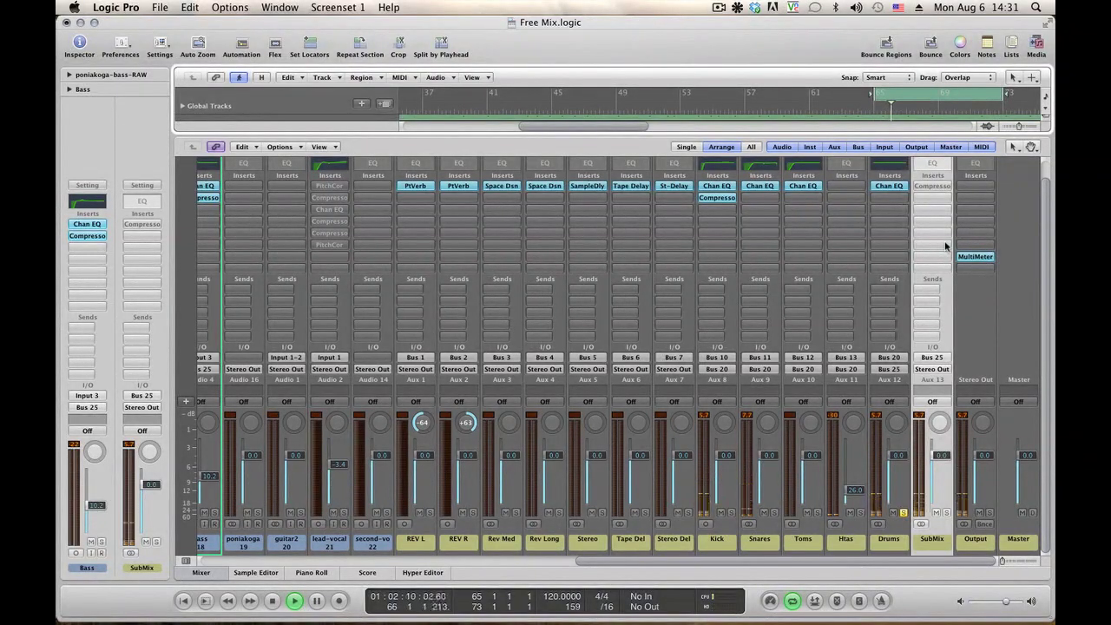
key(space)
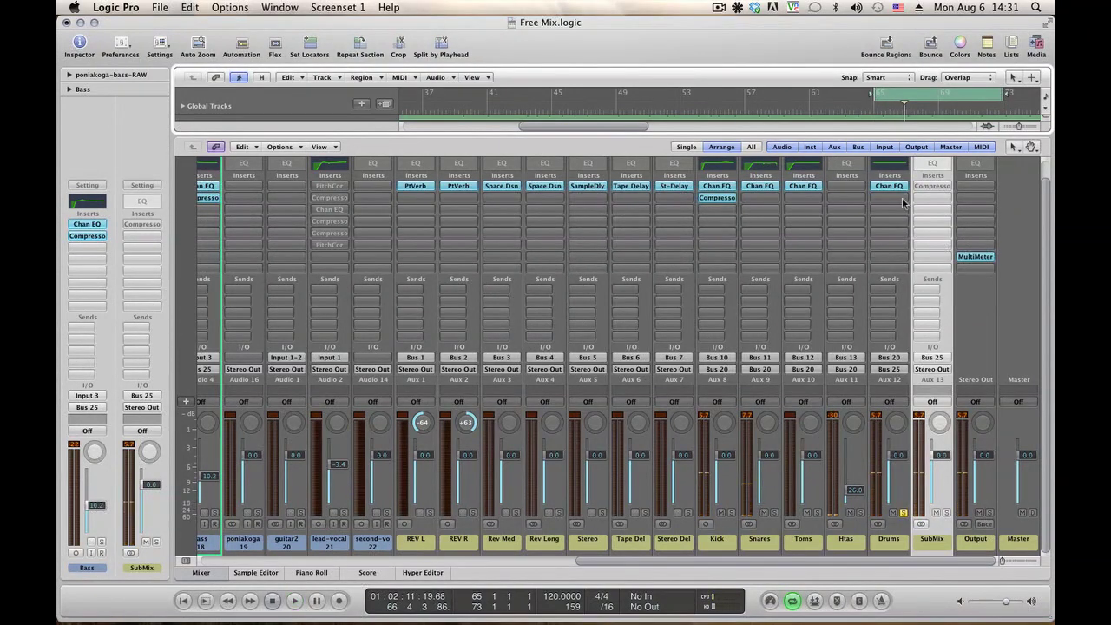
Insert a stereo Compressor on the Drums aux with 0 dB gain, VCA circuit type and a 2.0:1 ratio
click(903, 202)
mouse_move(894, 242)
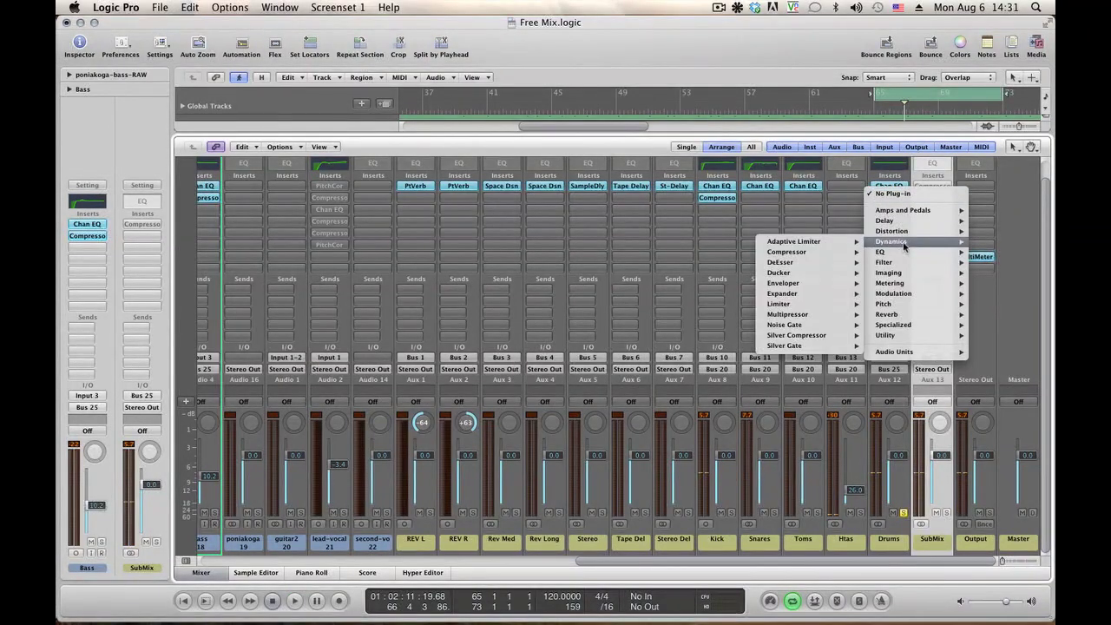
mouse_move(773, 253)
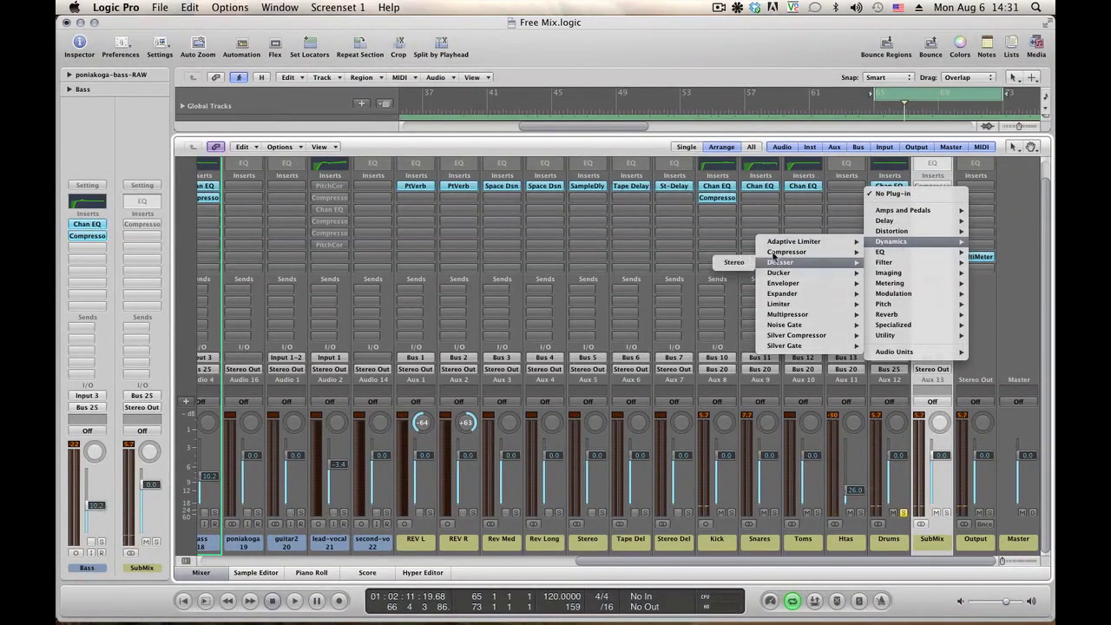
click(732, 252)
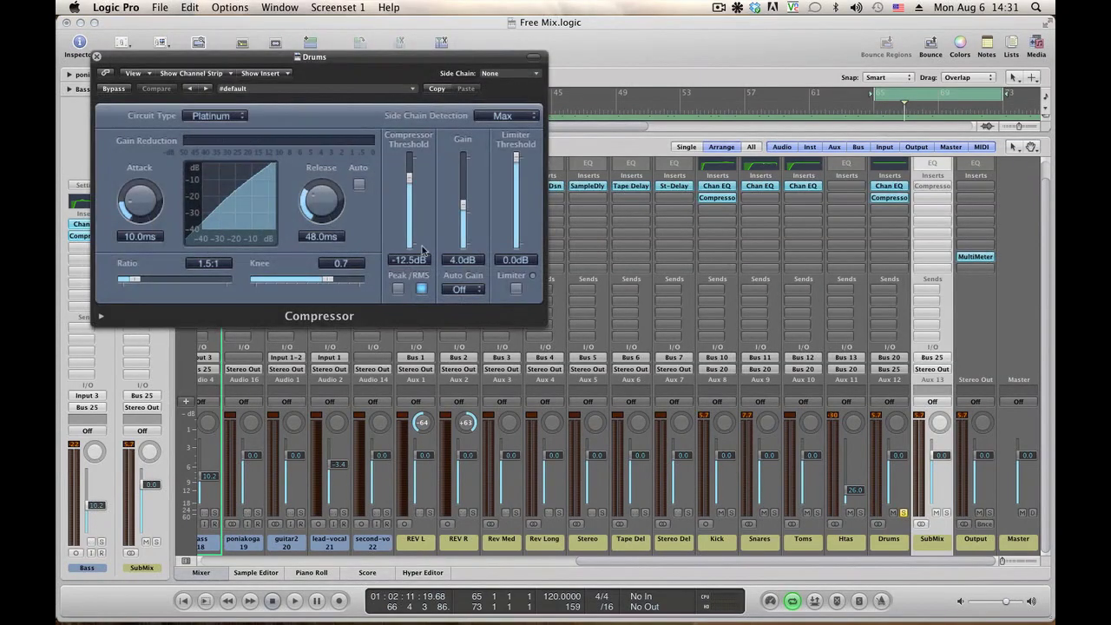
alt+click(463, 209)
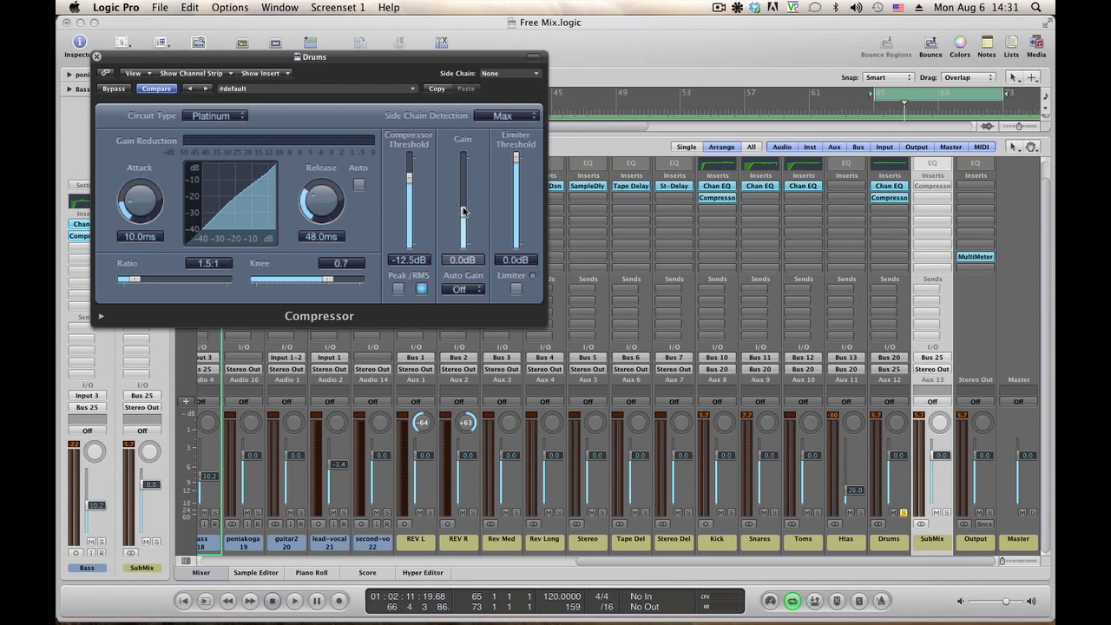
click(209, 117)
click(212, 150)
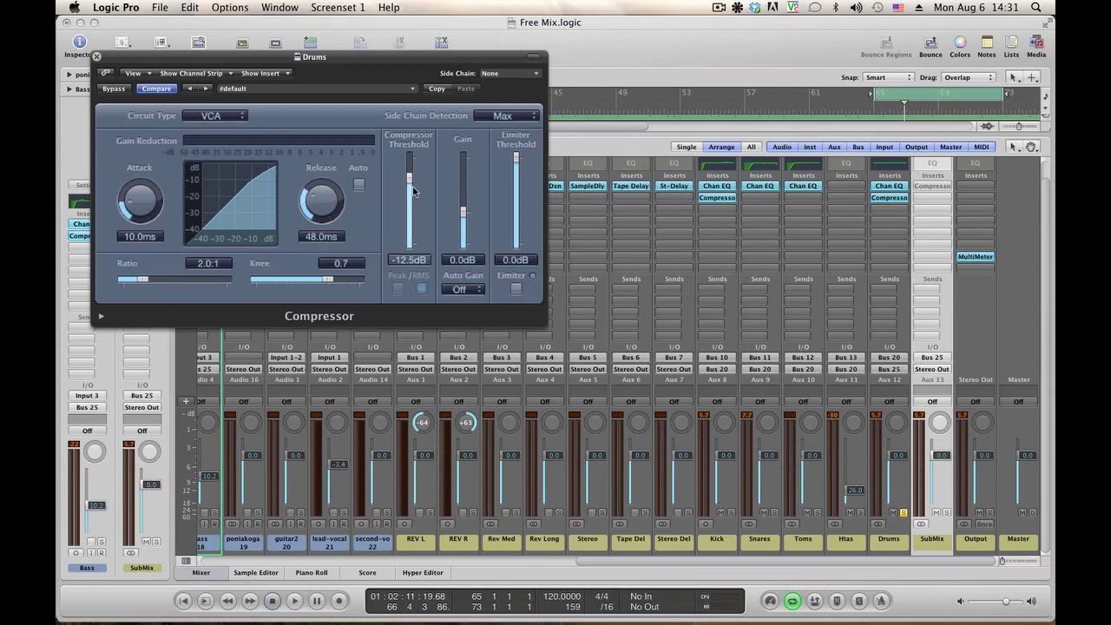
Start looped playback and set the Drums Compressor's threshold to -19.0 dB
key(space)
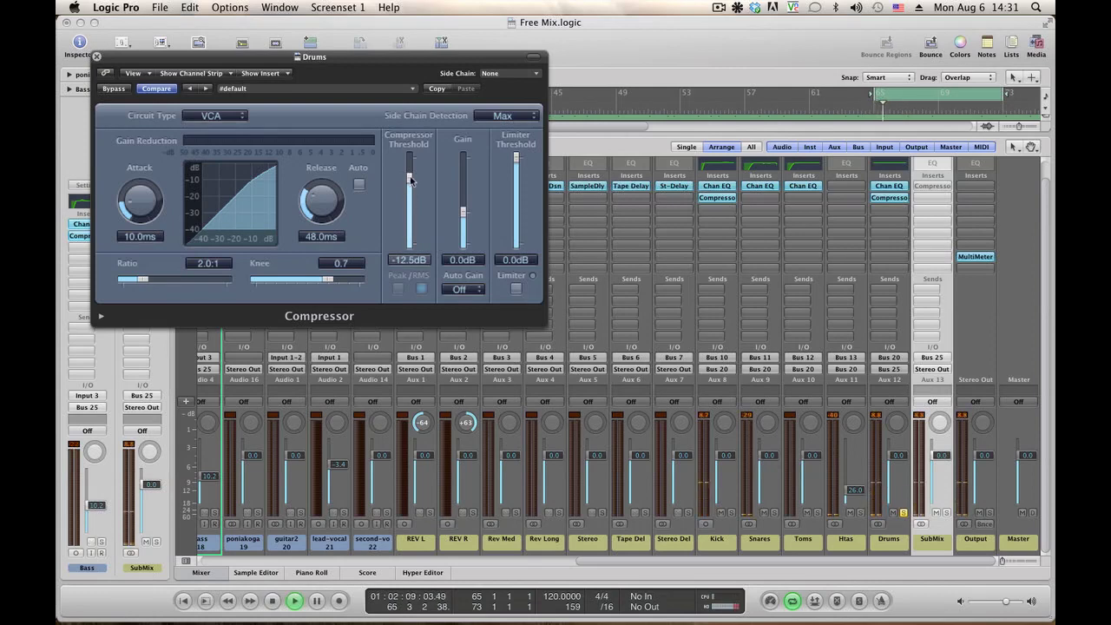
drag(411, 181, 412, 193)
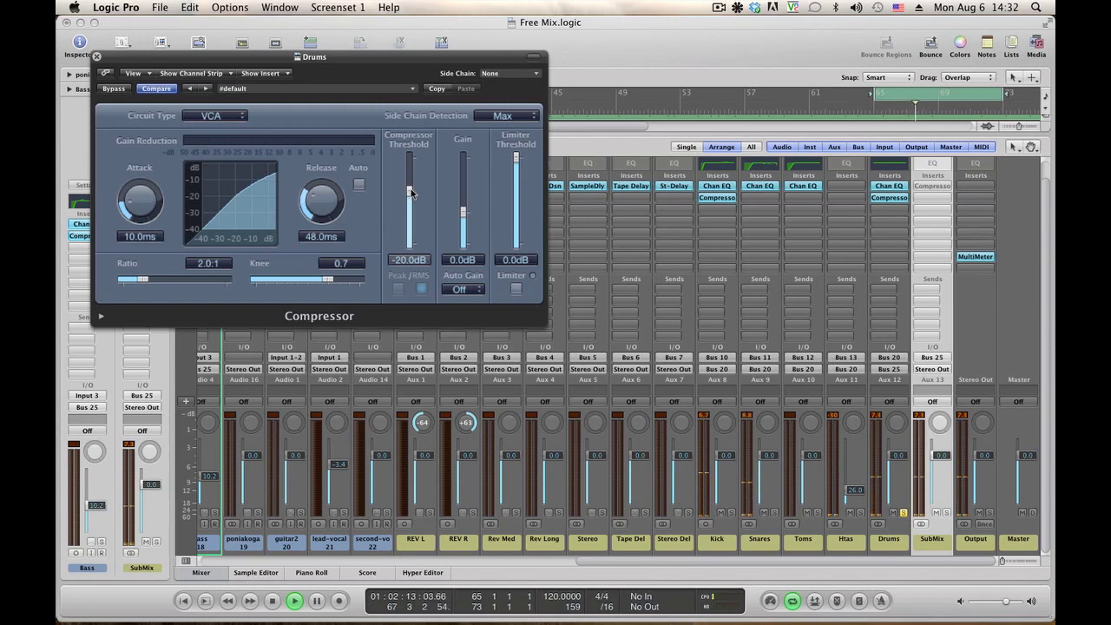
drag(412, 192, 412, 191)
drag(411, 191, 412, 191)
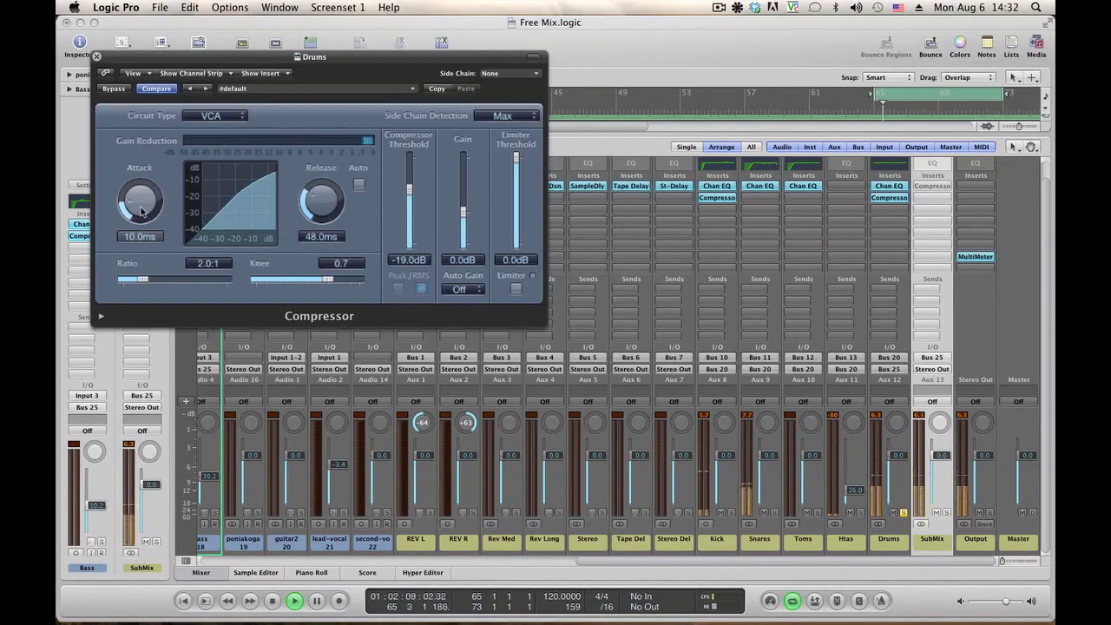
Set the Drums Compressor's release to 21.0 ms and attack to 11.5 ms, then stop playback
drag(321, 201, 320, 221)
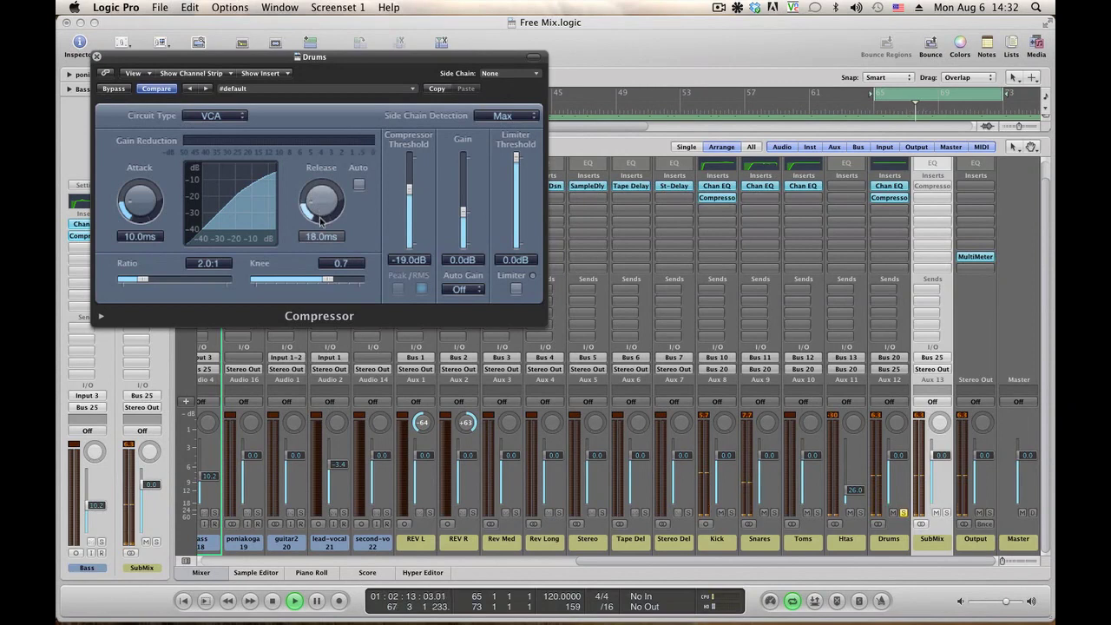
drag(321, 221, 321, 217)
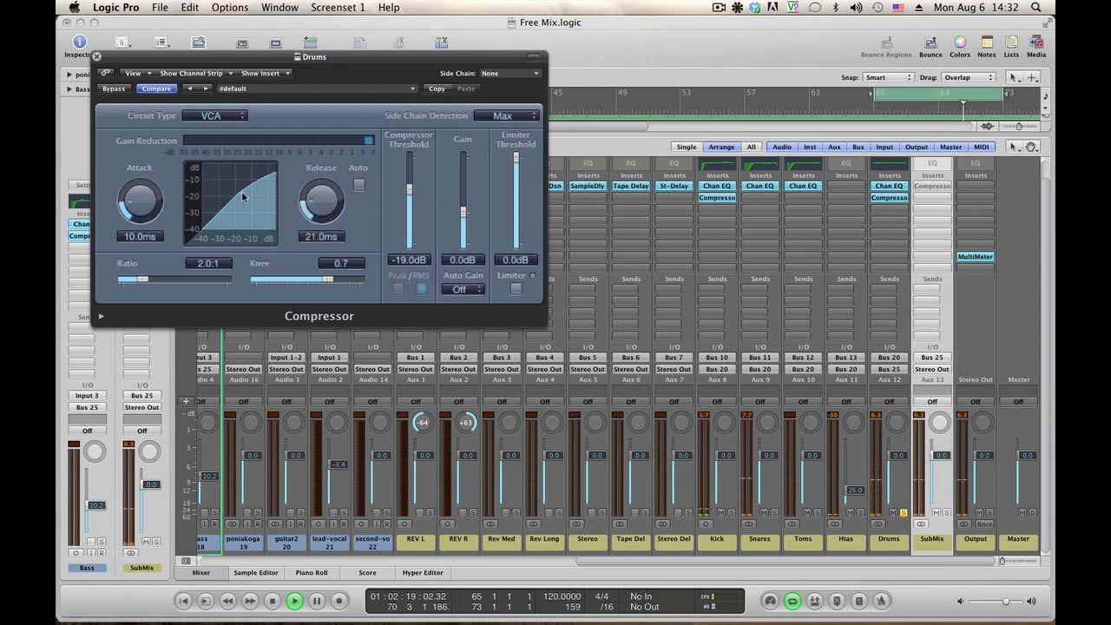
key(space)
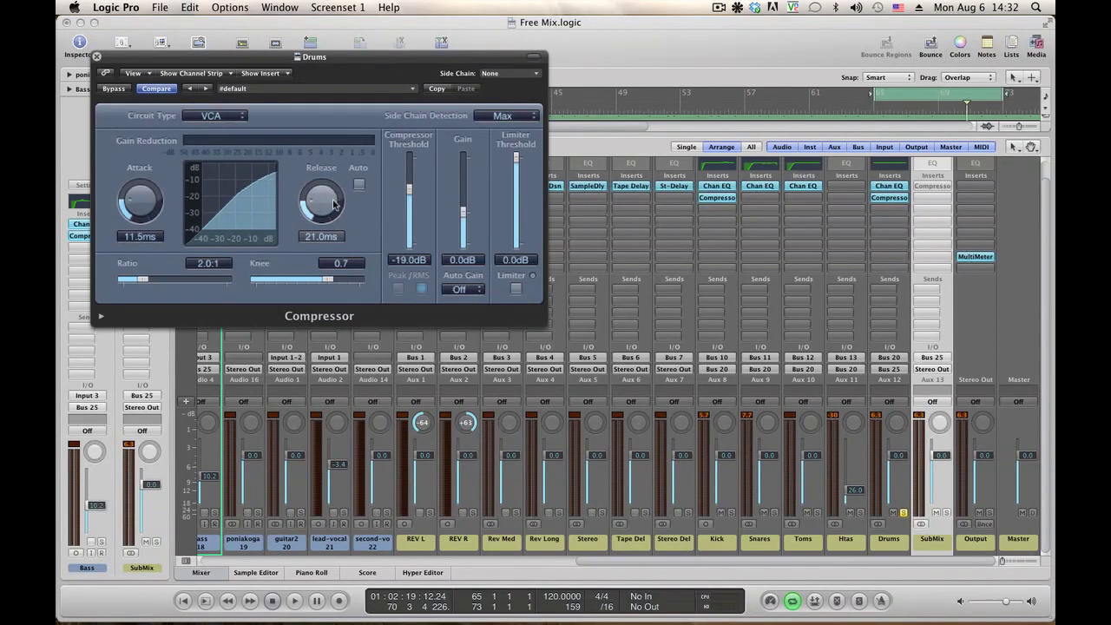
Play the drum loop and compare it with the Drums Compressor bypassed and active, leaving it active
key(space)
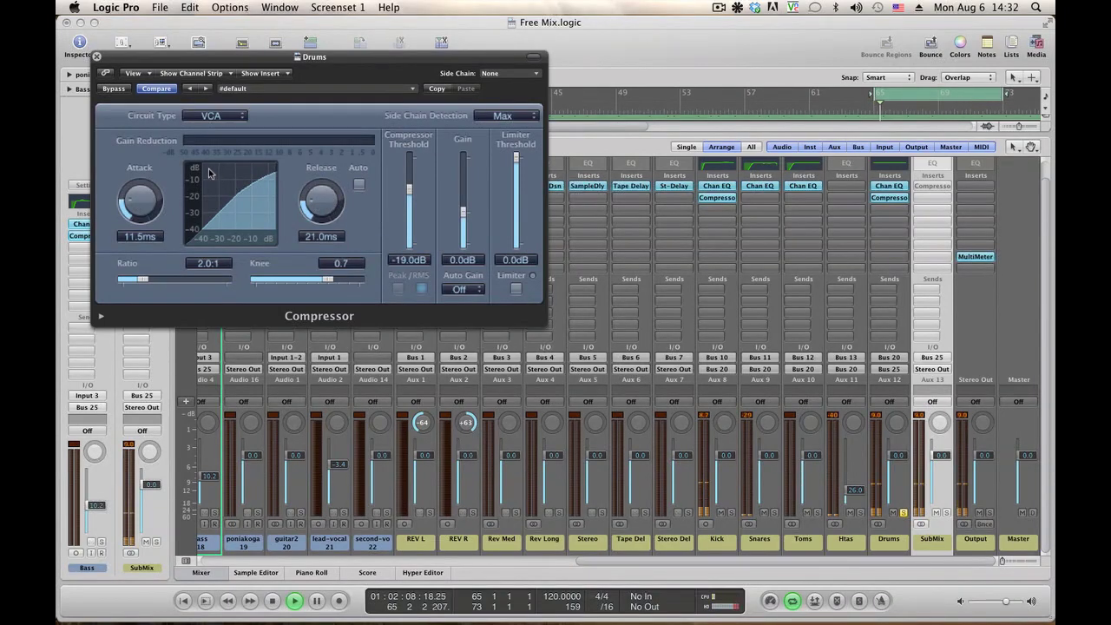
click(113, 89)
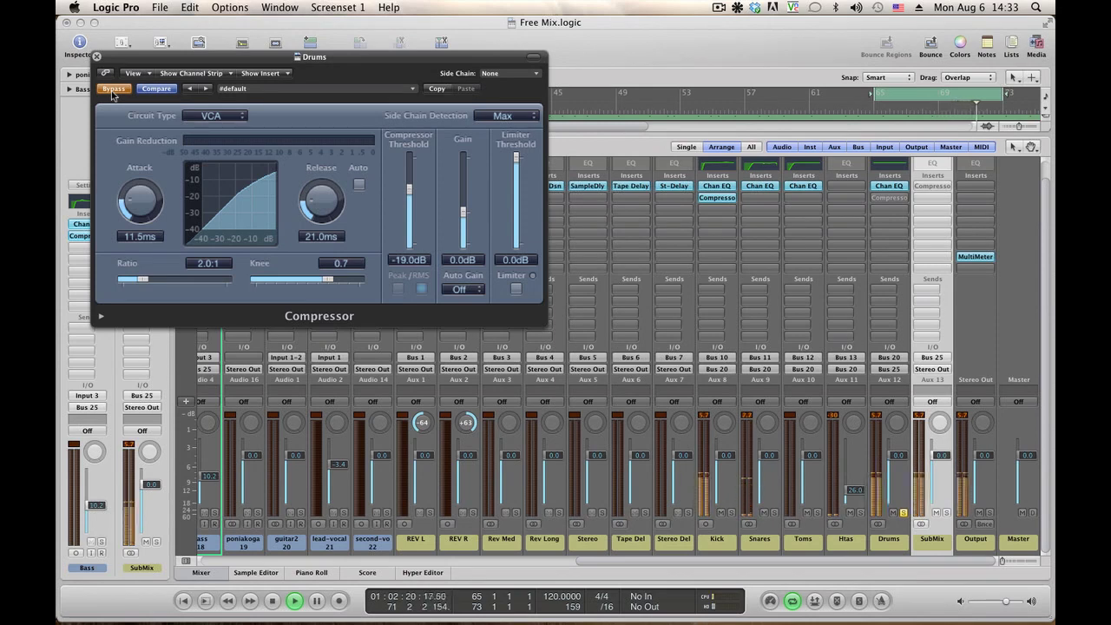
click(112, 91)
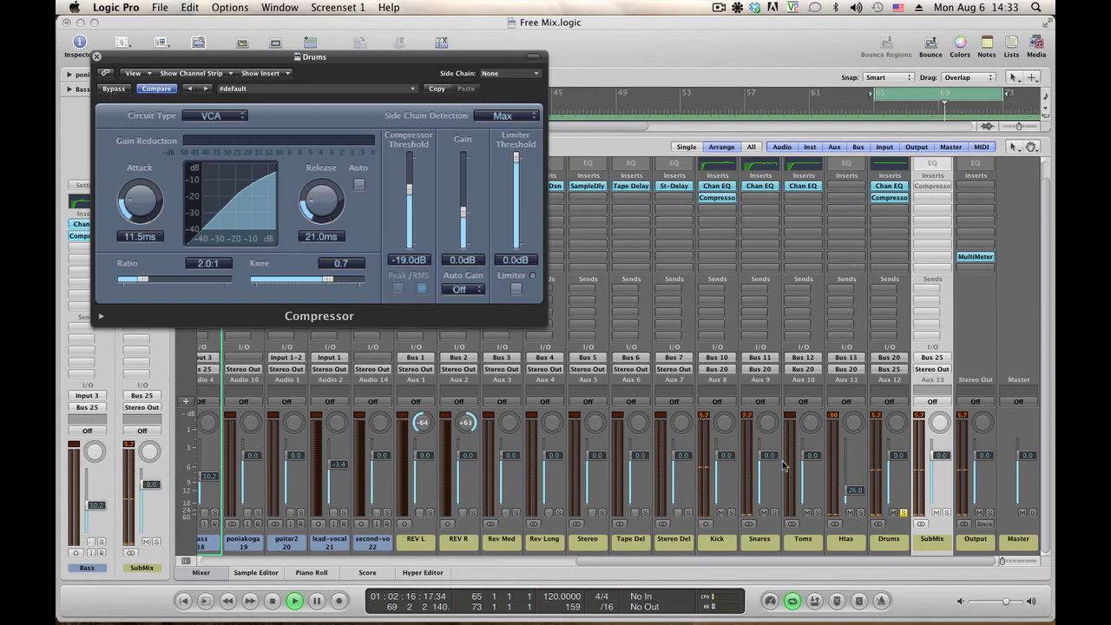
Solo the SubMix aux instead of Drums and close the Drums Compressor window
click(946, 513)
click(903, 513)
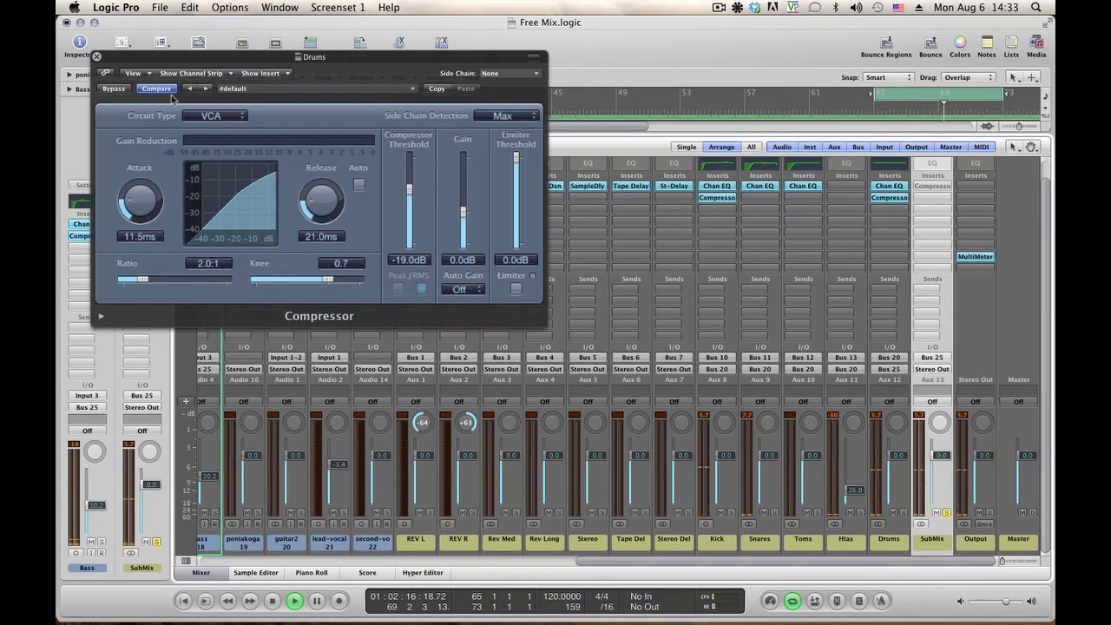
click(97, 57)
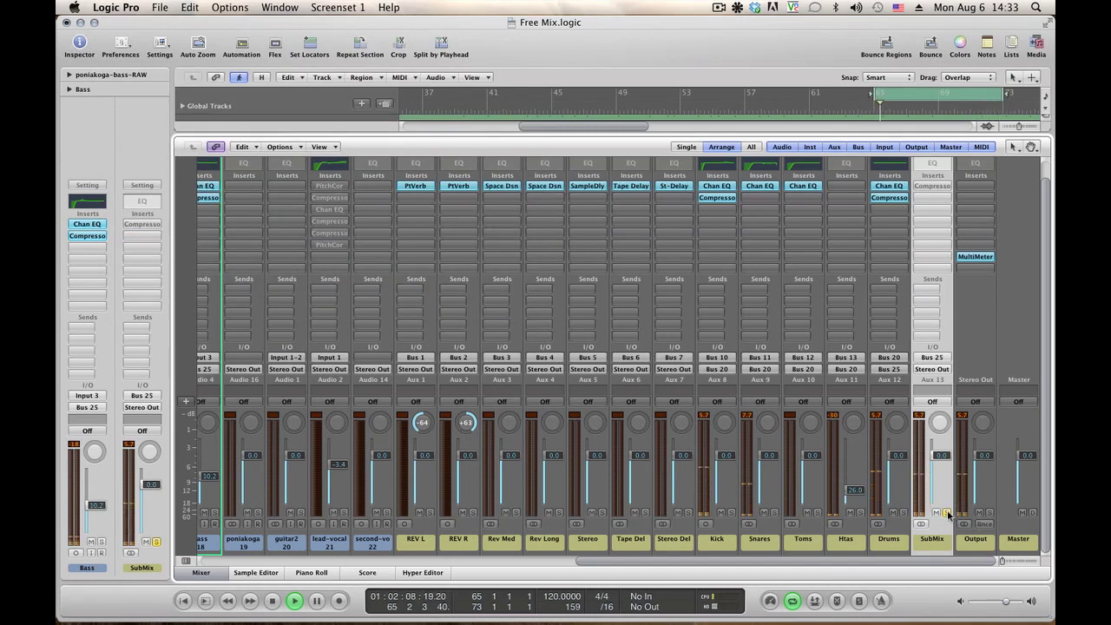
Stop playback with the cycle turned off and close the Mixer to return to the arrangement
key(c)
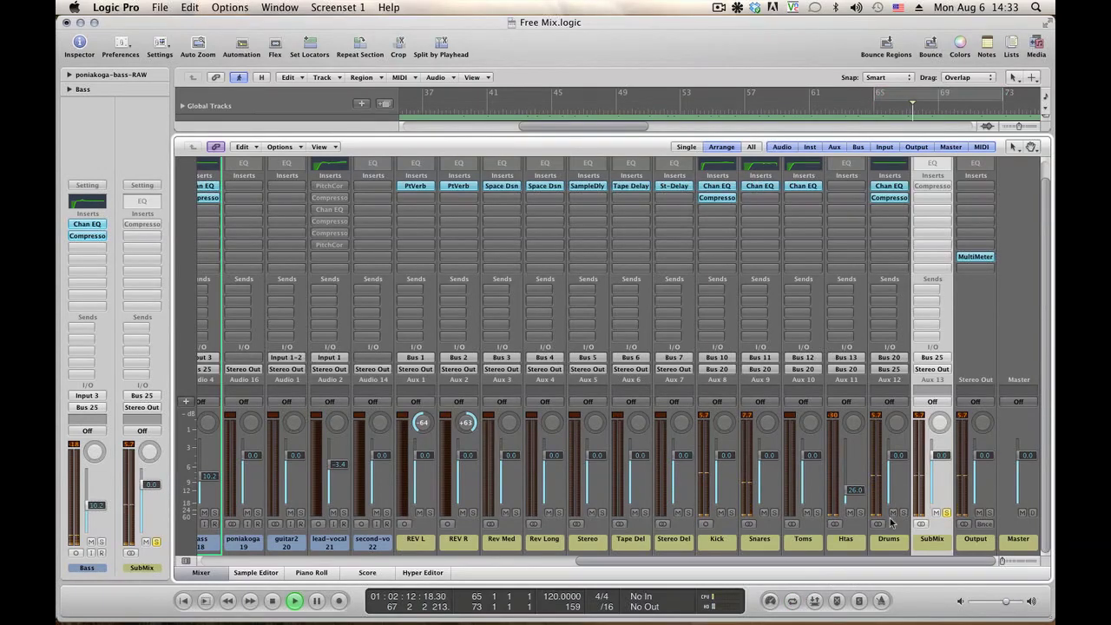
key(space)
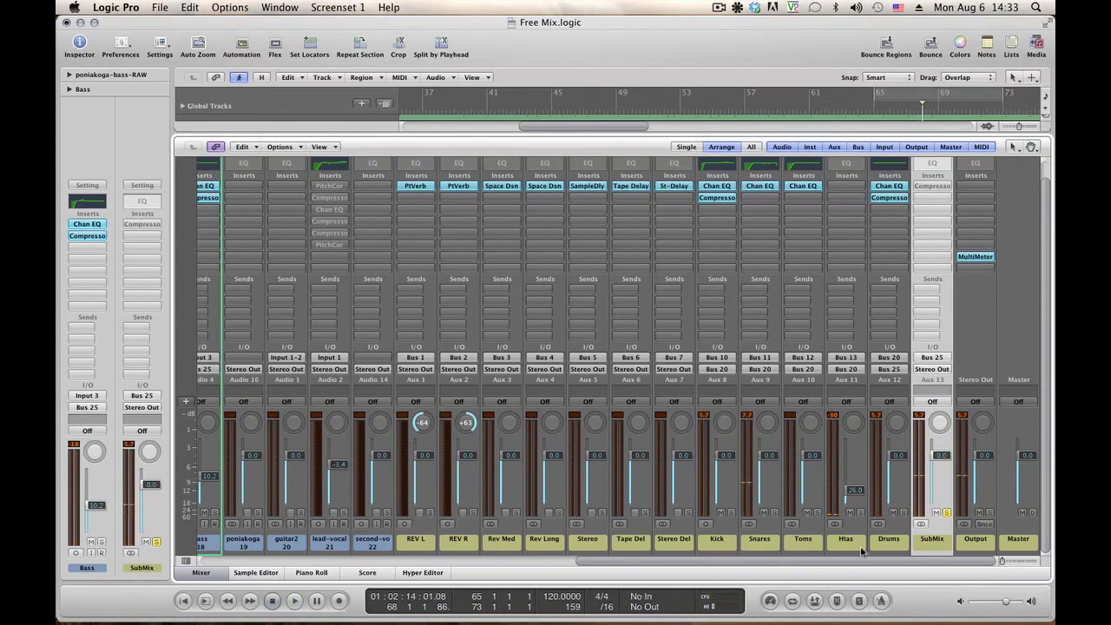
drag(826, 560, 448, 572)
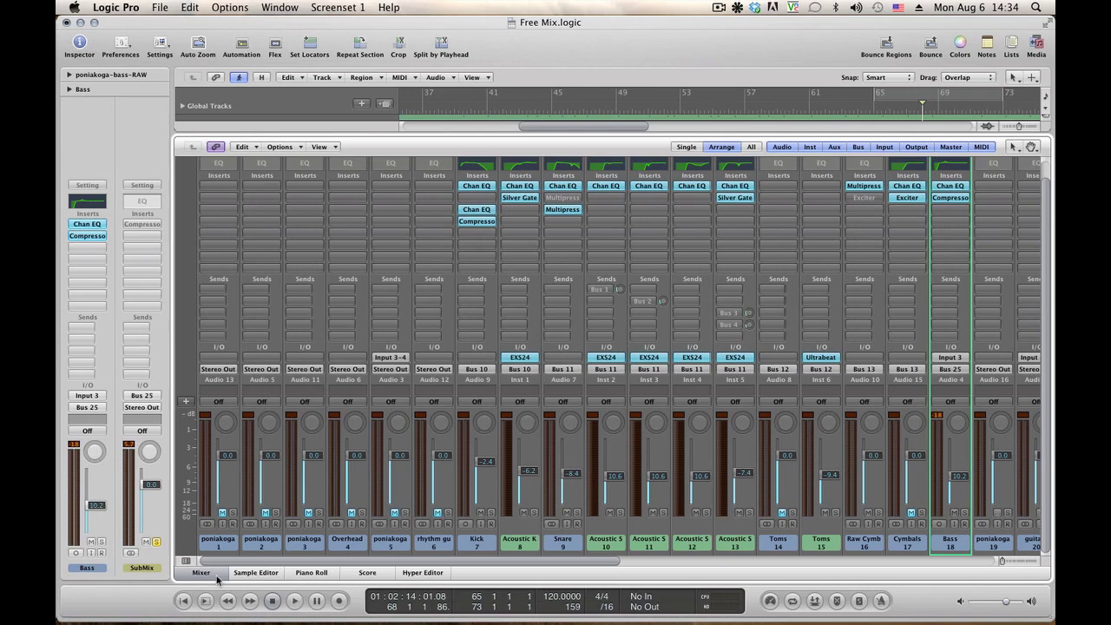
key(x)
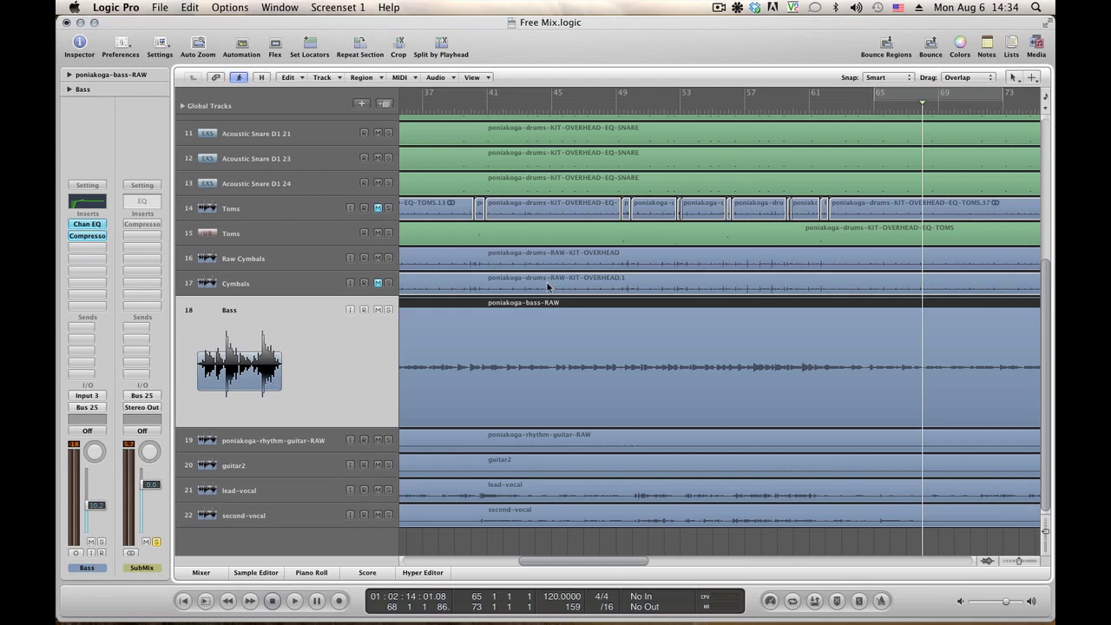
Show the Mixer, select the Drums aux and inspect its Channel EQ, closing the EQ window when done
scroll(547, 287, up, 6)
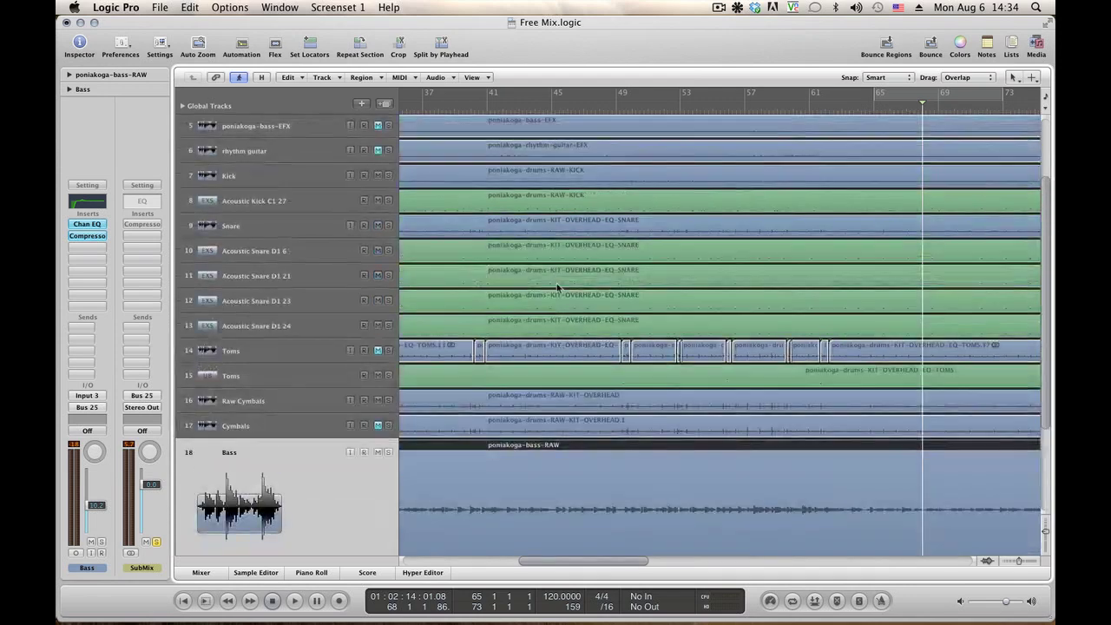
click(566, 249)
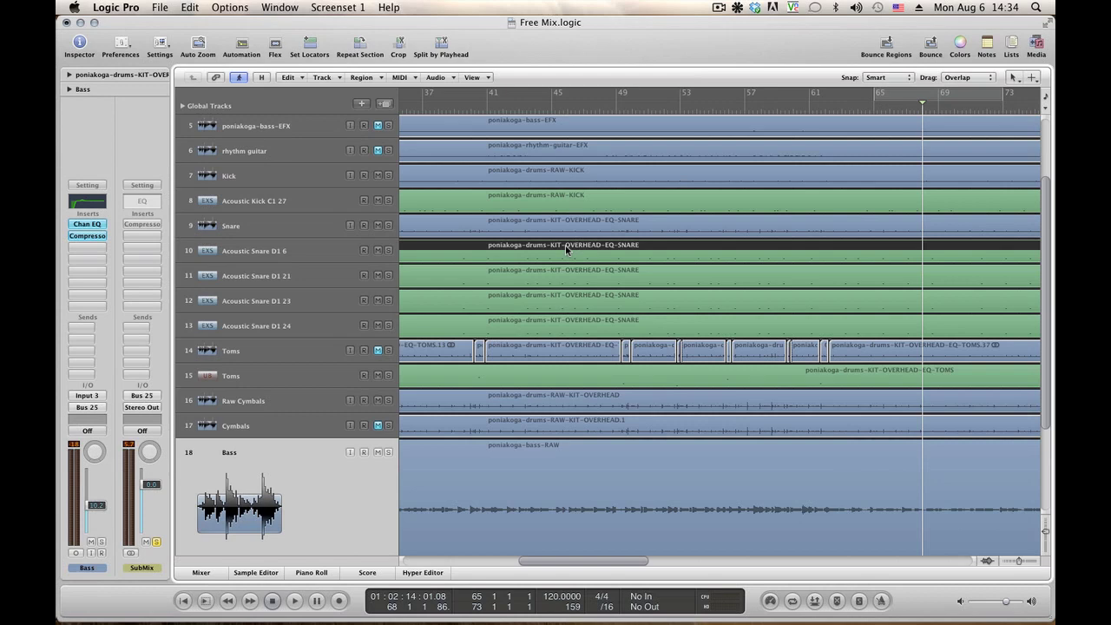
click(212, 576)
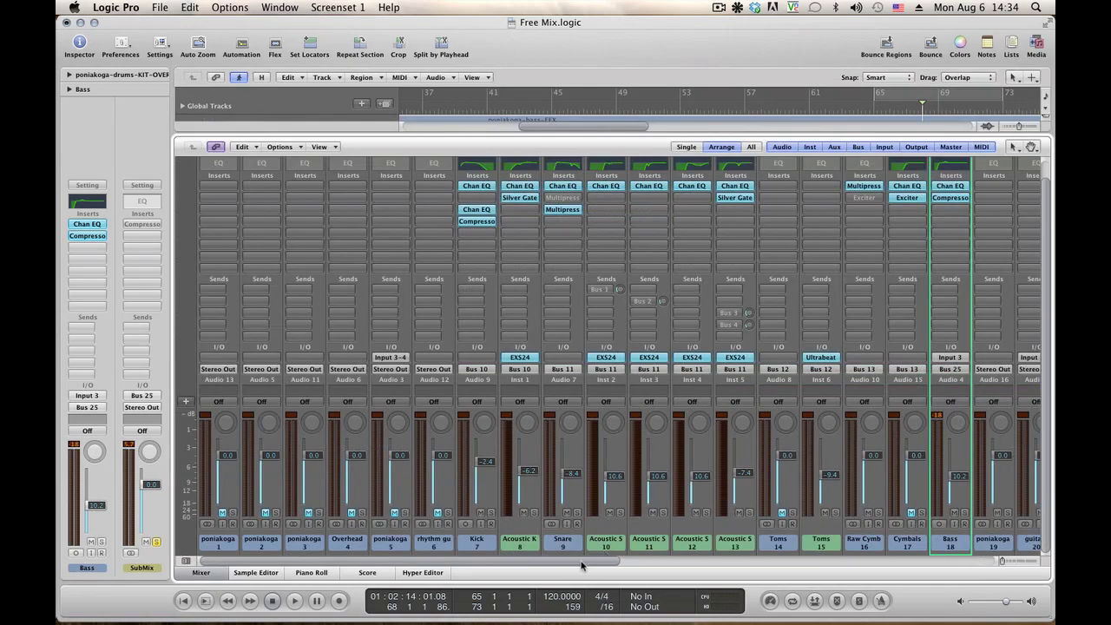
scroll(620, 544, left, 3)
drag(719, 547, 935, 544)
click(935, 540)
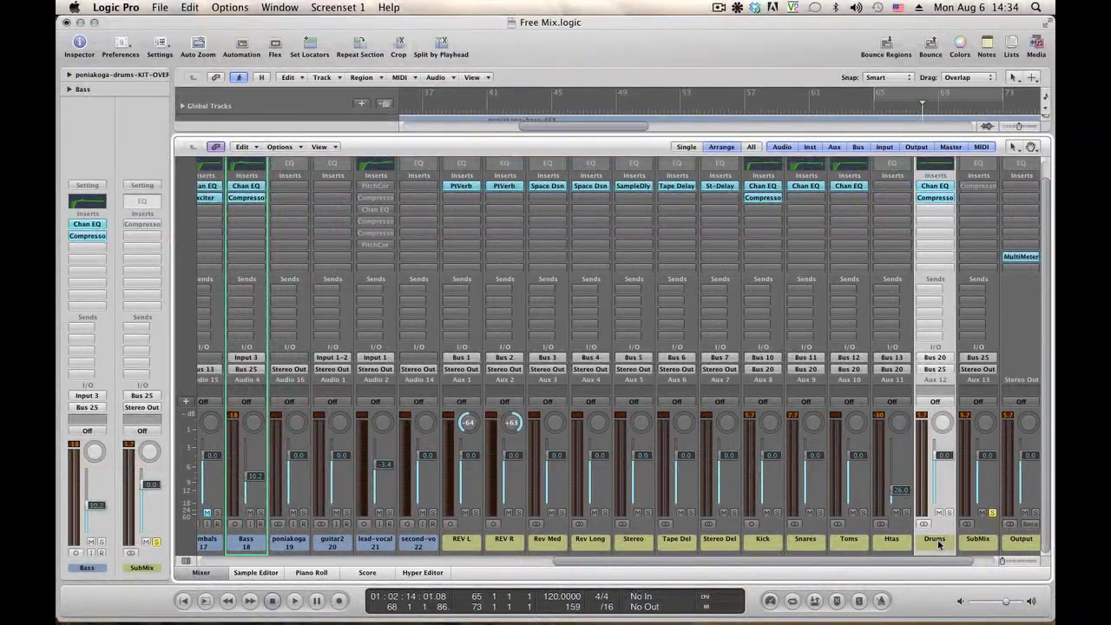
click(938, 189)
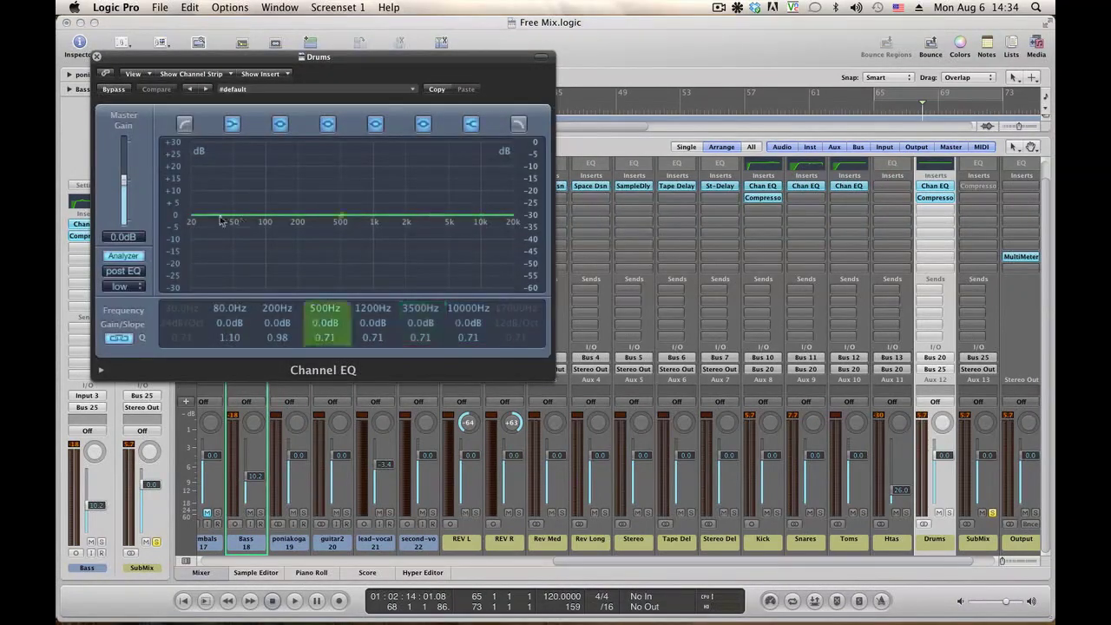
click(96, 56)
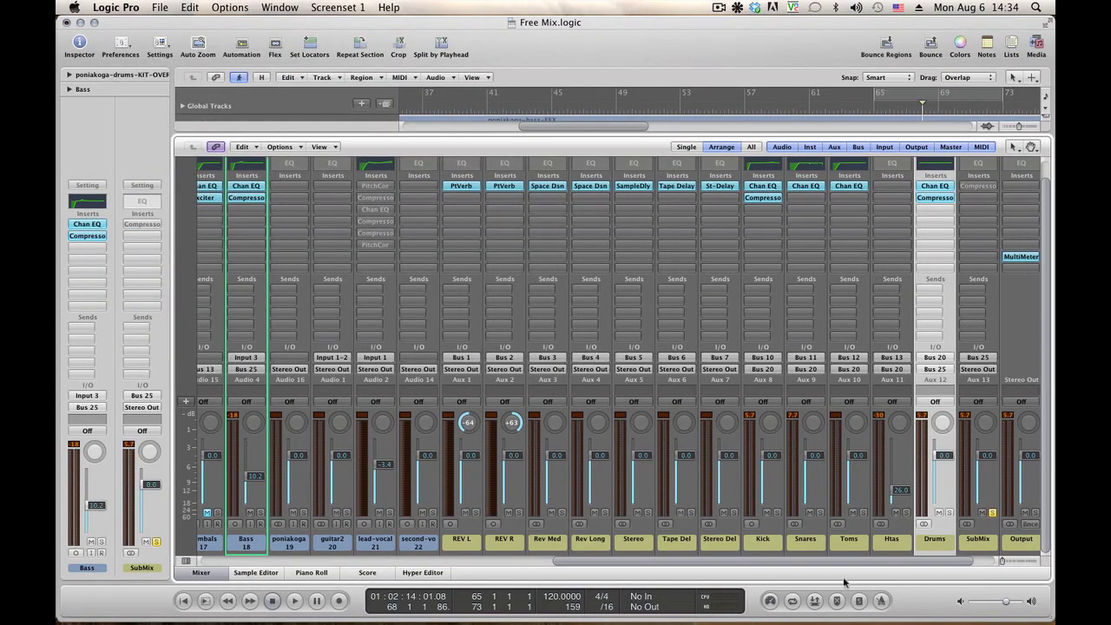
Review the Bass channel's Channel EQ and Compressor settings, closing each plug-in window after viewing it
drag(838, 570, 404, 566)
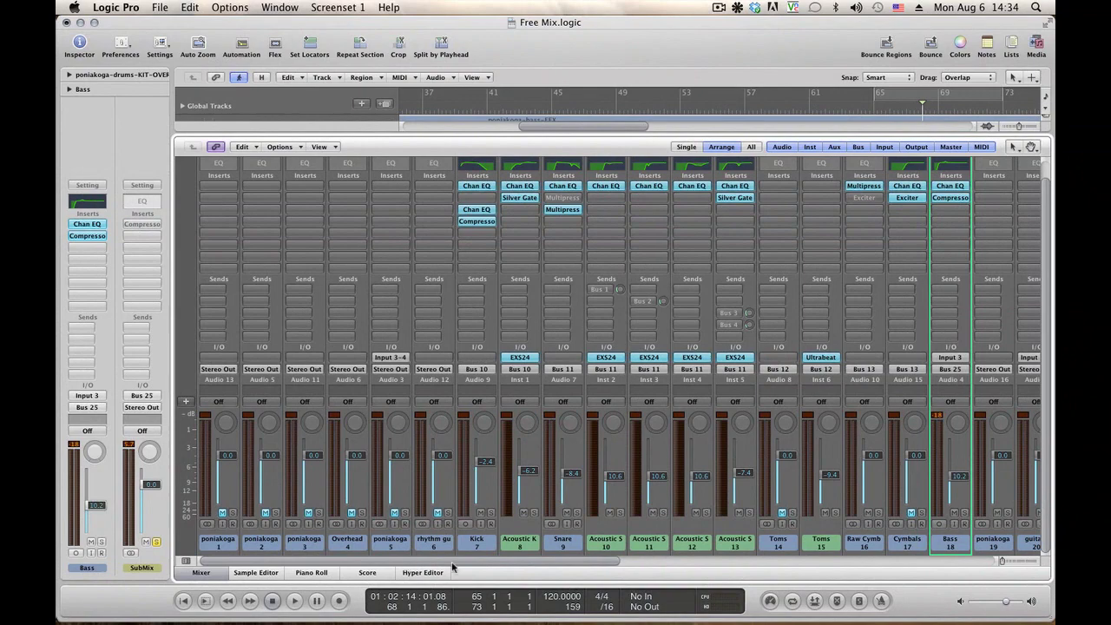
click(951, 186)
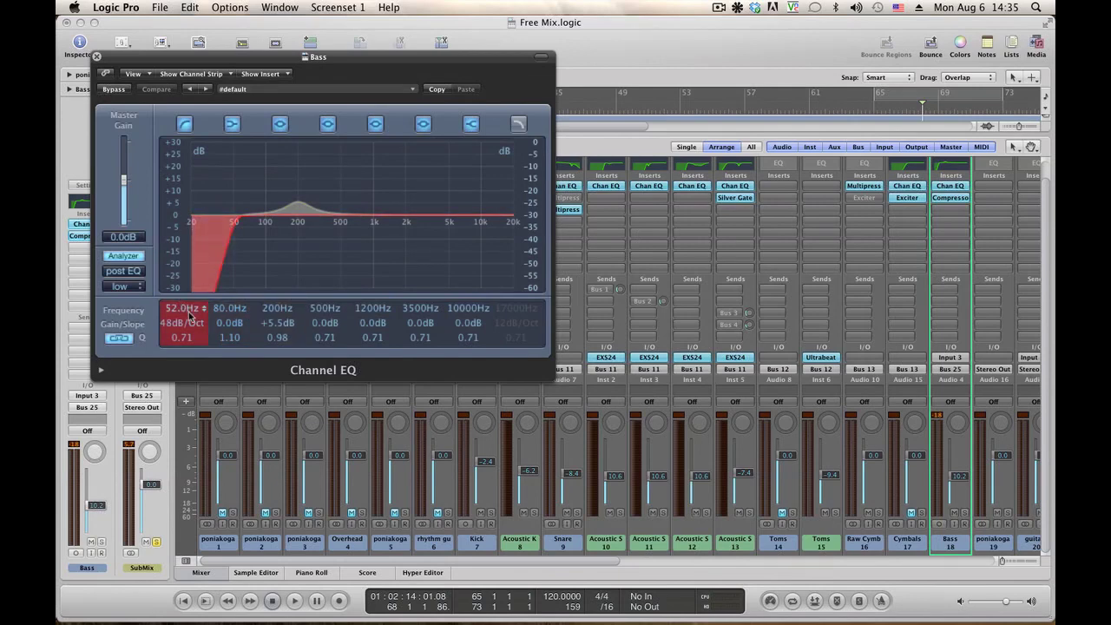
click(98, 59)
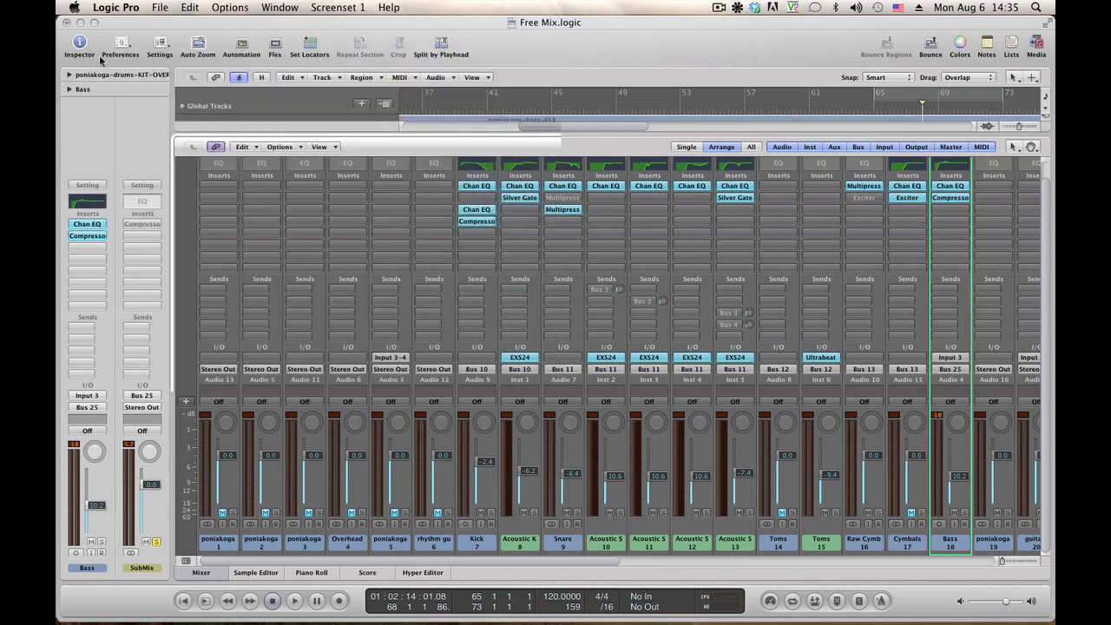
click(953, 199)
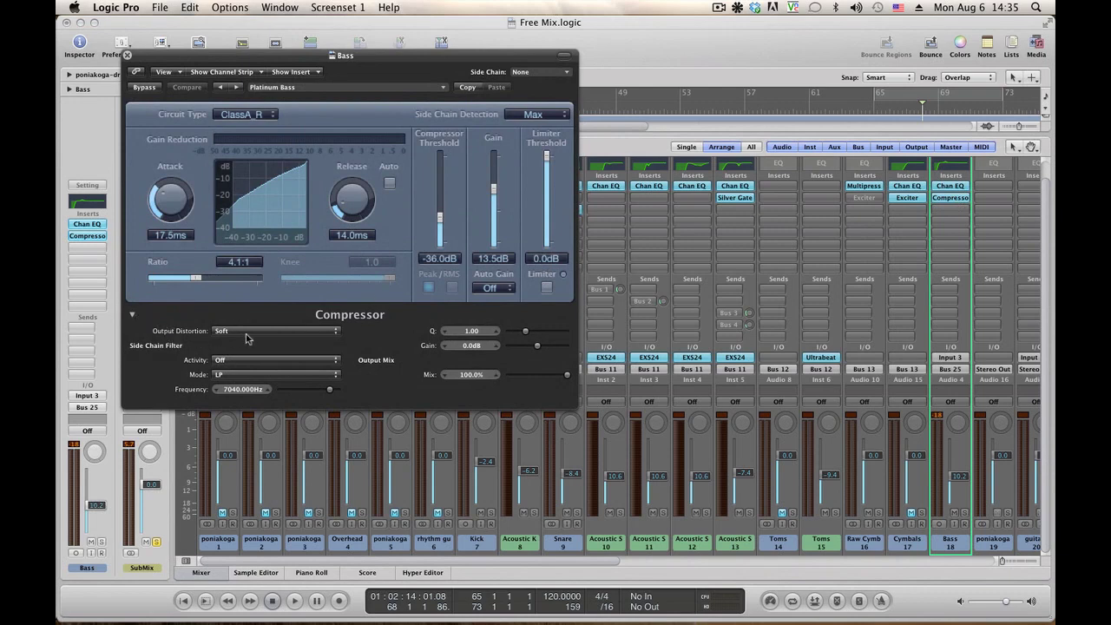
click(133, 316)
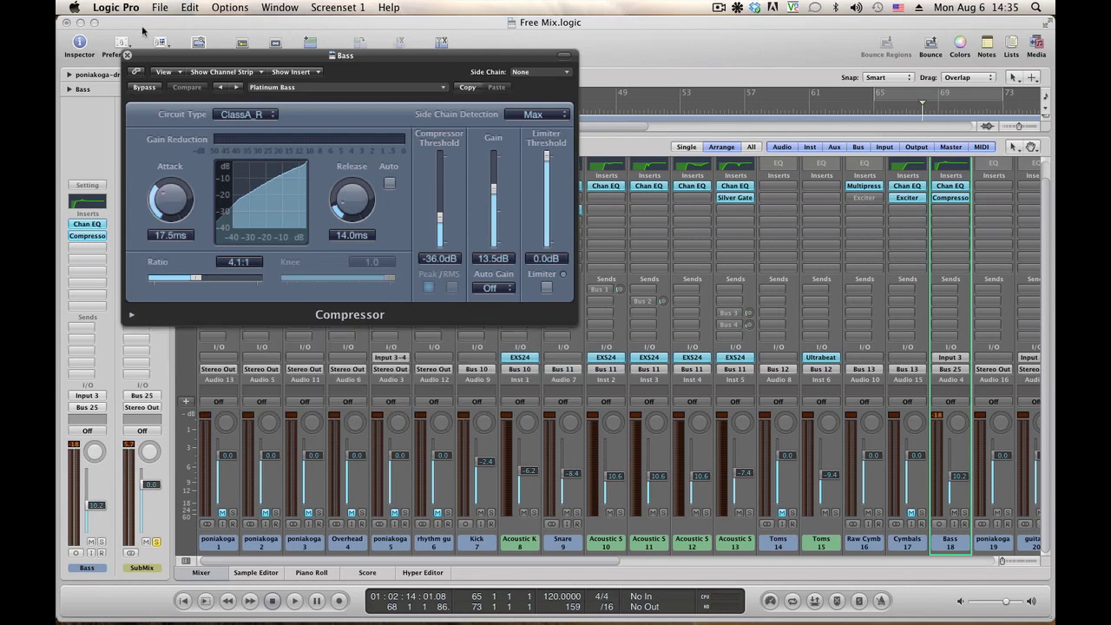
click(128, 56)
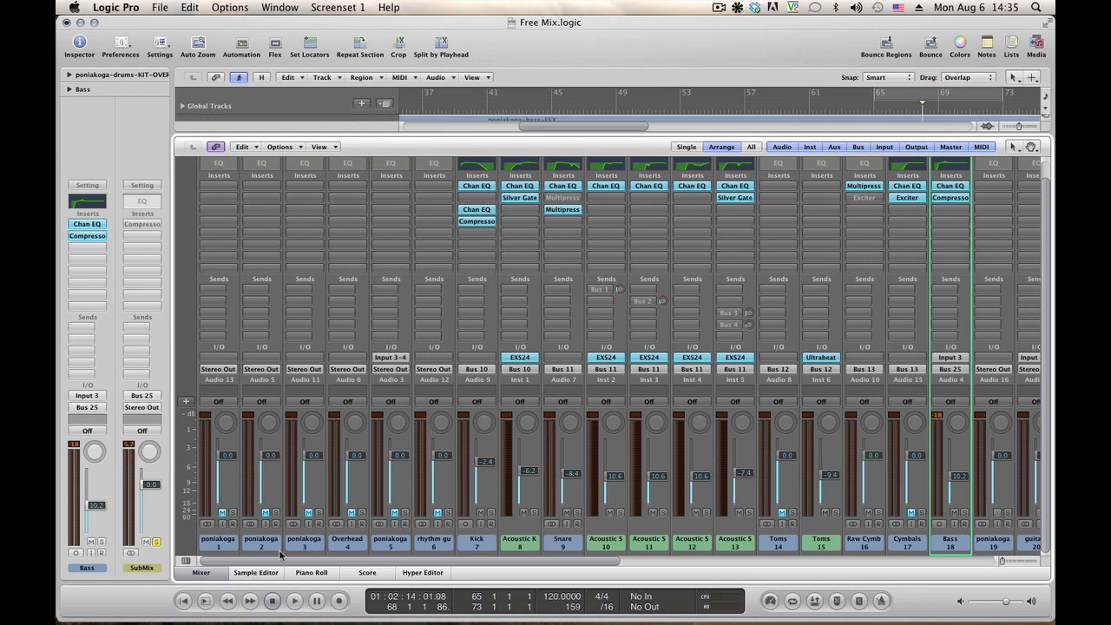
Turn off solo on the SubMix aux and close the Mixer to return to the arrangement
drag(276, 562, 693, 547)
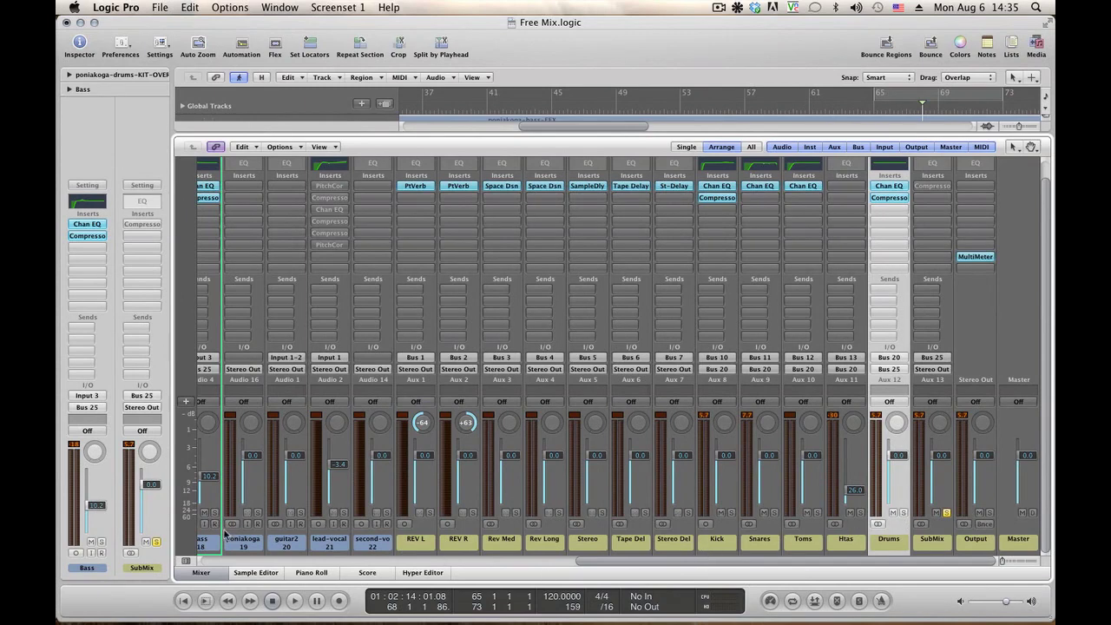
click(157, 543)
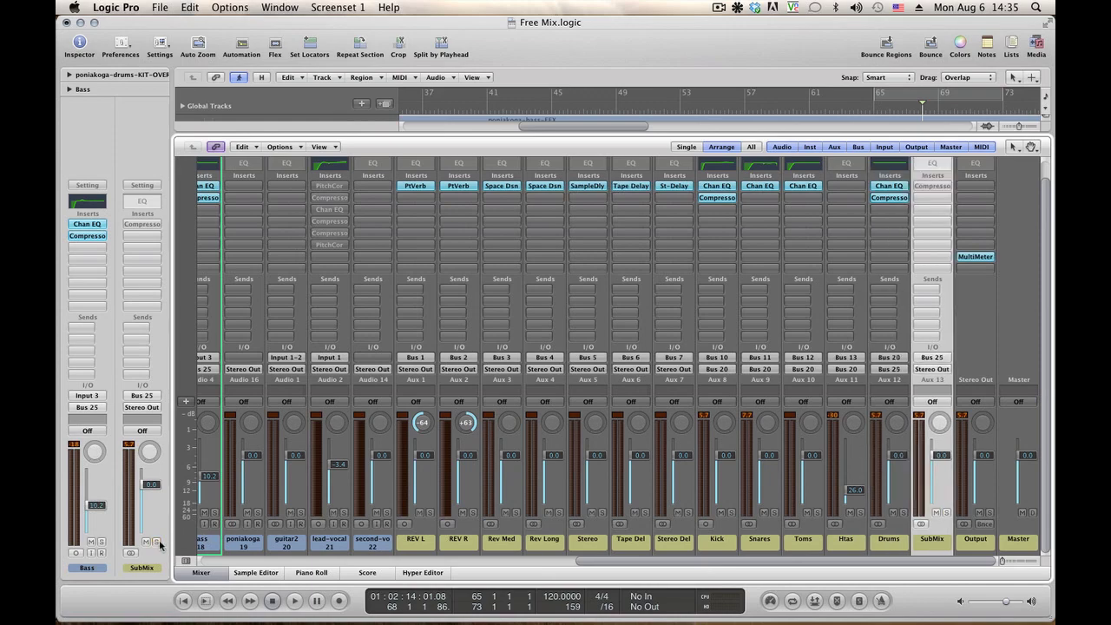
click(203, 573)
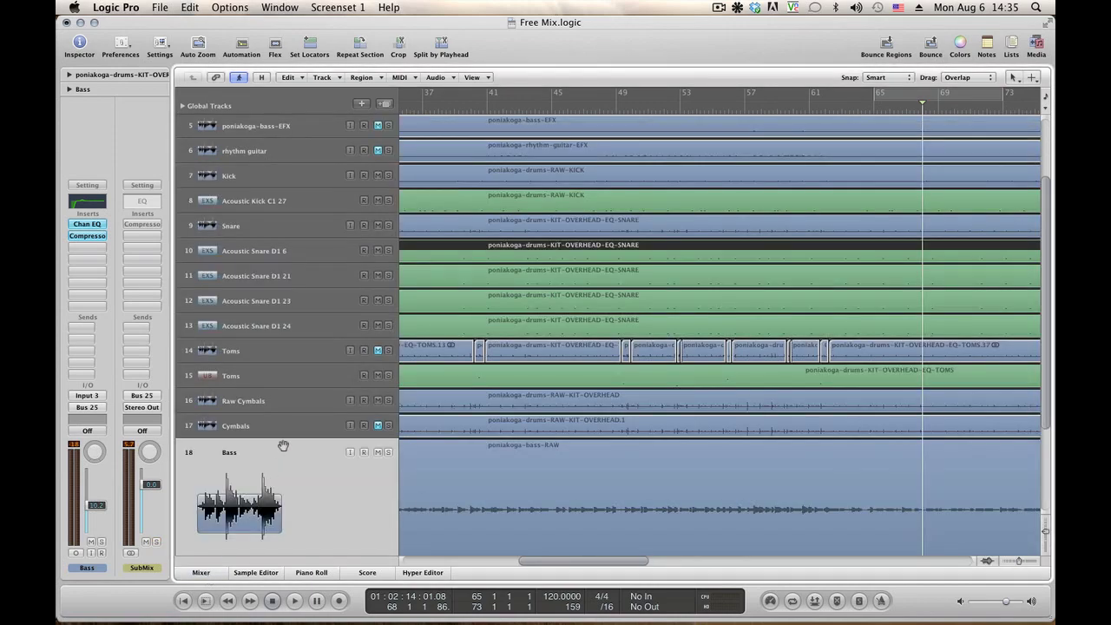
Look over the lead-vocal and second-vocal tracks, ending with the poniakoga-rhythm-guitar-RAW track selected
scroll(283, 445, down, 5)
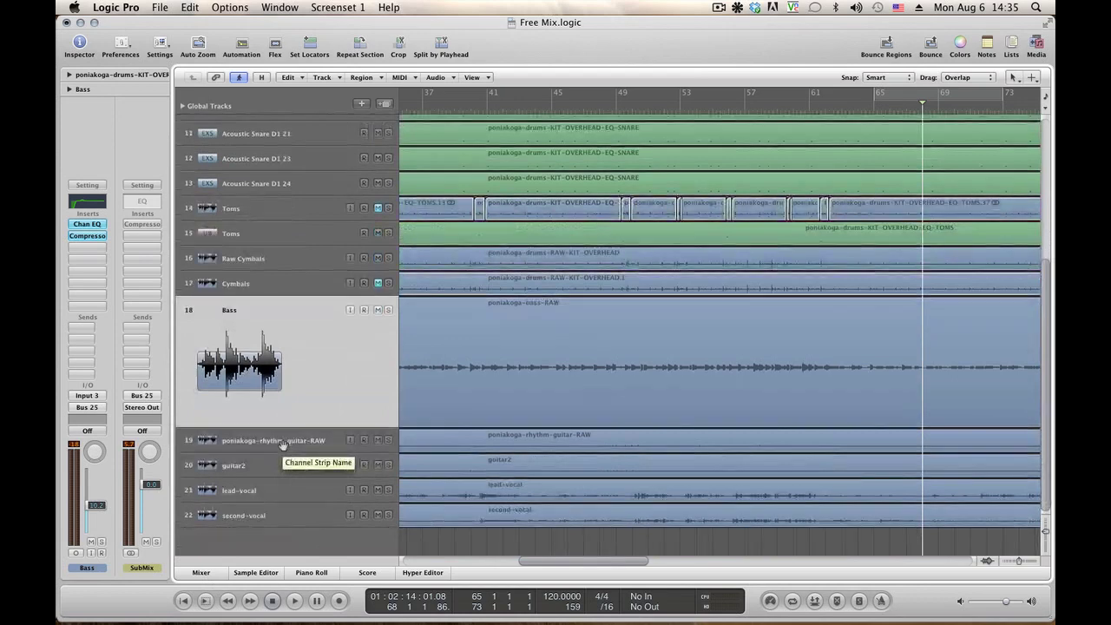
click(260, 492)
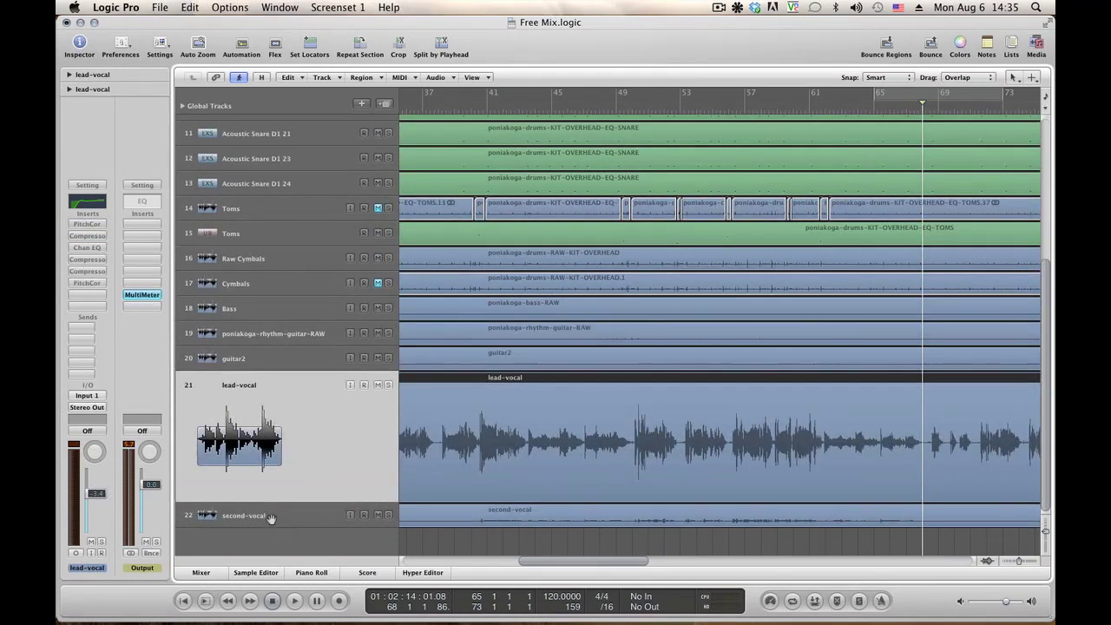
click(271, 517)
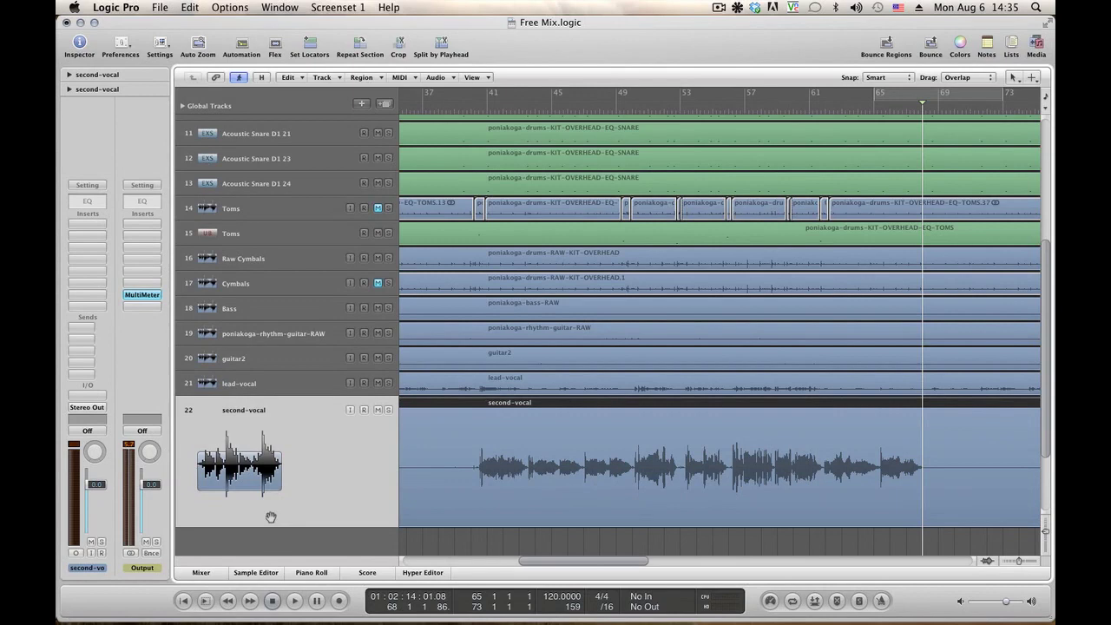
click(278, 335)
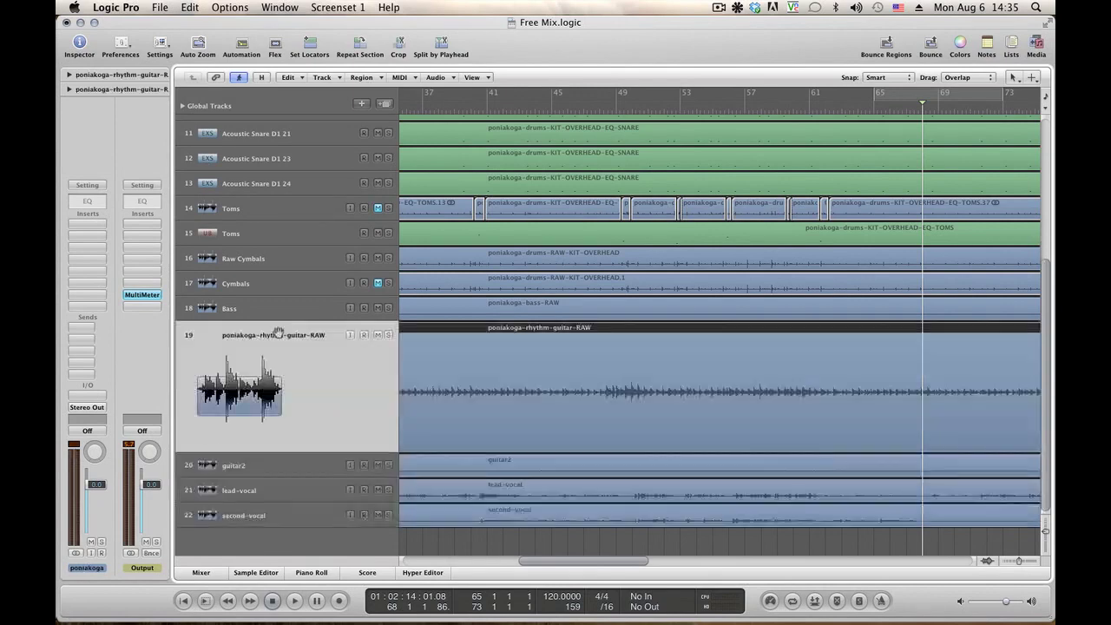